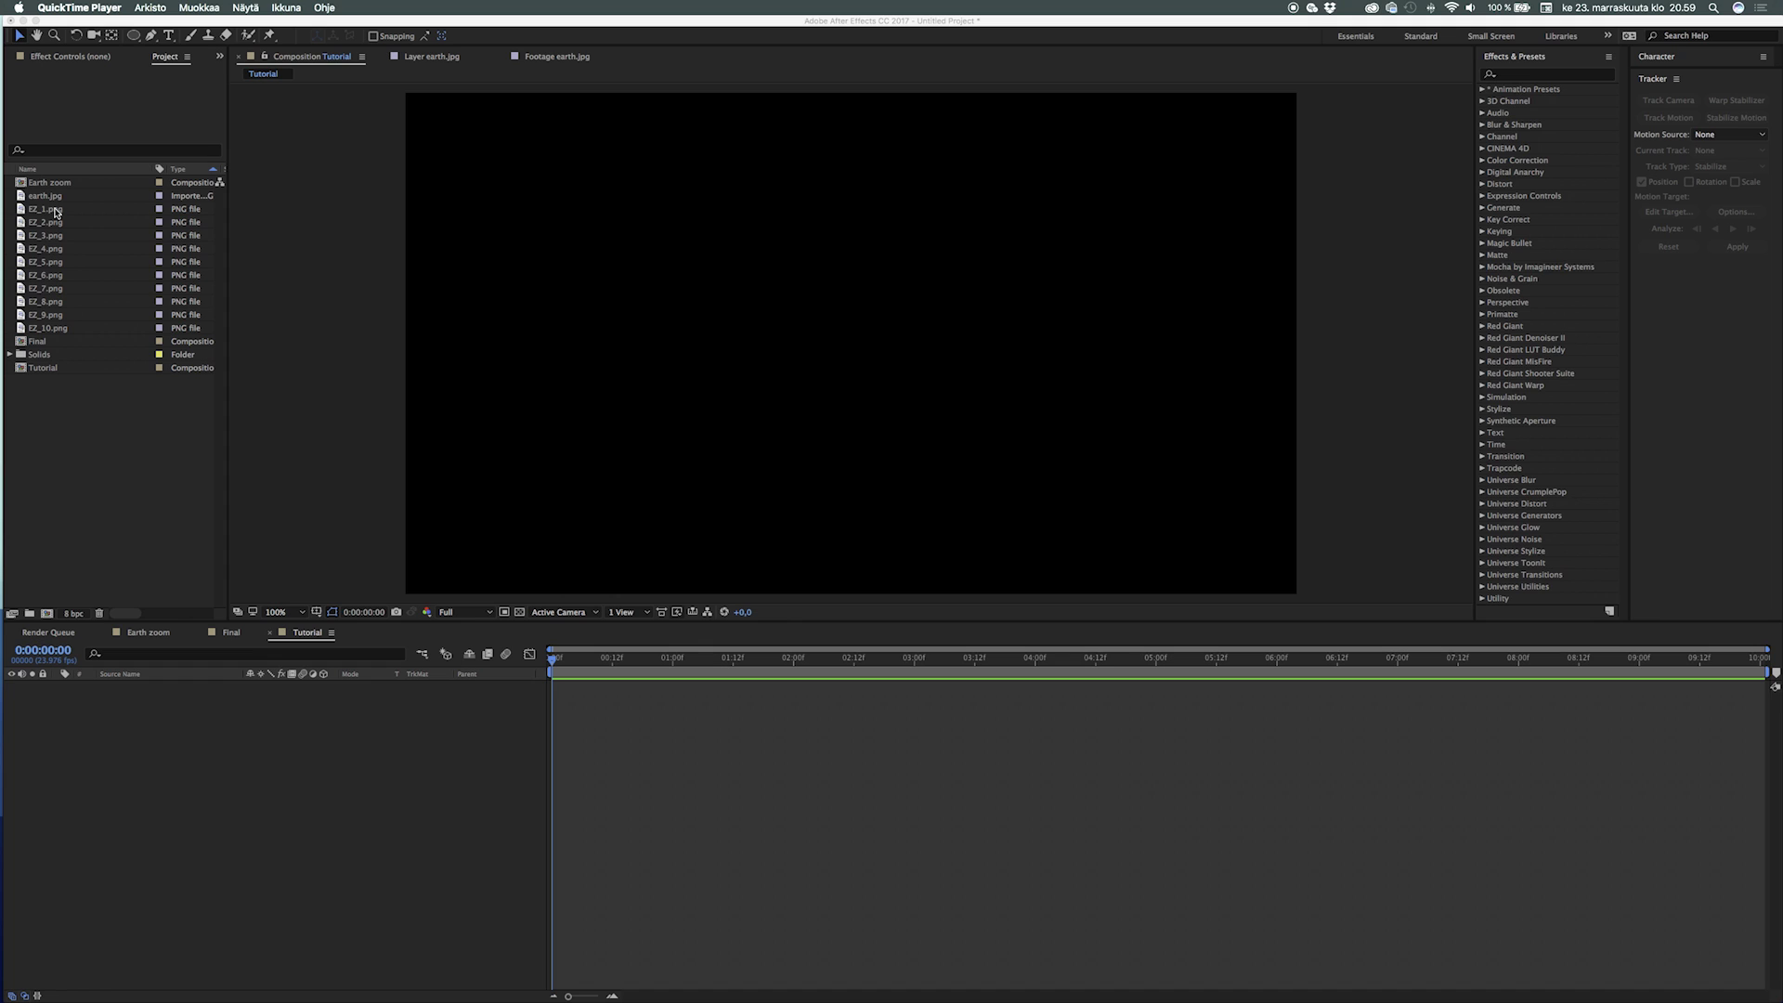
Step: Preview the satellite images from EZ_1.png through EZ_7.png one after another, then return to the Tutorial composition
{"action": "left_click", "coordinate": [41, 210]}
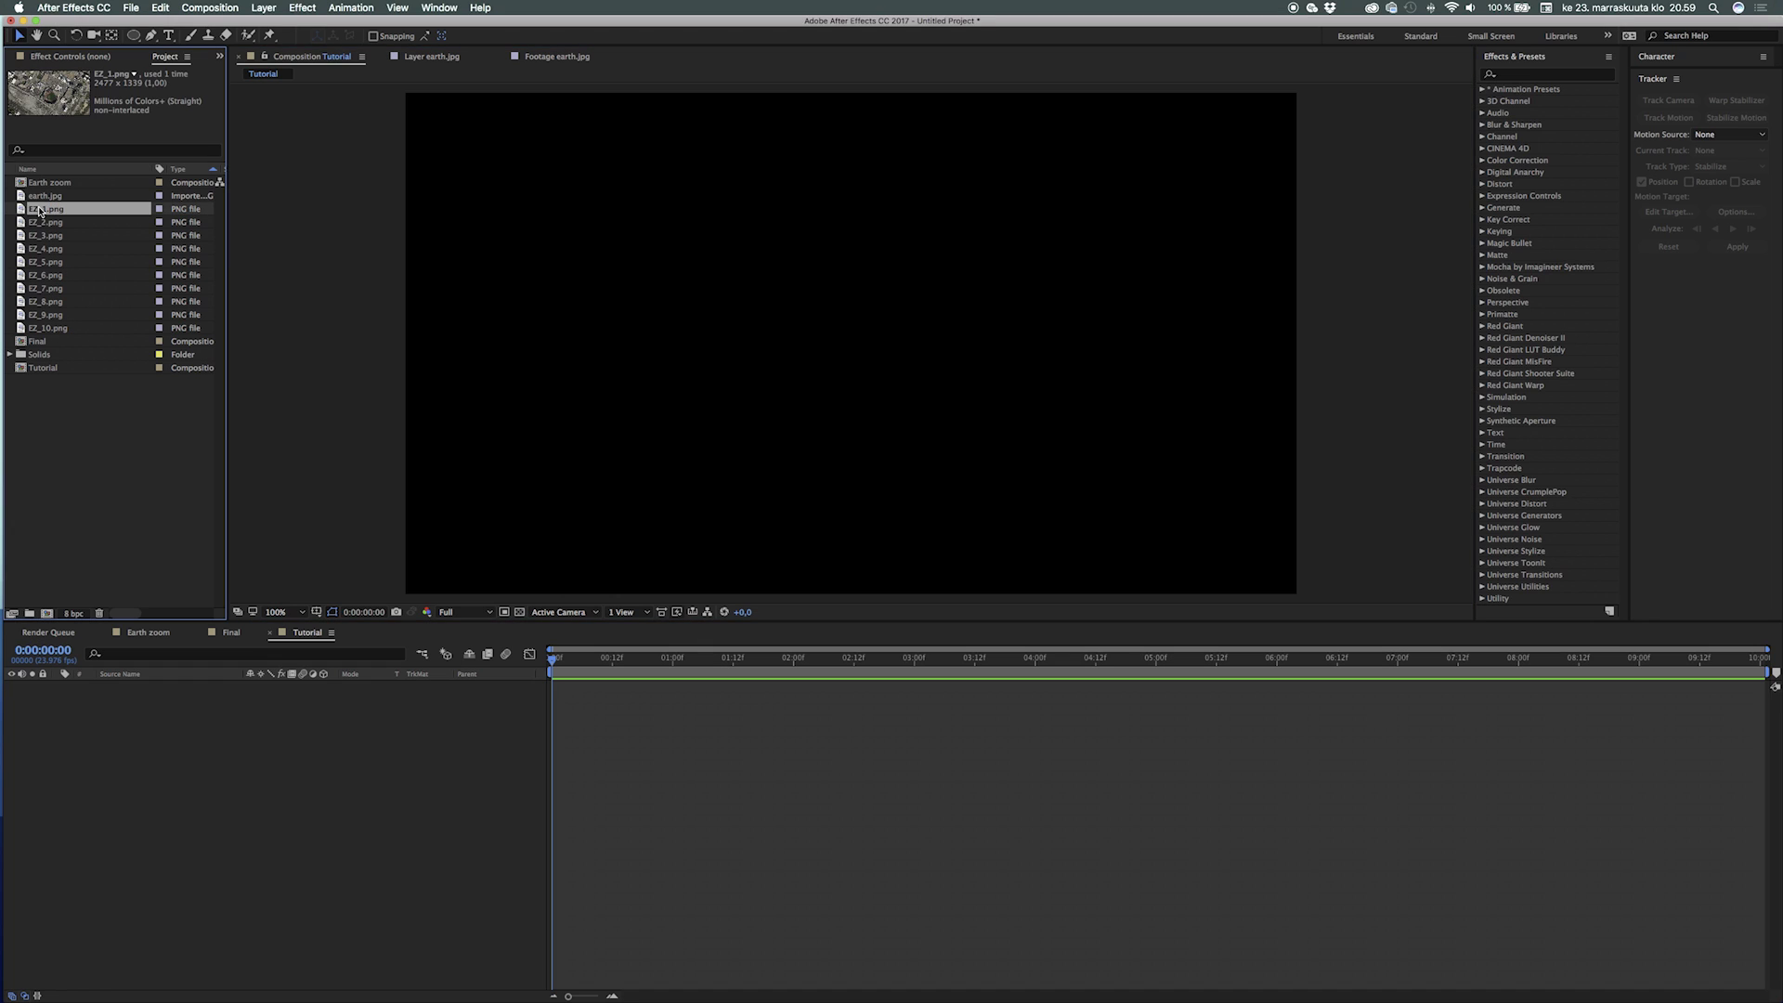
{"action": "left_click", "coordinate": [55, 329], "text": "shift"}
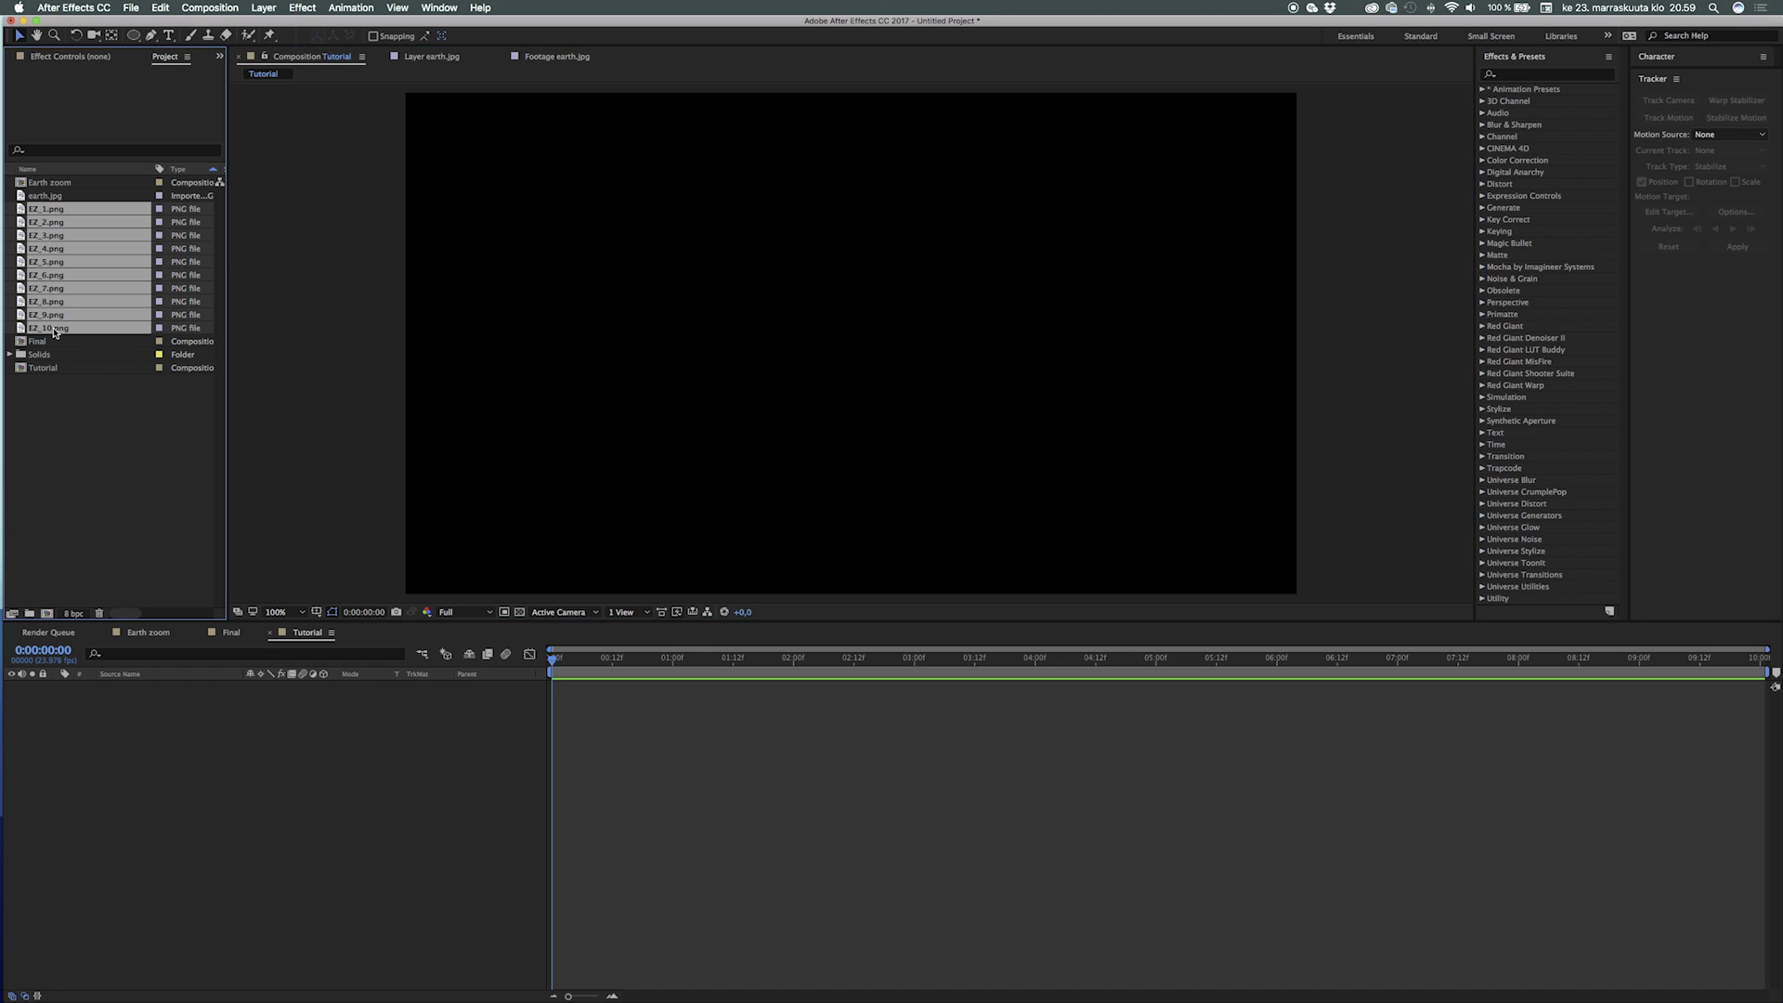
{"action": "left_click", "coordinate": [86, 397]}
{"action": "double_click", "coordinate": [53, 212]}
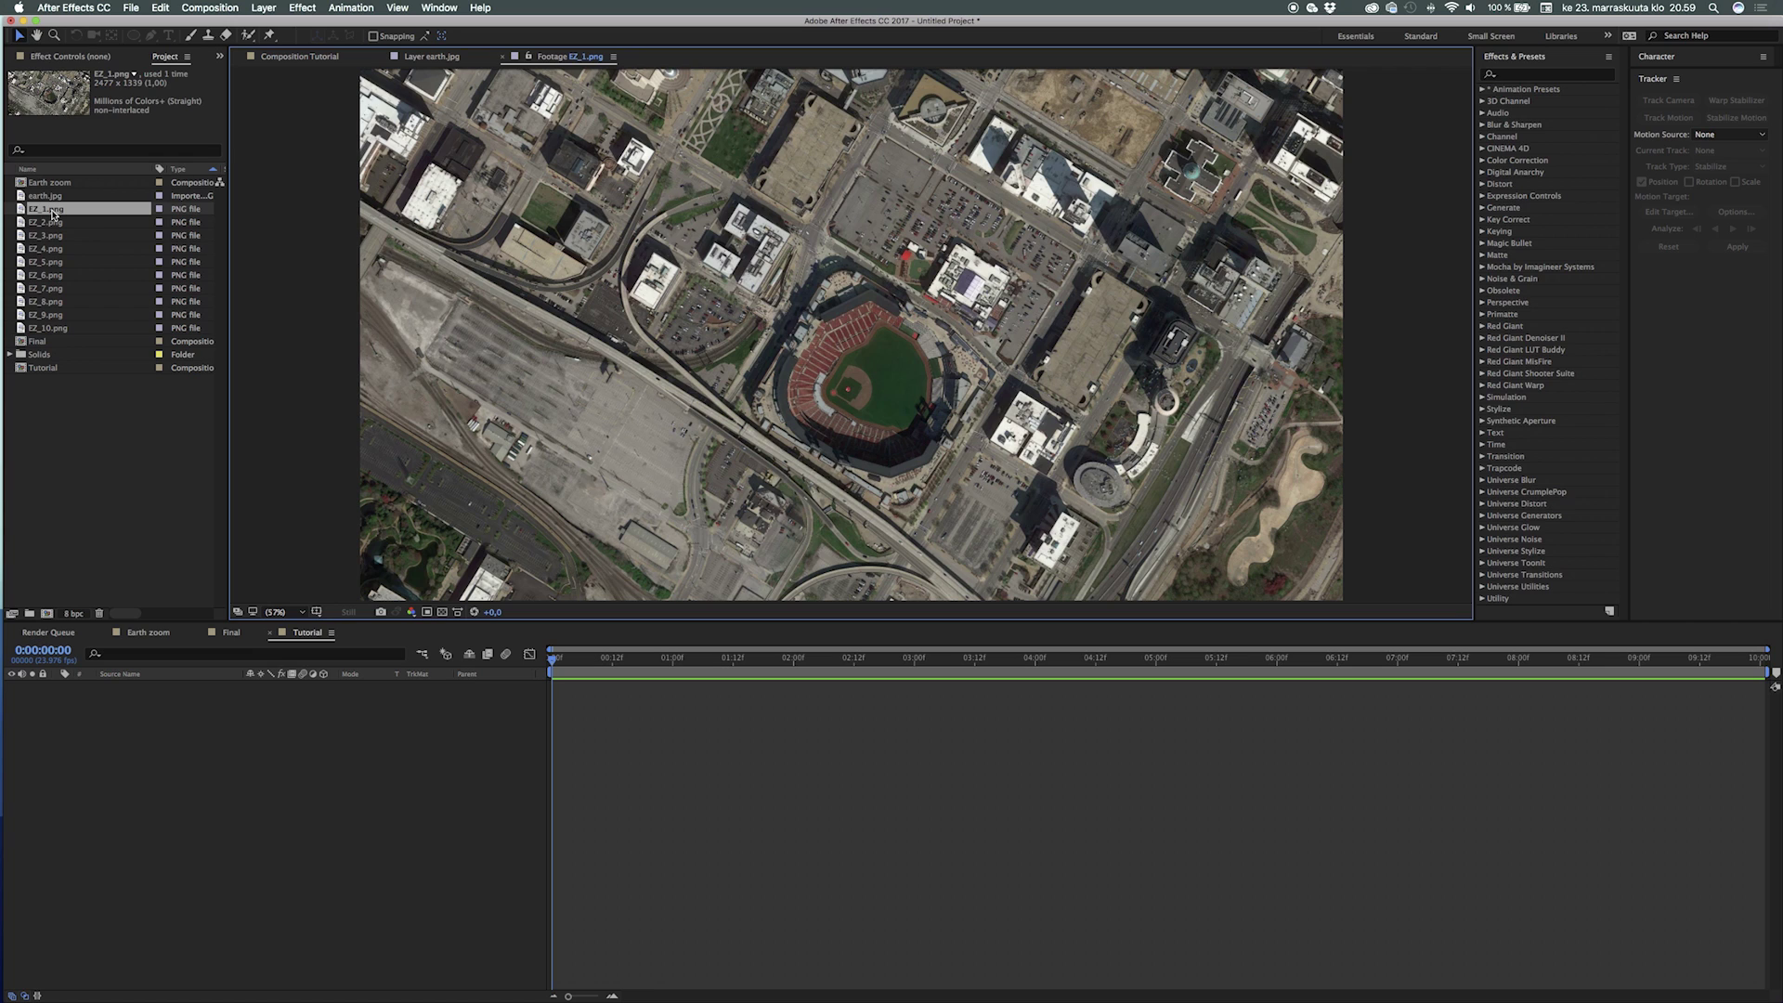
{"action": "double_click", "coordinate": [69, 224]}
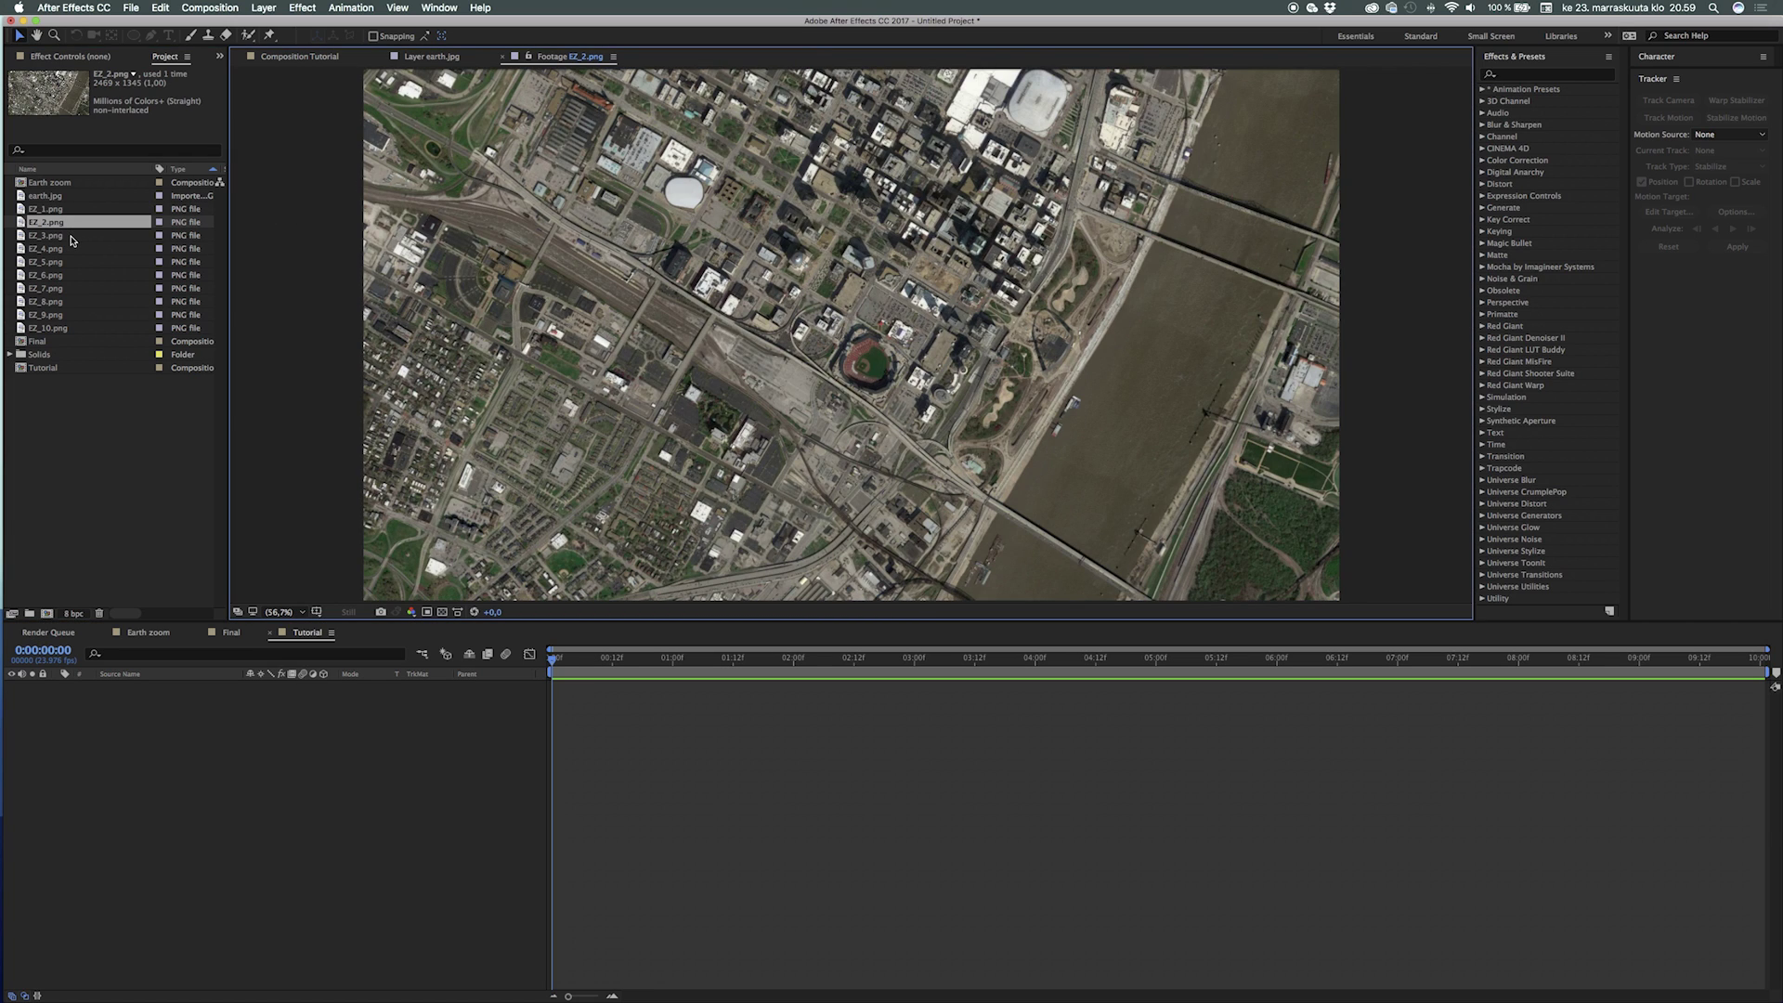
{"action": "double_click", "coordinate": [72, 239]}
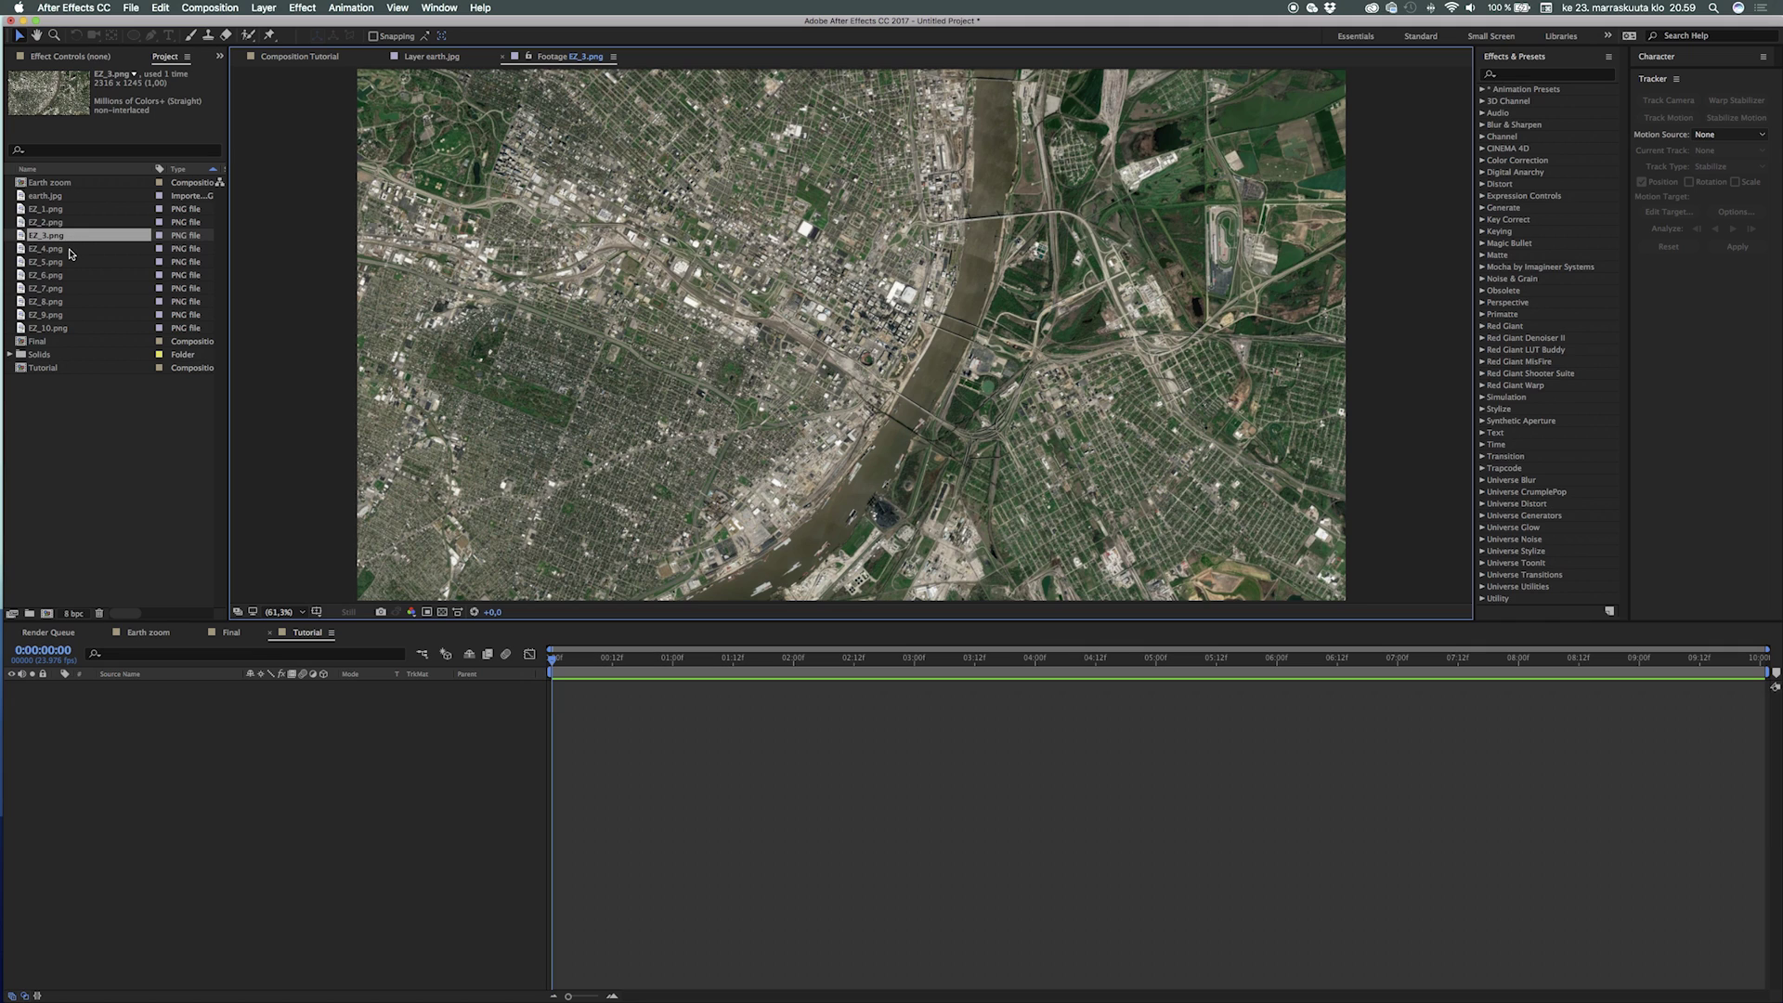
{"action": "double_click", "coordinate": [69, 250]}
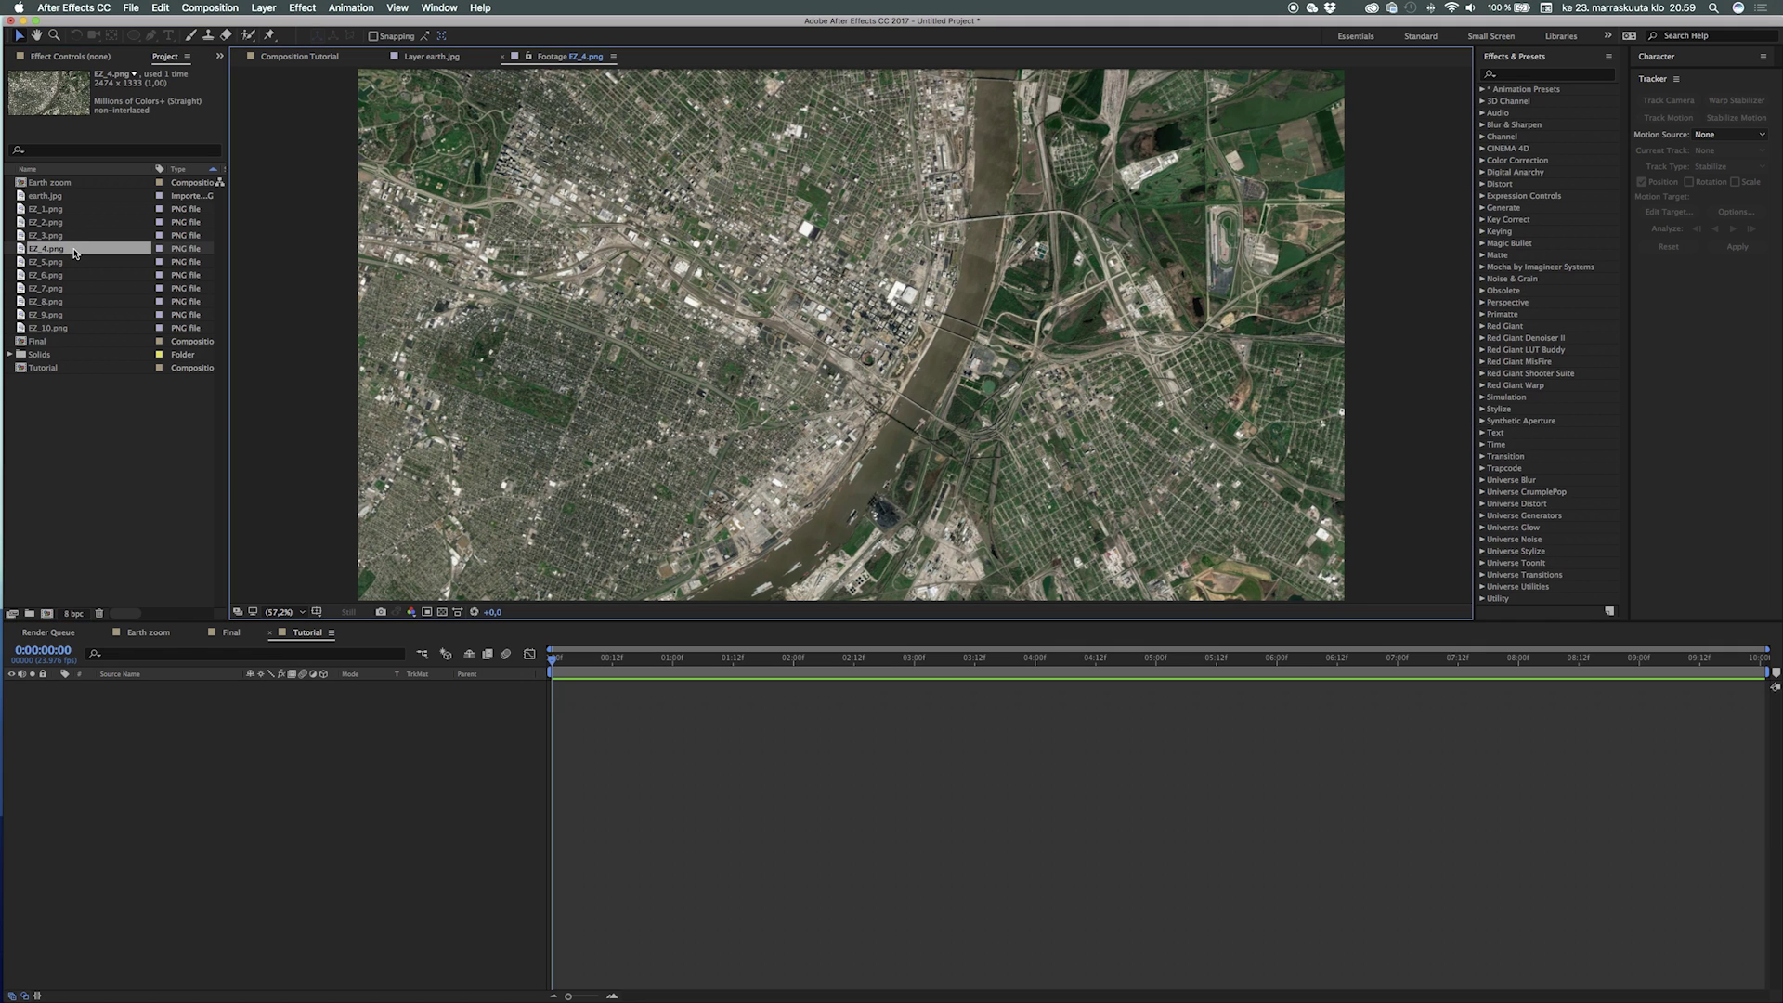
{"action": "double_click", "coordinate": [74, 265]}
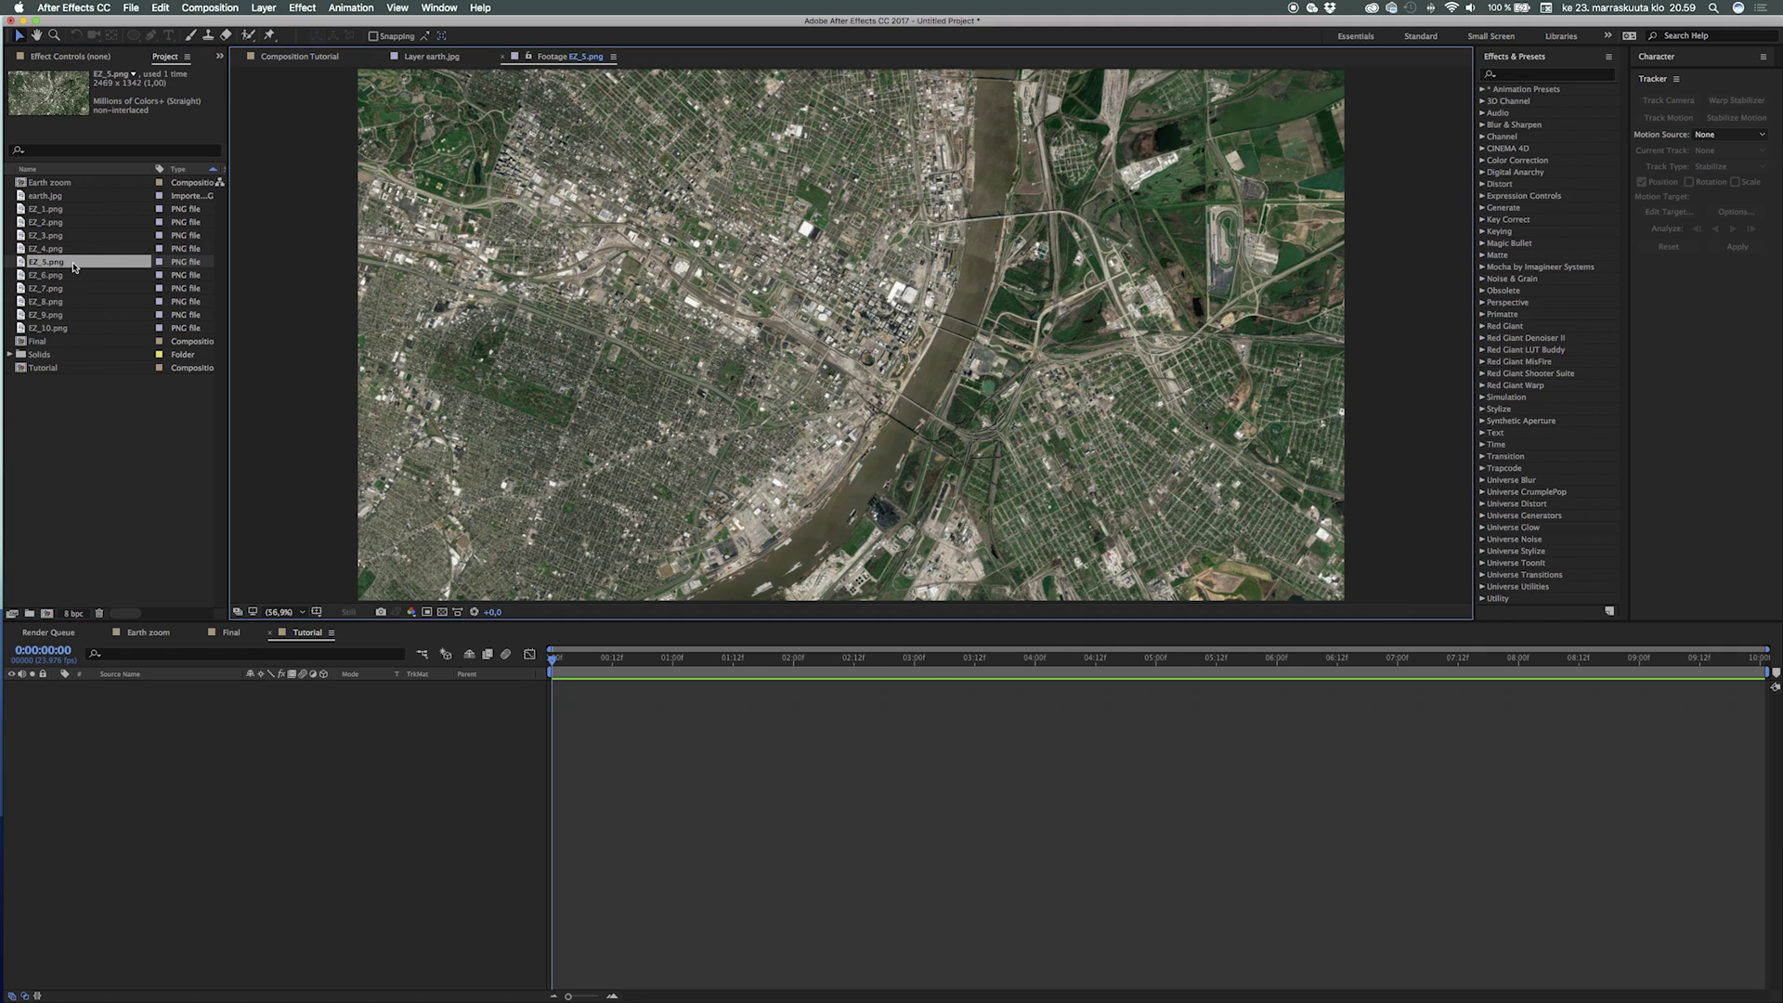
{"action": "double_click", "coordinate": [76, 277]}
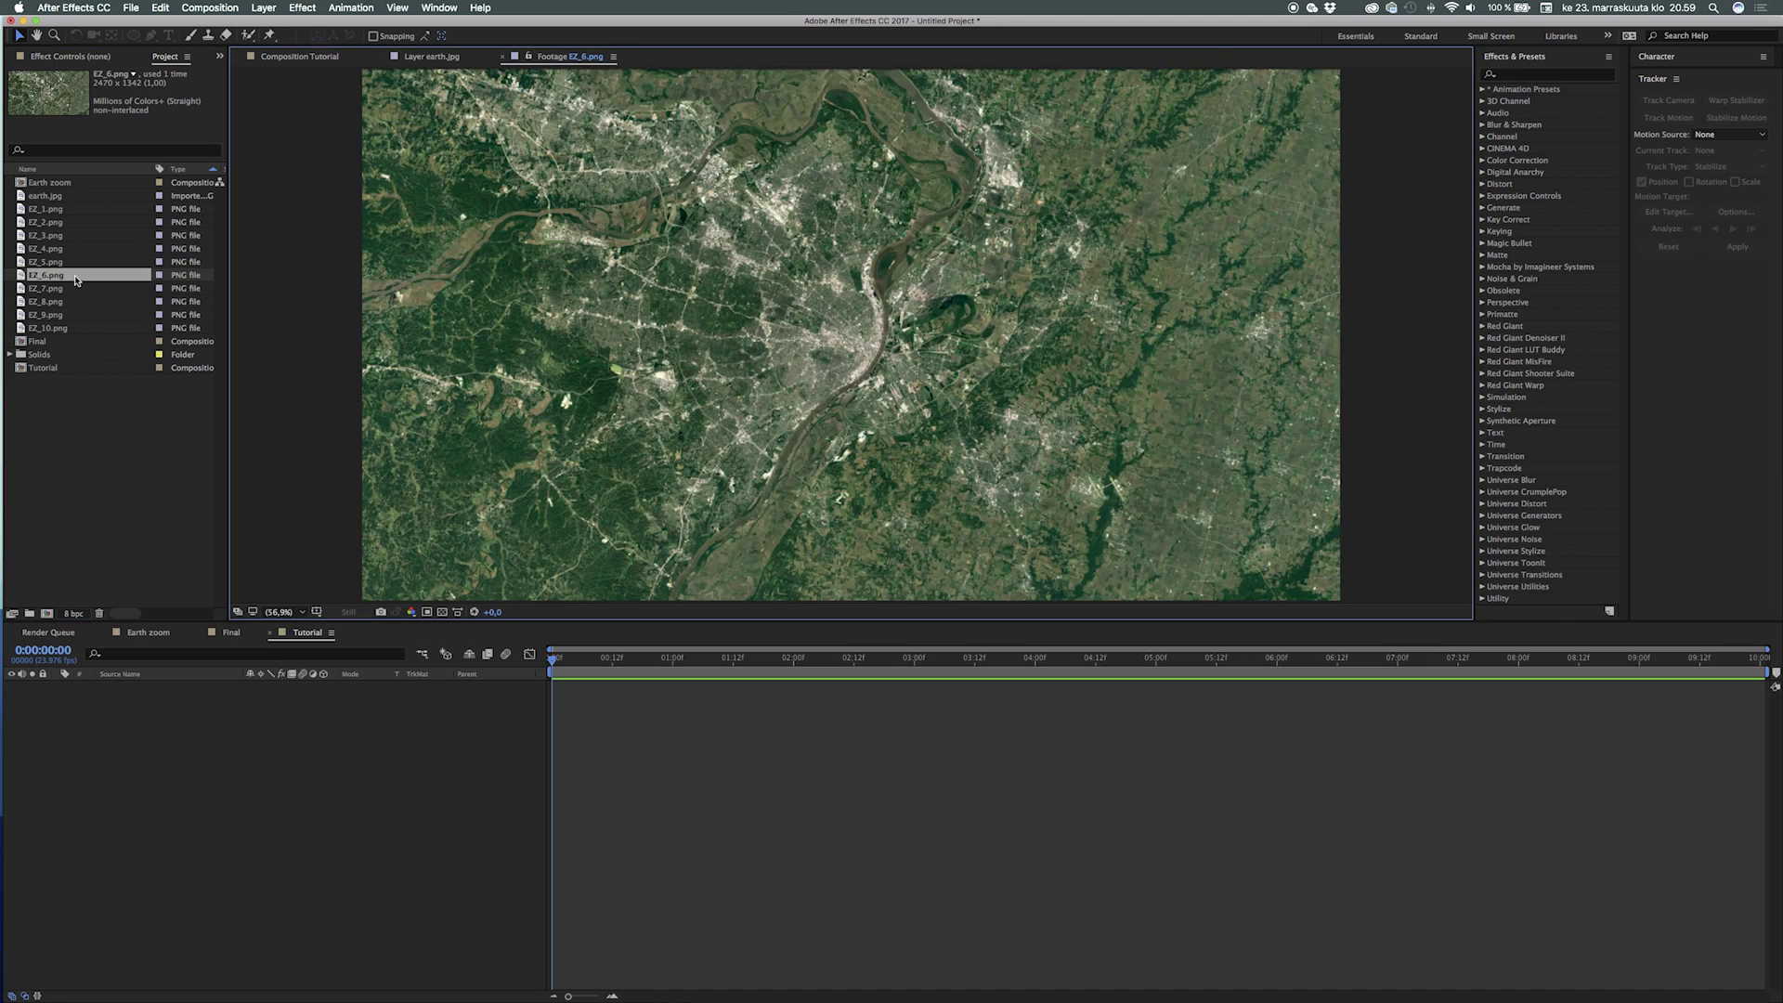
{"action": "double_click", "coordinate": [72, 290]}
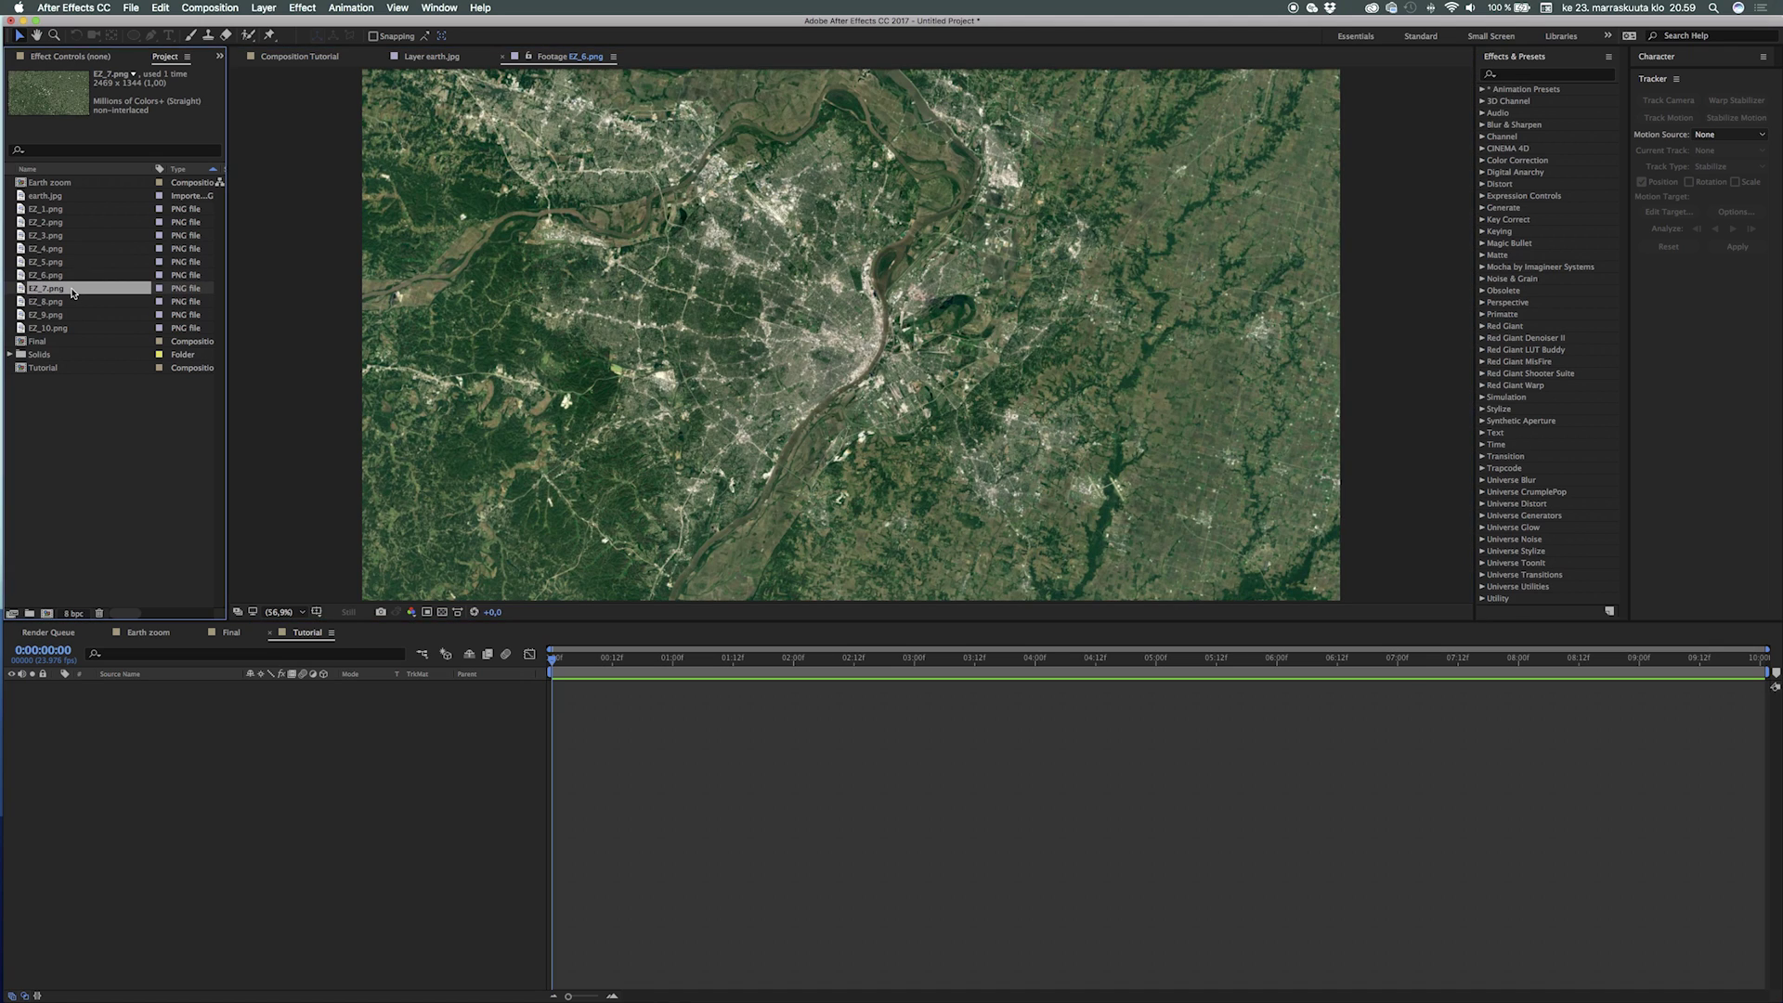
{"action": "left_click", "coordinate": [90, 441]}
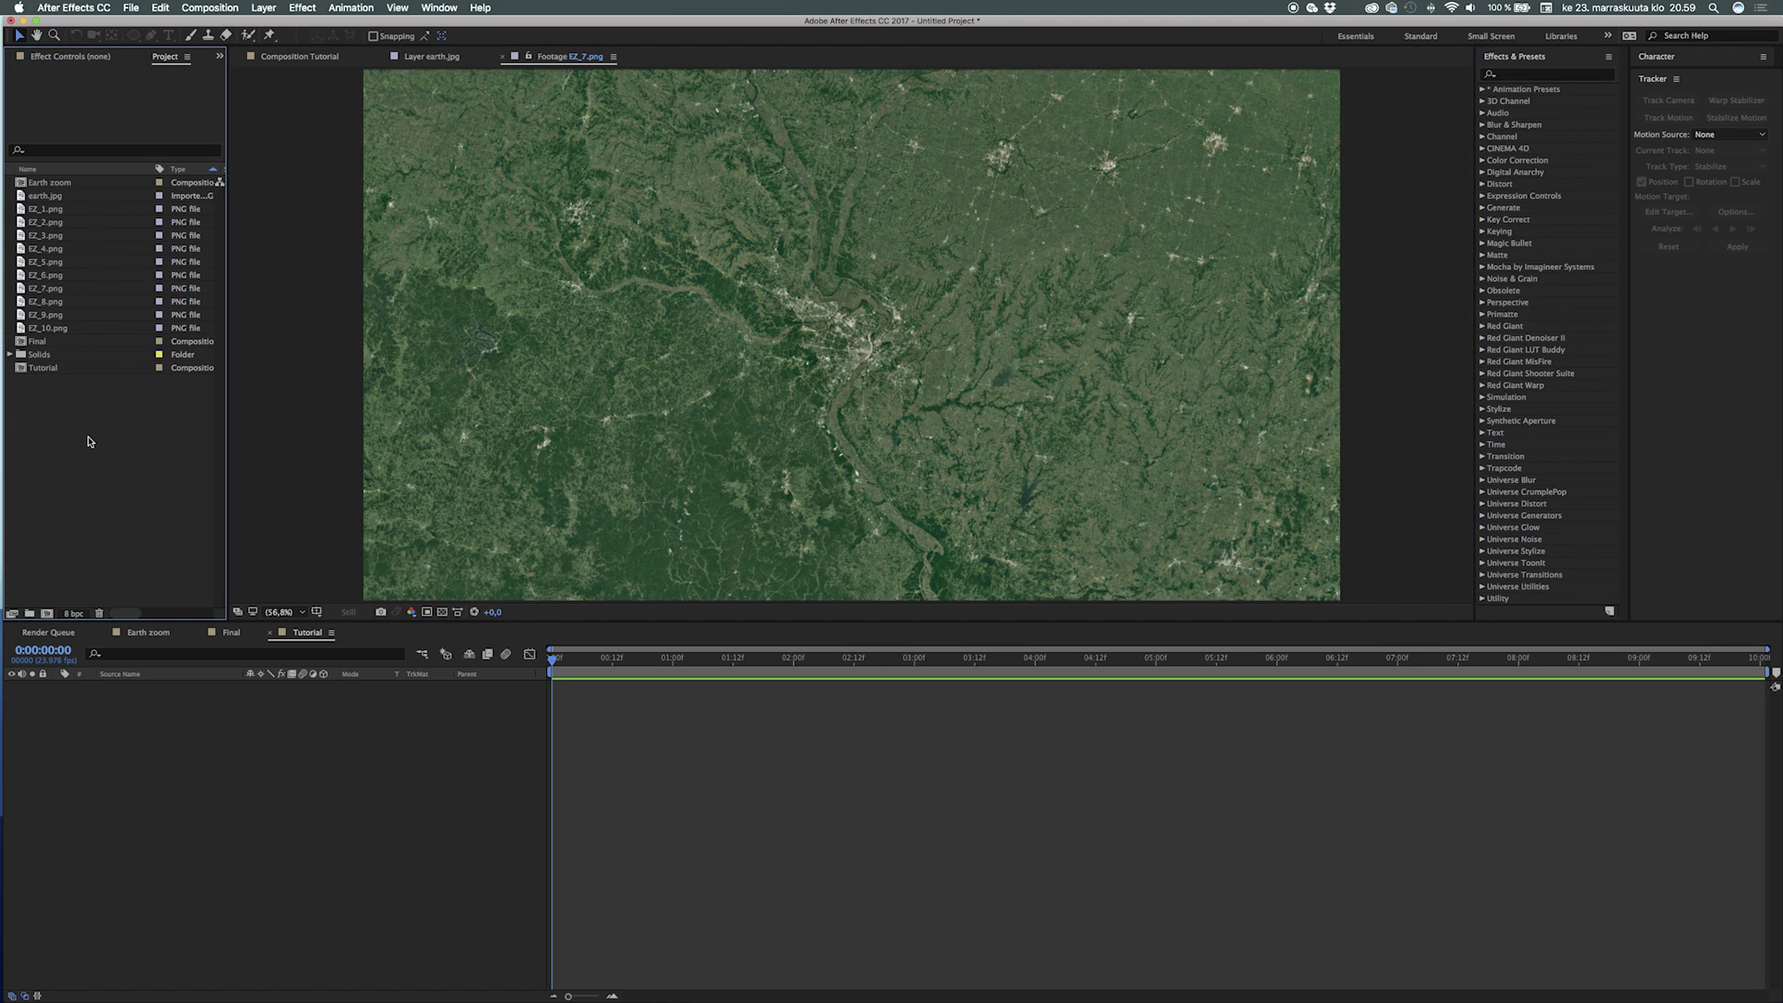
{"action": "double_click", "coordinate": [77, 197]}
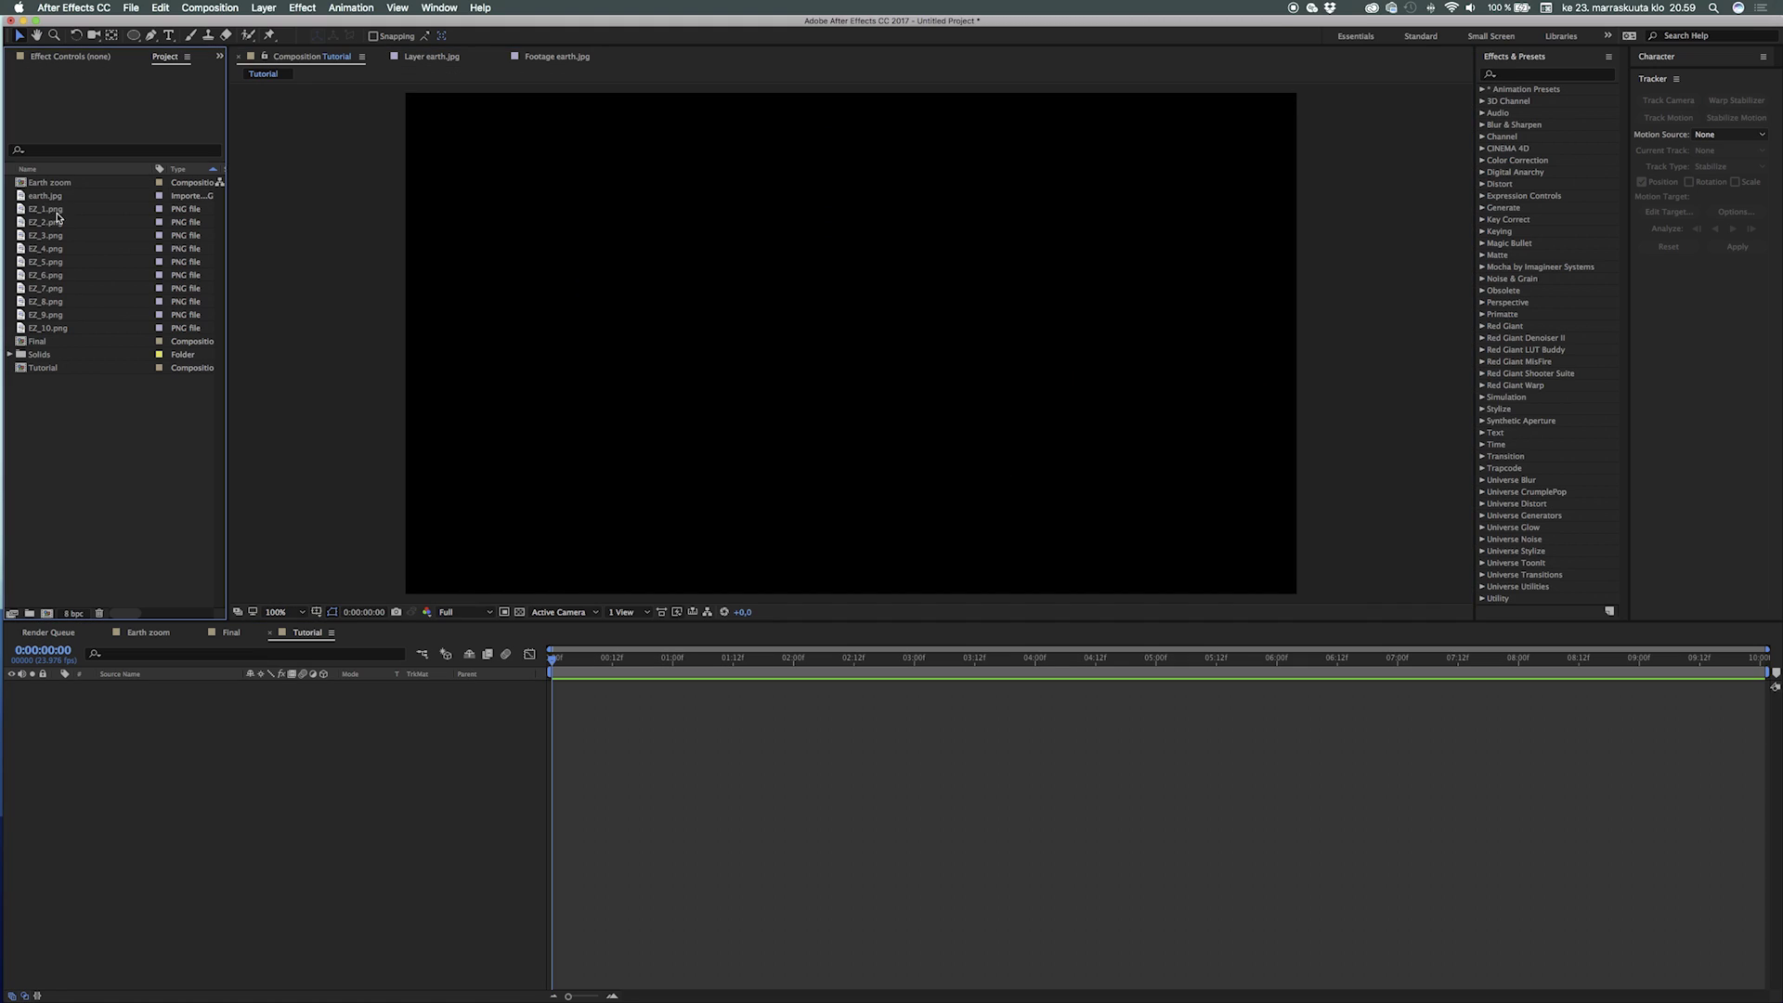
Step: Add the ten images EZ_1.png through EZ_10.png to the Tutorial composition as layers in numerical order
{"action": "left_click", "coordinate": [59, 209]}
{"action": "left_click", "coordinate": [58, 329], "text": "shift"}
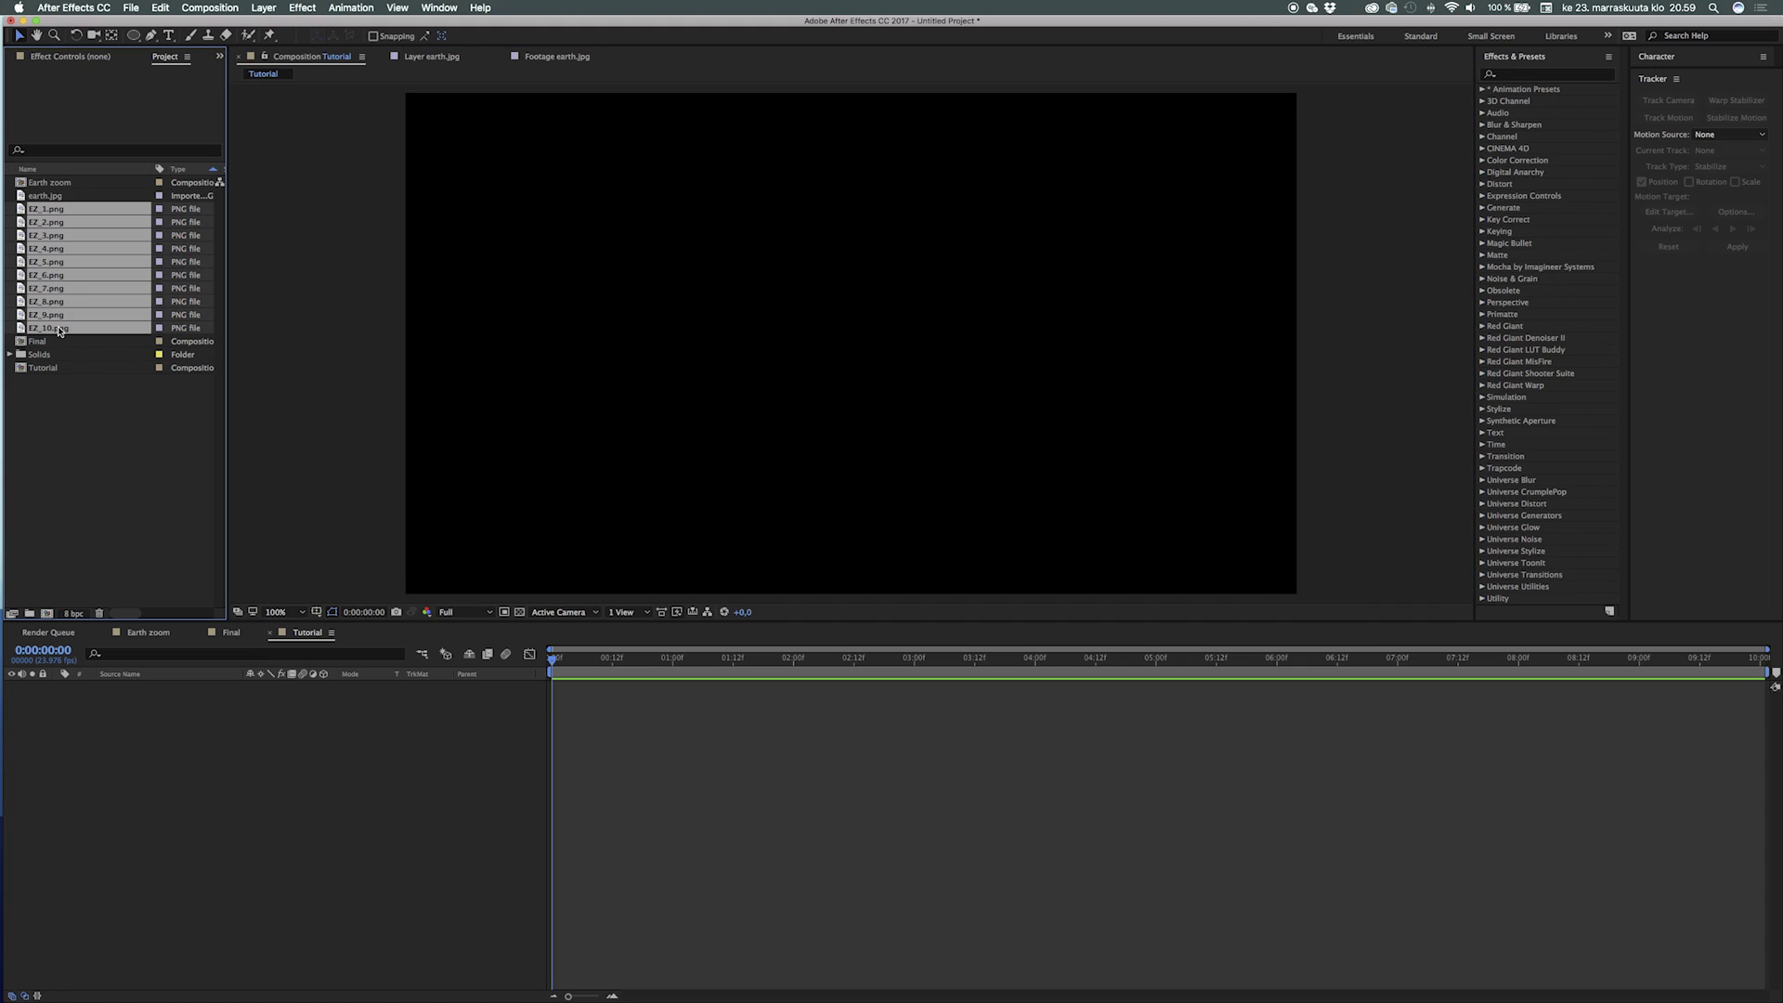
{"action": "left_click_drag", "start_coordinate": [53, 211], "coordinate": [571, 688]}
{"action": "left_click", "coordinate": [429, 921]}
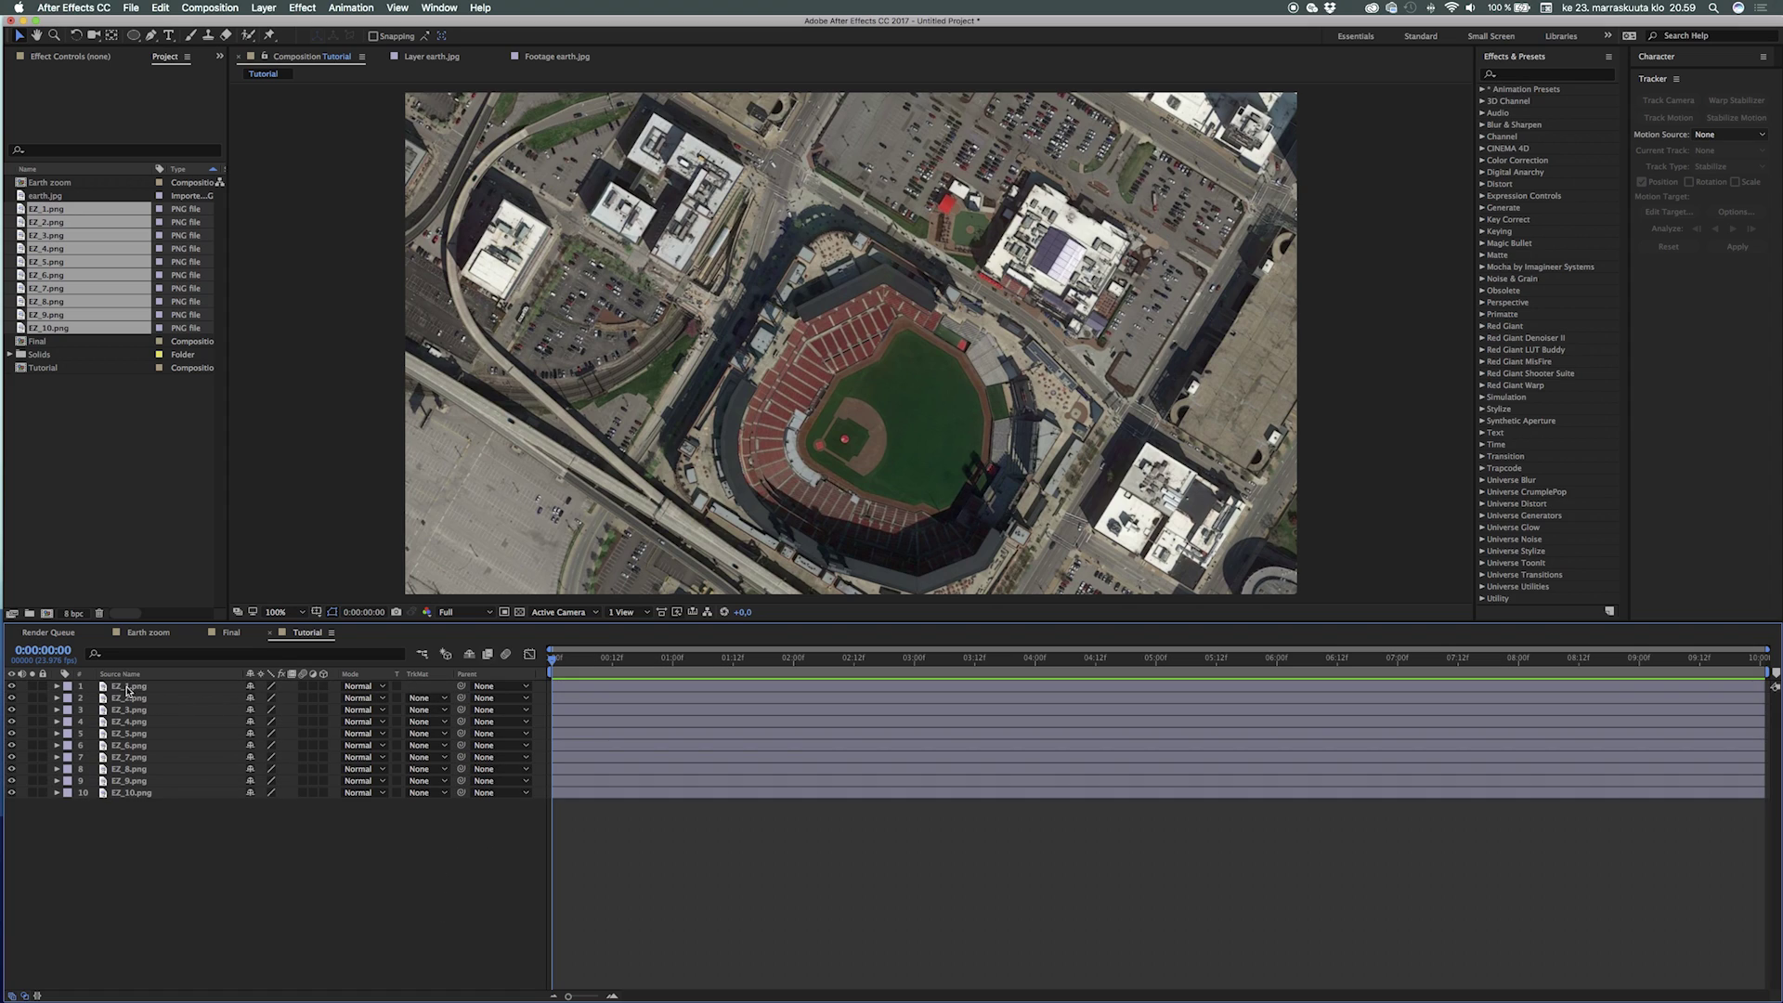
Step: Add earth.jpg to the Tutorial composition as the bottom layer beneath EZ_10.png
{"action": "left_click", "coordinate": [113, 592]}
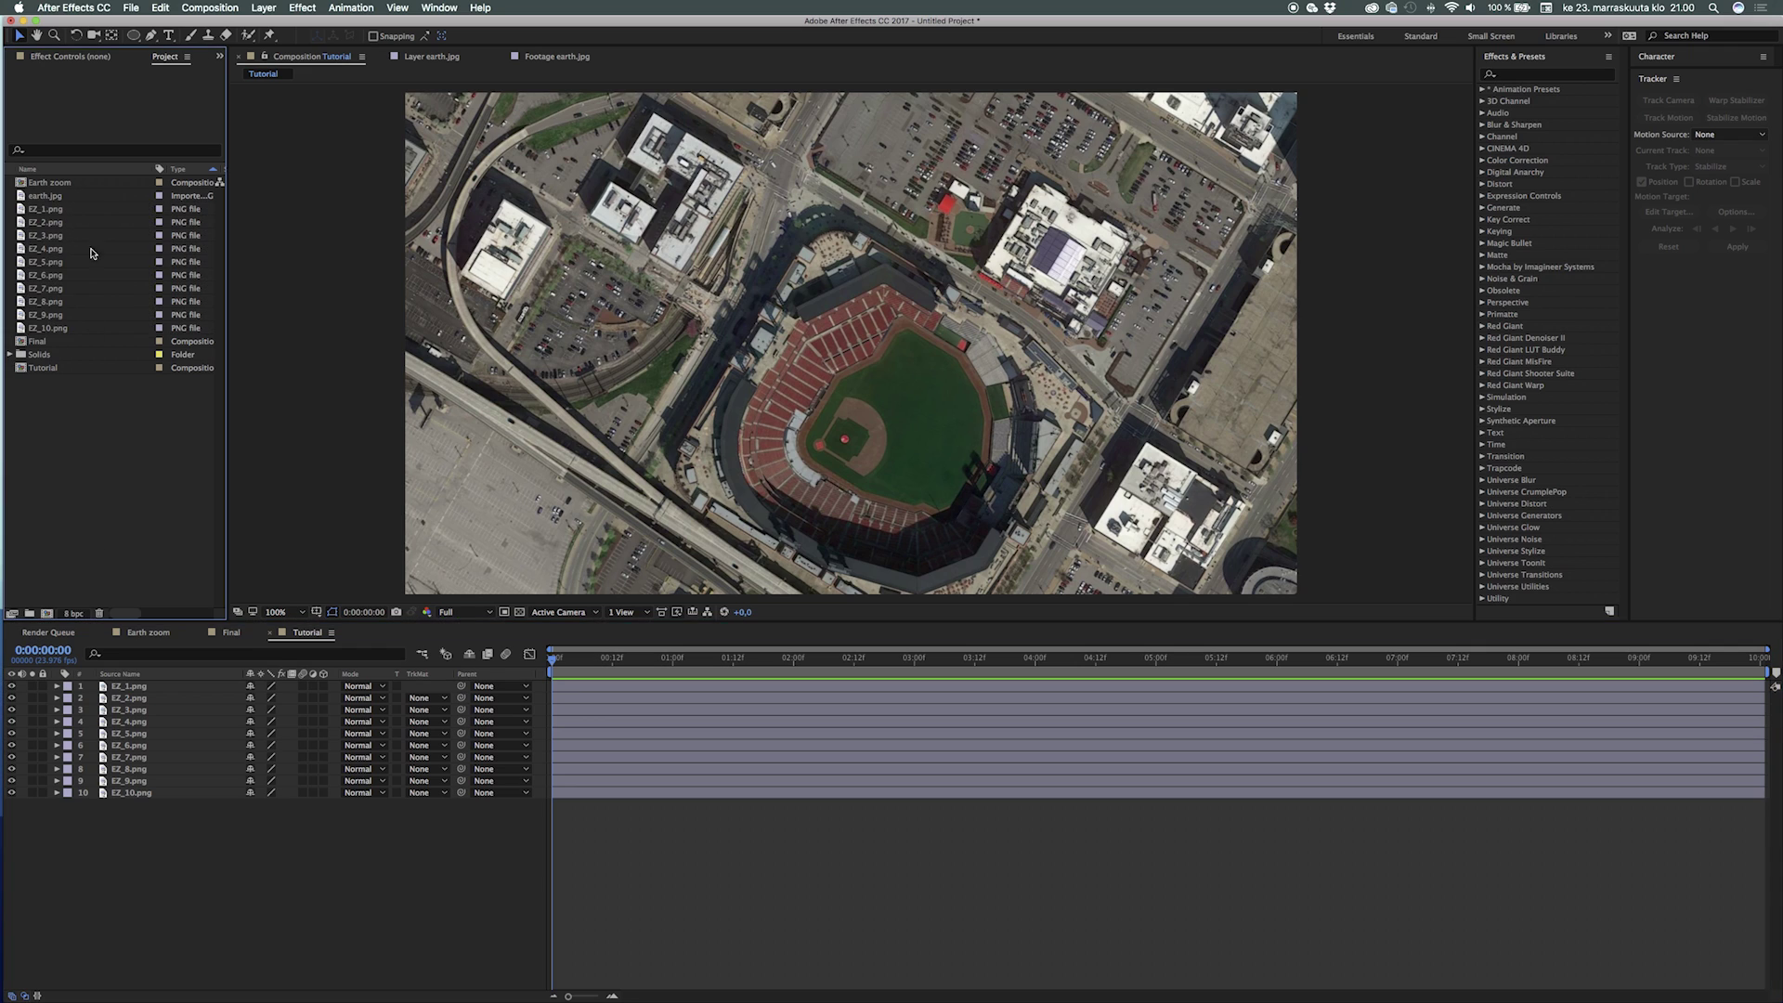
{"action": "left_click_drag", "start_coordinate": [65, 200], "coordinate": [159, 830]}
{"action": "left_click", "coordinate": [159, 829]}
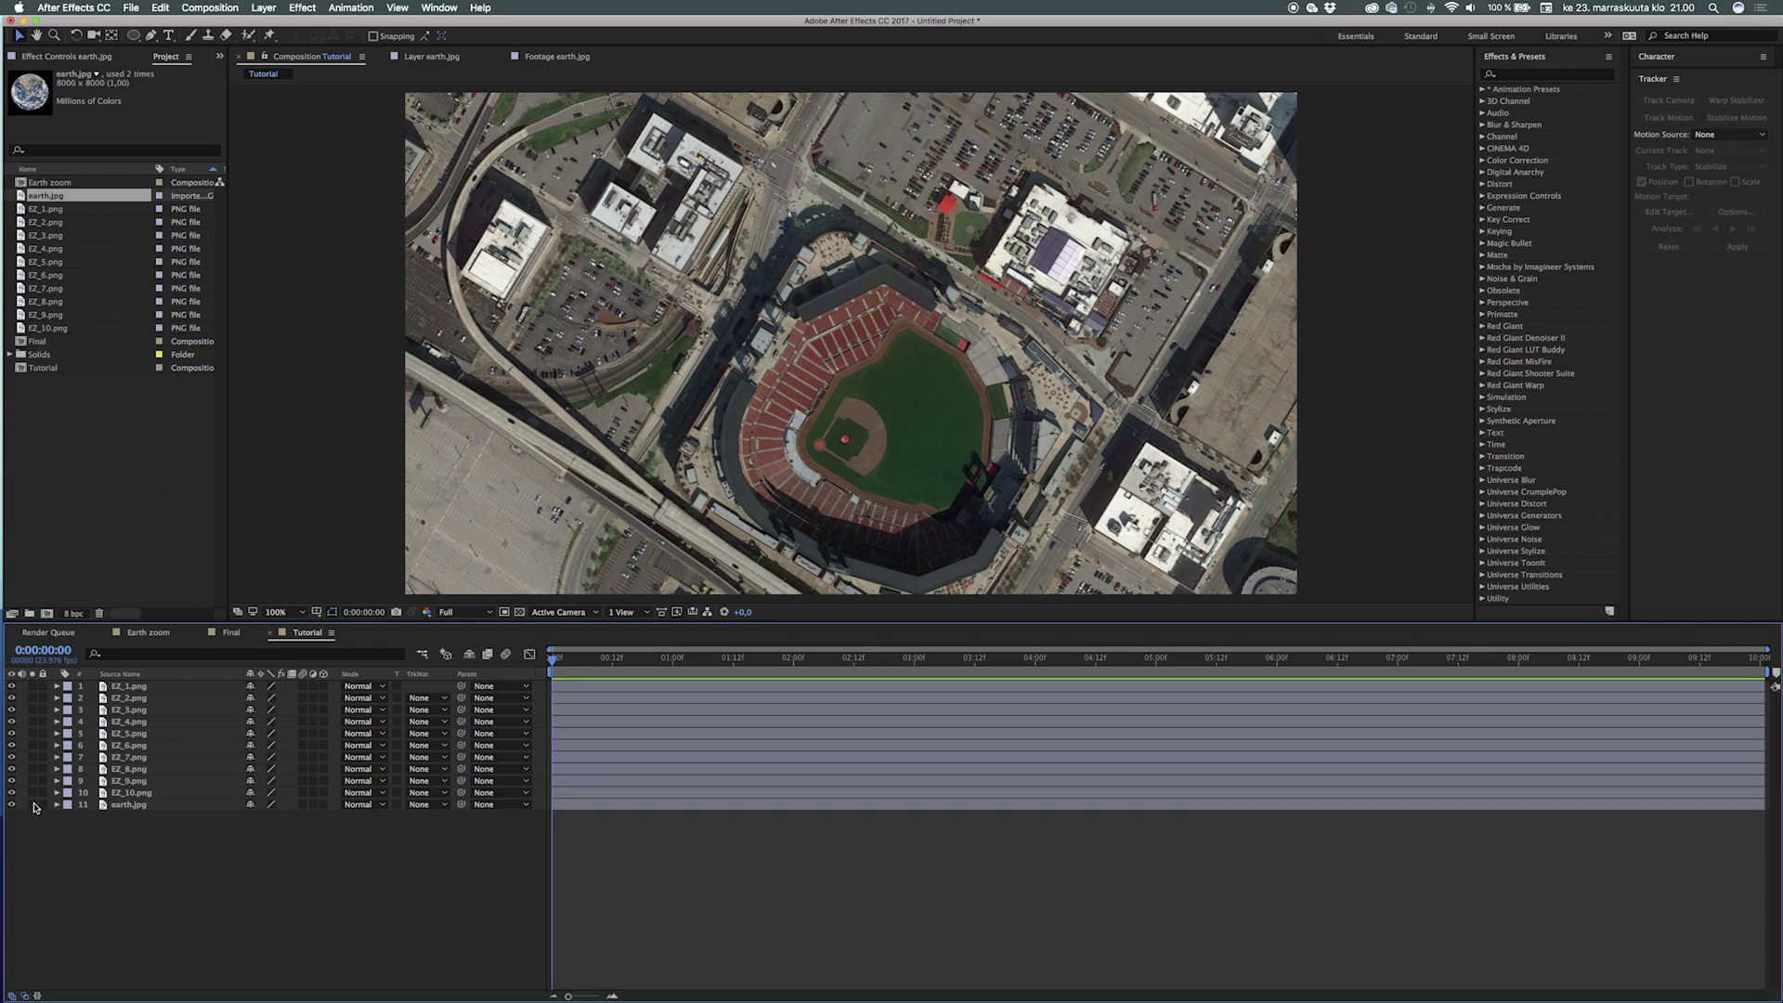
{"action": "left_click", "coordinate": [34, 805]}
{"action": "left_click", "coordinate": [34, 804]}
Step: Set the opacity of the EZ_1.png layer to 50%
{"action": "left_click", "coordinate": [150, 689]}
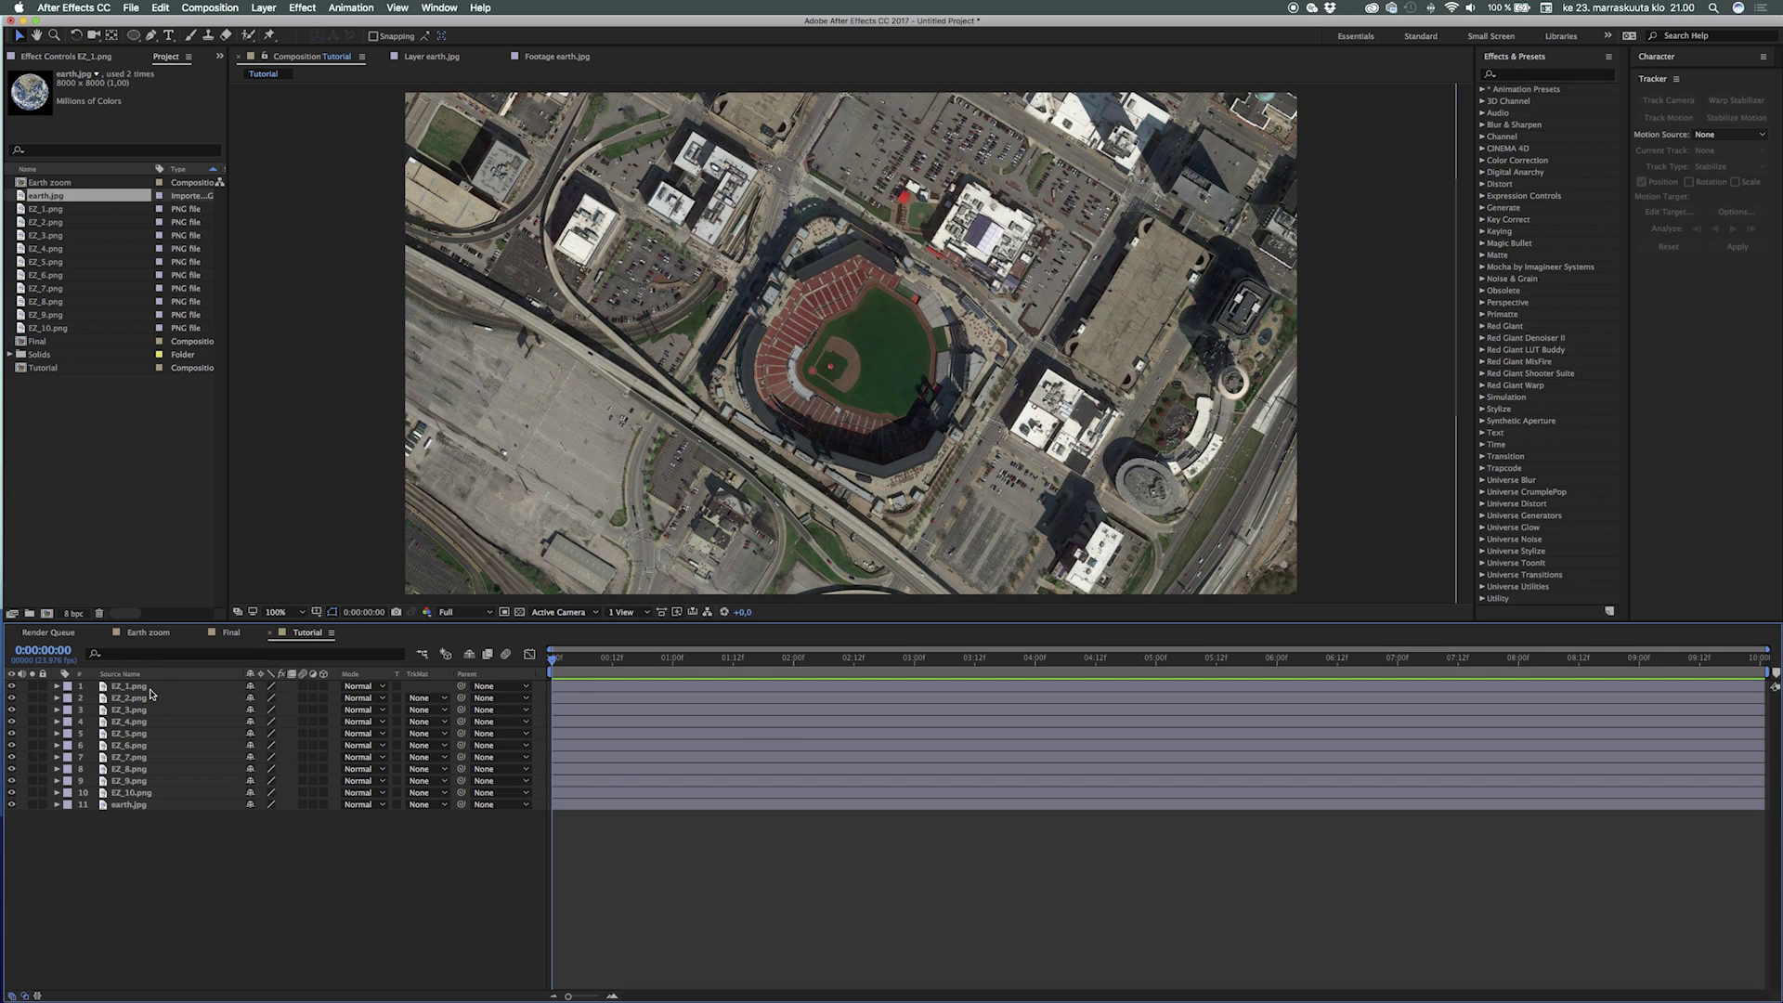
{"action": "left_click", "coordinate": [149, 688]}
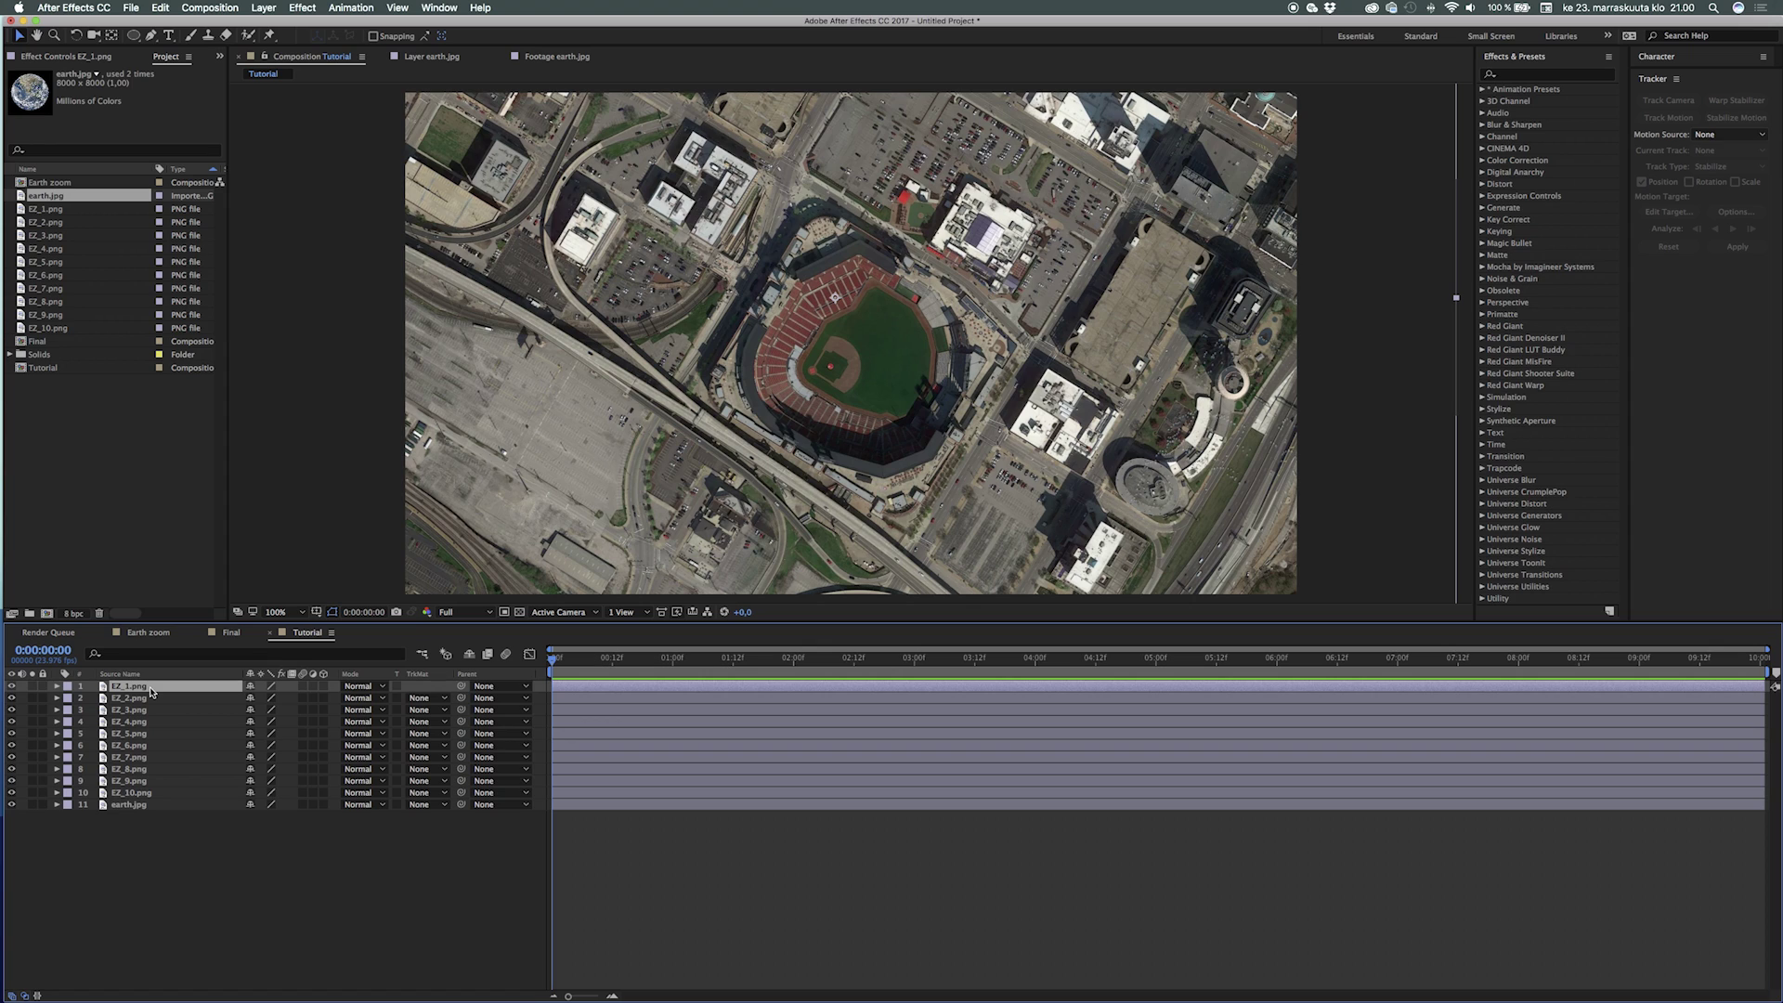
{"action": "key", "text": "t"}
{"action": "left_click", "coordinate": [256, 698]}
{"action": "type", "text": "50"}
{"action": "key", "text": "Return"}
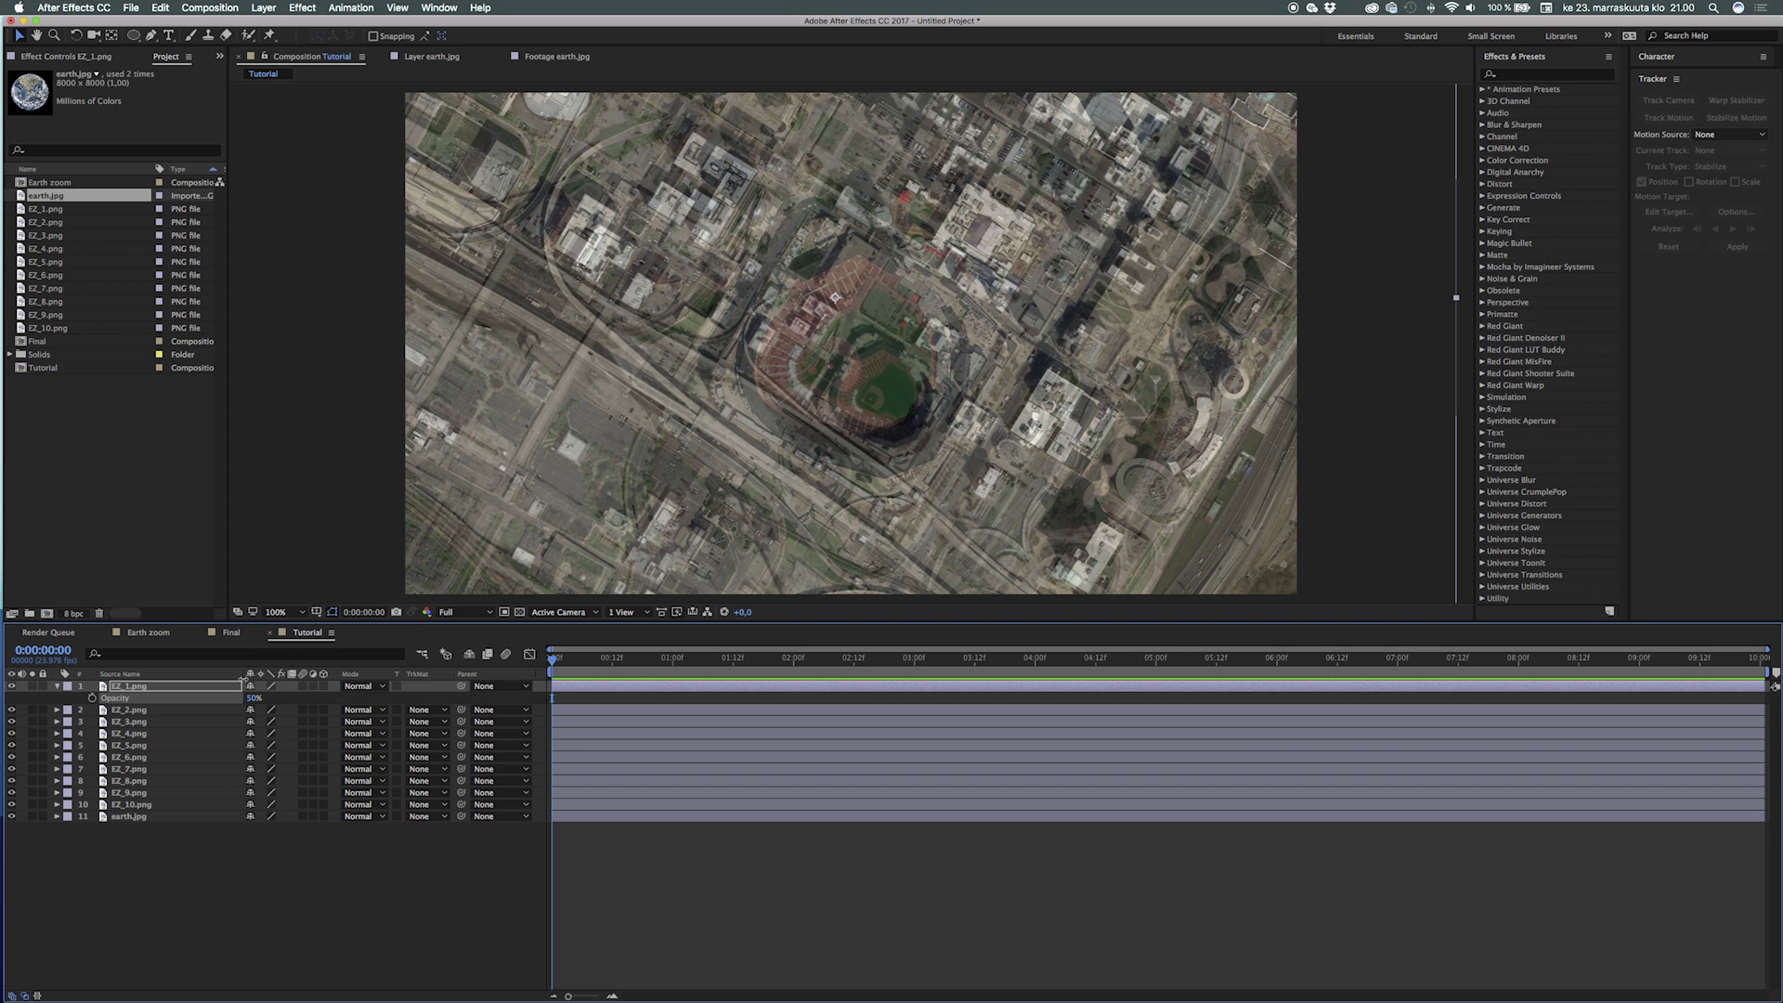
Step: Scale EZ_1.png down to 31.9%, aligning its stadium with the one in EZ_2.png and placing its anchor point on the stadium
{"action": "key", "text": "s"}
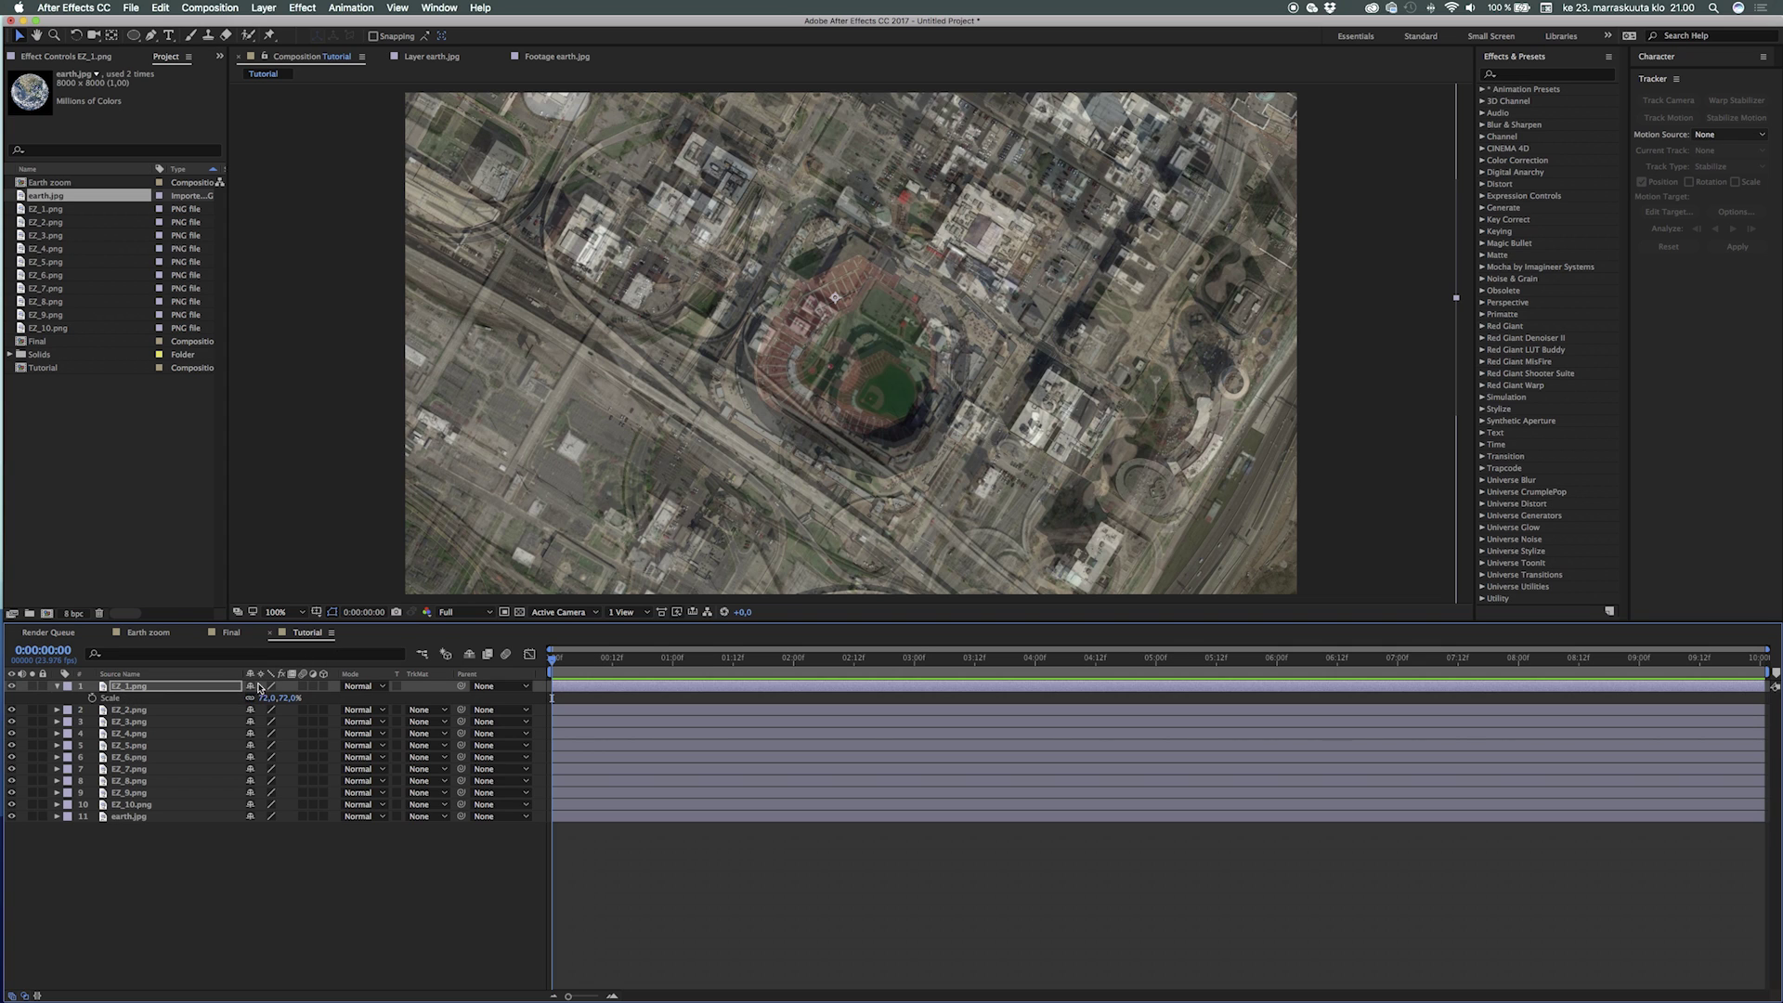
{"action": "left_click_drag", "start_coordinate": [267, 699], "coordinate": [97, 743]}
{"action": "left_click_drag", "start_coordinate": [838, 392], "coordinate": [875, 451]}
{"action": "key", "text": "y"}
{"action": "left_click_drag", "start_coordinate": [873, 359], "coordinate": [871, 399]}
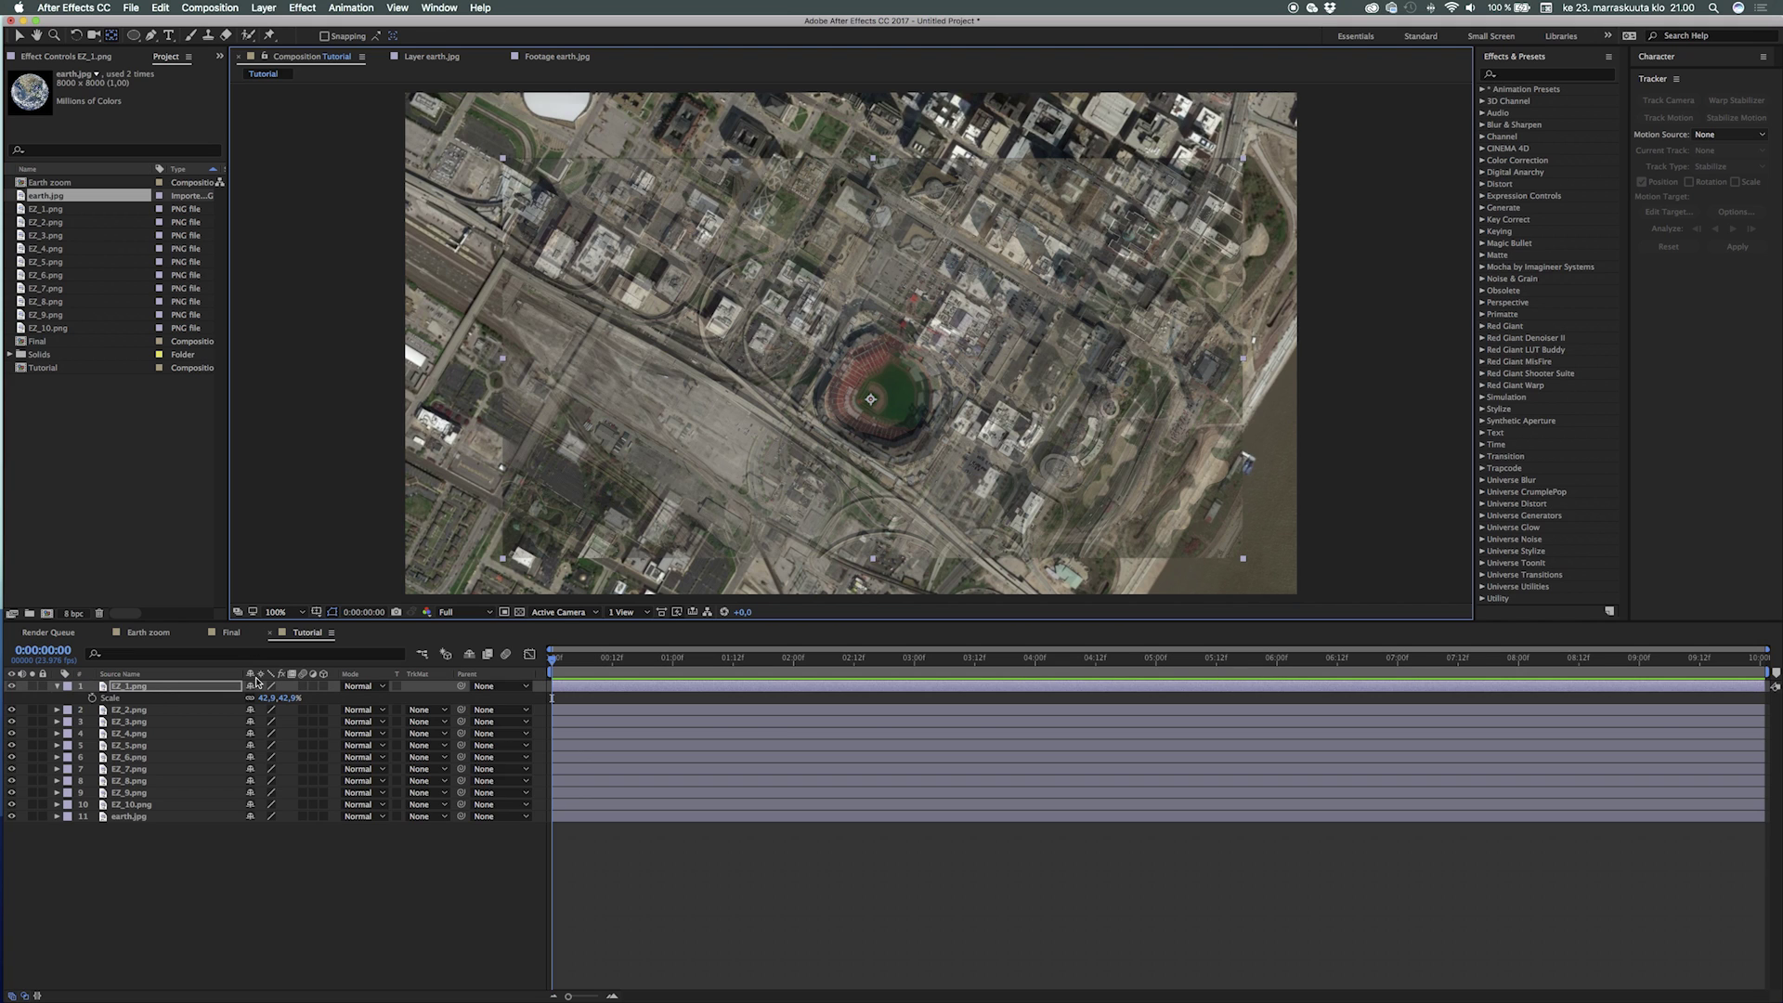
{"action": "left_click_drag", "start_coordinate": [263, 699], "coordinate": [204, 722]}
{"action": "left_click", "coordinate": [195, 871]}
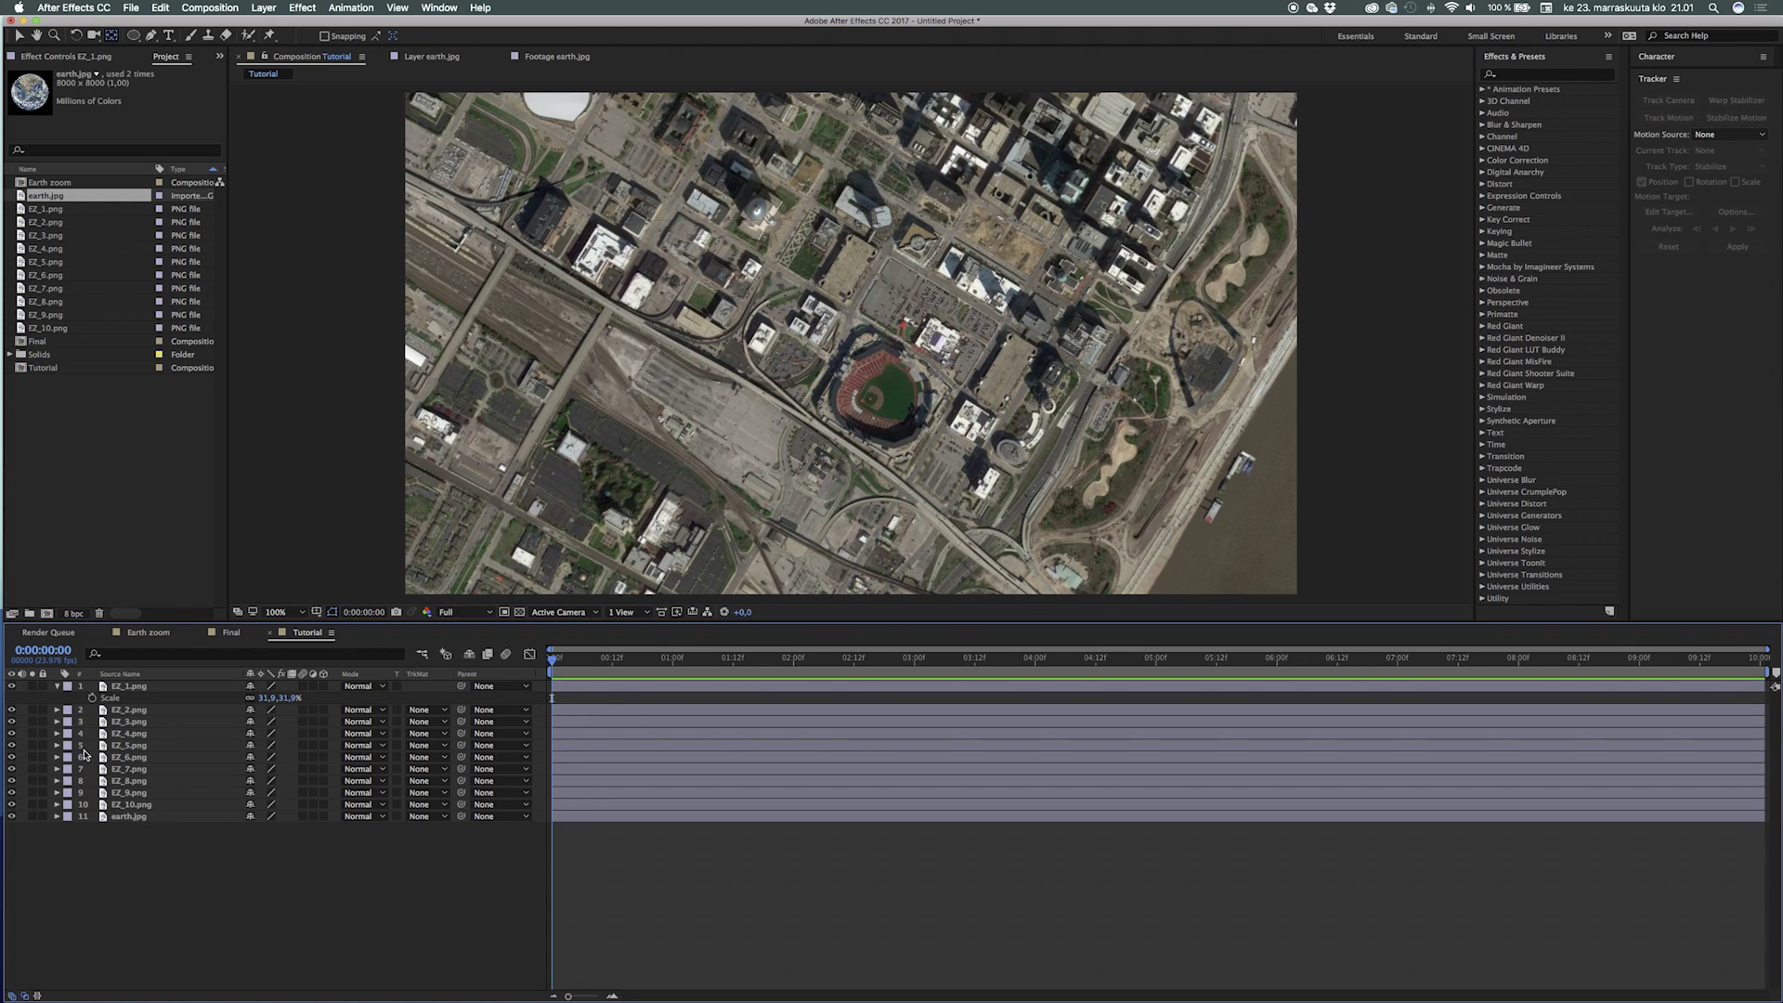
Step: Set the EZ_1.png layer's opacity back to 100%
{"action": "left_click", "coordinate": [232, 689]}
{"action": "key", "text": "t"}
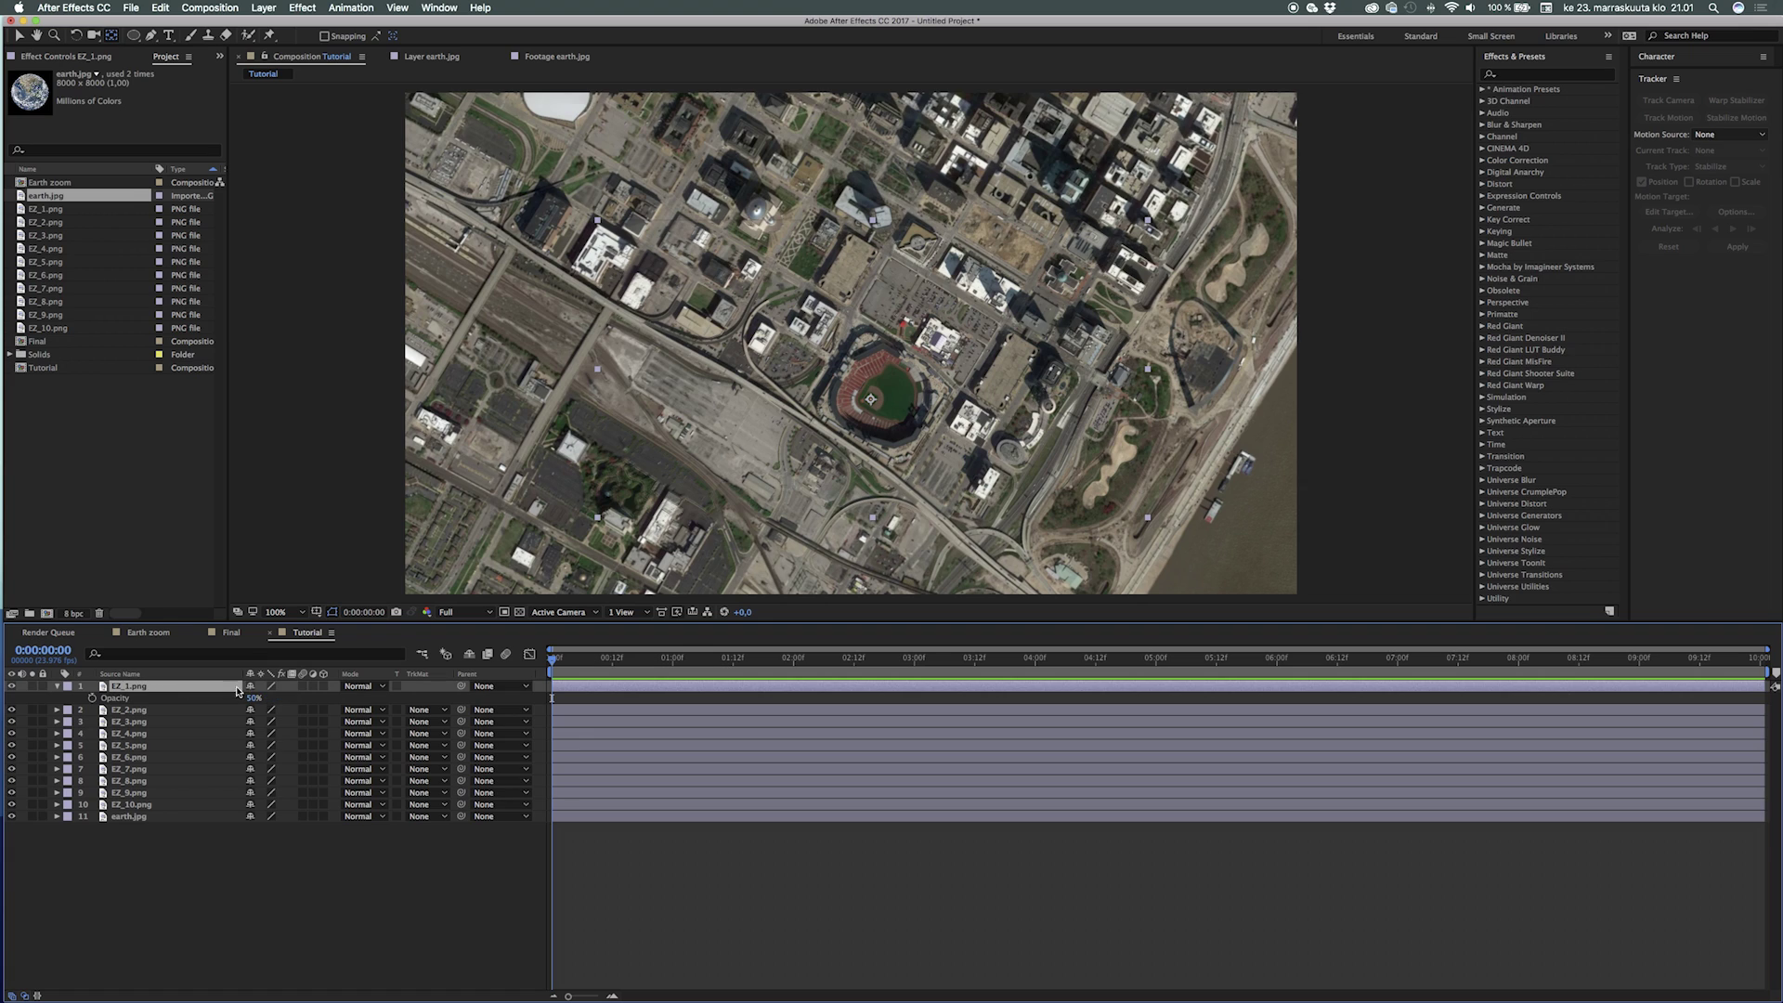
{"action": "left_click_drag", "start_coordinate": [255, 699], "coordinate": [390, 690]}
{"action": "left_click_drag", "start_coordinate": [267, 707], "coordinate": [522, 686]}
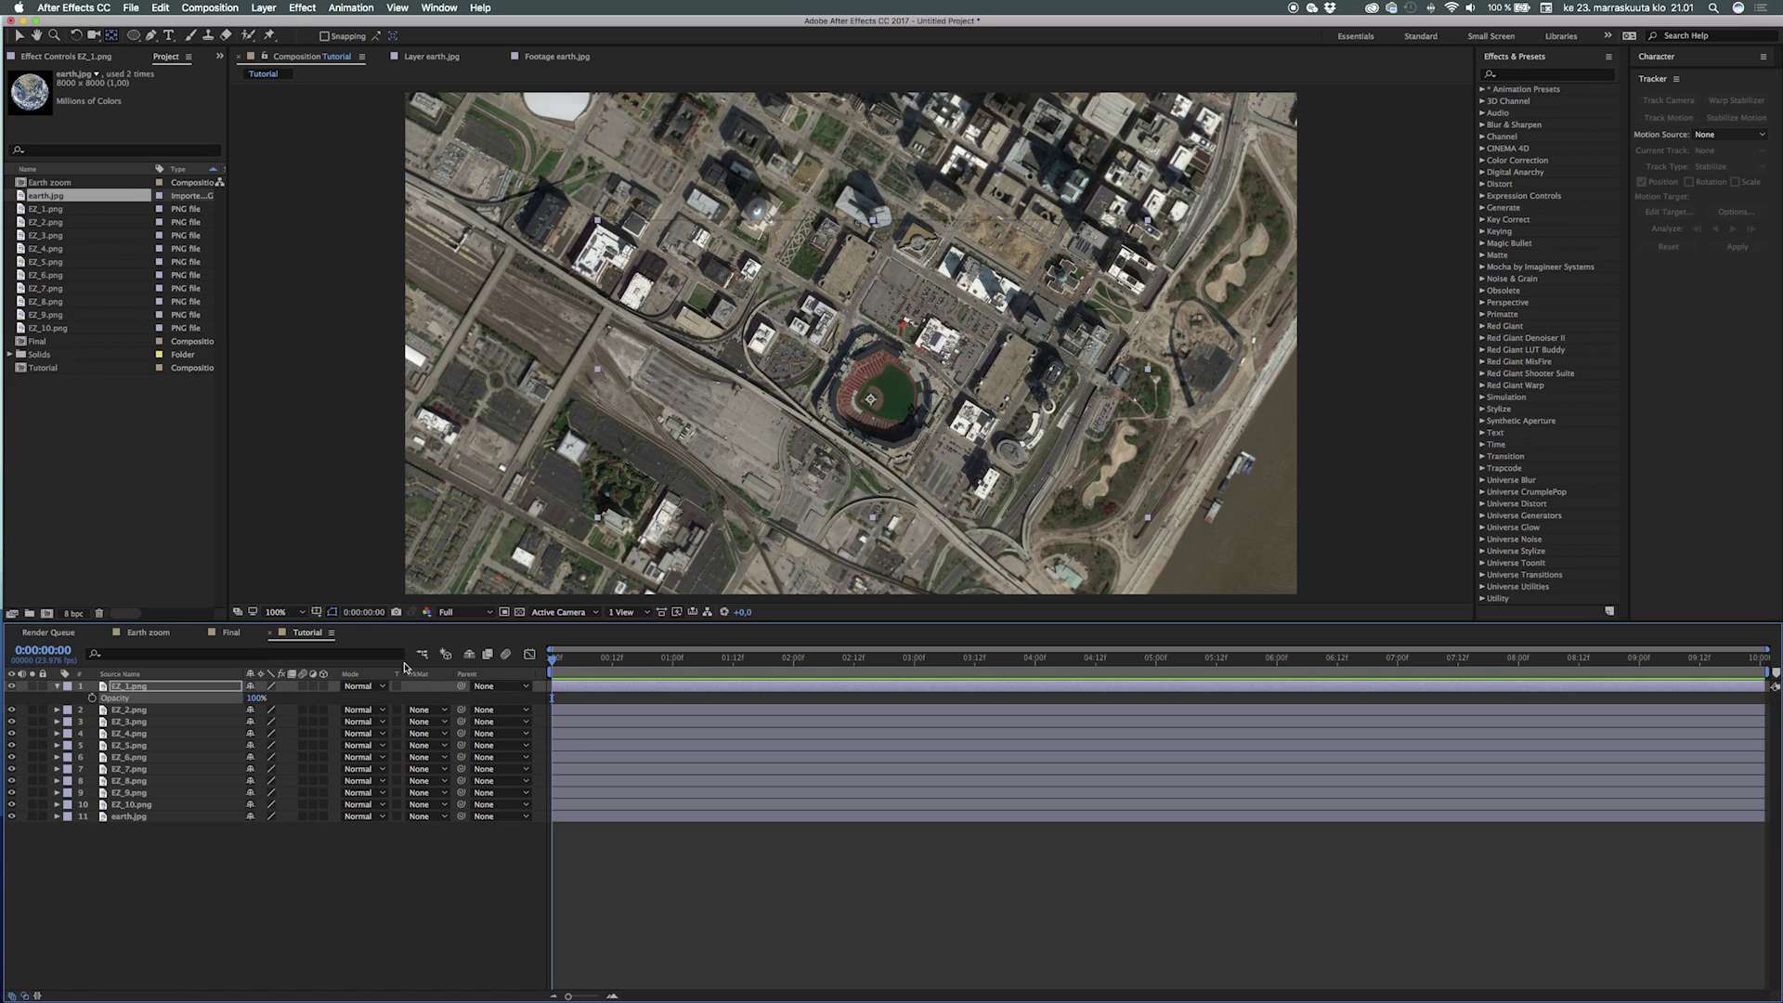
Step: Parent EZ_1.png to EZ_2.png and hide the EZ_1.png layer
{"action": "left_click_drag", "start_coordinate": [462, 687], "coordinate": [213, 724]}
{"action": "left_click", "coordinate": [12, 687]}
Step: Set the opacity of the EZ_2.png layer to 50%
{"action": "left_click", "coordinate": [155, 710]}
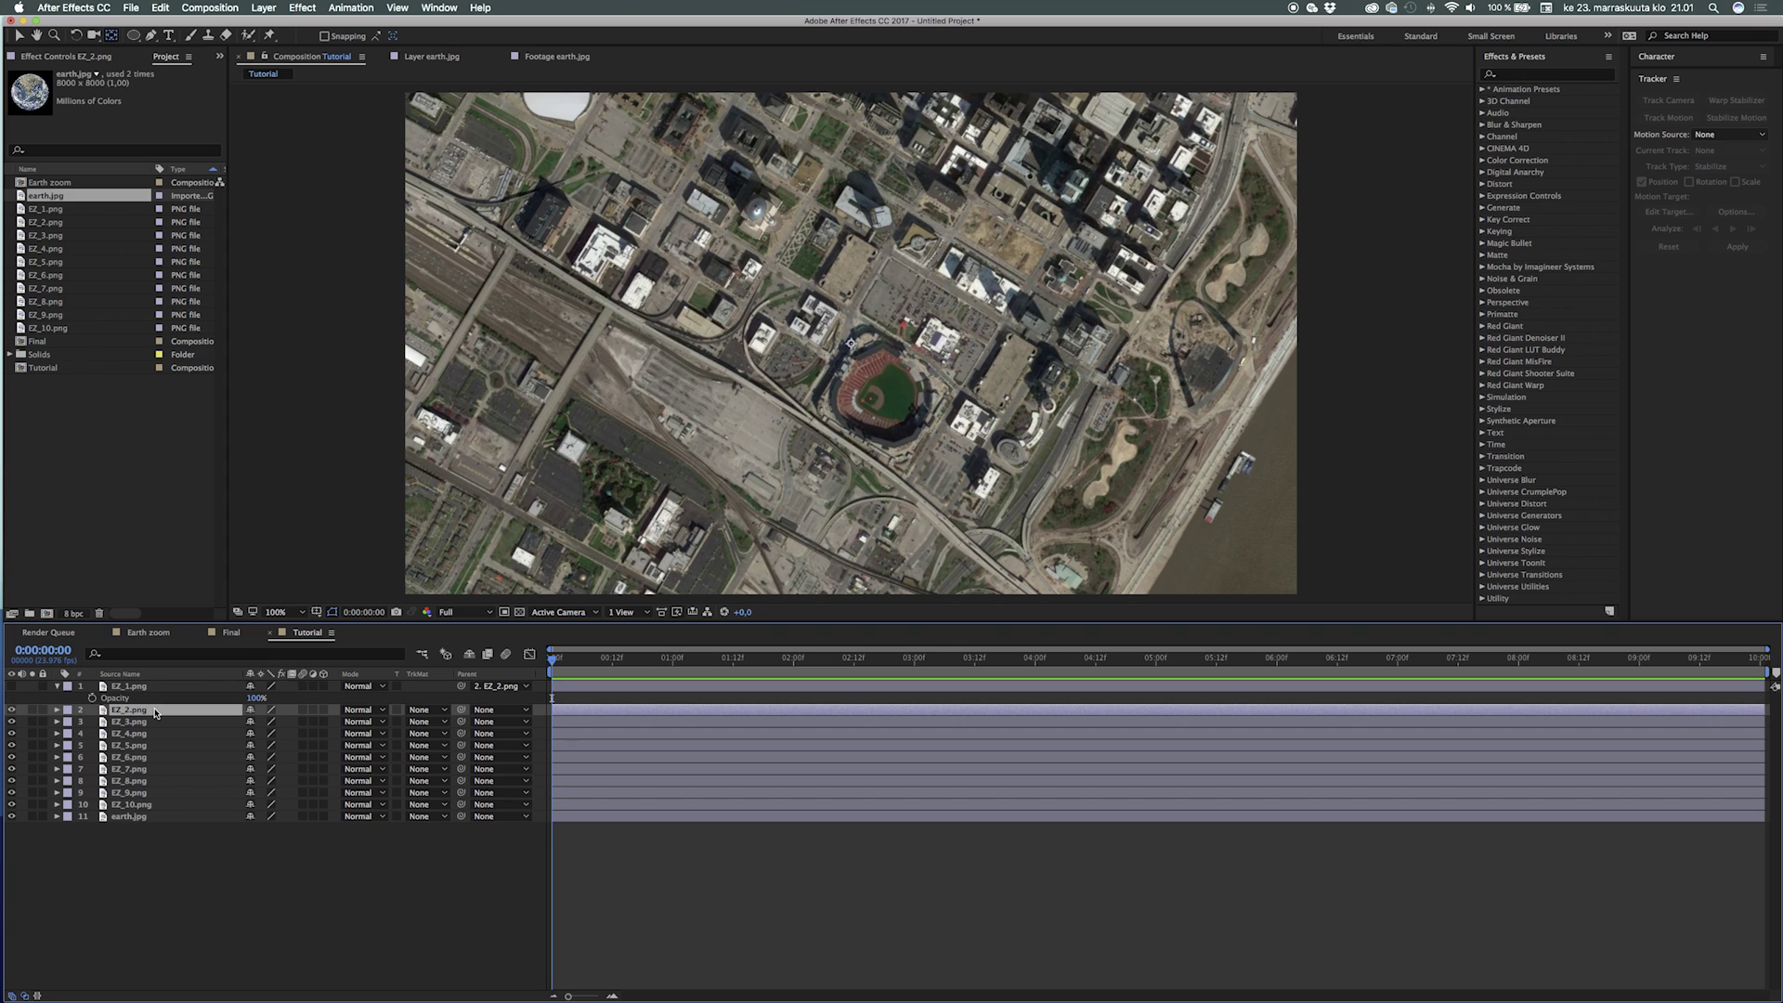
{"action": "key", "text": "t"}
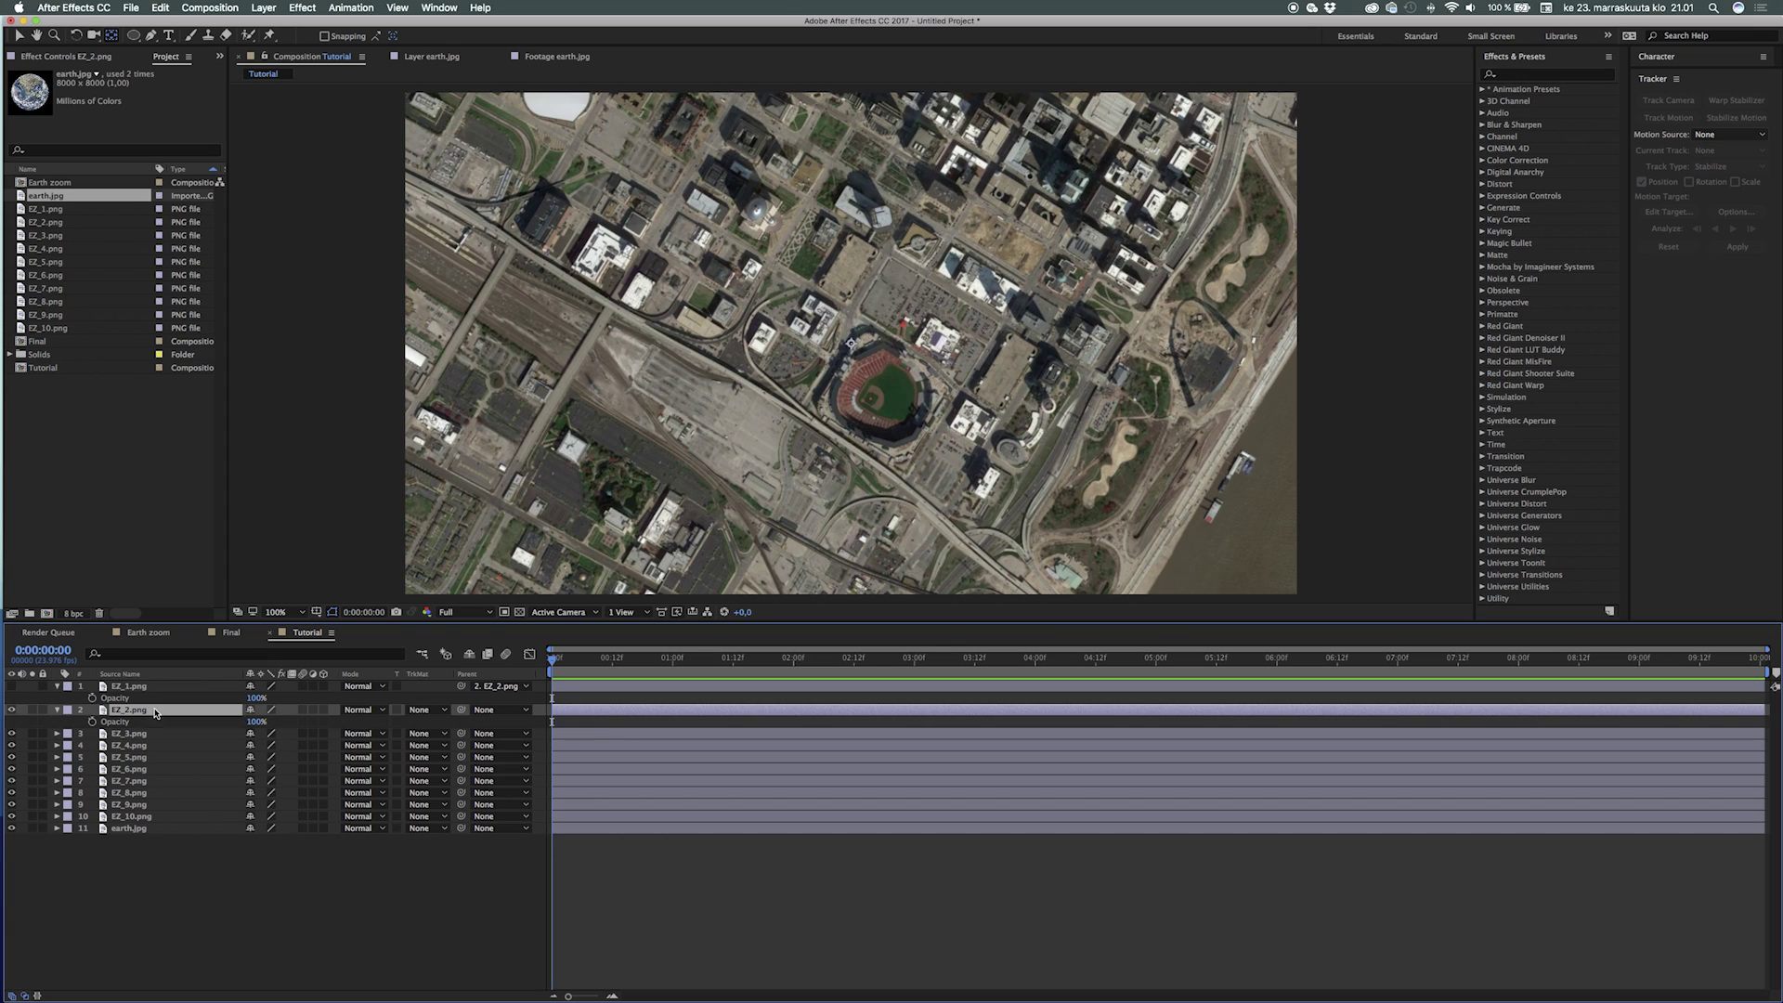
{"action": "left_click", "coordinate": [258, 722]}
{"action": "type", "text": "50"}
{"action": "key", "text": "Return"}
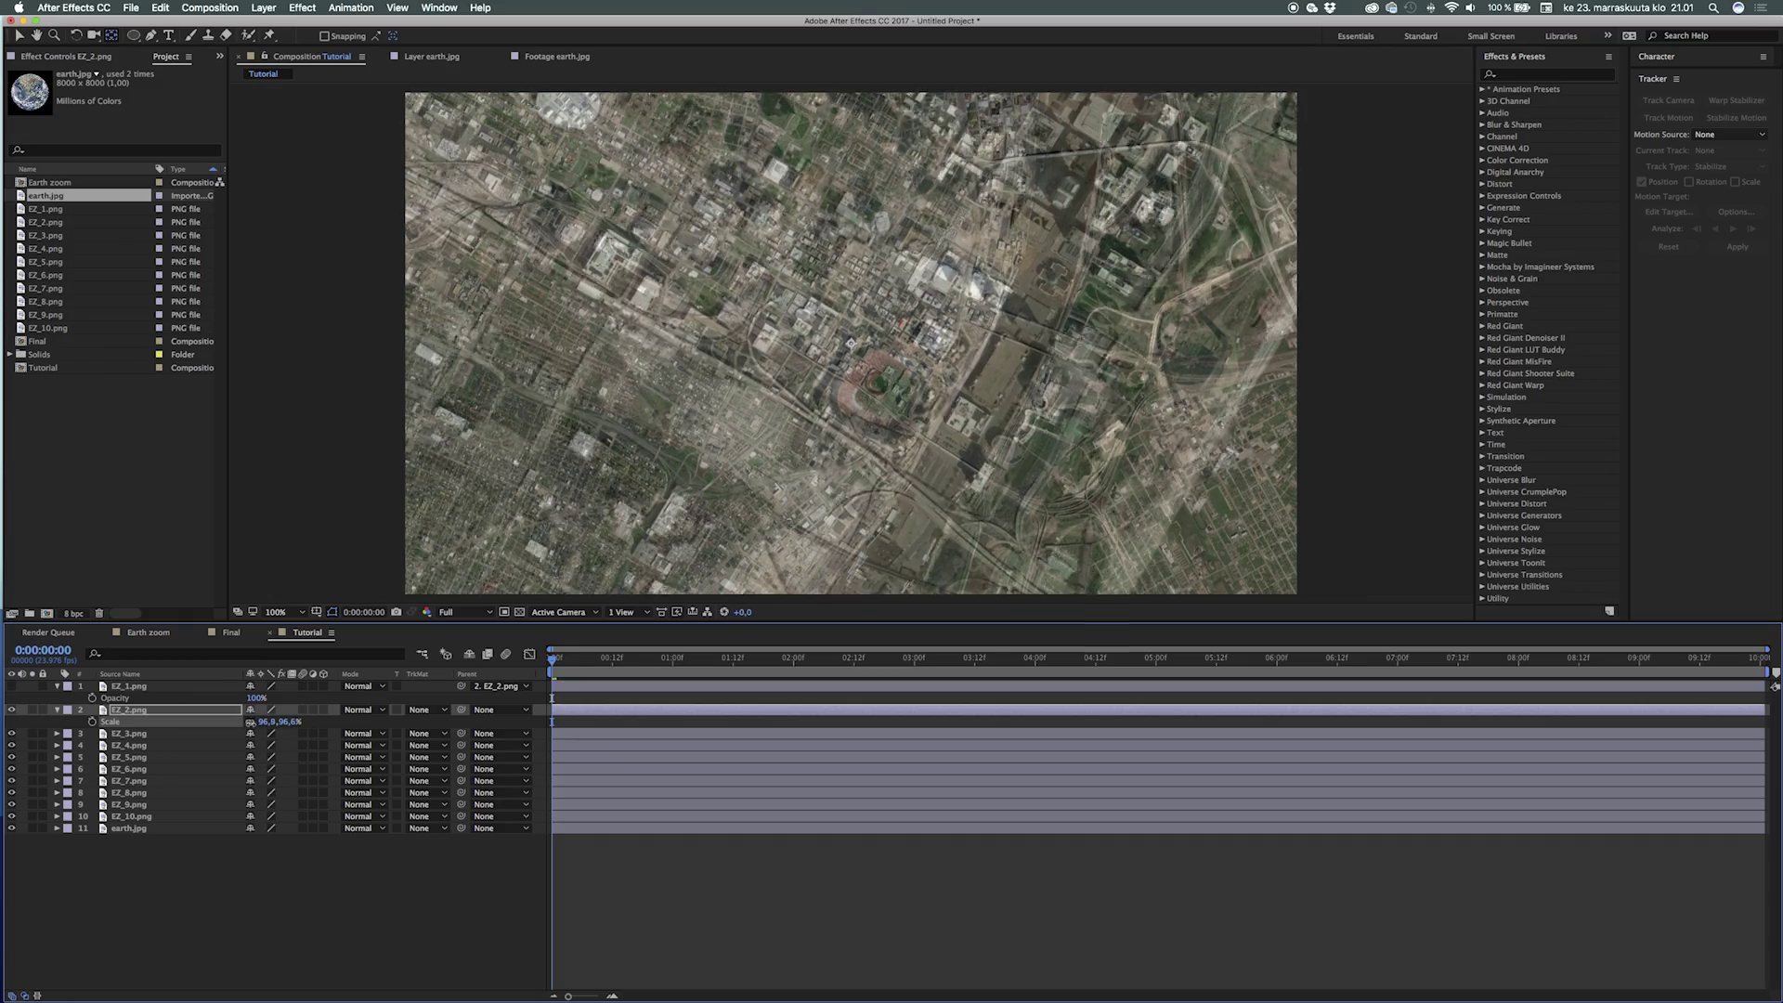
Step: Adjust the scale of EZ_2.png and EZ_3.png to match each layer to the image beneath it
{"action": "left_click_drag", "start_coordinate": [307, 723], "coordinate": [267, 739]}
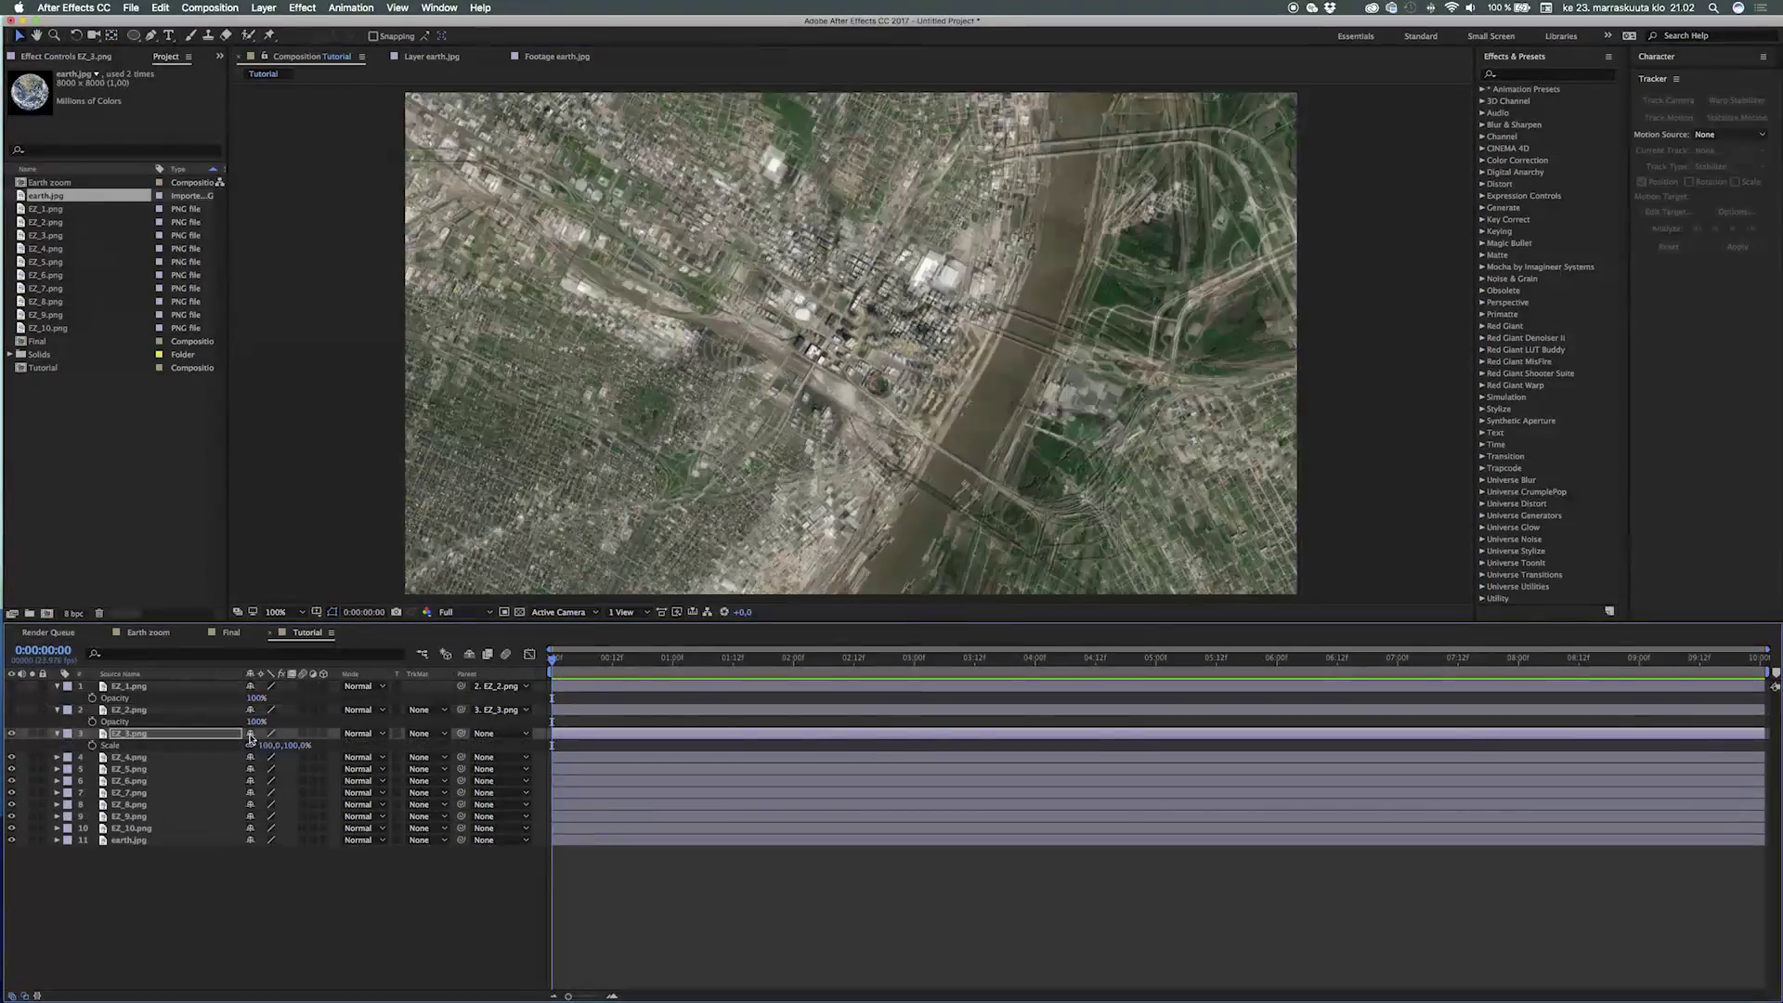
{"action": "left_click_drag", "start_coordinate": [269, 746], "coordinate": [334, 746]}
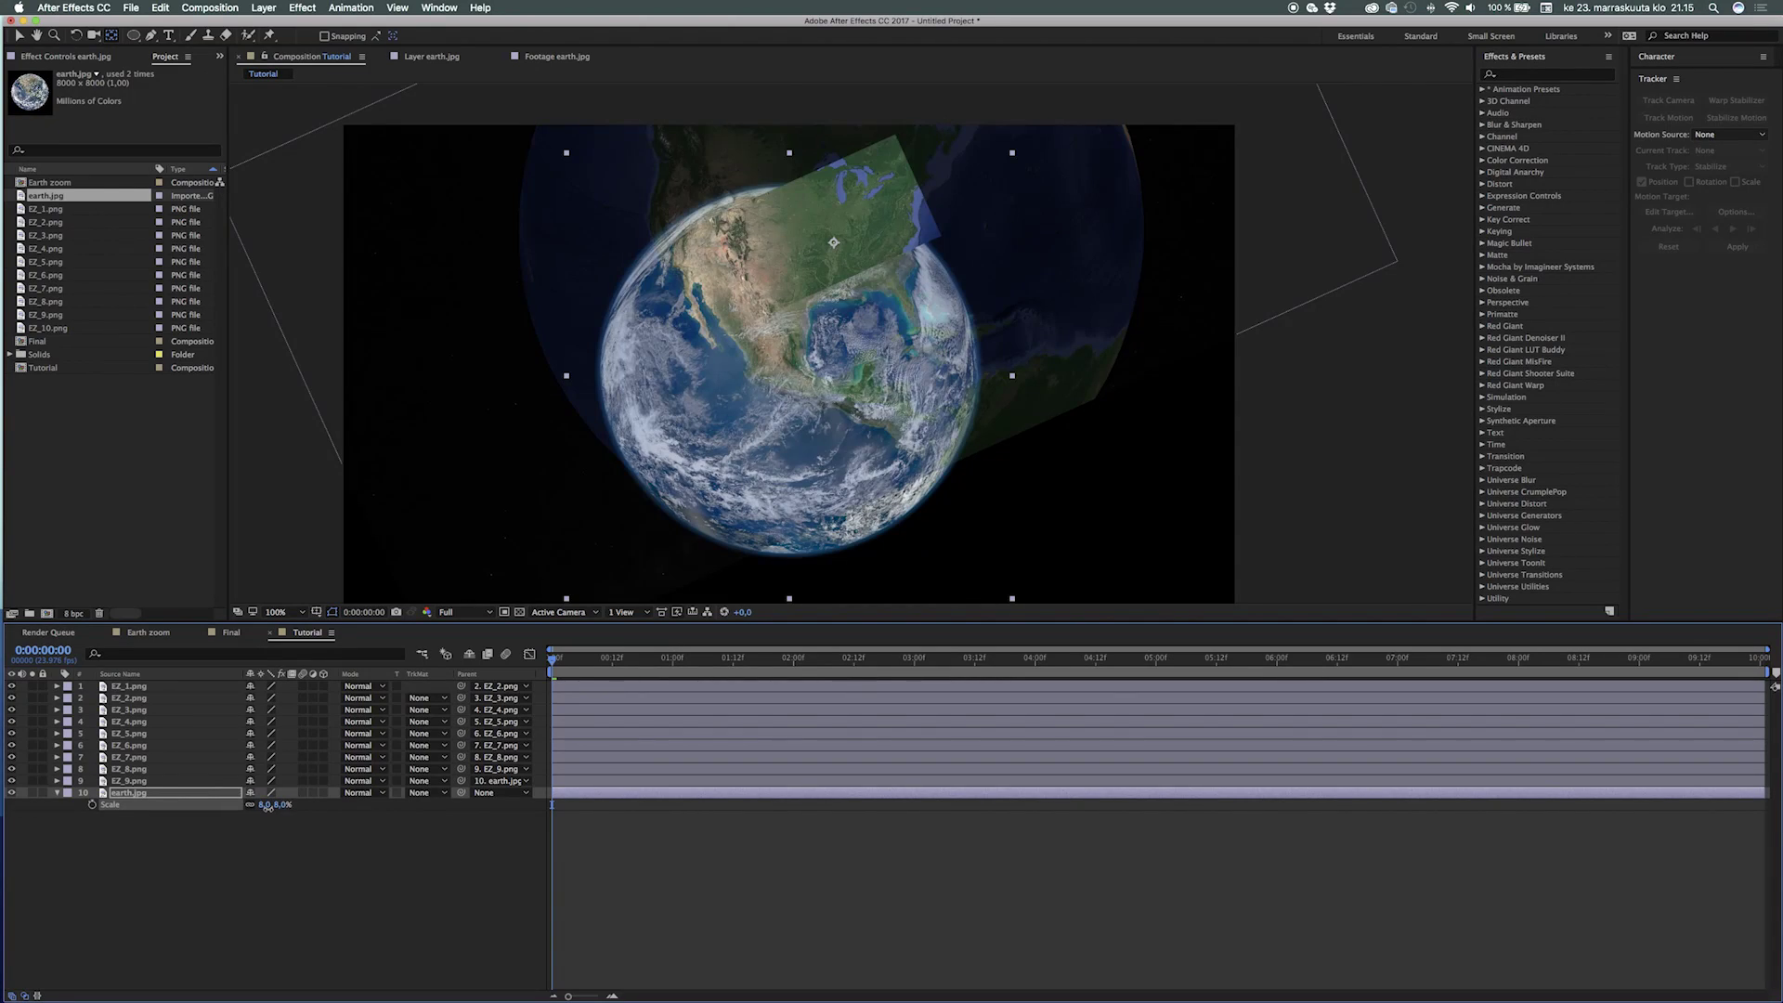
Step: Scale earth.jpg up to 78% and move its anchor point onto the nested close-up images
{"action": "left_click_drag", "start_coordinate": [270, 807], "coordinate": [288, 806]}
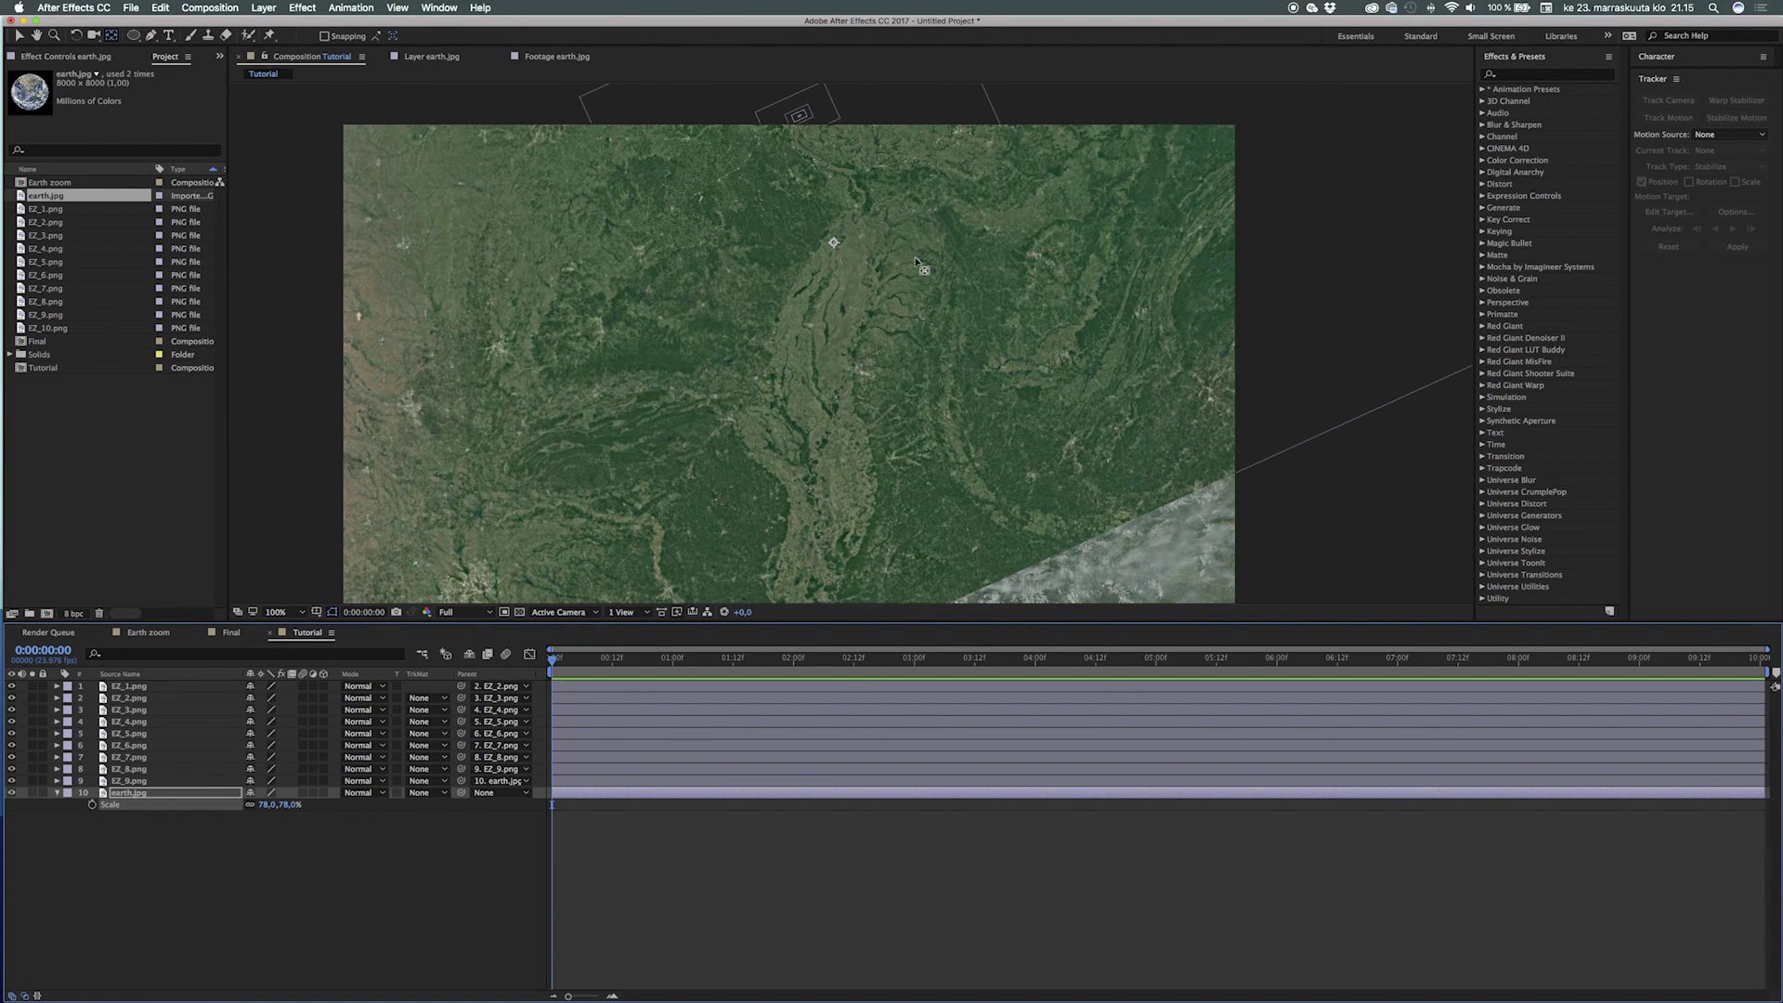
{"action": "left_click_drag", "start_coordinate": [834, 243], "coordinate": [802, 119]}
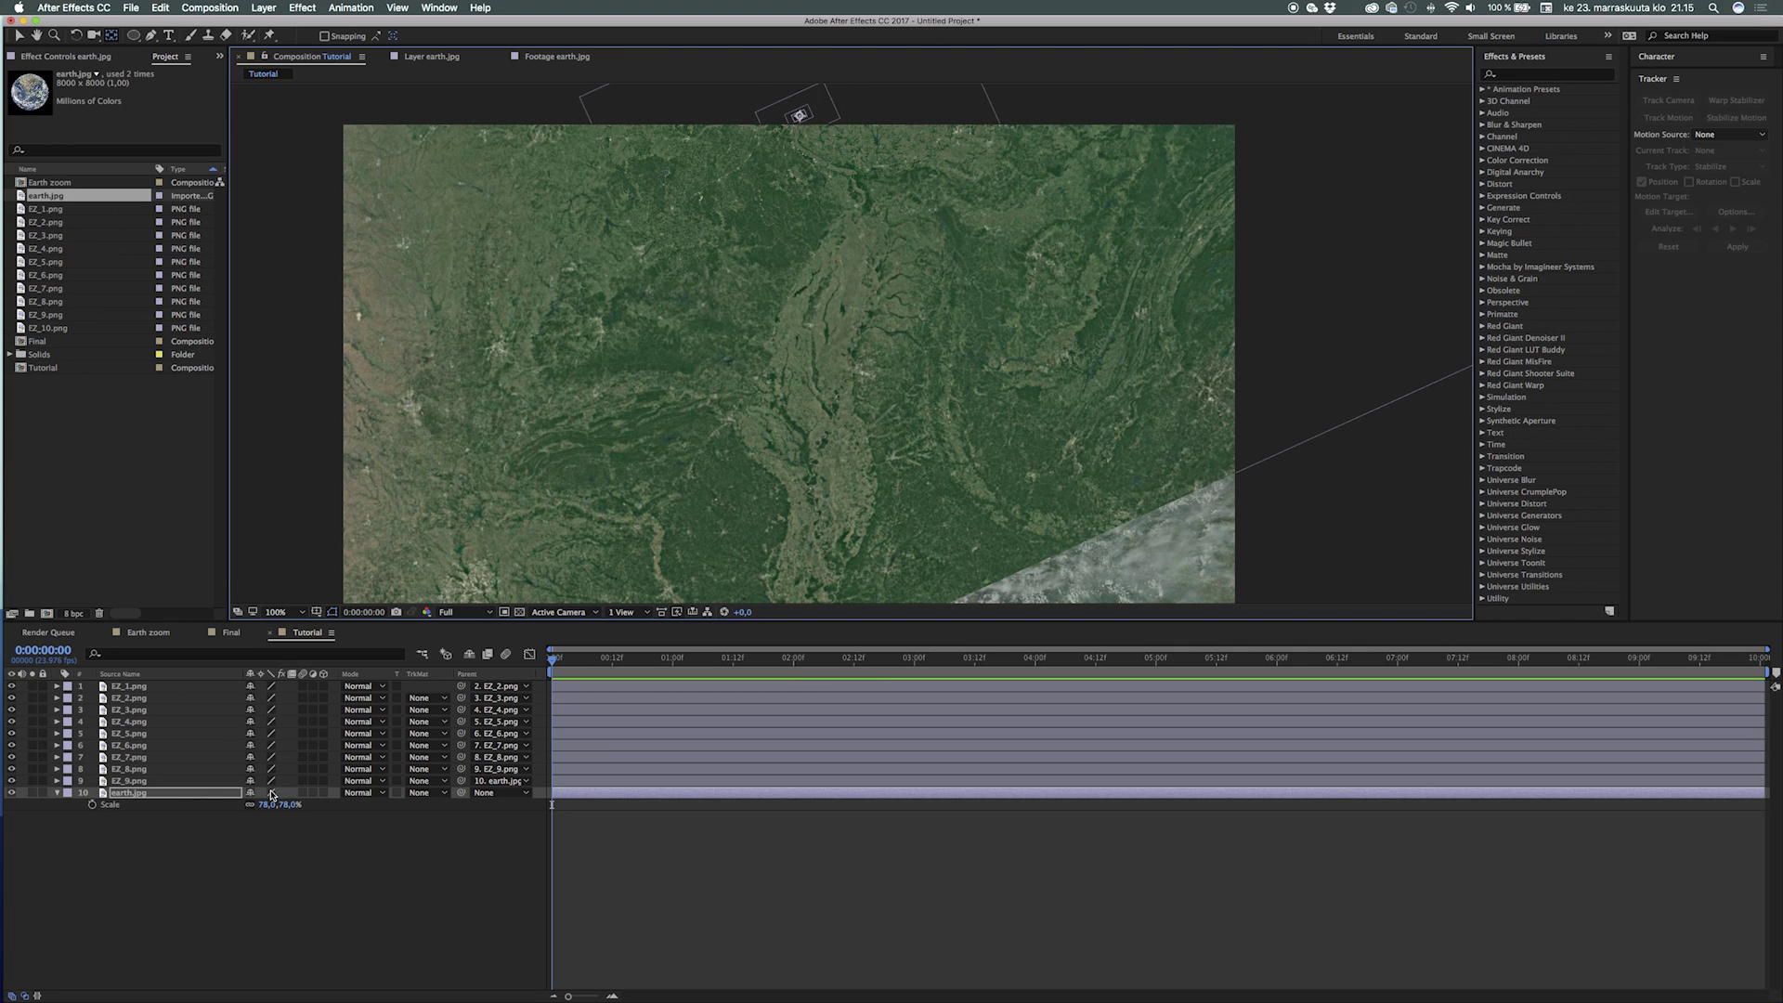
Step: Scale earth.jpg up to 23498% and move its anchor point onto the stadium
{"action": "key", "text": "v"}
{"action": "left_click_drag", "start_coordinate": [268, 808], "coordinate": [1661, 566]}
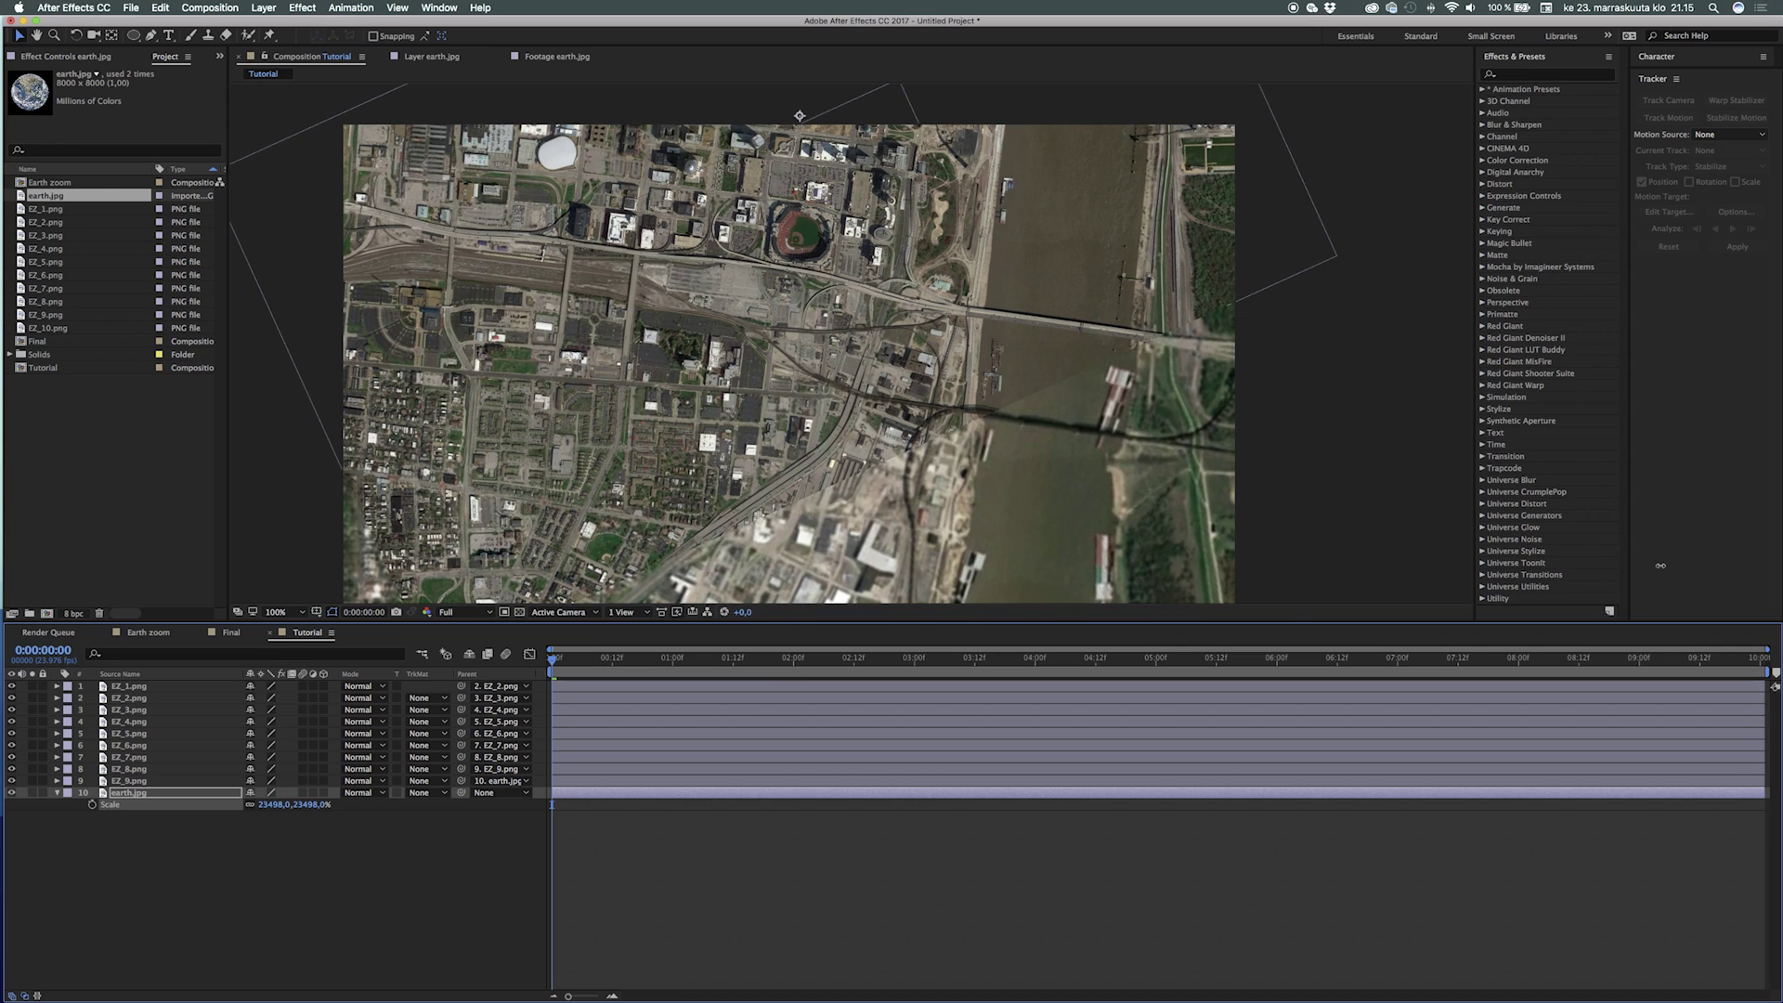
{"action": "key", "text": "y"}
{"action": "left_click_drag", "start_coordinate": [801, 117], "coordinate": [801, 247]}
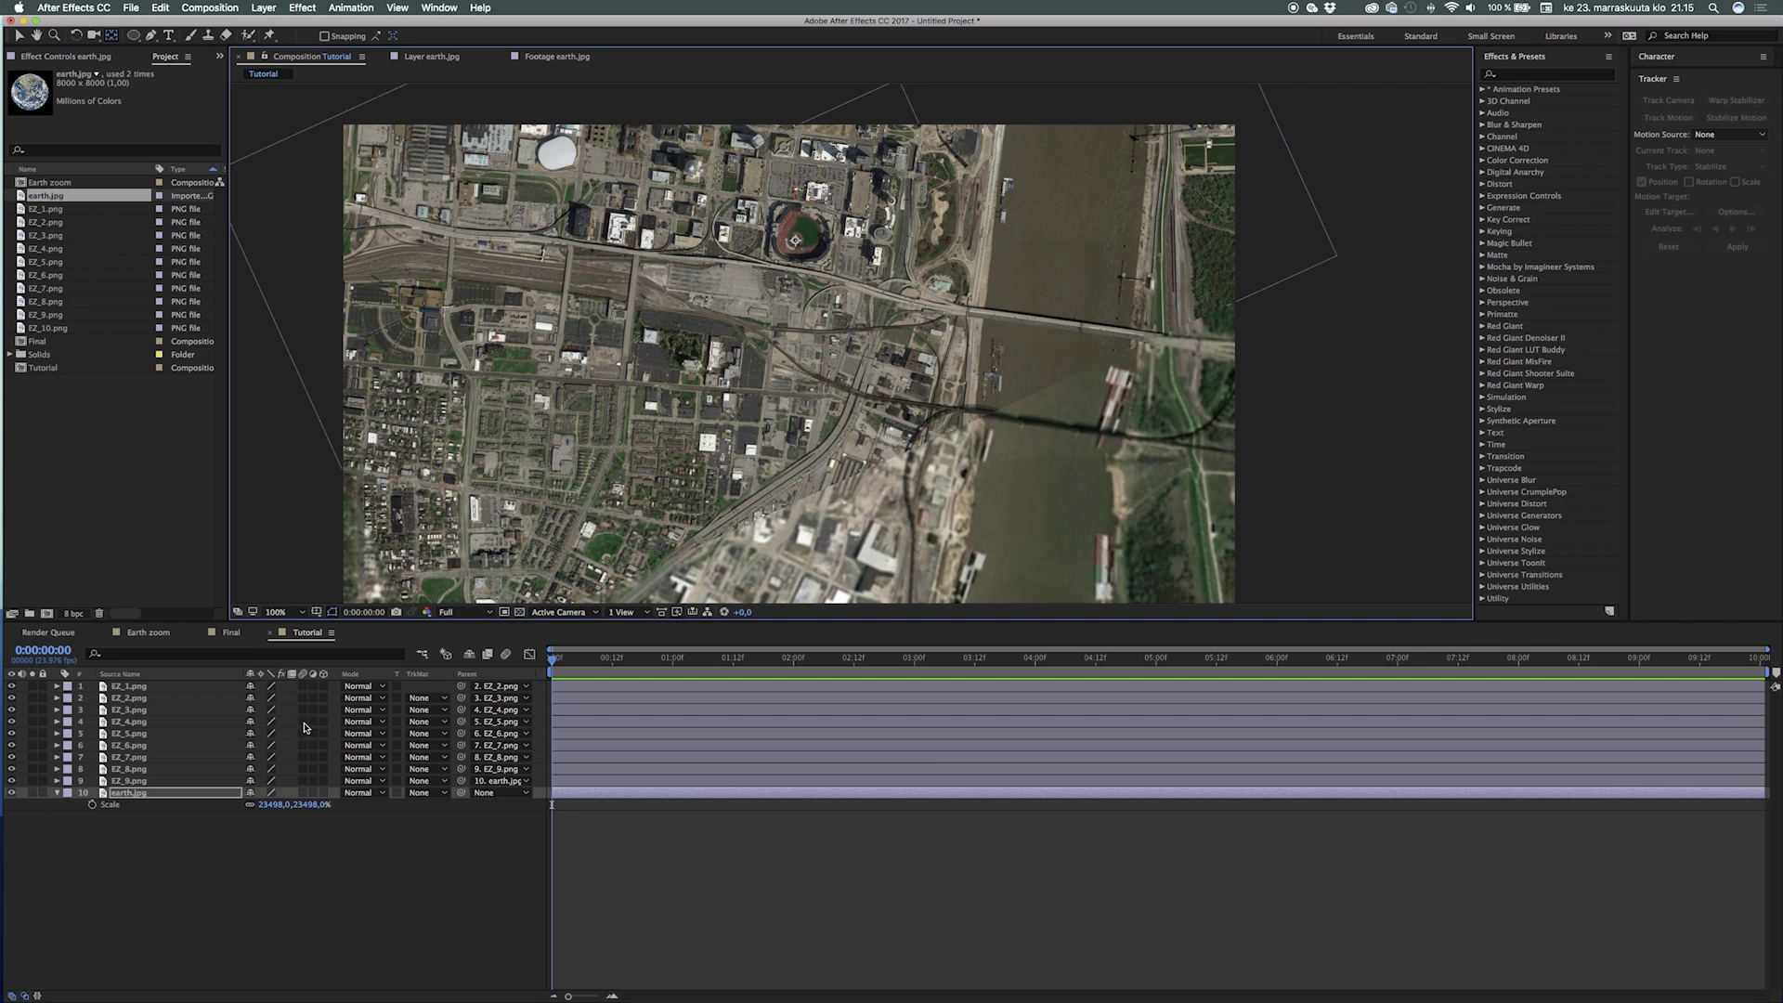
Step: Scale earth.jpg up further to 50178% around the stadium
{"action": "key", "text": "v"}
{"action": "left_click_drag", "start_coordinate": [272, 807], "coordinate": [1746, 483]}
{"action": "key", "text": "space"}
{"action": "left_click_drag", "start_coordinate": [835, 377], "coordinate": [839, 305]}
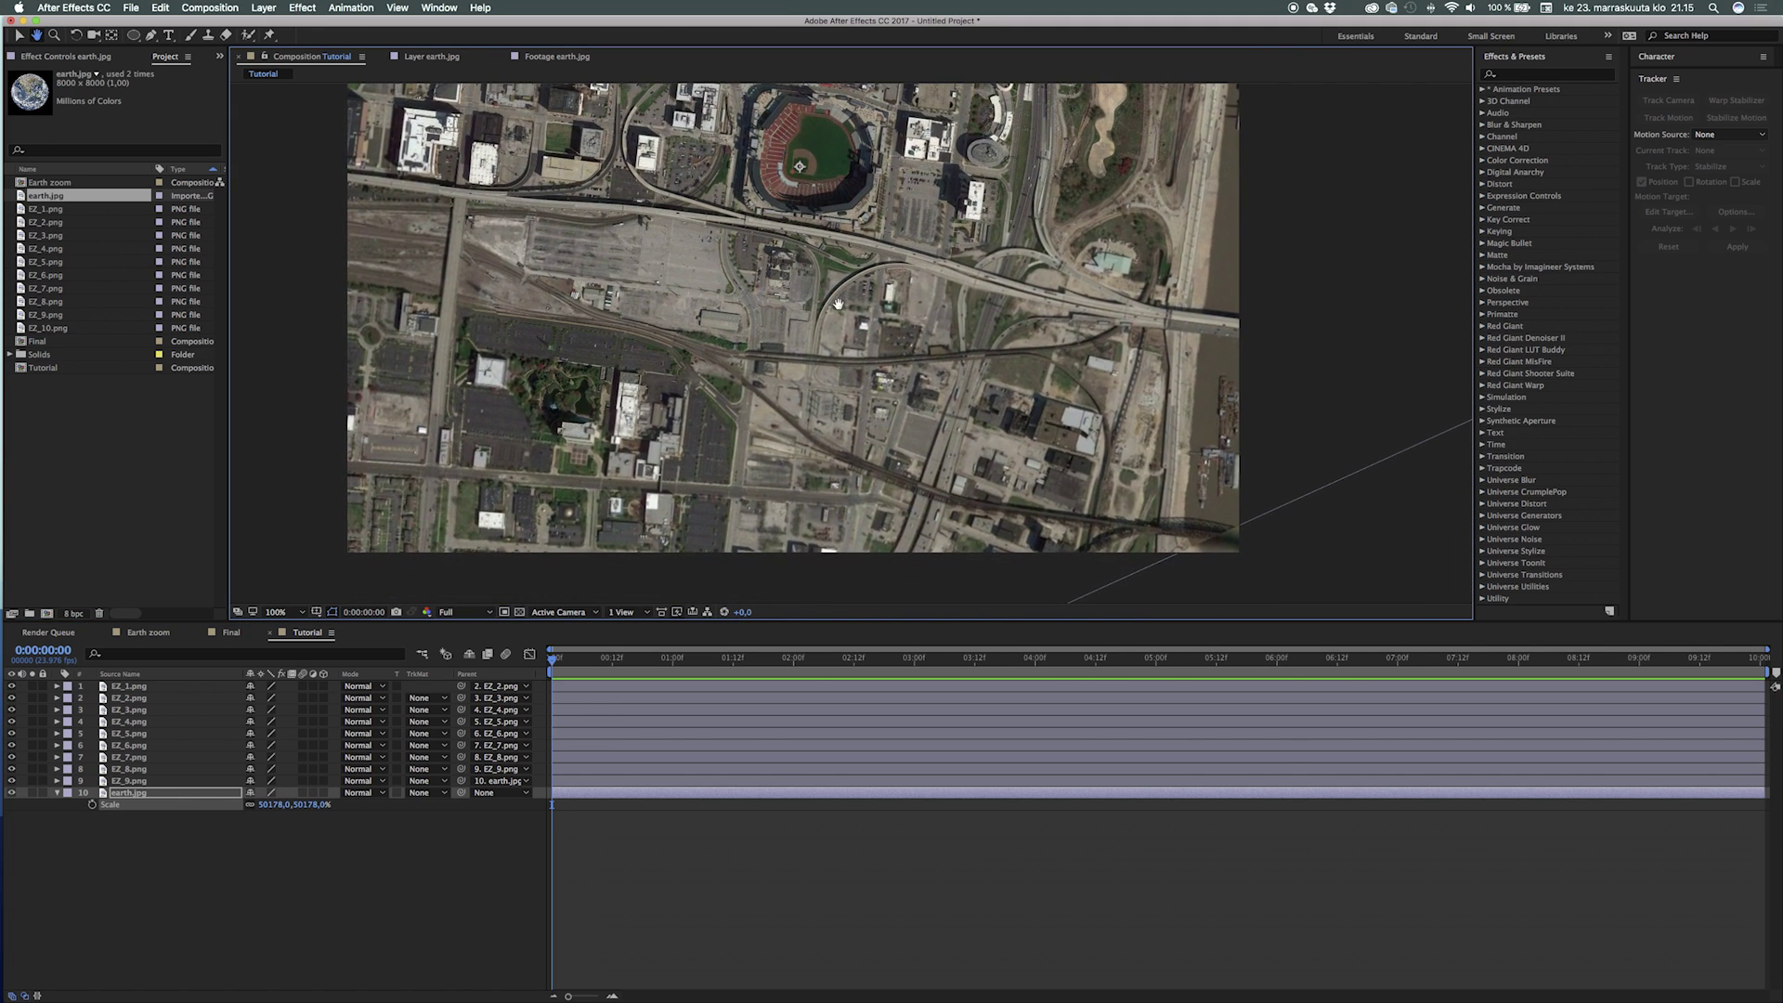
Step: Reposition the earth.jpg layer so the stadium sits near the centre of the composition frame
{"action": "left_click", "coordinate": [168, 689]}
{"action": "left_click", "coordinate": [195, 794]}
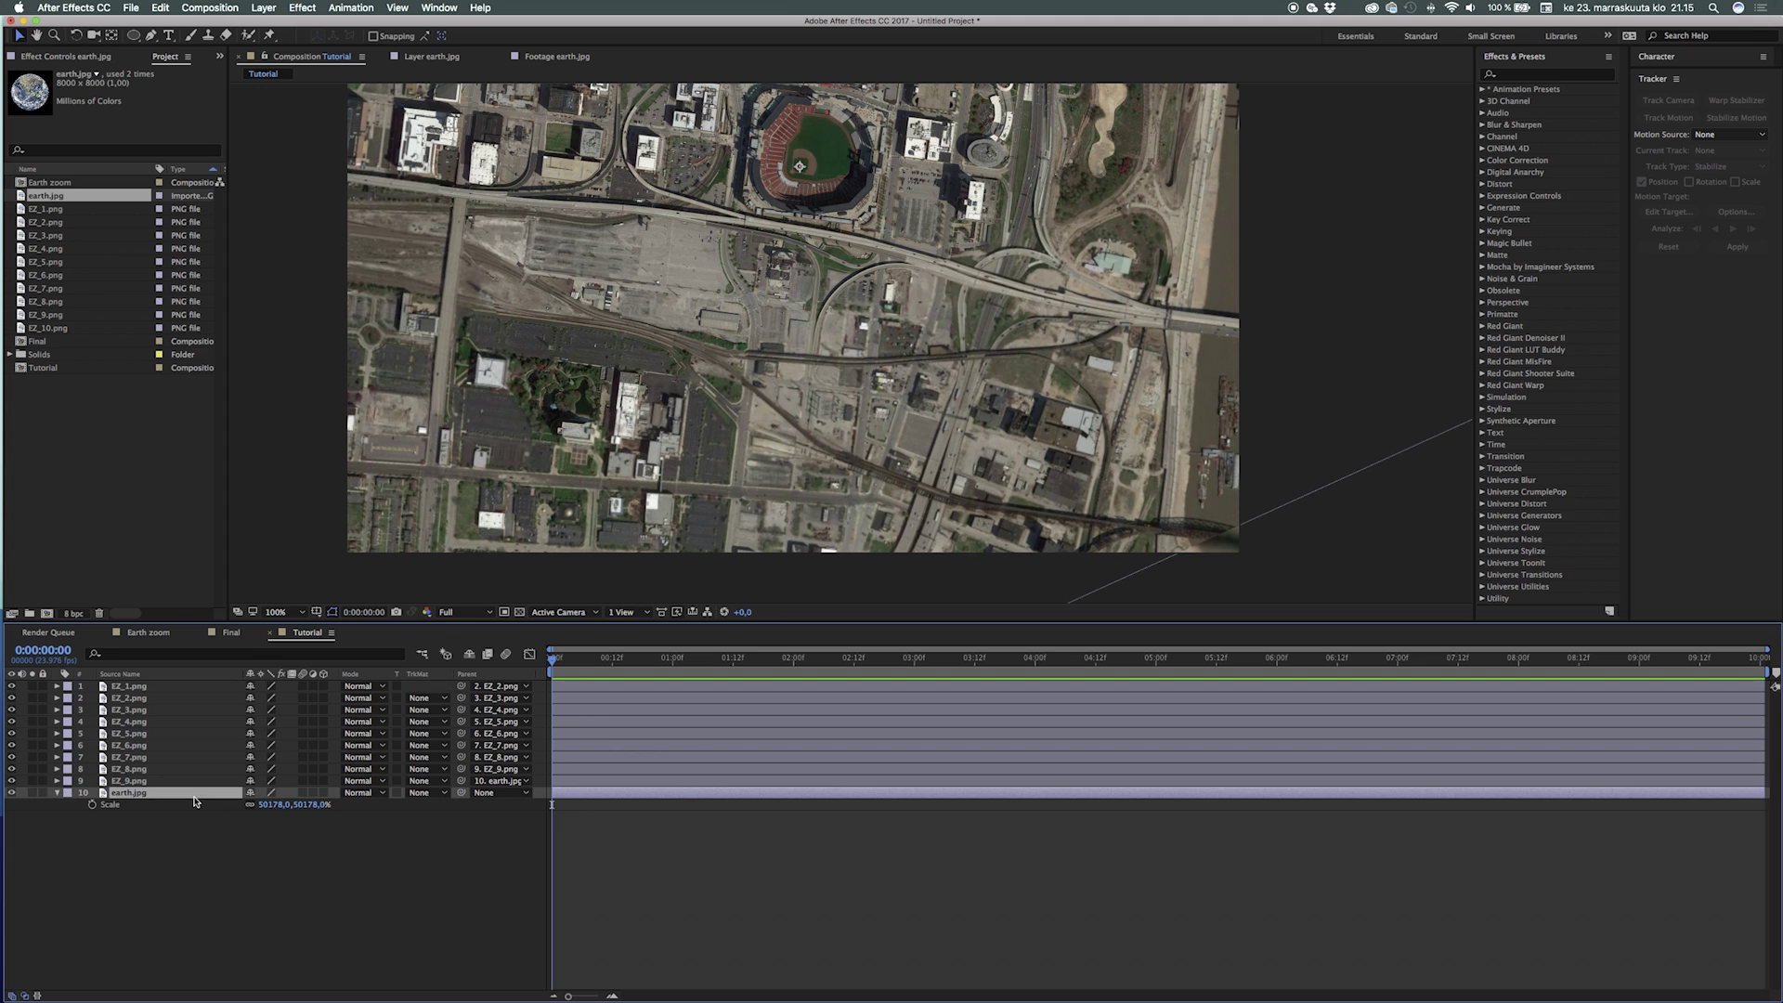
{"action": "left_click_drag", "start_coordinate": [812, 323], "coordinate": [804, 461]}
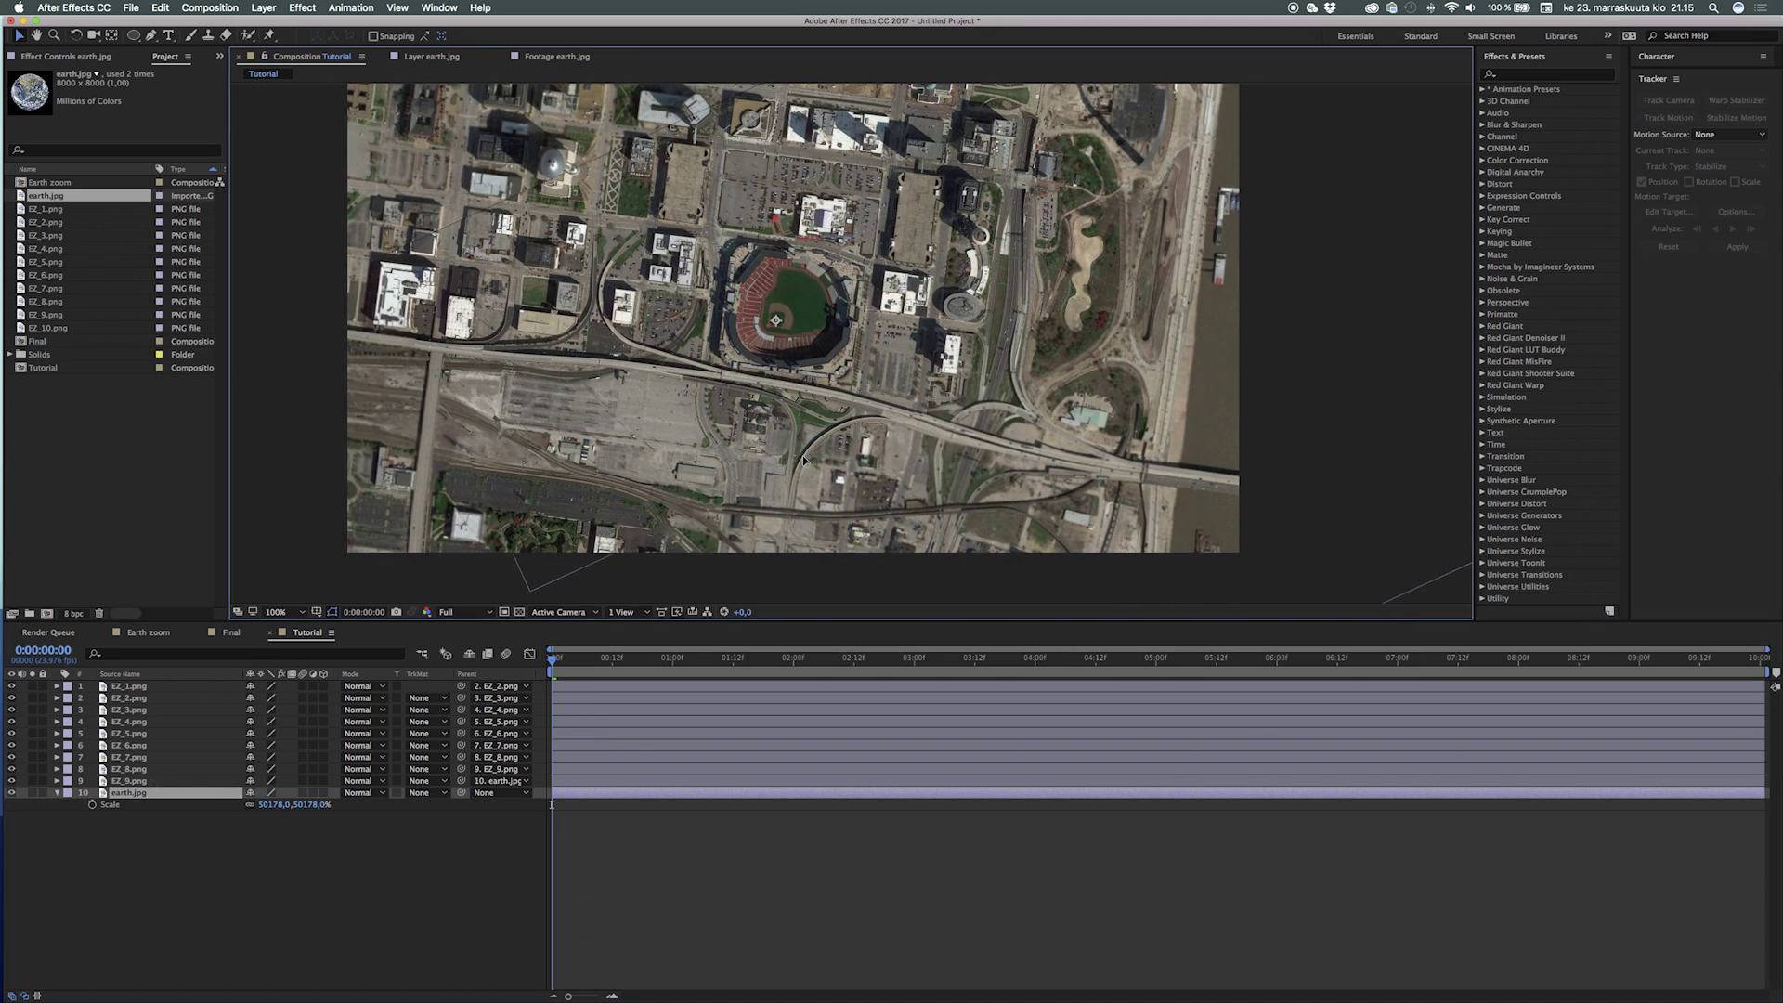
Step: Keyframe earth.jpg's scale at the start of the composition and set it to 8% at 0:00:05:00
{"action": "left_click", "coordinate": [92, 805]}
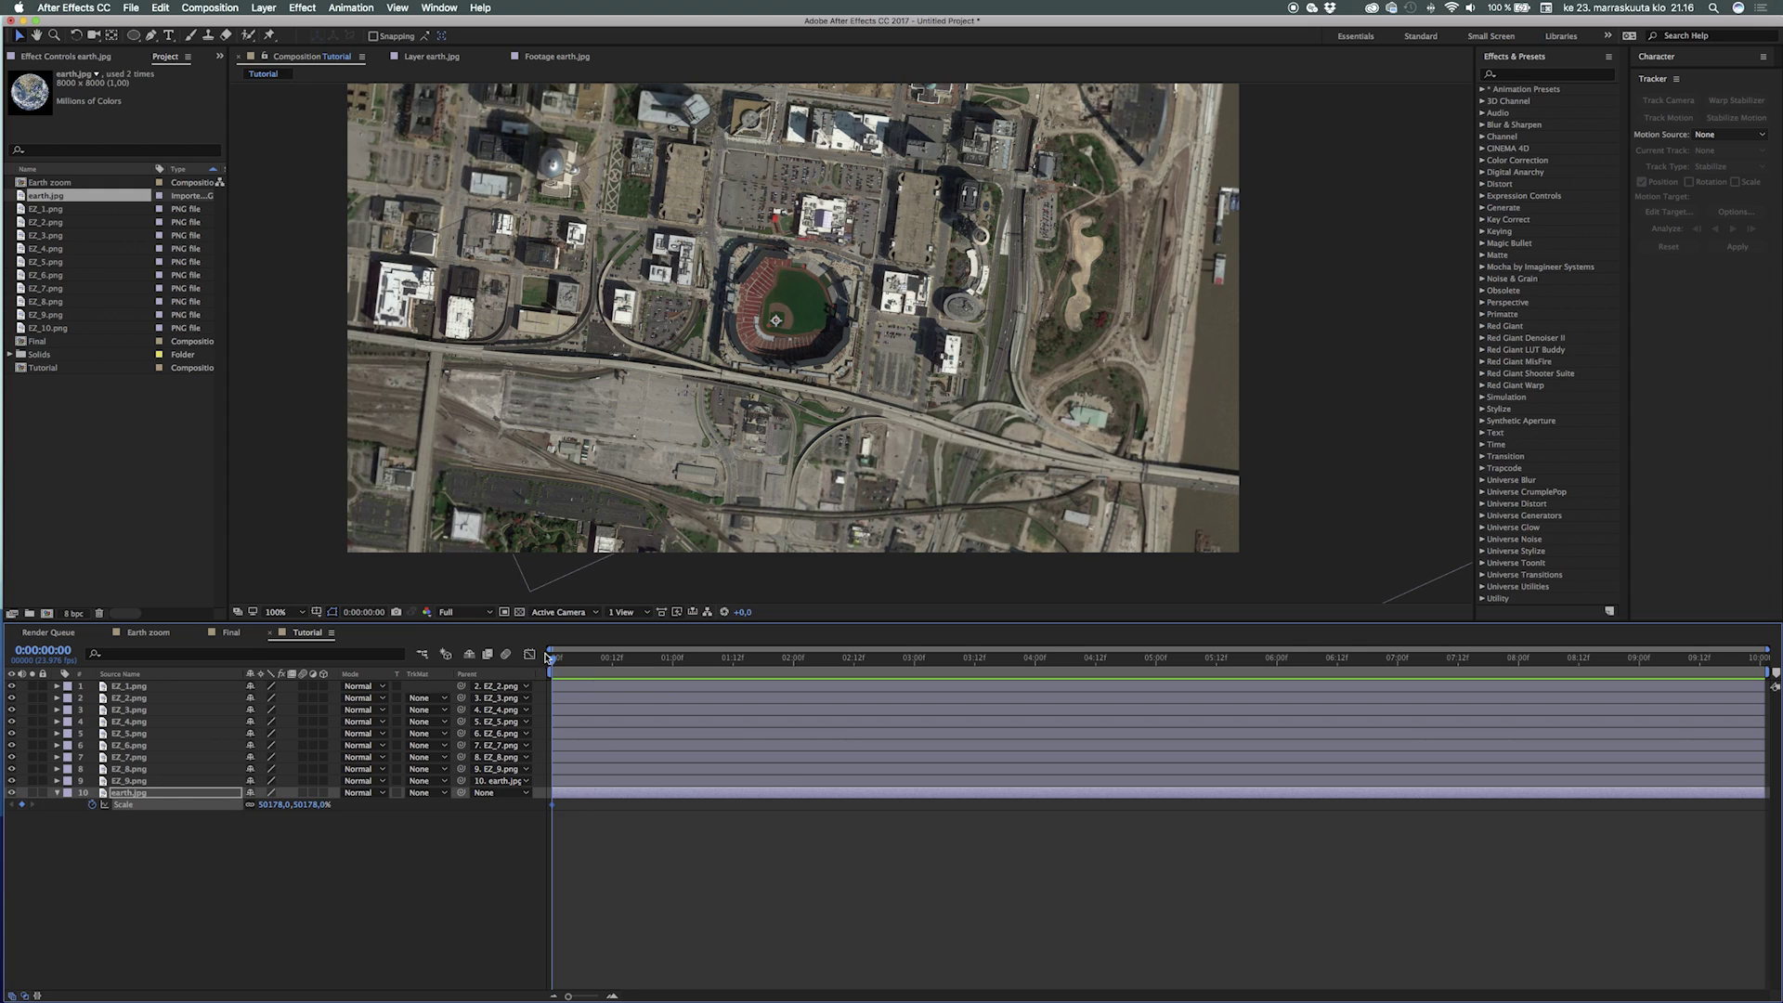
{"action": "left_click_drag", "start_coordinate": [555, 662], "coordinate": [1021, 644]}
{"action": "left_click_drag", "start_coordinate": [1016, 660], "coordinate": [1157, 665]}
{"action": "left_click", "coordinate": [272, 805]}
{"action": "type", "text": "8"}
{"action": "key", "text": "Return"}
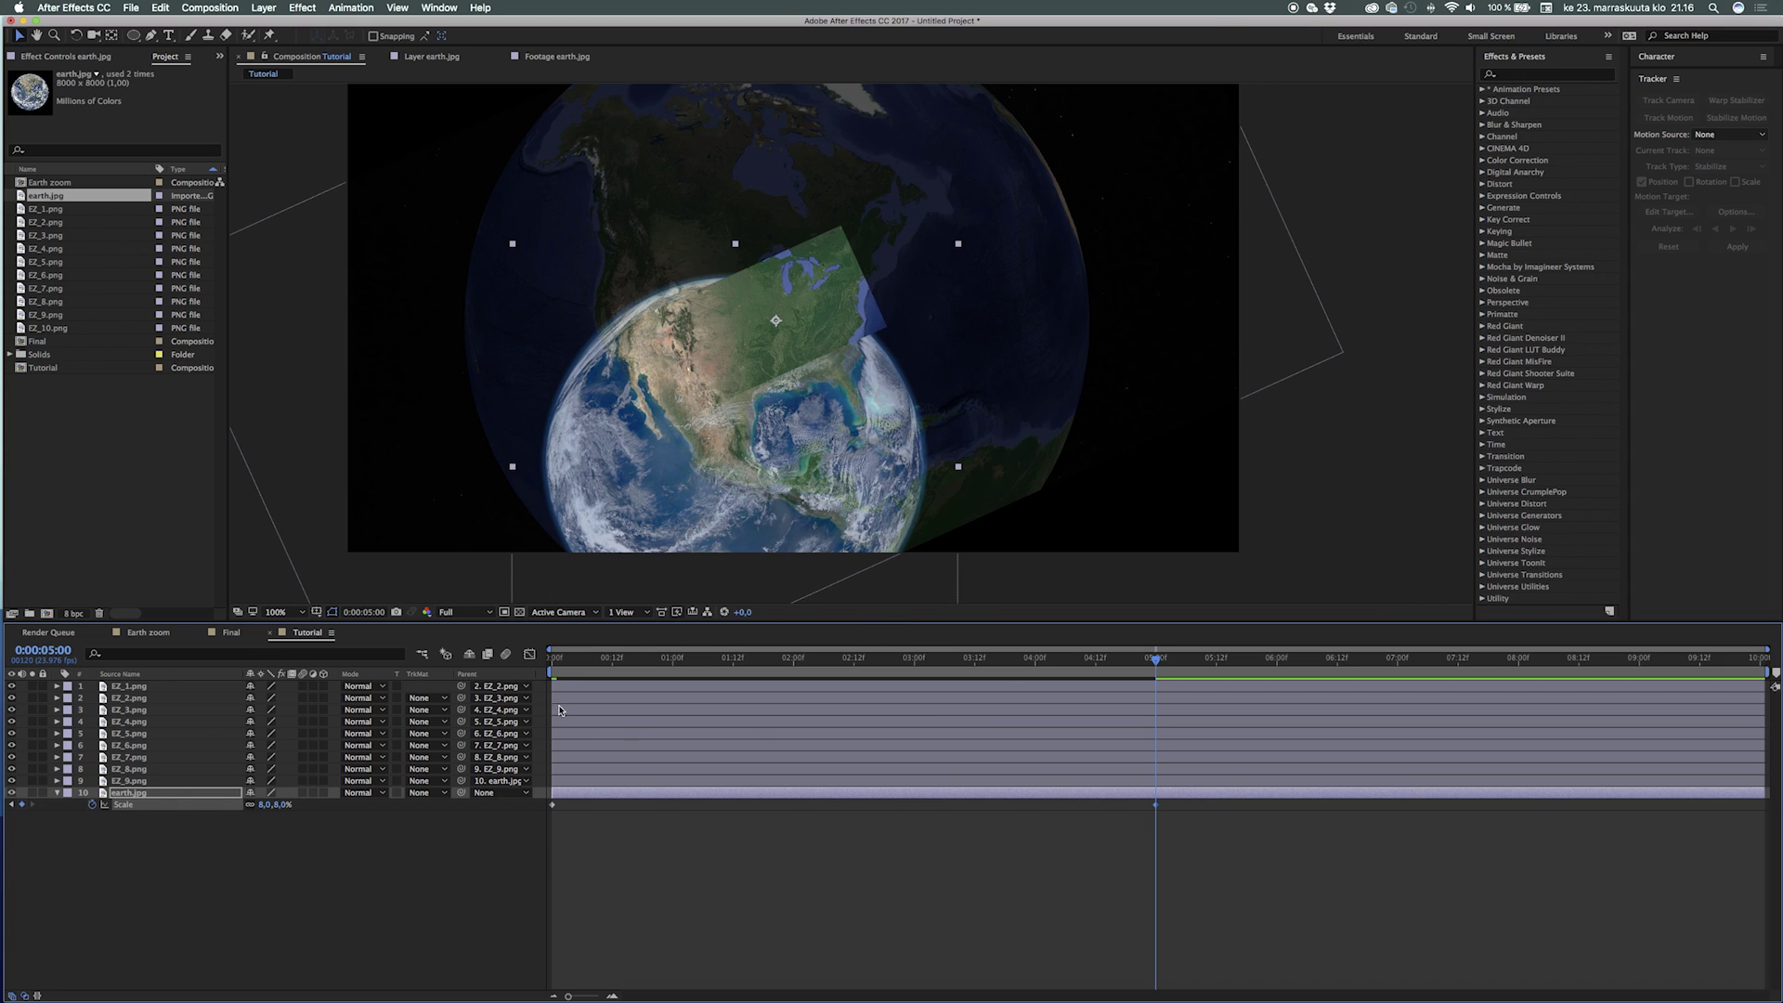
Step: Play the scale animation from the first frame to review the zoom's speed
{"action": "left_click", "coordinate": [554, 666]}
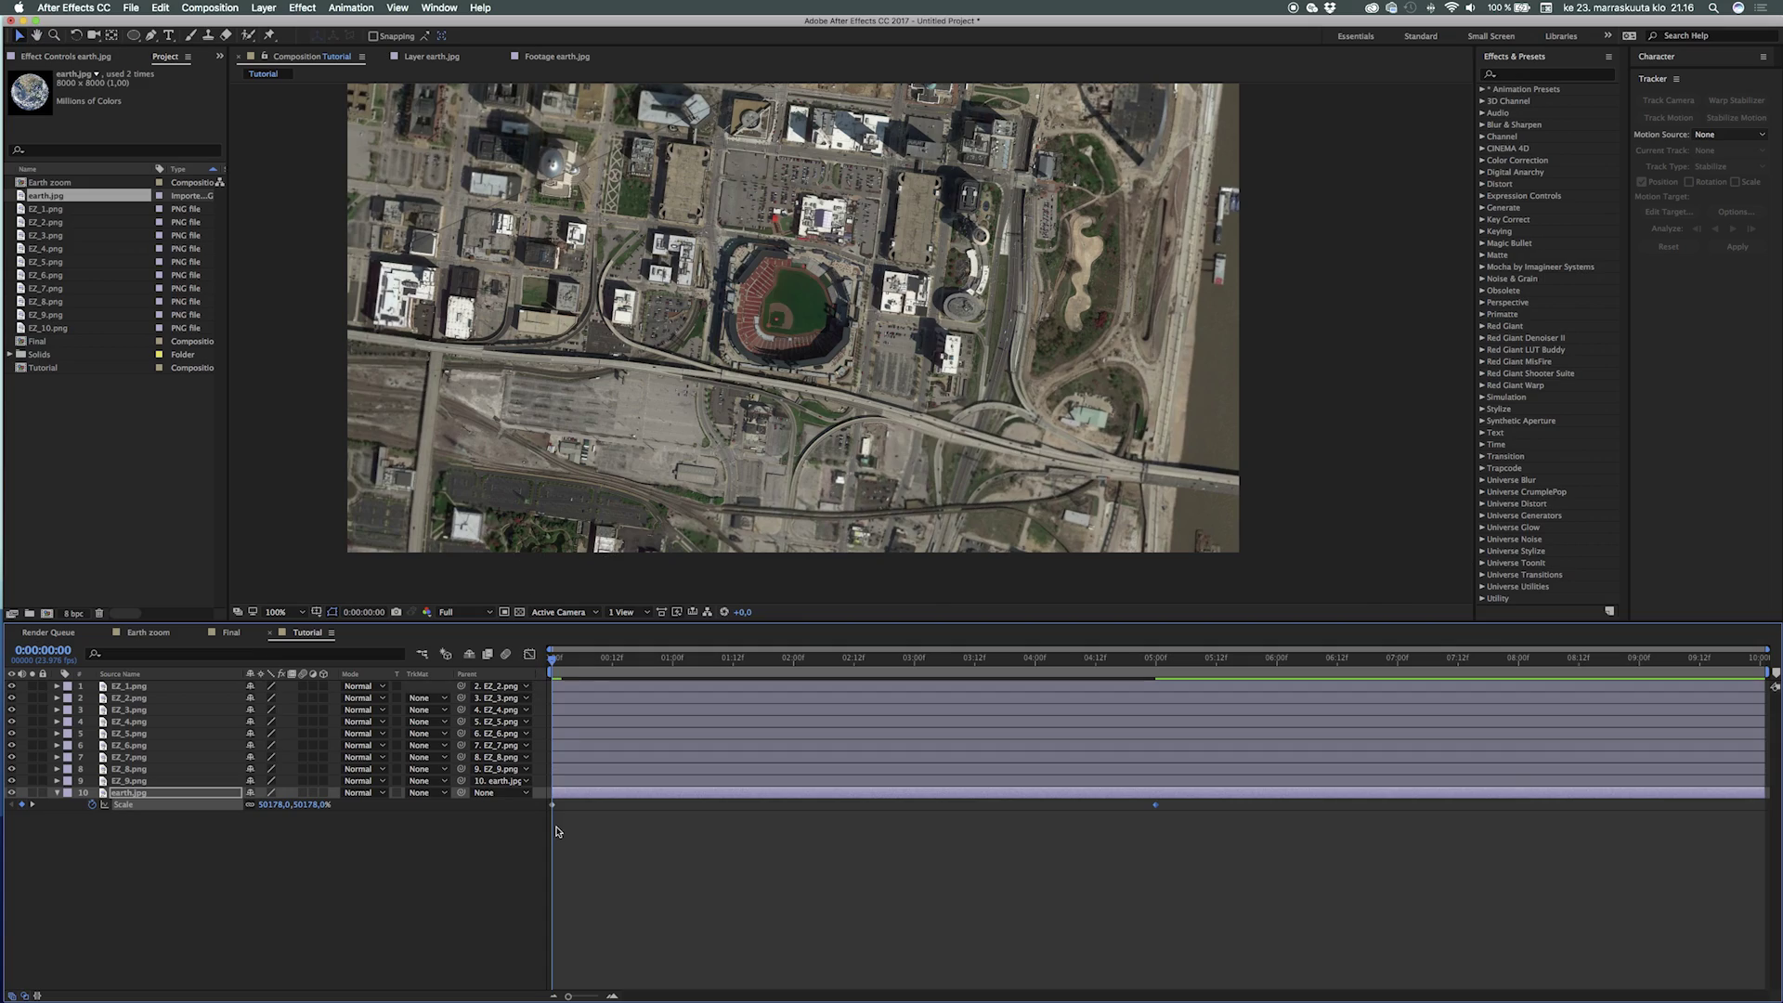
{"action": "key", "text": "space"}
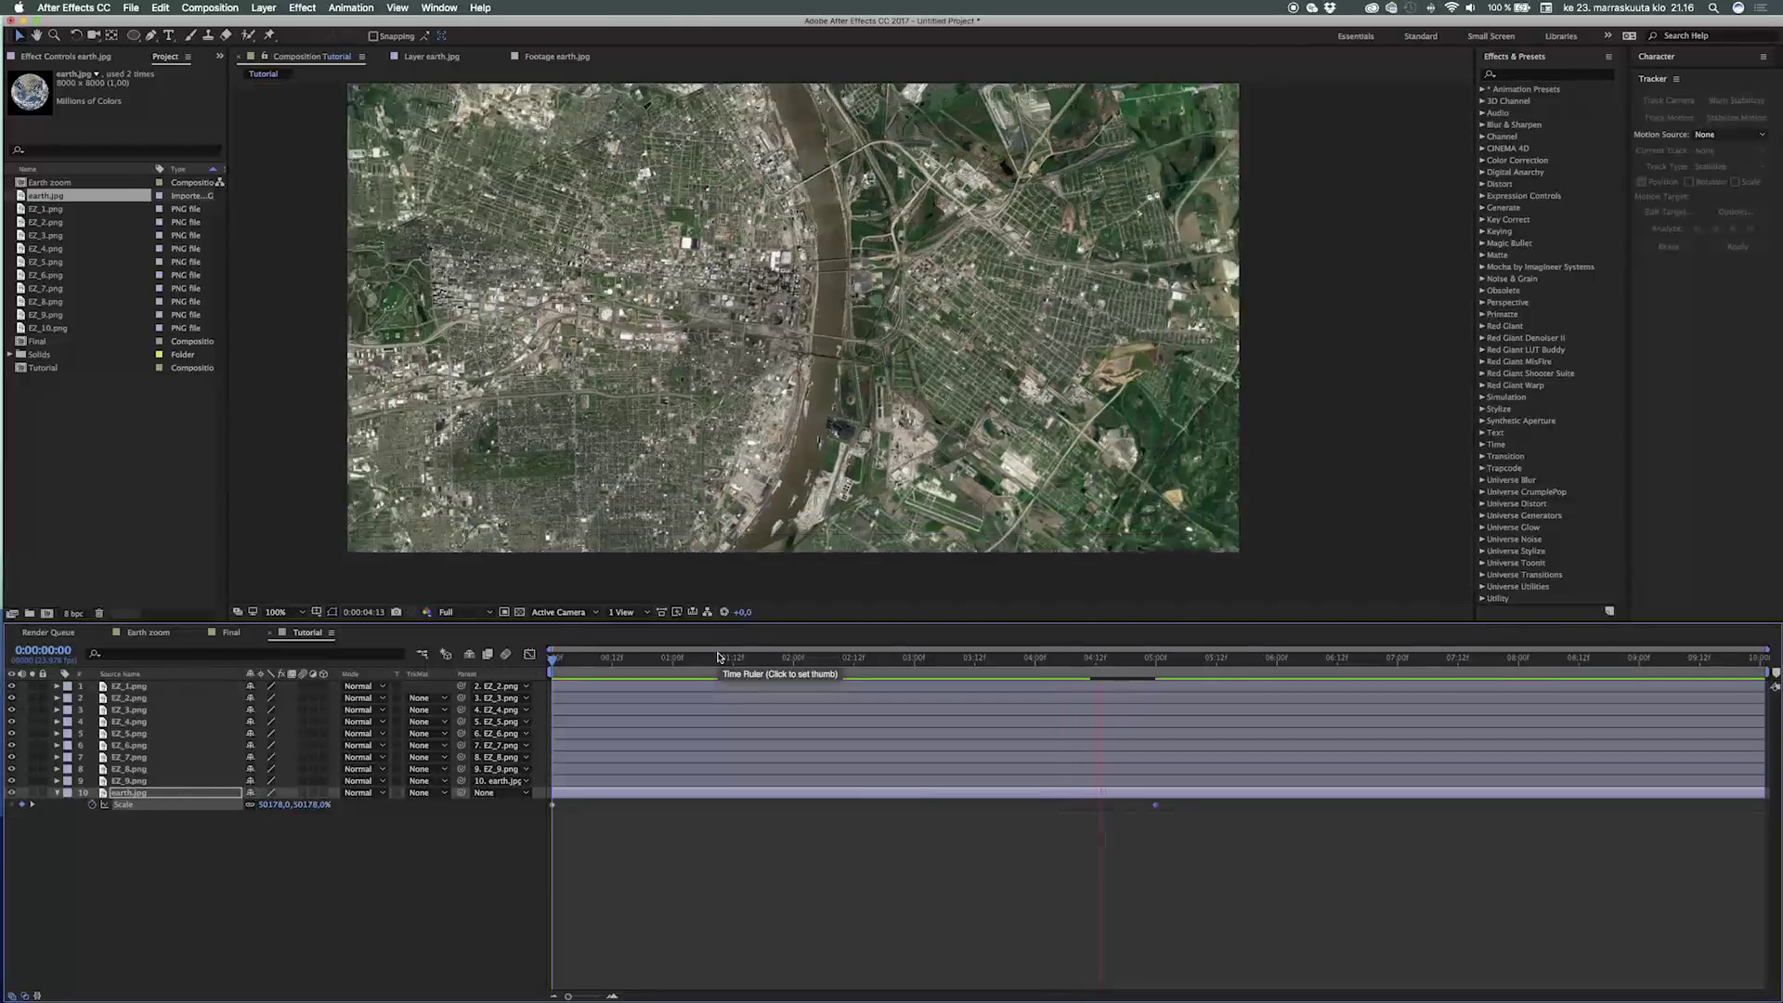
{"action": "key", "text": "space"}
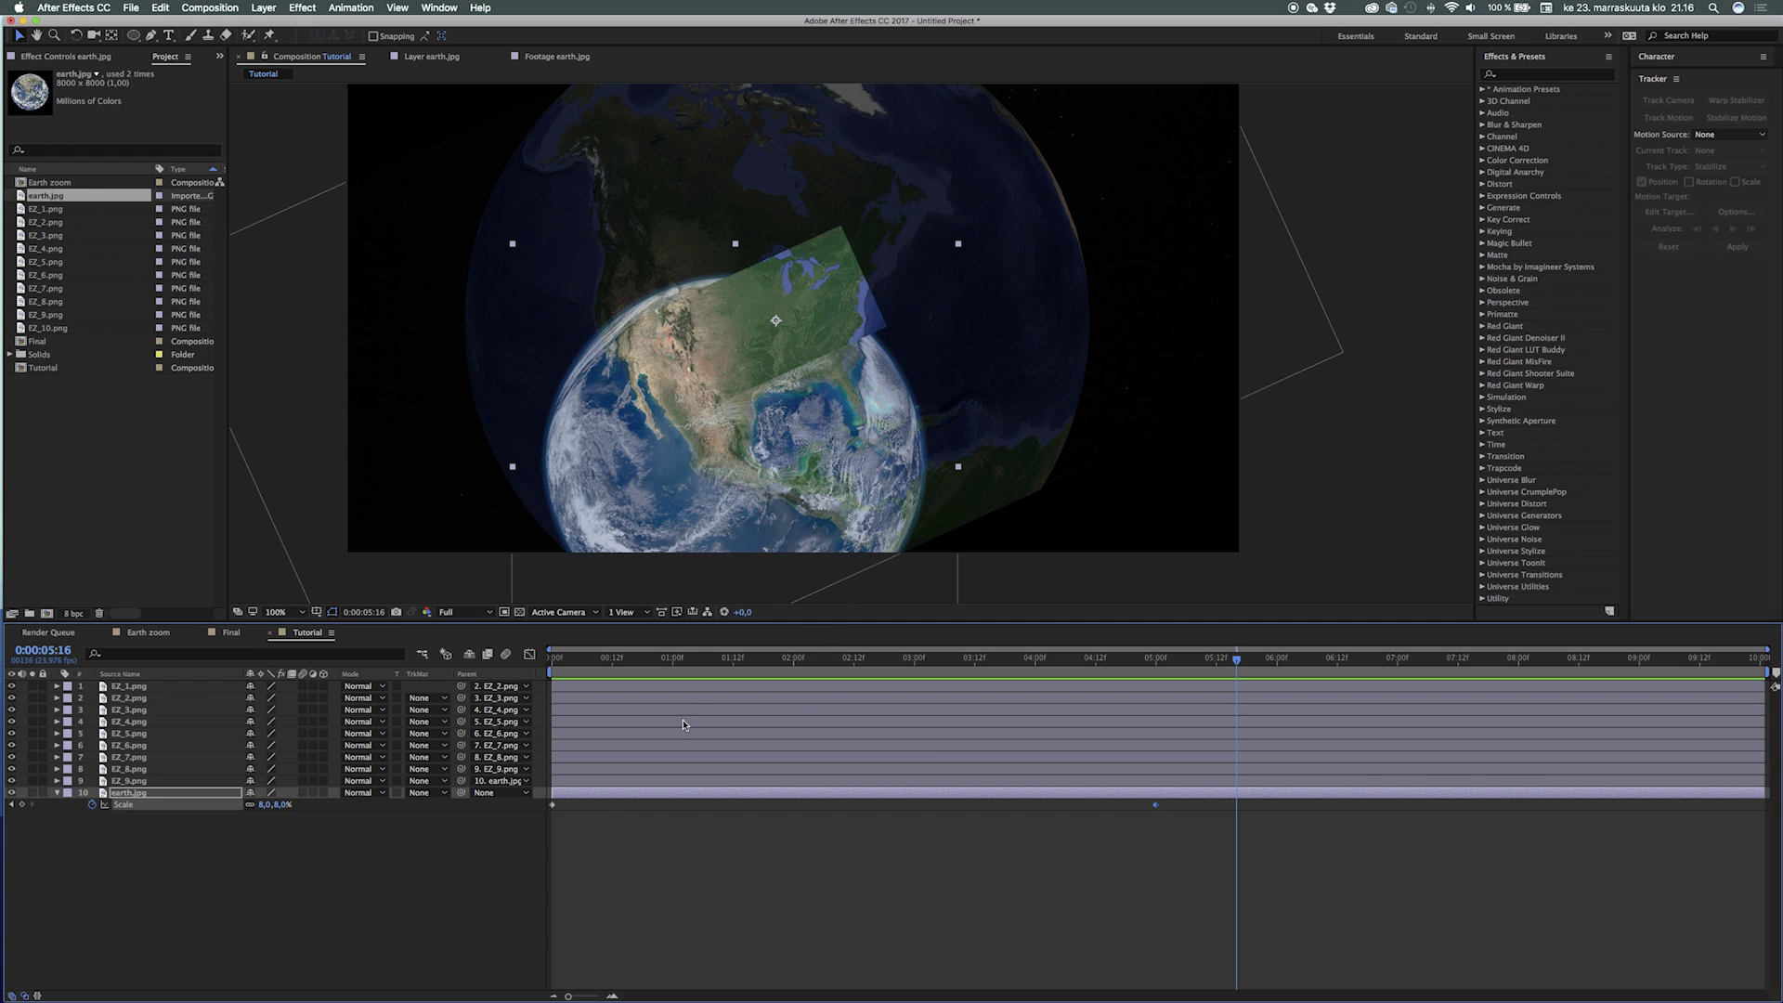
{"action": "left_click_drag", "start_coordinate": [563, 660], "coordinate": [537, 656]}
{"action": "key", "text": "space"}
{"action": "key", "text": "space"}
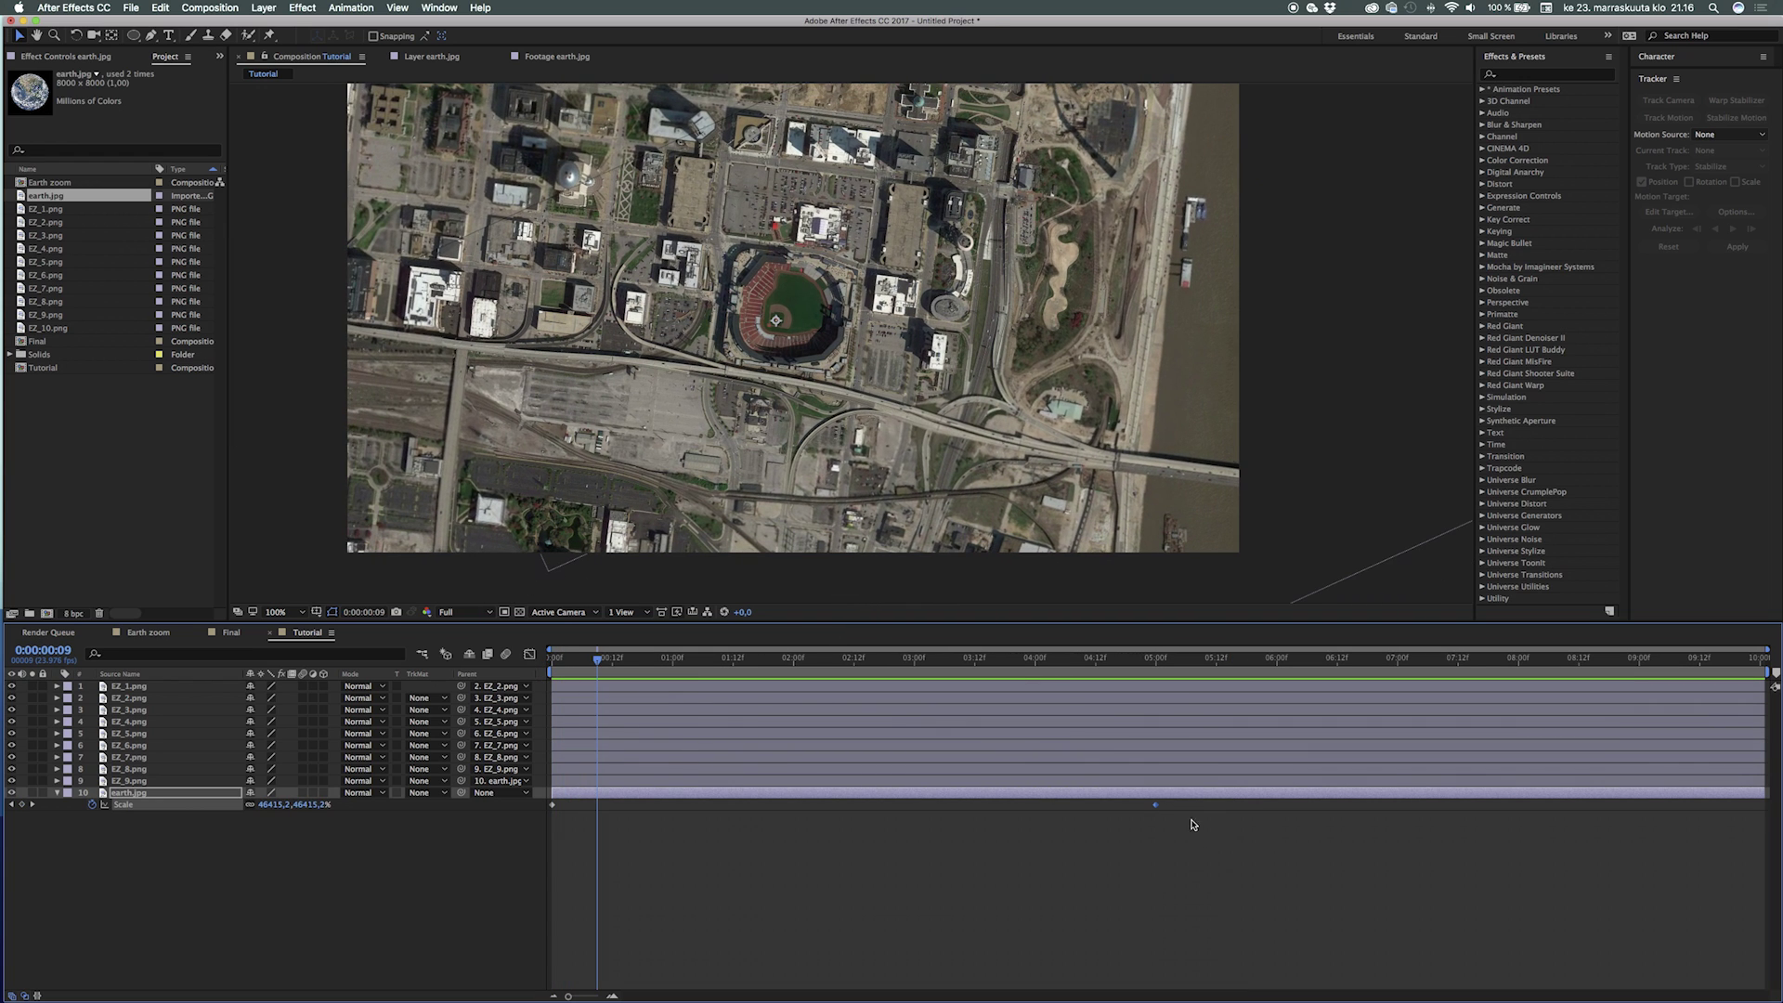
Step: Apply Exponential Scale to both of earth.jpg's scale keyframes
{"action": "left_click_drag", "start_coordinate": [1194, 809], "coordinate": [537, 804]}
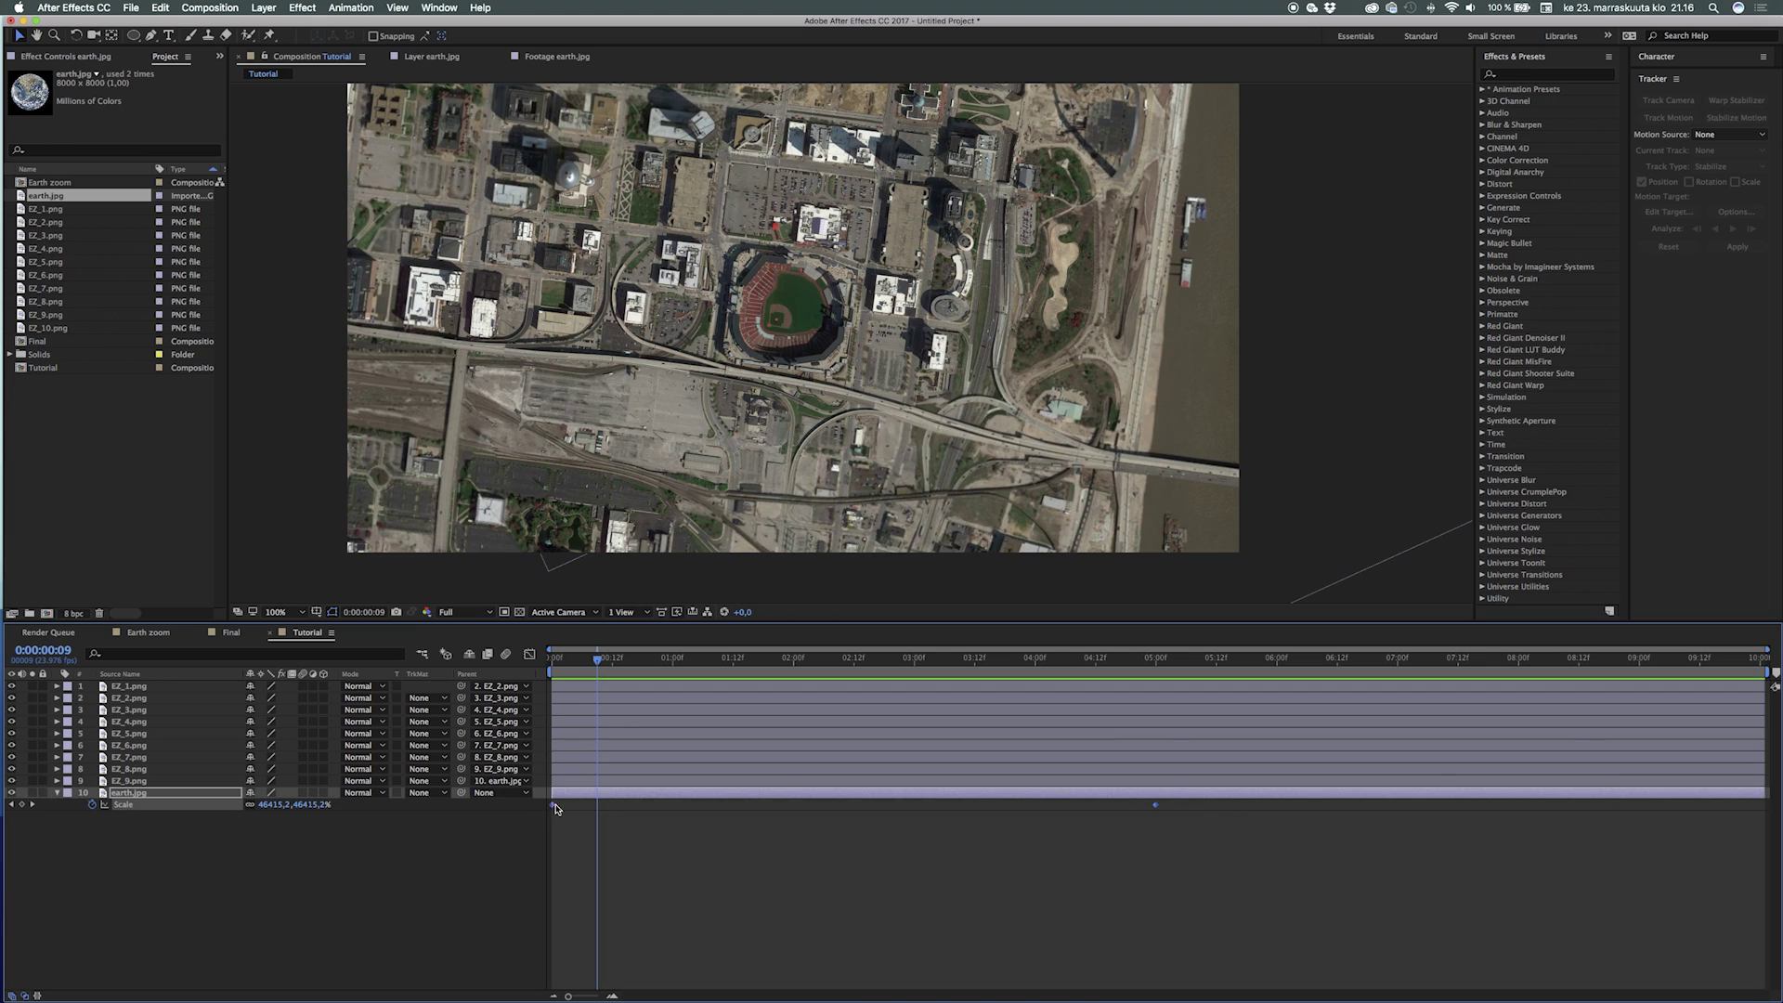
{"action": "right_click", "coordinate": [1158, 809]}
{"action": "mouse_move", "coordinate": [1223, 969]}
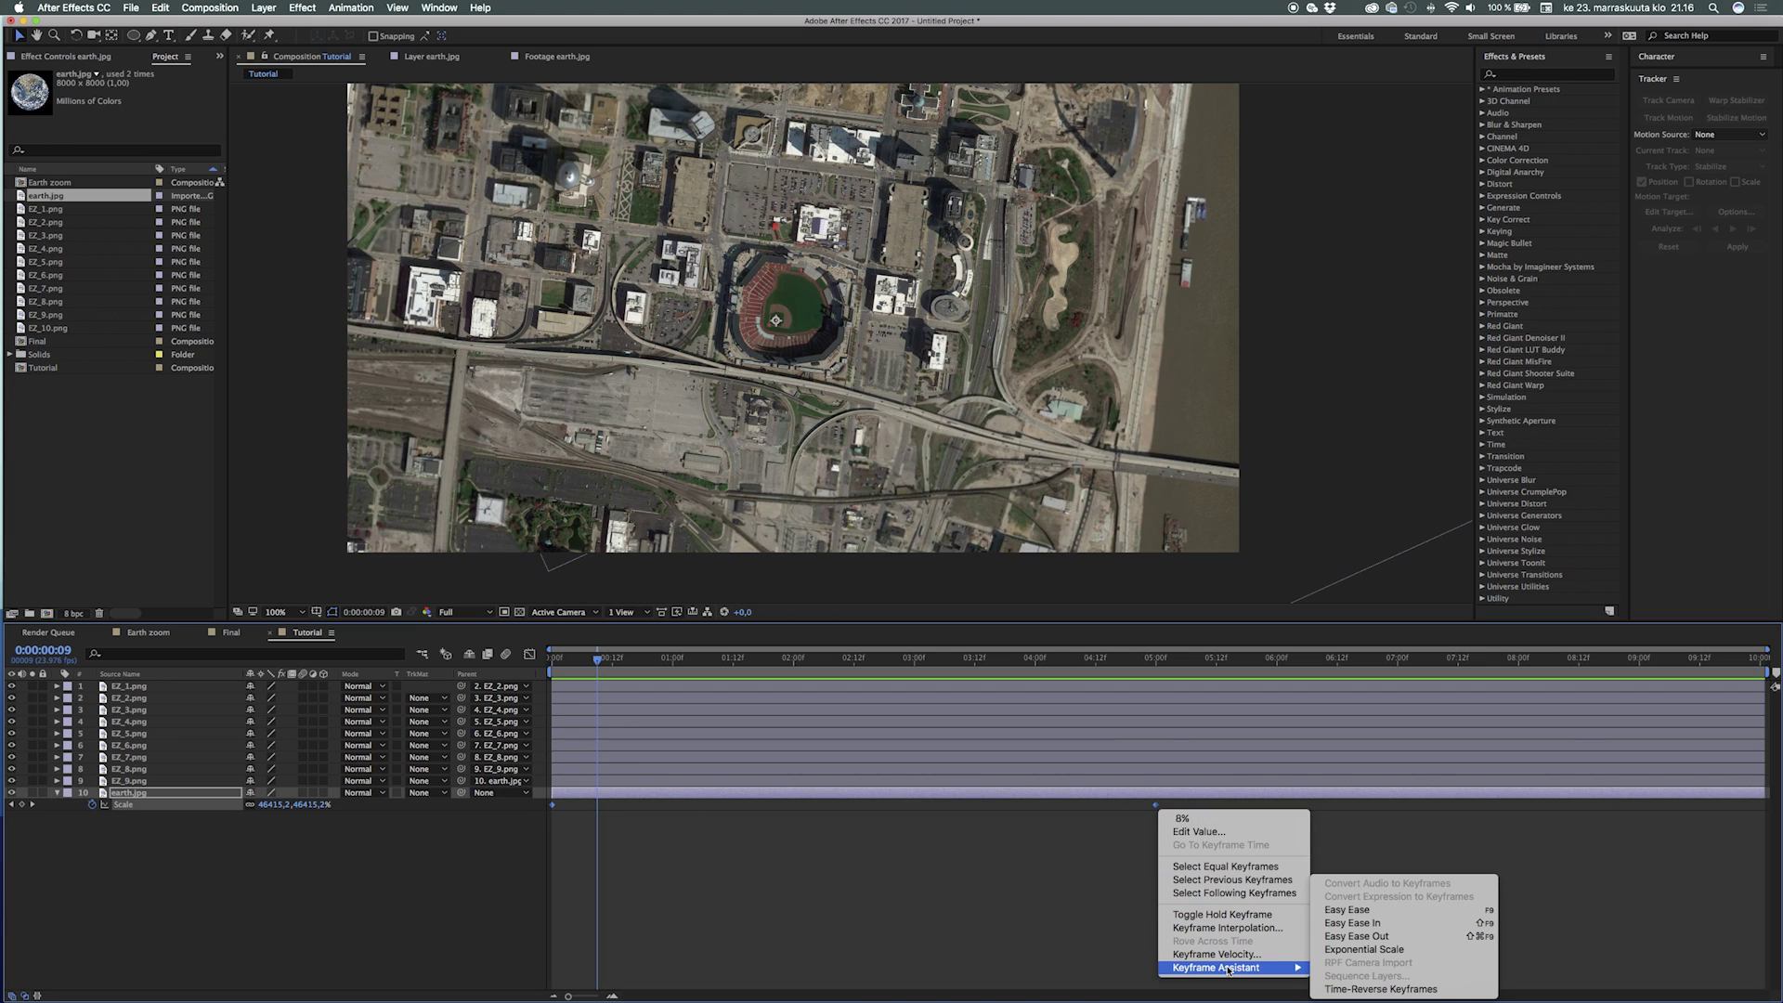
{"action": "left_click", "coordinate": [1349, 954]}
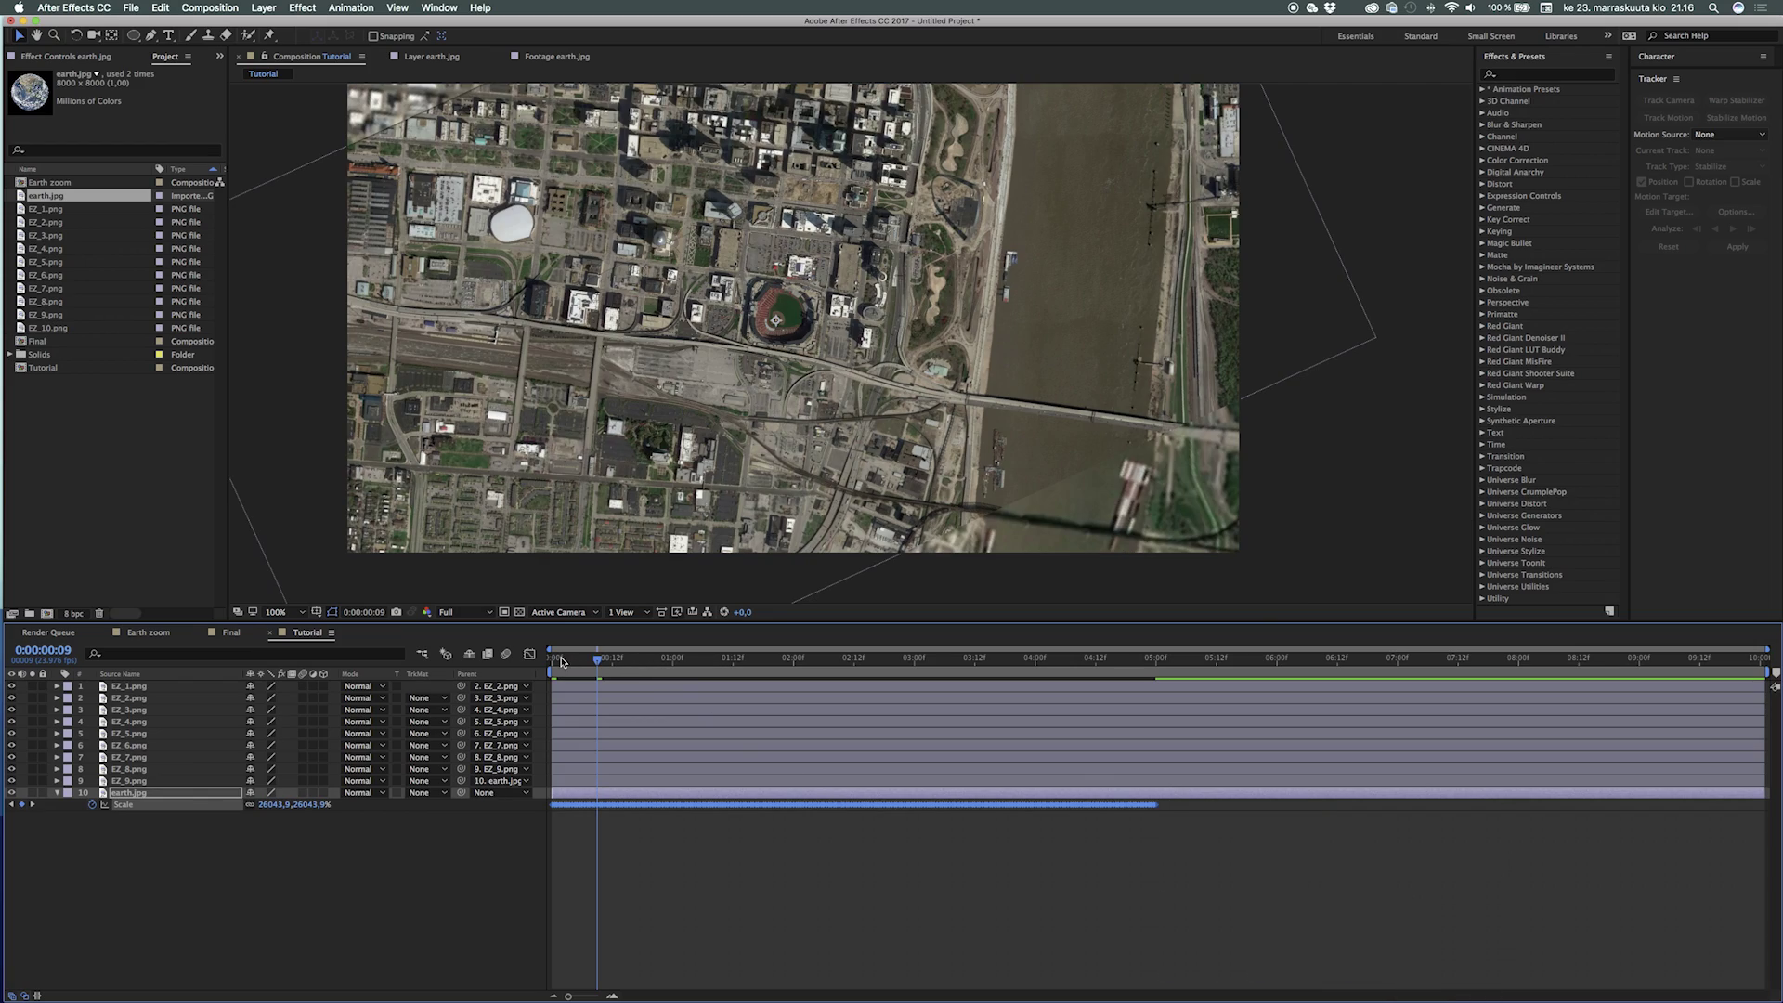
Step: Preview the exponential zoom-out from the first frame
{"action": "left_click_drag", "start_coordinate": [561, 662], "coordinate": [521, 664]}
{"action": "key", "text": "space"}
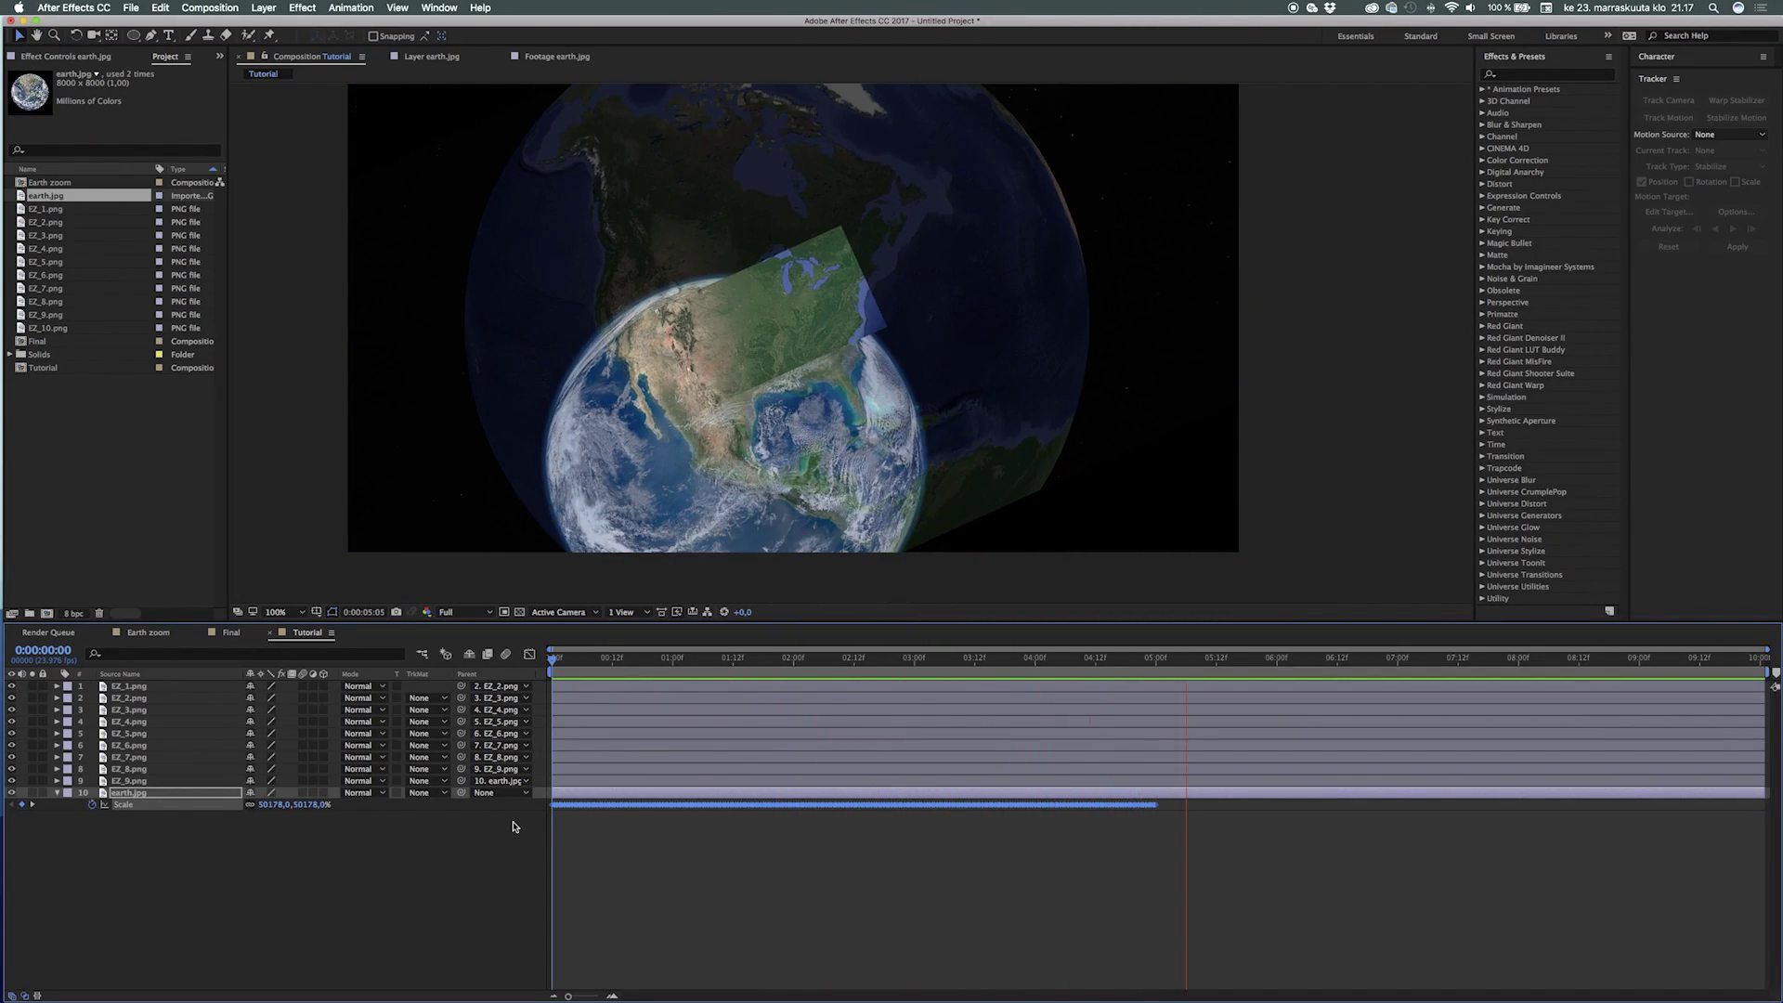
{"action": "key", "text": "space"}
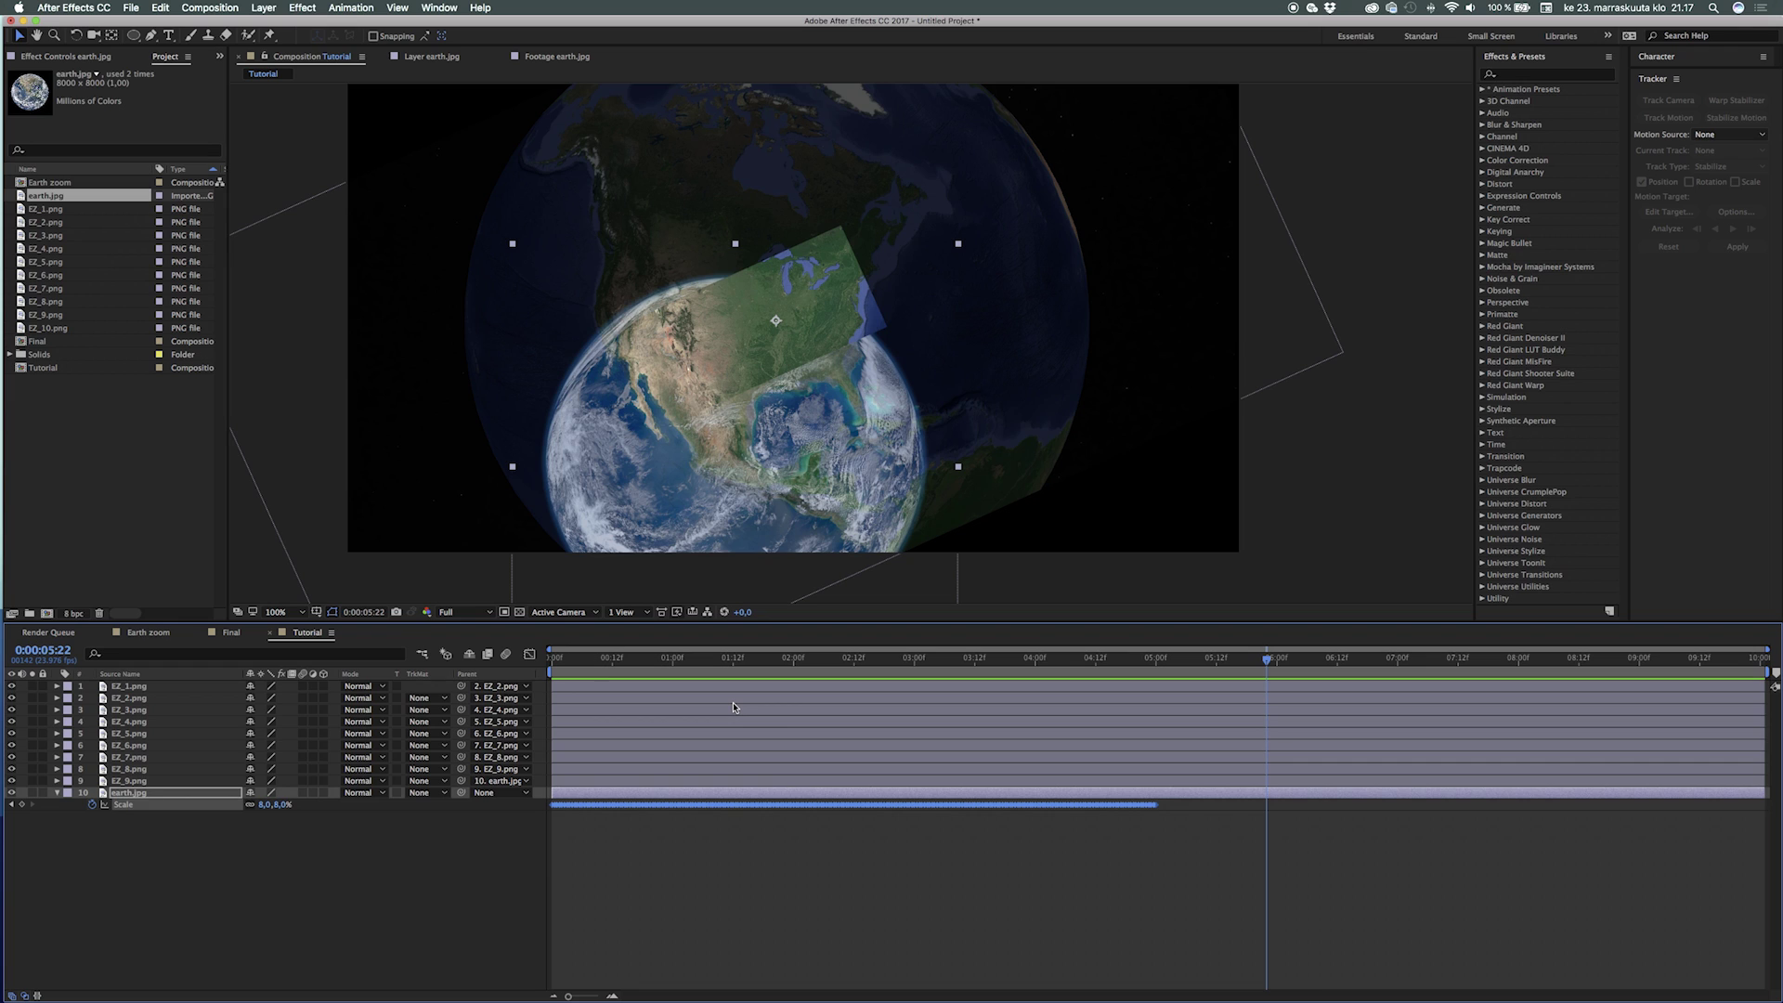
Step: End the work area at 0:00:05:22 and return to the first frame
{"action": "key", "text": "n"}
{"action": "left_click", "coordinate": [1170, 878]}
{"action": "left_click_drag", "start_coordinate": [567, 661], "coordinate": [510, 657]}
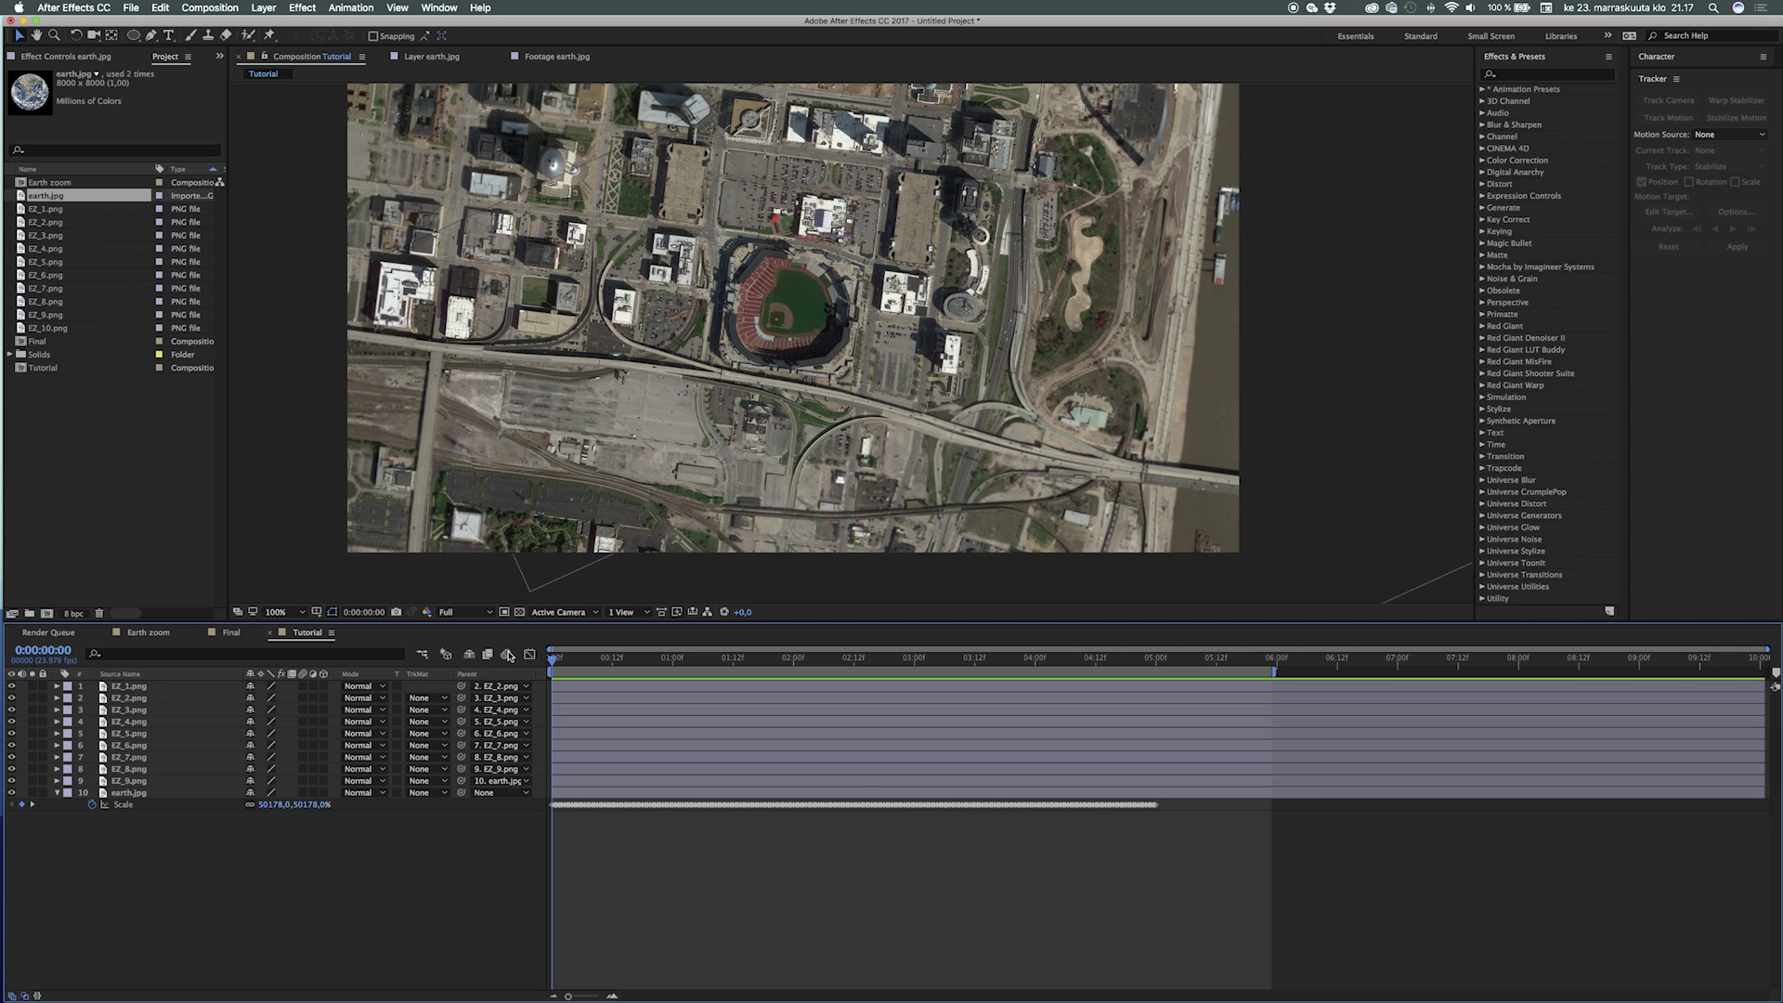
Step: Add a full-layer elliptical mask to EZ_1.png at 0:00:00:06 and feather it by 200 pixels
{"action": "left_click", "coordinate": [154, 688]}
{"action": "left_click_drag", "start_coordinate": [551, 662], "coordinate": [581, 661]}
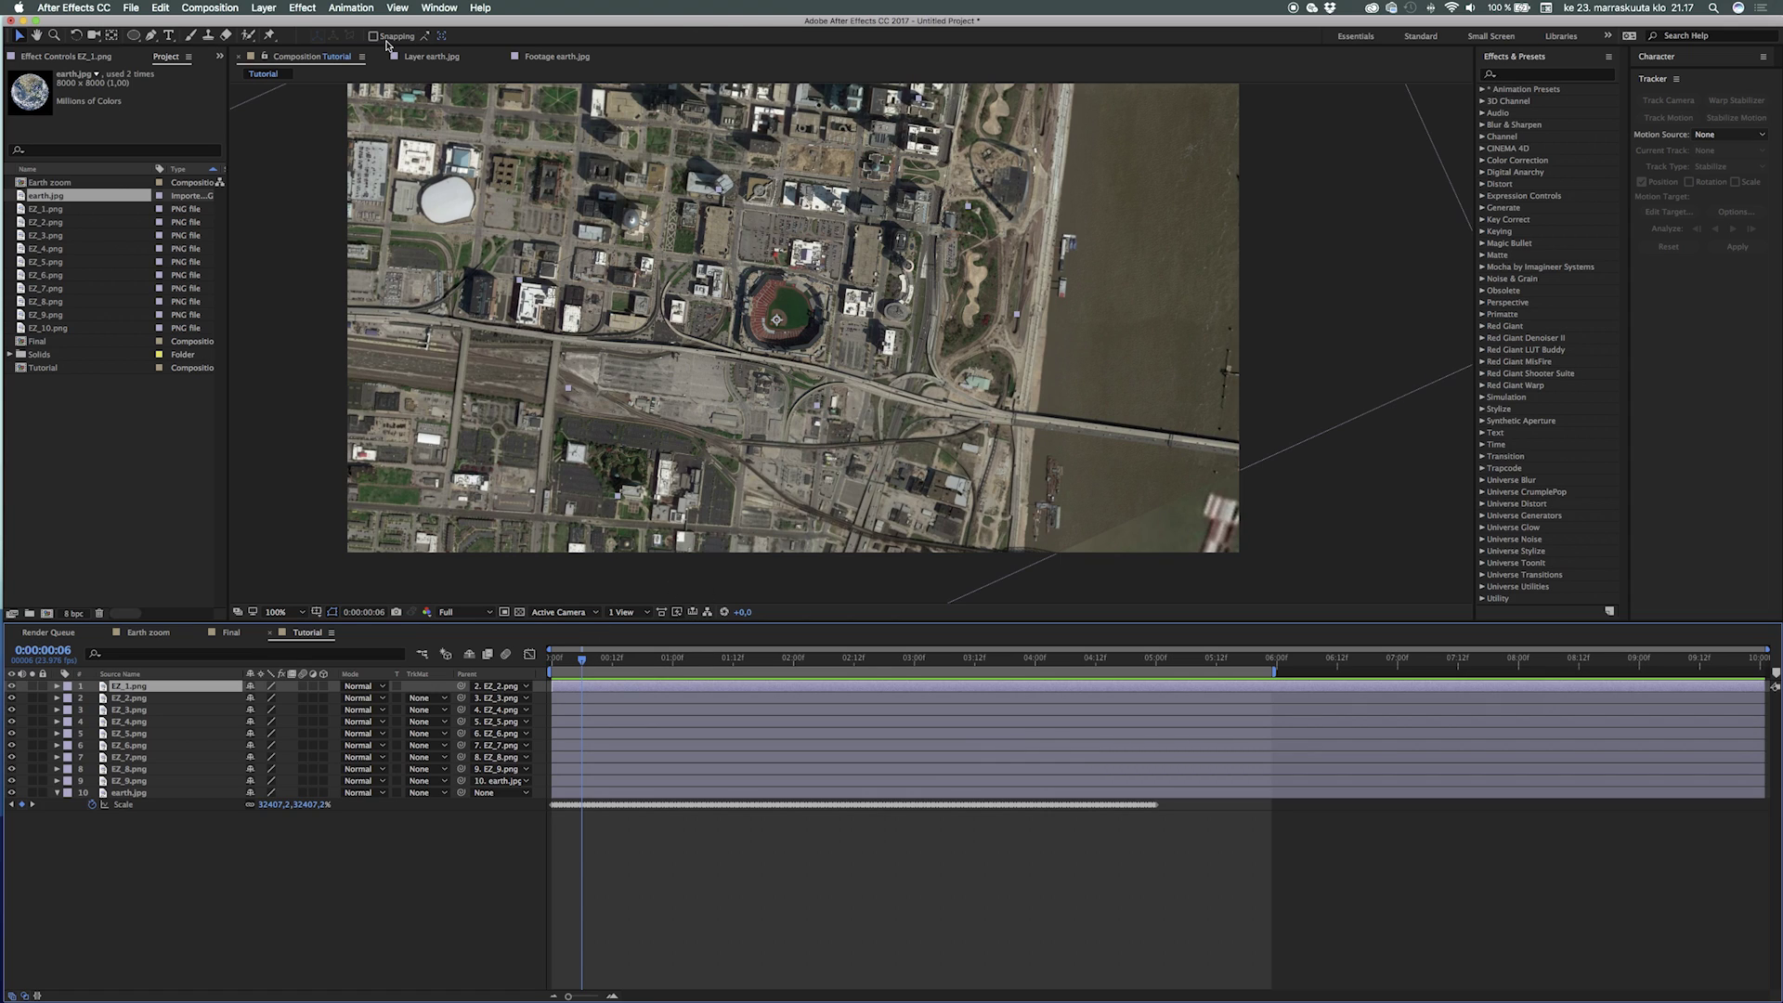
{"action": "double_click", "coordinate": [134, 36]}
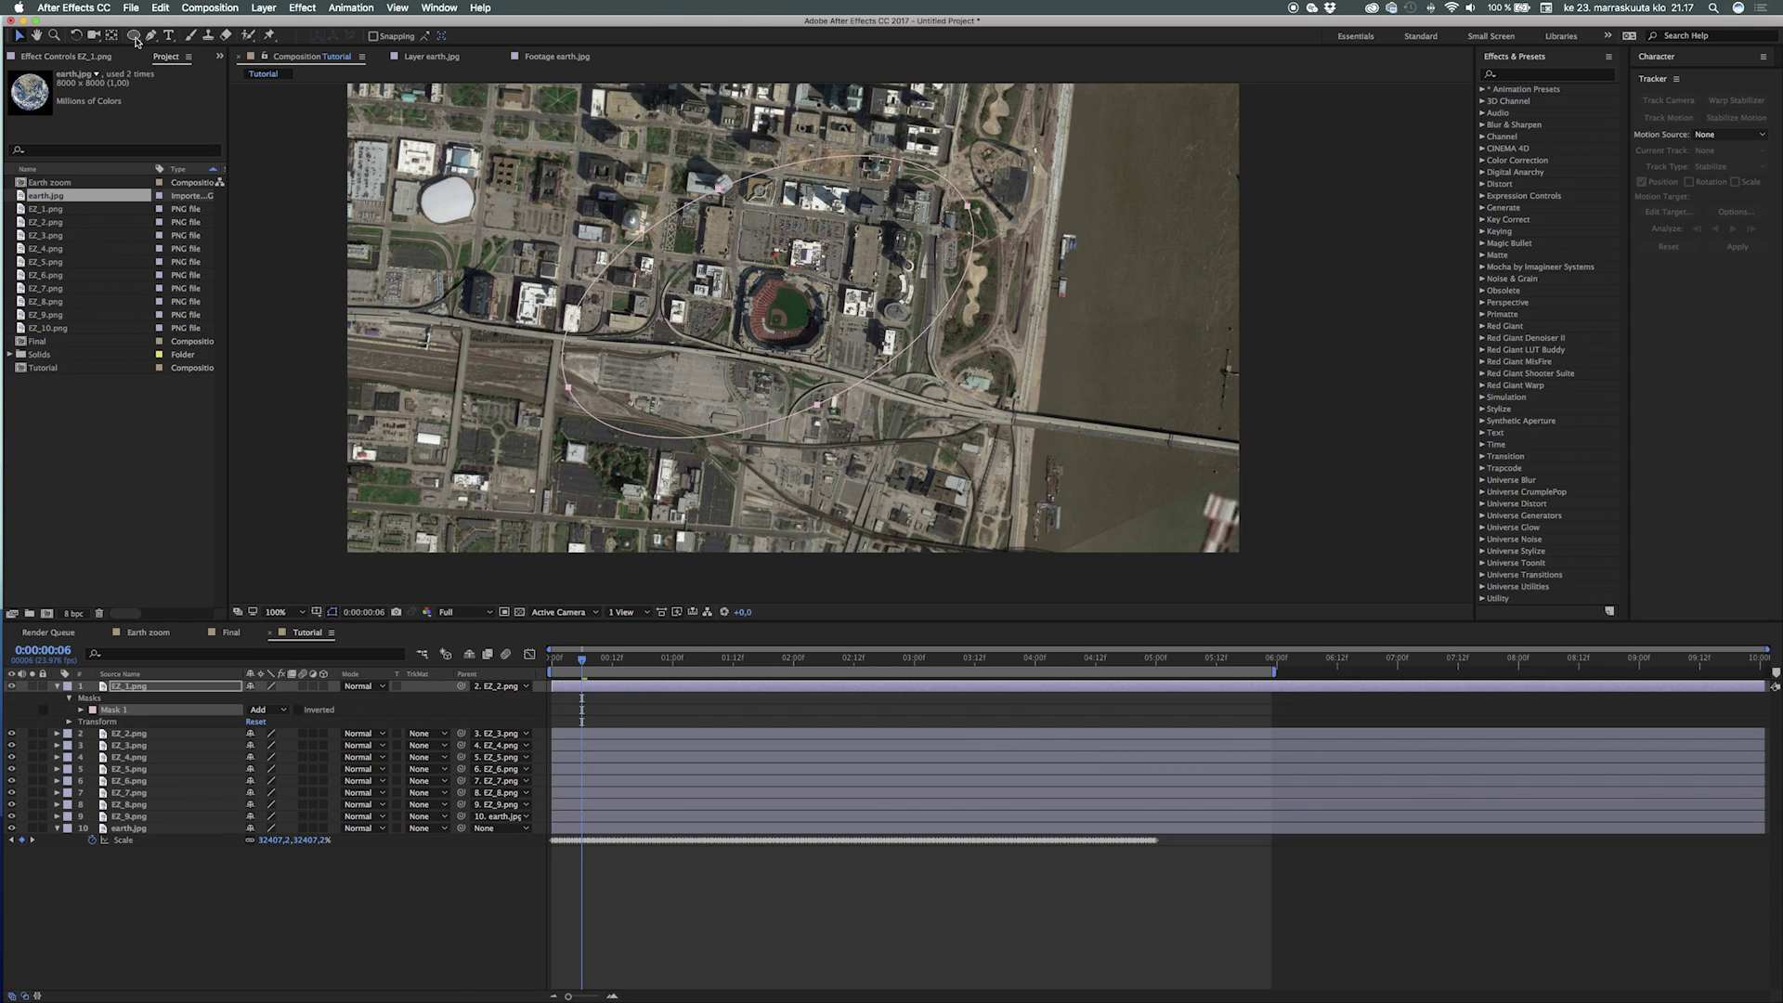
{"action": "key", "text": "f"}
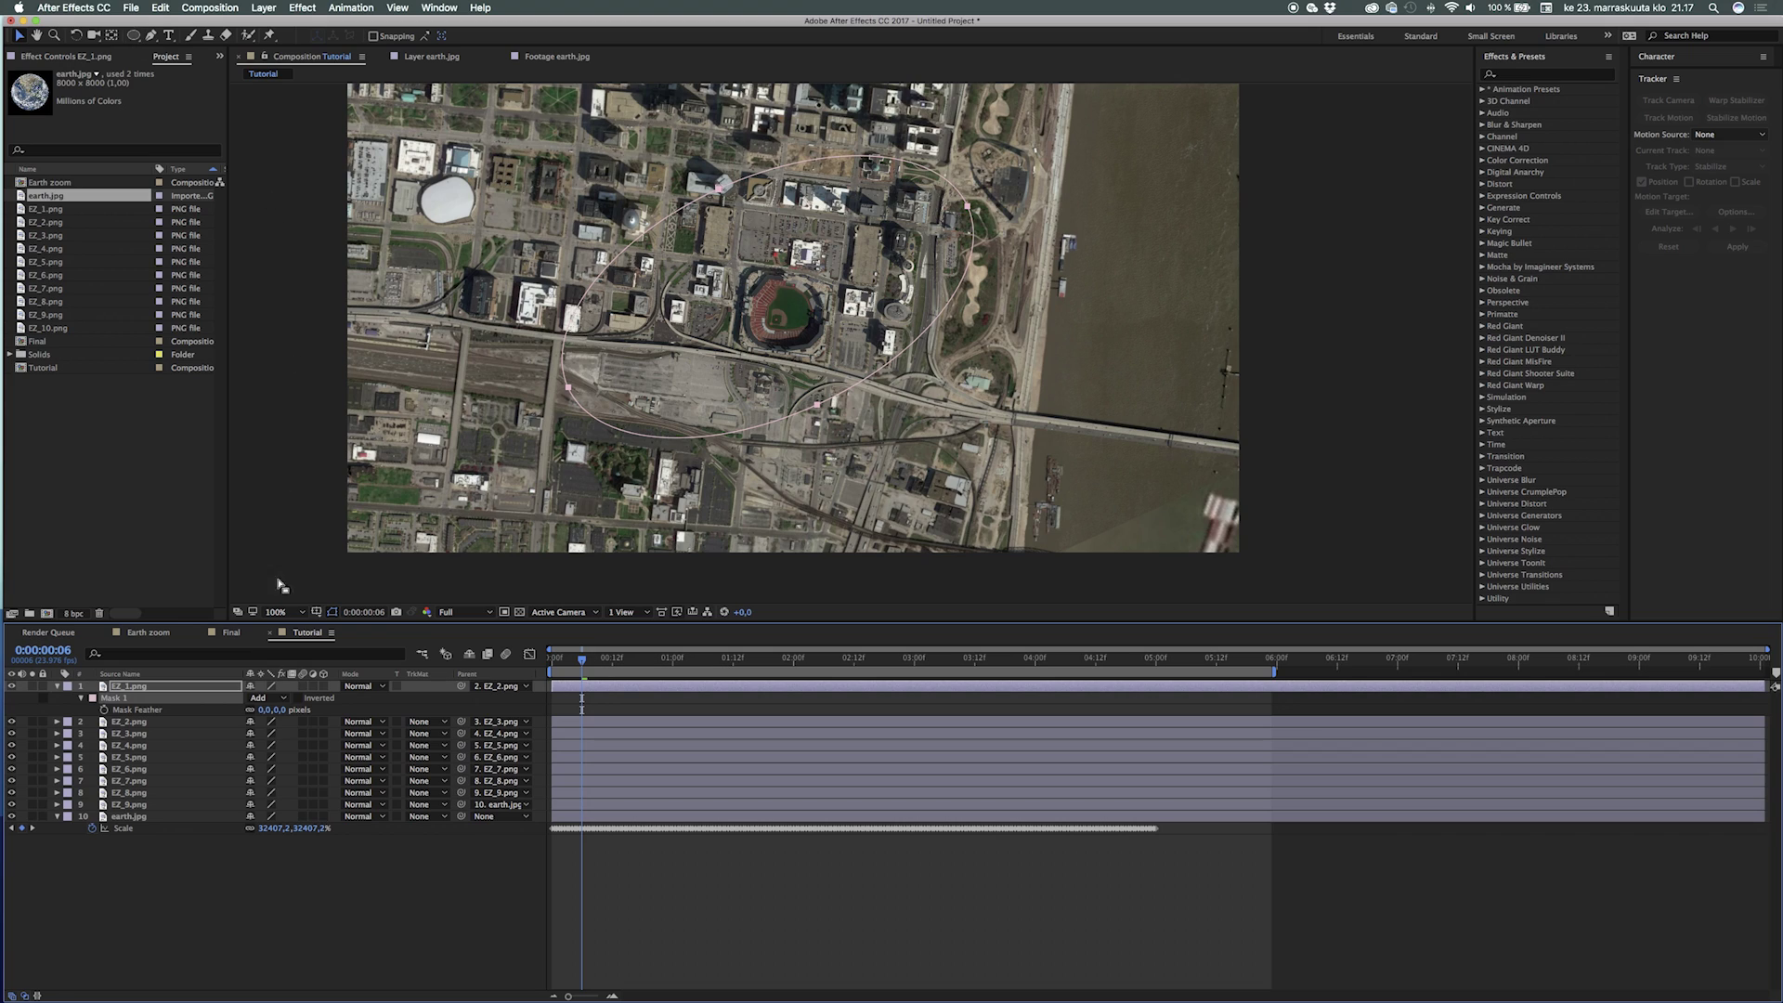
{"action": "left_click", "coordinate": [264, 710]}
{"action": "key", "text": "Return"}
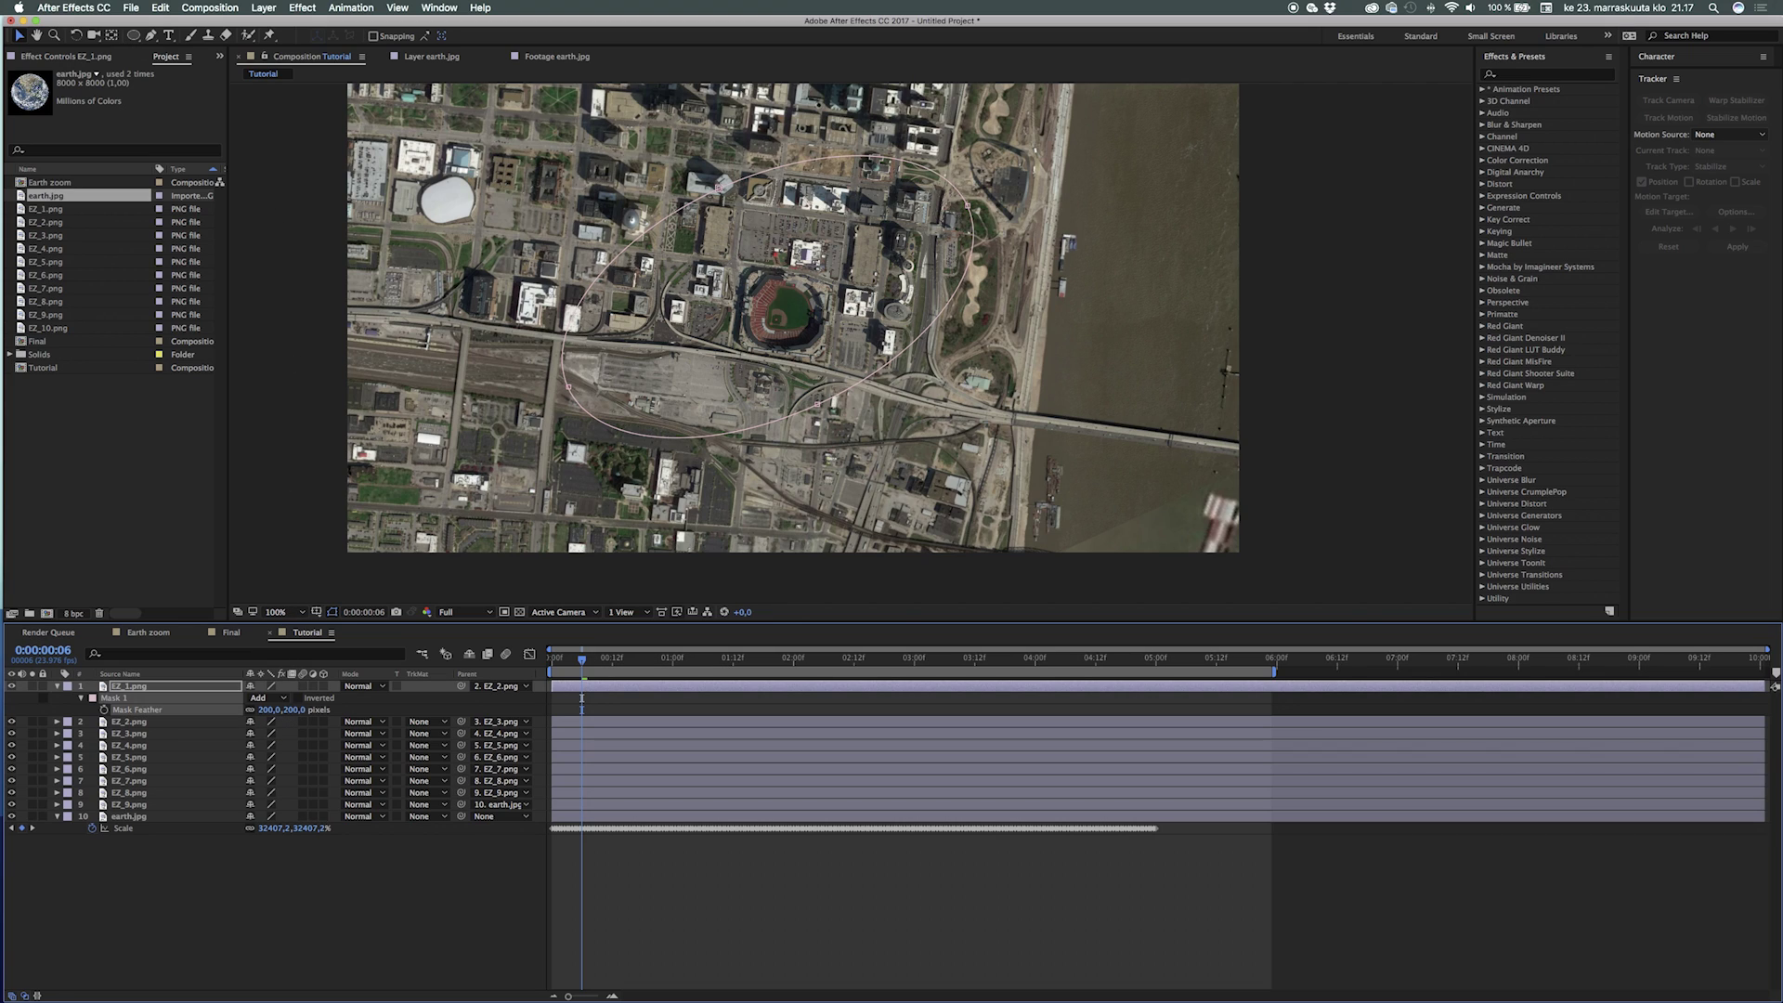
Step: Set the mask expansion of EZ_1.png to -250 pixels and collapse the layer
{"action": "key", "text": "m"}
{"action": "key", "text": "m"}
{"action": "key", "text": "m"}
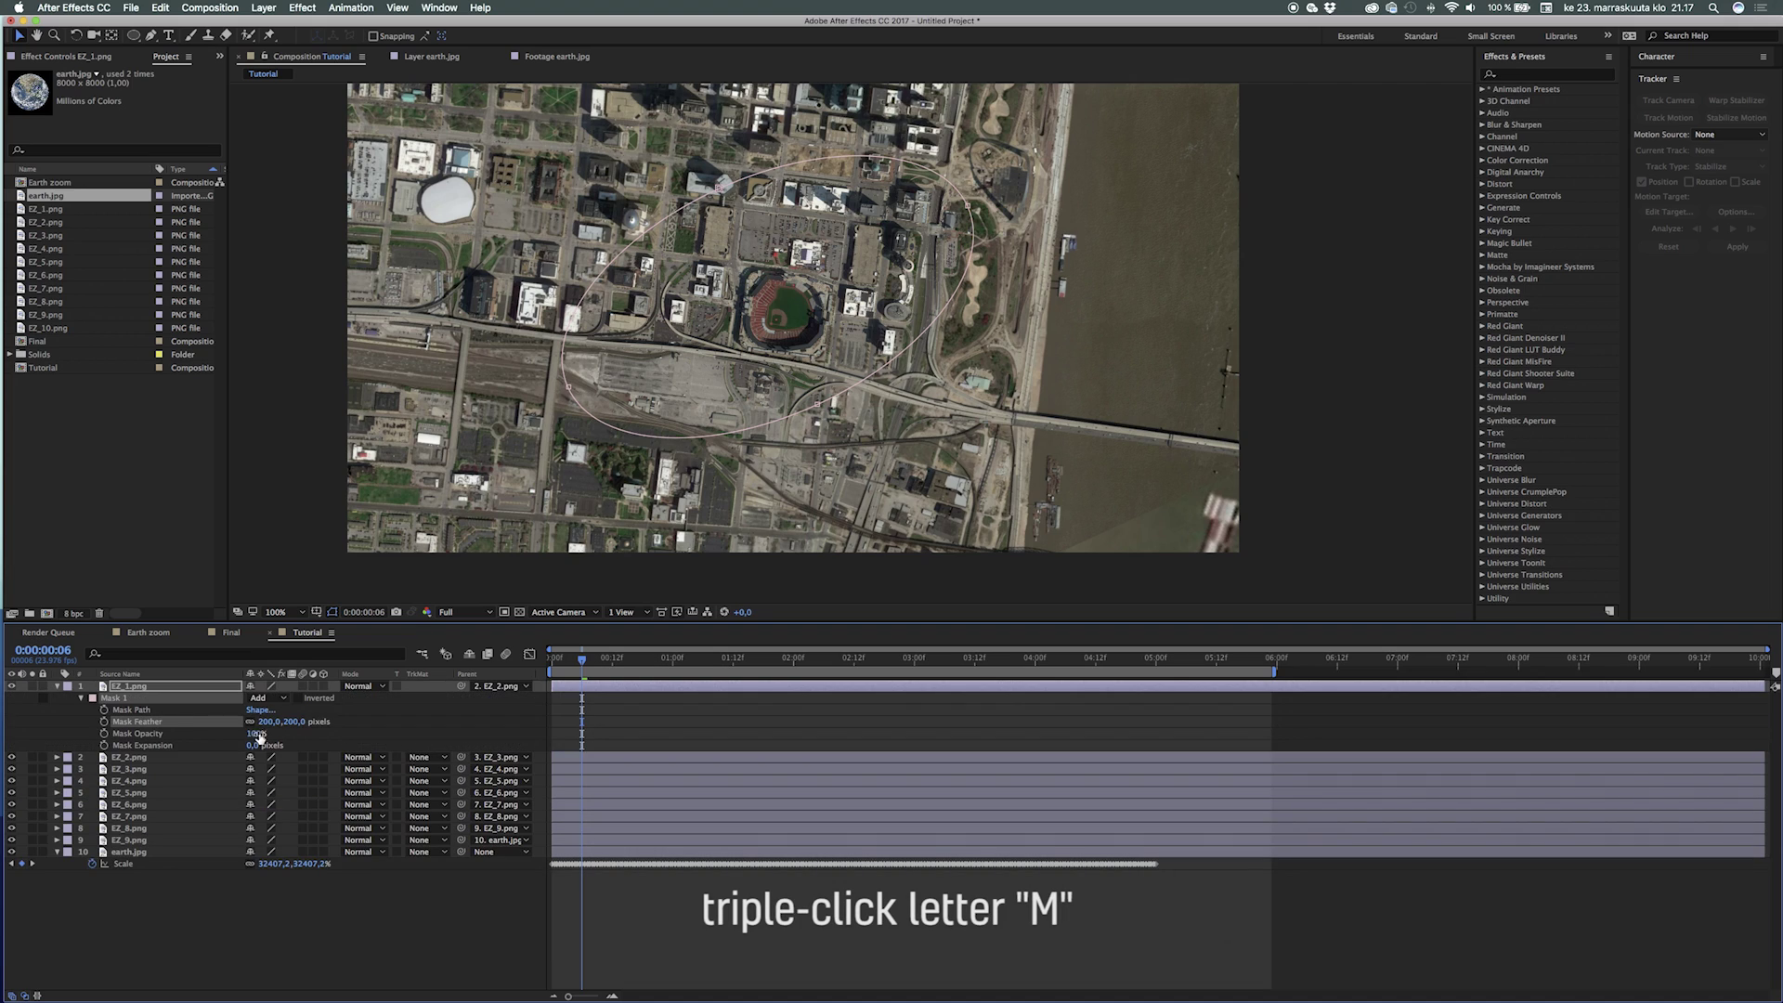
{"action": "left_click", "coordinate": [252, 746]}
{"action": "type", "text": "-250"}
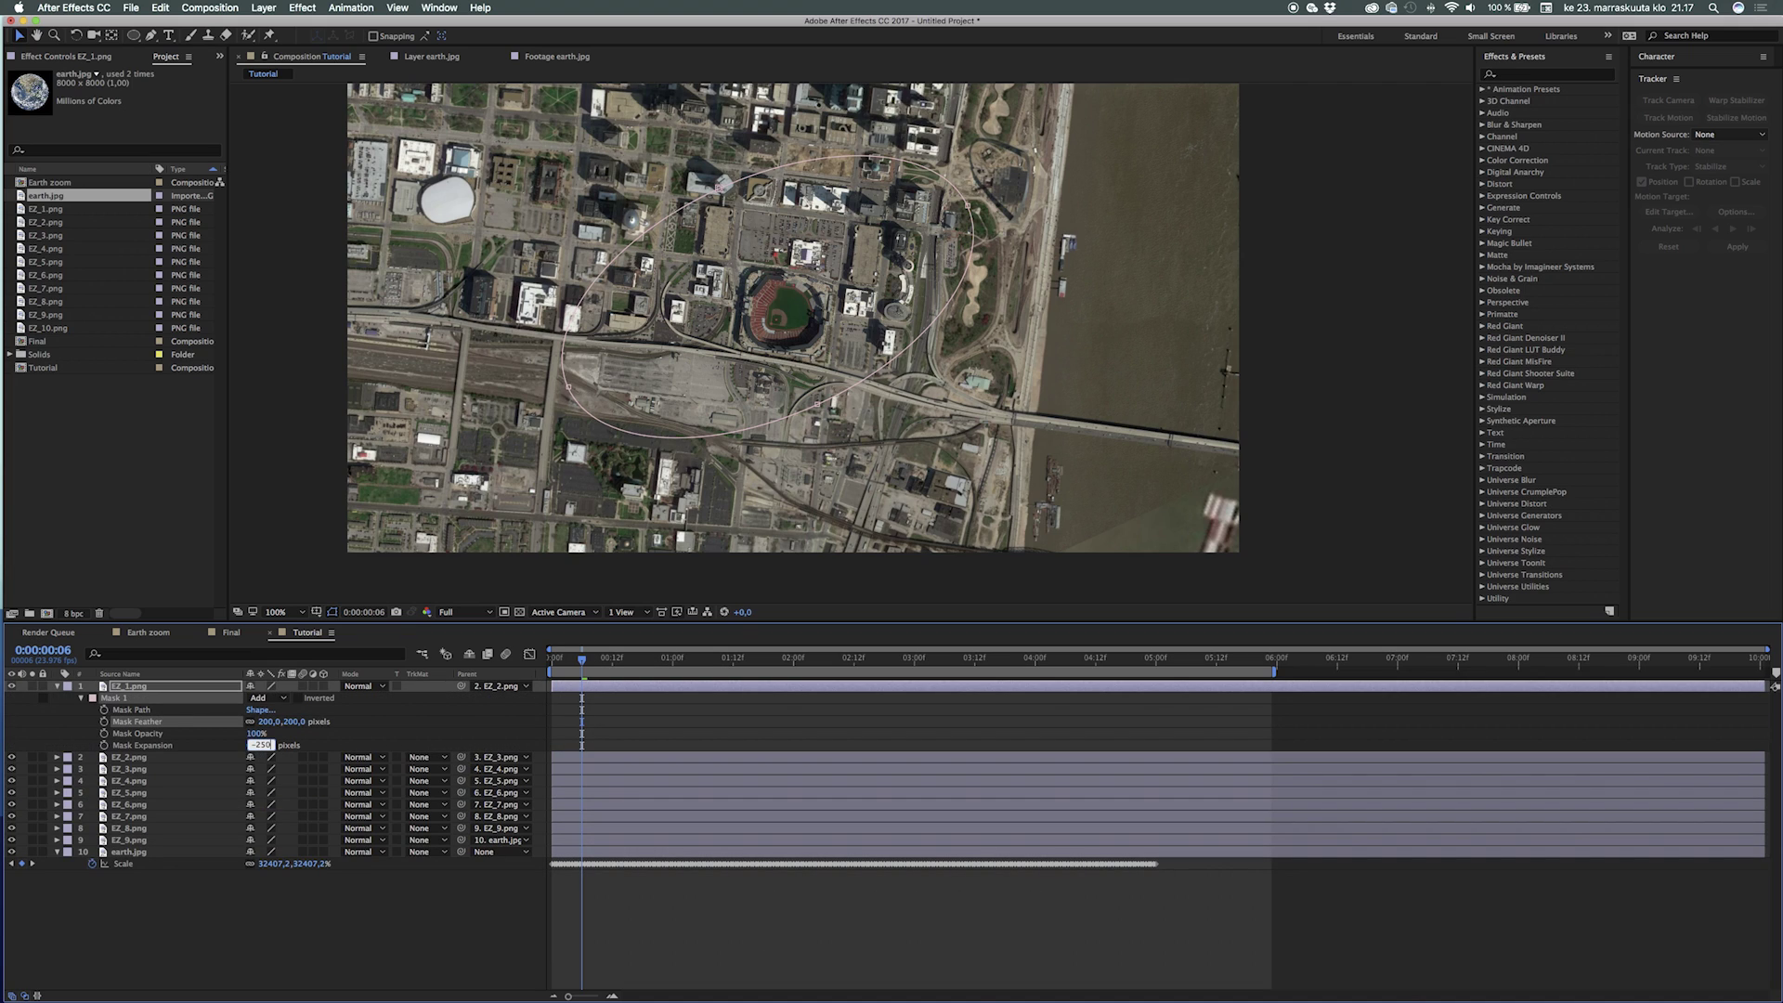
{"action": "key", "text": "Return"}
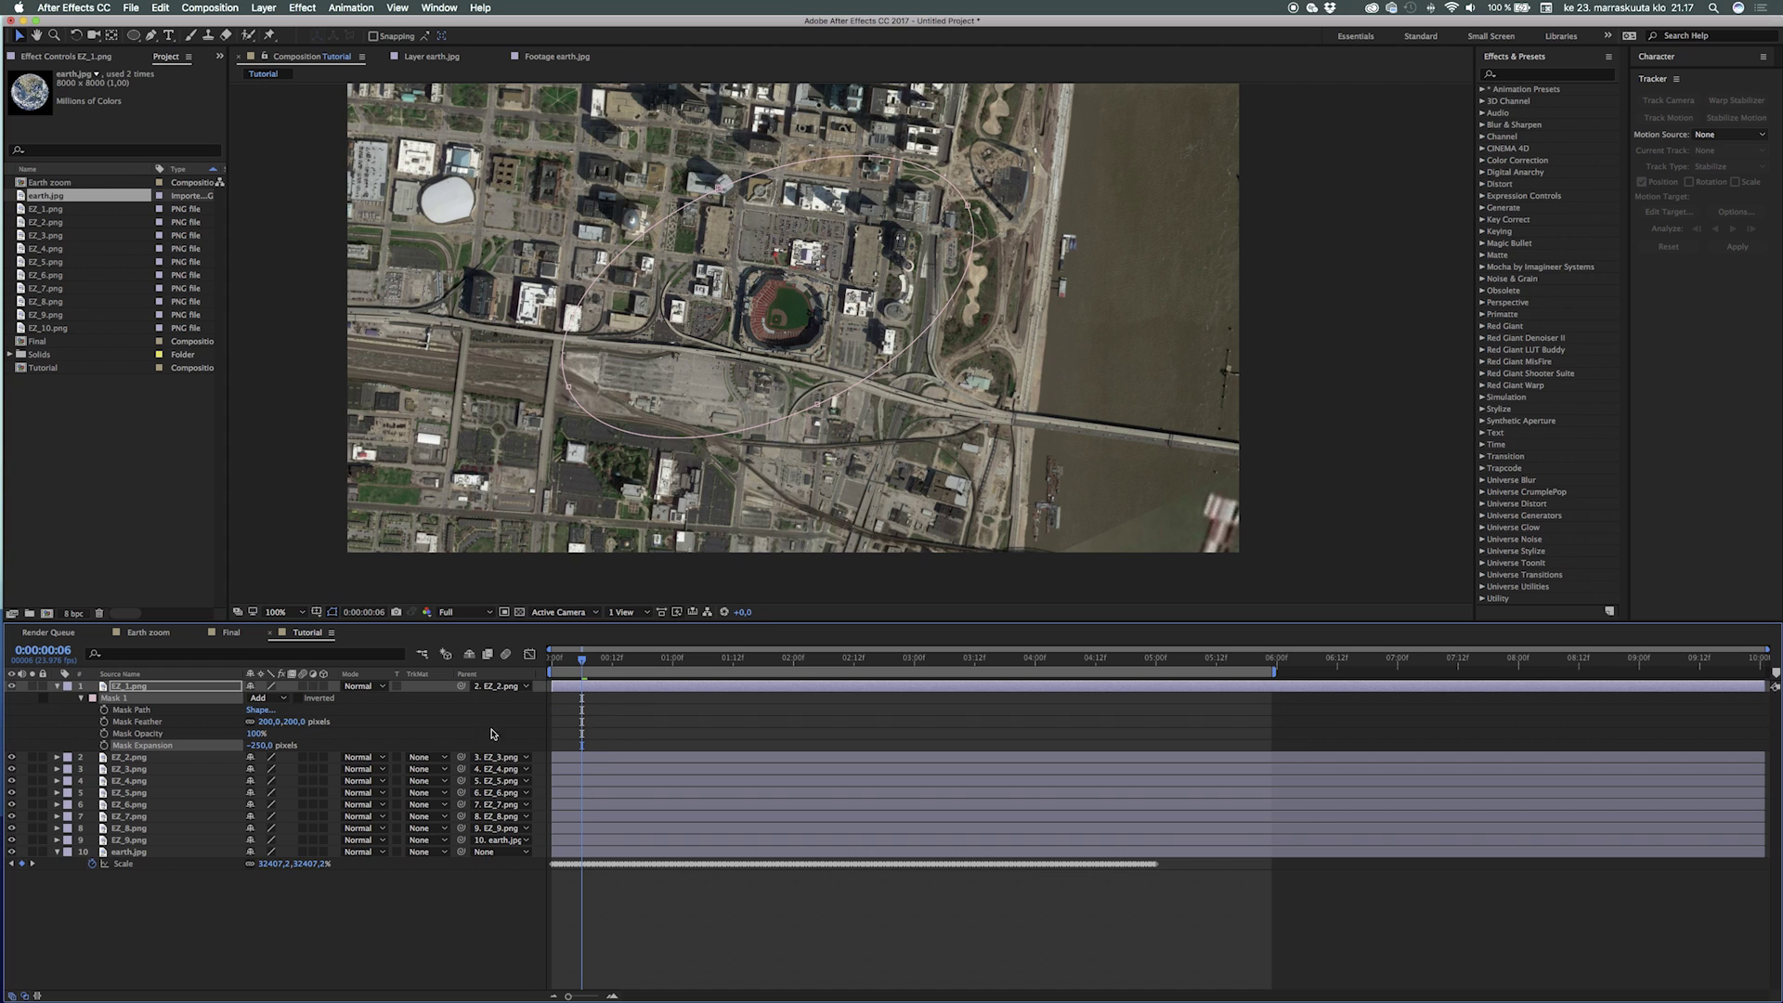
{"action": "left_click", "coordinate": [56, 686]}
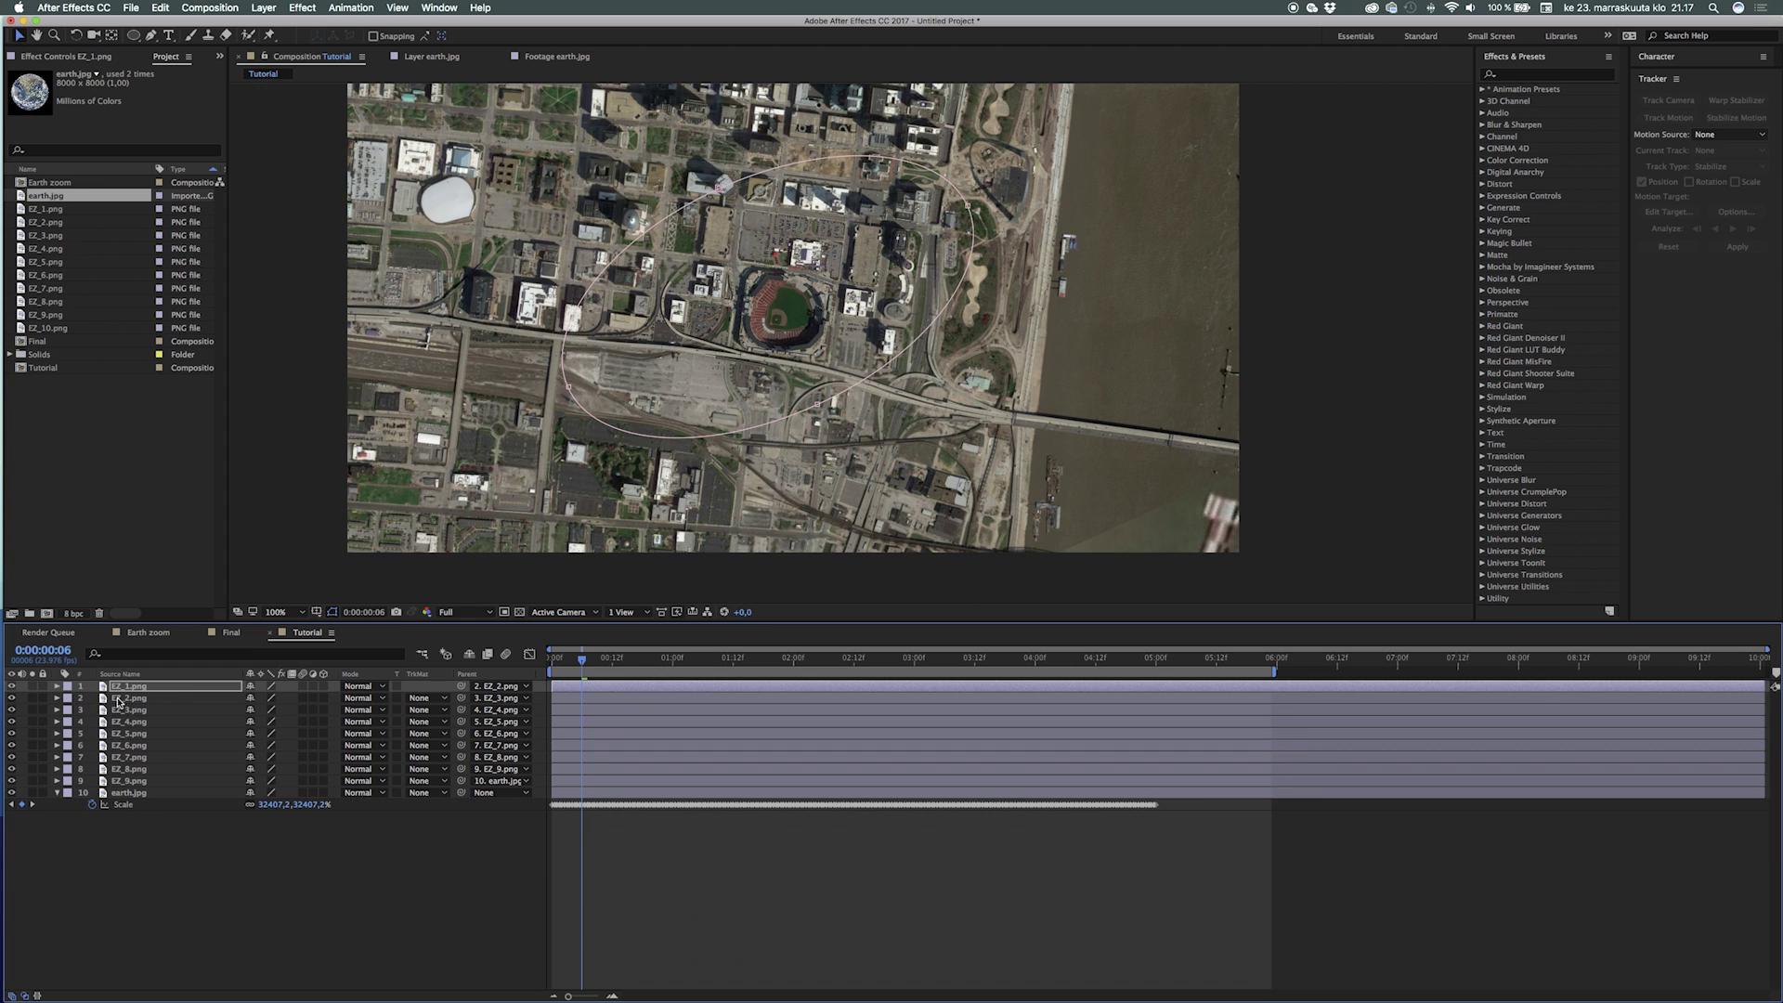
Step: Add a full-layer elliptical mask to EZ_2.png at 0:00:00:18 with a 200-pixel feather
{"action": "key", "text": "super+Down"}
{"action": "left_click_drag", "start_coordinate": [582, 662], "coordinate": [644, 671]}
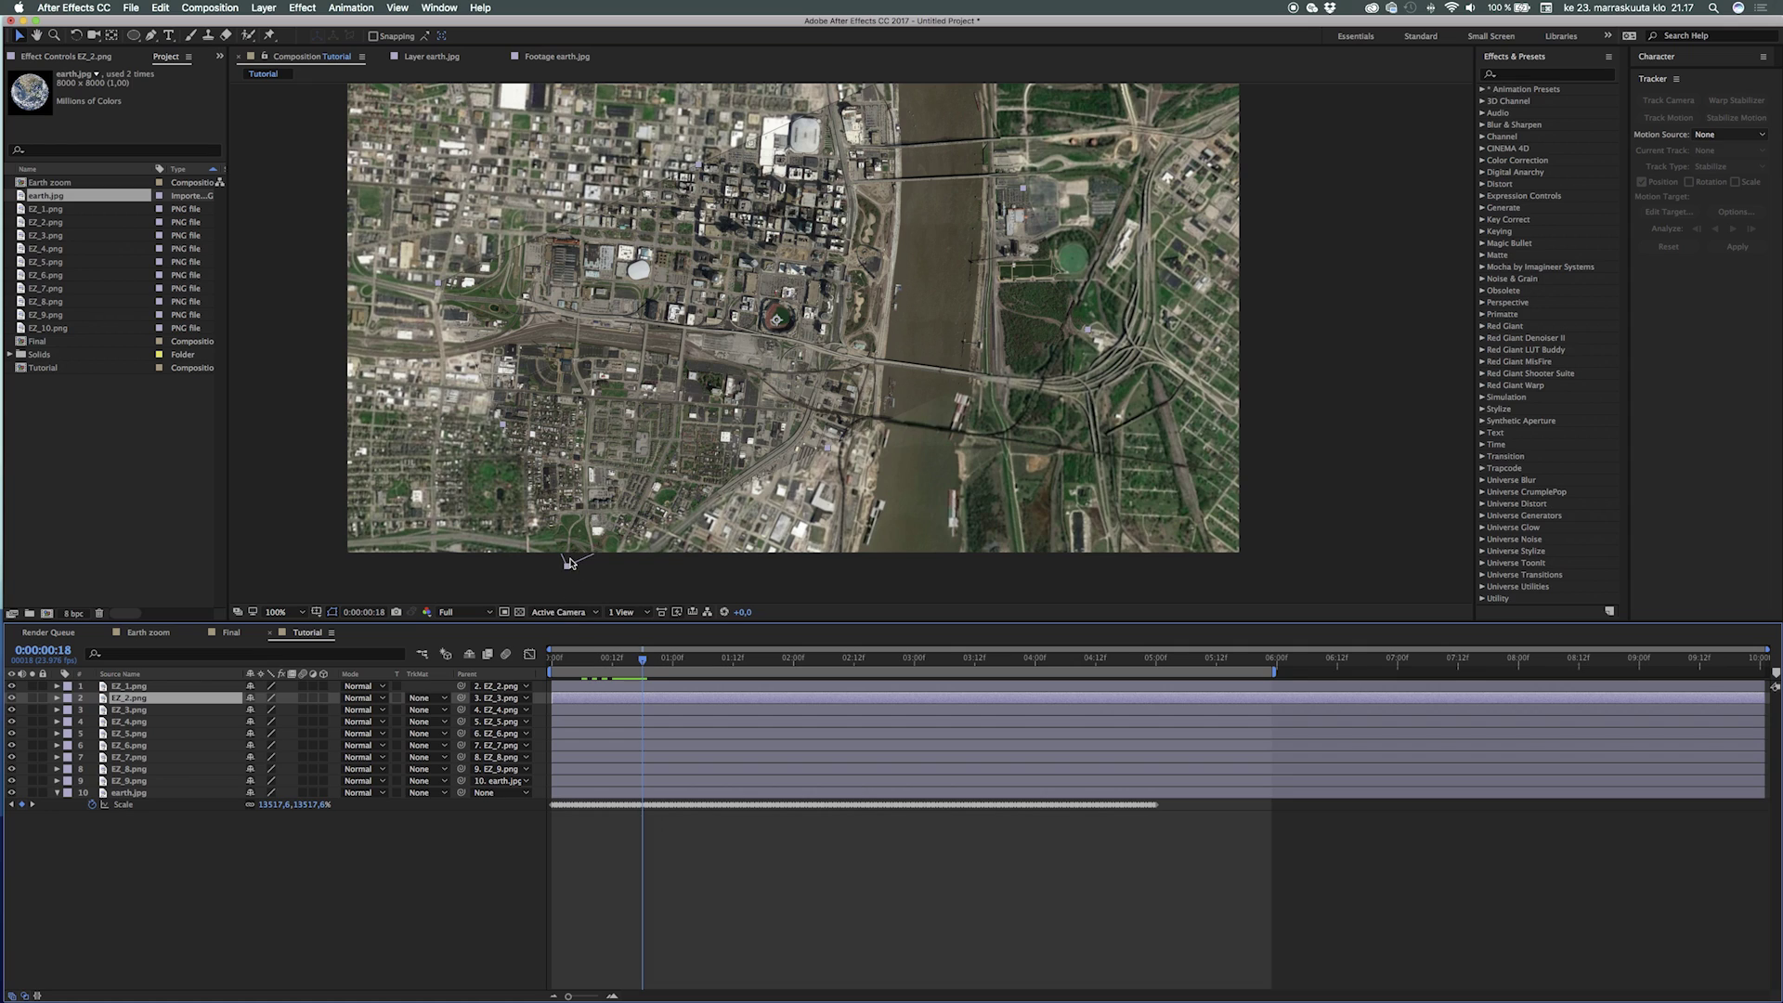
{"action": "double_click", "coordinate": [134, 36]}
{"action": "key", "text": "m"}
{"action": "key", "text": "m"}
{"action": "left_click", "coordinate": [265, 734]}
{"action": "type", "text": "200"}
Step: Set the mask expansion of EZ_2.png to -250 pixels and collapse the layer
{"action": "left_click", "coordinate": [253, 757]}
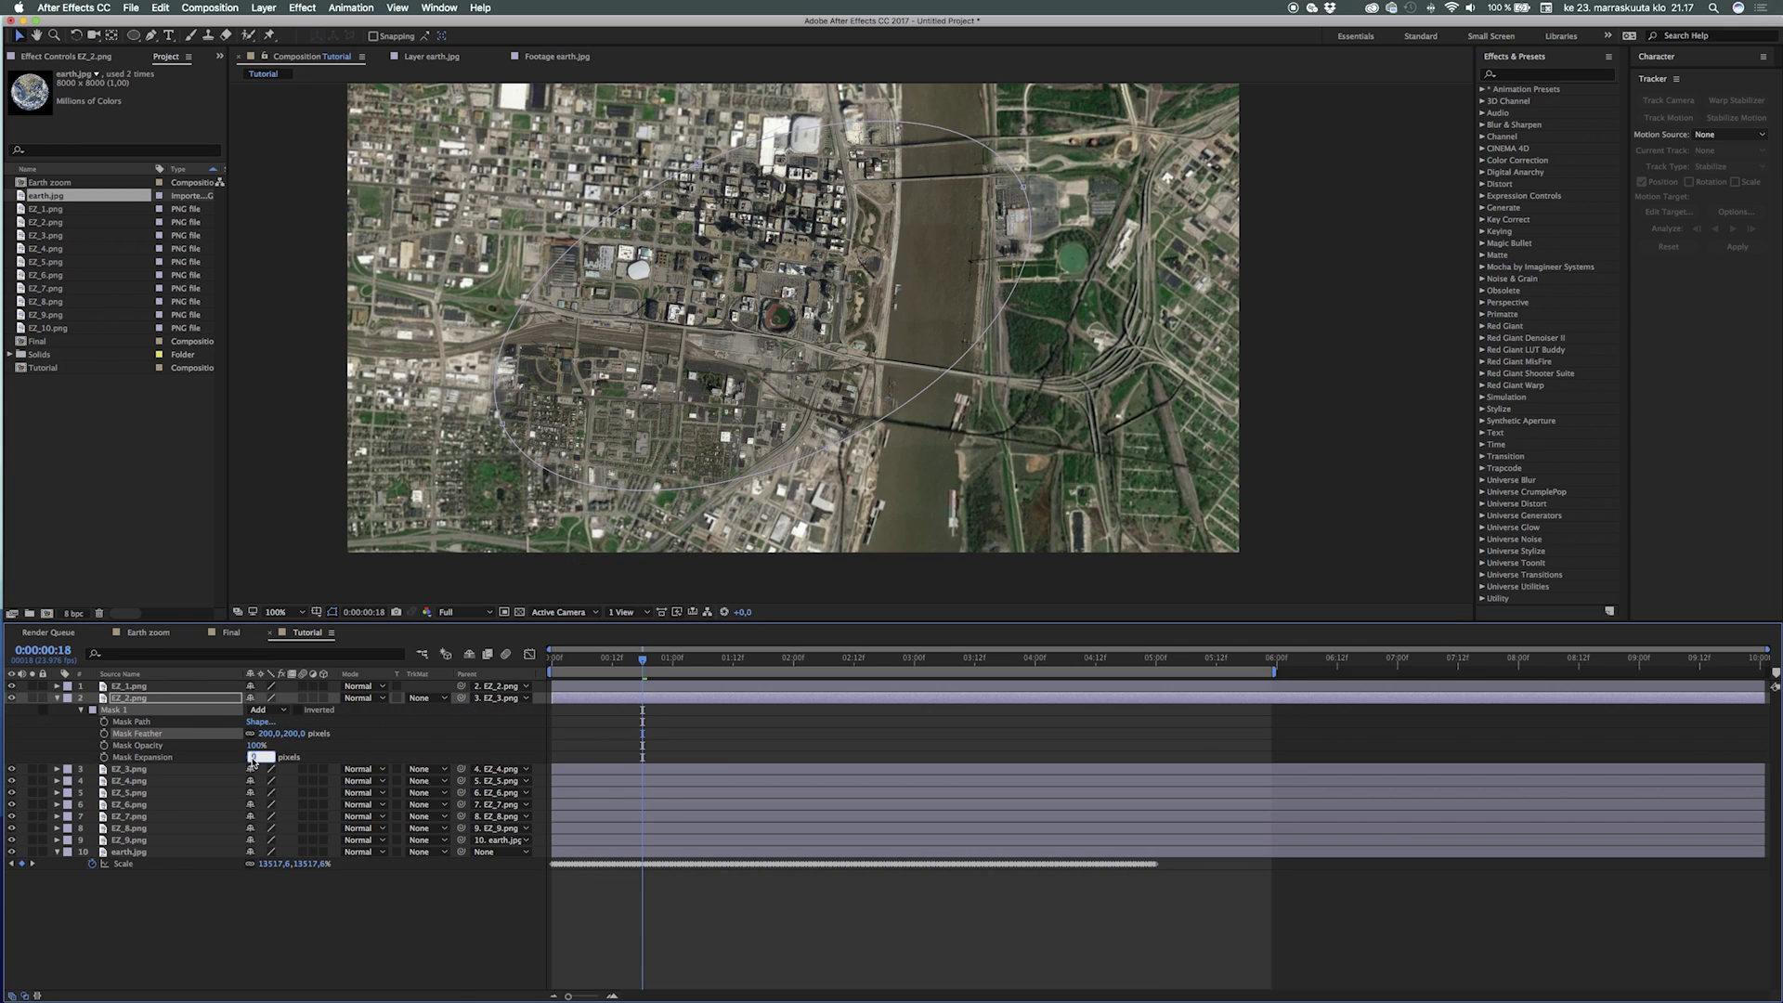
{"action": "type", "text": "-250"}
{"action": "key", "text": "Return"}
{"action": "left_click", "coordinate": [57, 698]}
Step: Add a full-layer elliptical mask to EZ_3.png at 0:00:01:12 with a 200-pixel feather
{"action": "left_click", "coordinate": [57, 710]}
{"action": "left_click", "coordinate": [134, 711]}
{"action": "left_click_drag", "start_coordinate": [643, 661], "coordinate": [734, 679]}
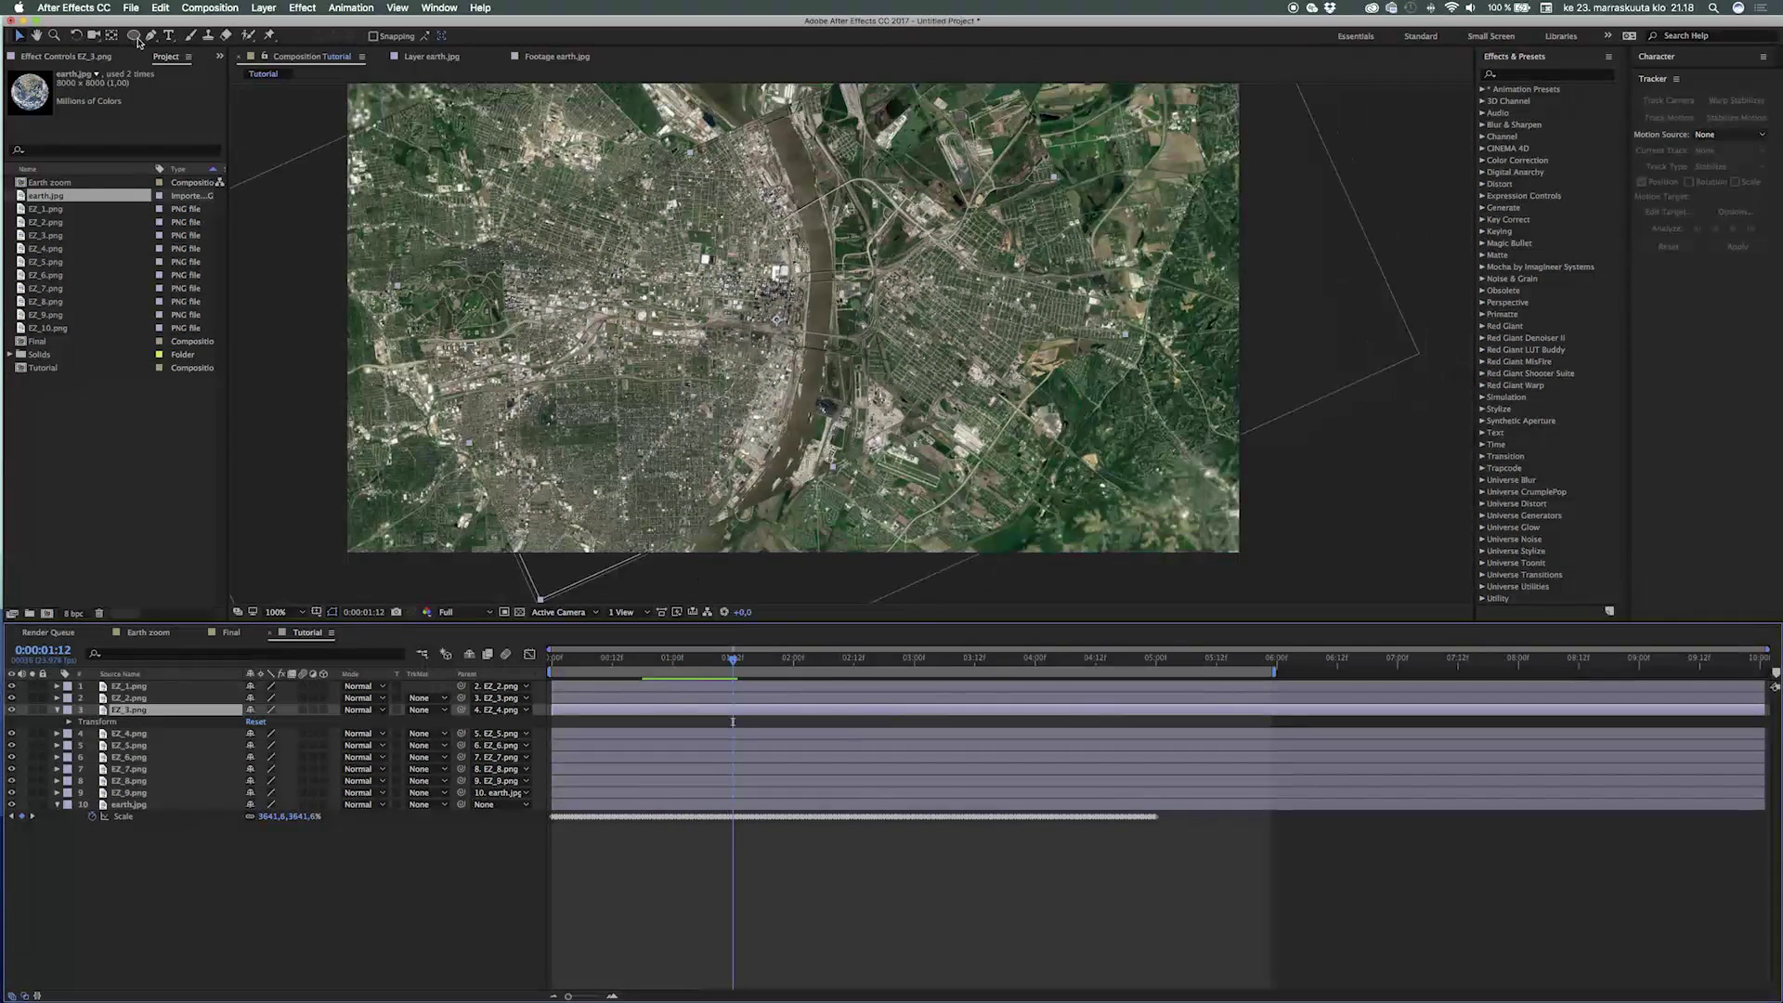
{"action": "double_click", "coordinate": [134, 36]}
{"action": "key", "text": "m"}
{"action": "key", "text": "m"}
{"action": "left_click", "coordinate": [269, 745]}
{"action": "type", "text": "200"}
Step: Set the mask expansion of EZ_3.png to -250 pixels and collapse the layer
{"action": "left_click", "coordinate": [257, 767]}
{"action": "type", "text": "250"}
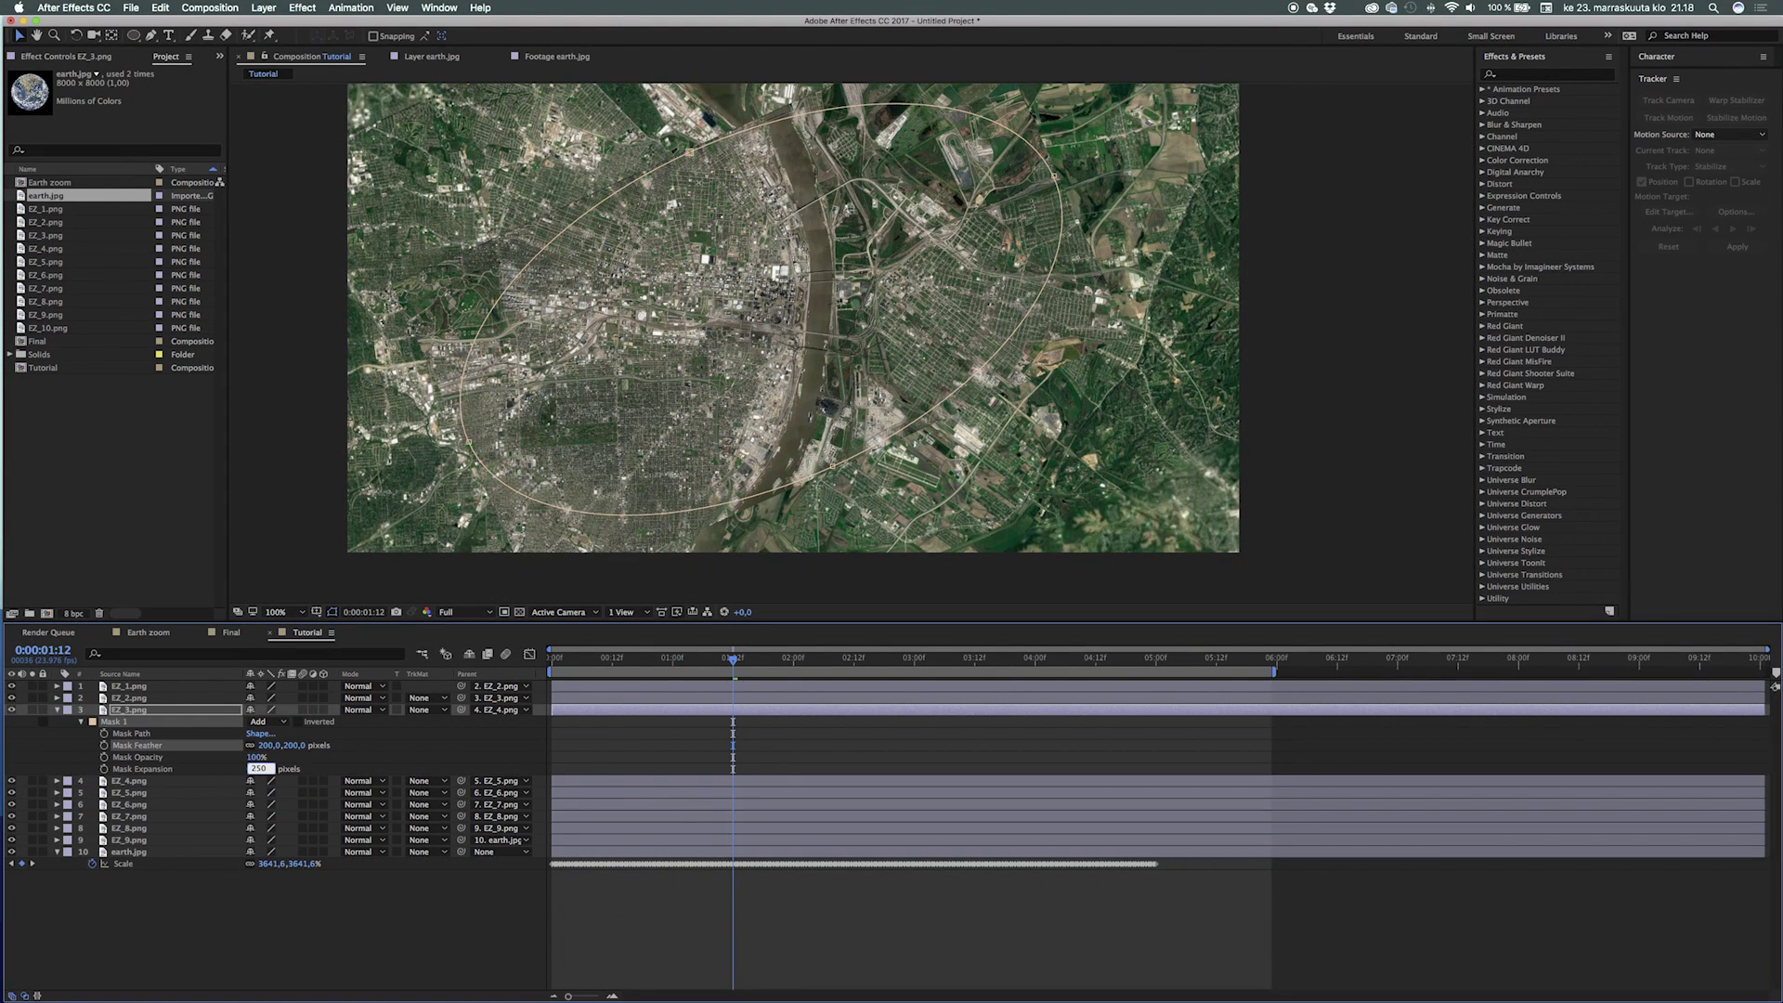
{"action": "key", "text": "Return"}
{"action": "key", "text": "ctrl+Down"}
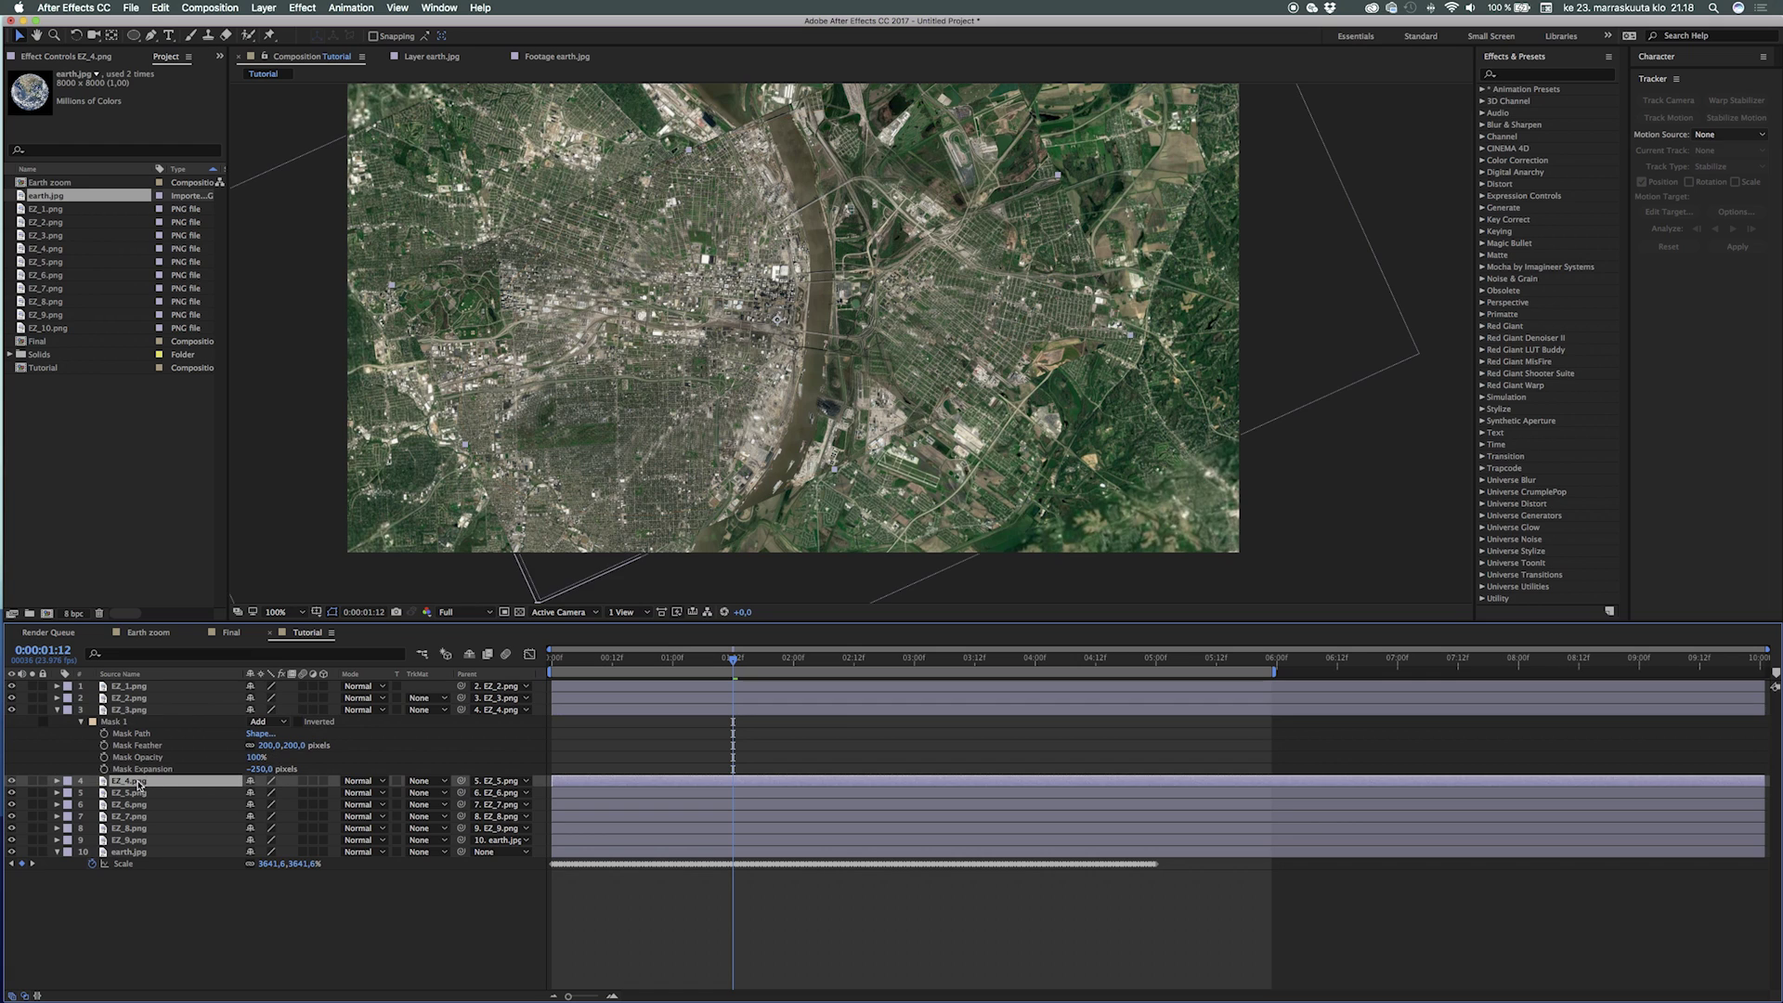
{"action": "left_click", "coordinate": [57, 710]}
Step: Add a full-layer elliptical mask to EZ_8.png at 0:00:04:08 with a 200-pixel feather and -250-pixel expansion
{"action": "key", "text": "Page_Down"}
{"action": "key", "text": "Page_Down"}
{"action": "key", "text": "Page_Down"}
{"action": "key", "text": "Page_Down"}
{"action": "key", "text": "Page_Down"}
{"action": "double_click", "coordinate": [139, 39]}
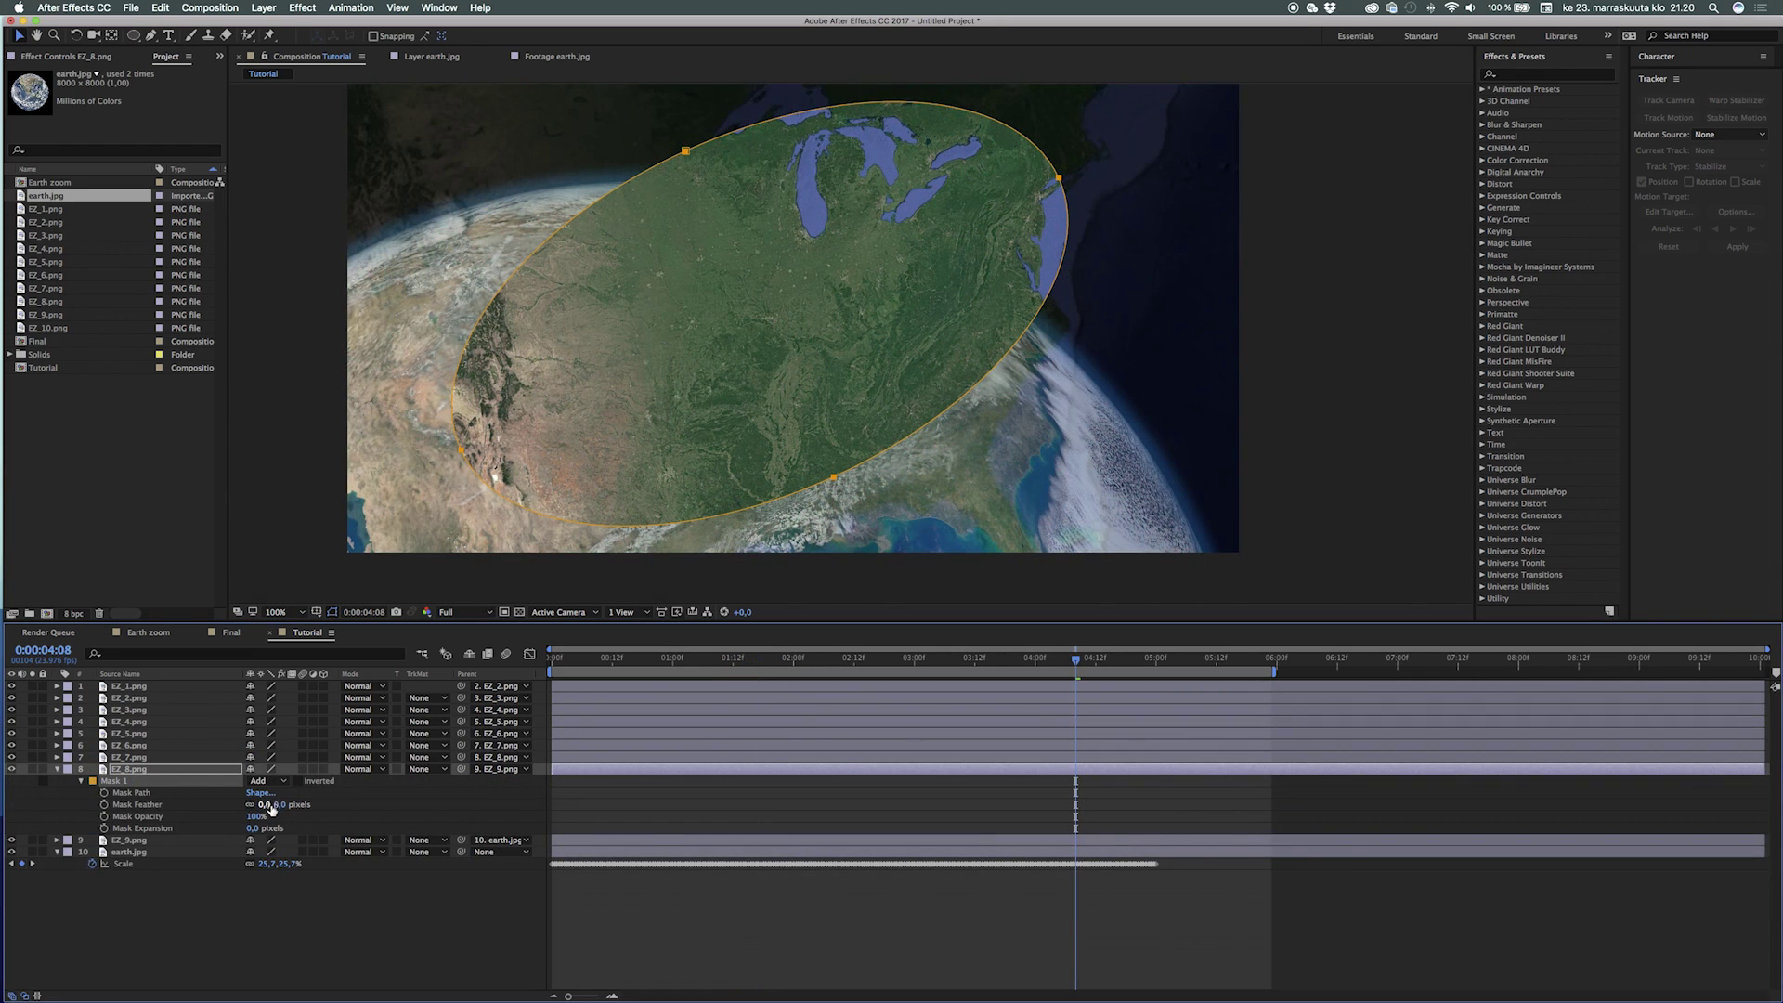
{"action": "left_click", "coordinate": [270, 805]}
{"action": "type", "text": "200"}
{"action": "key", "text": "Tab"}
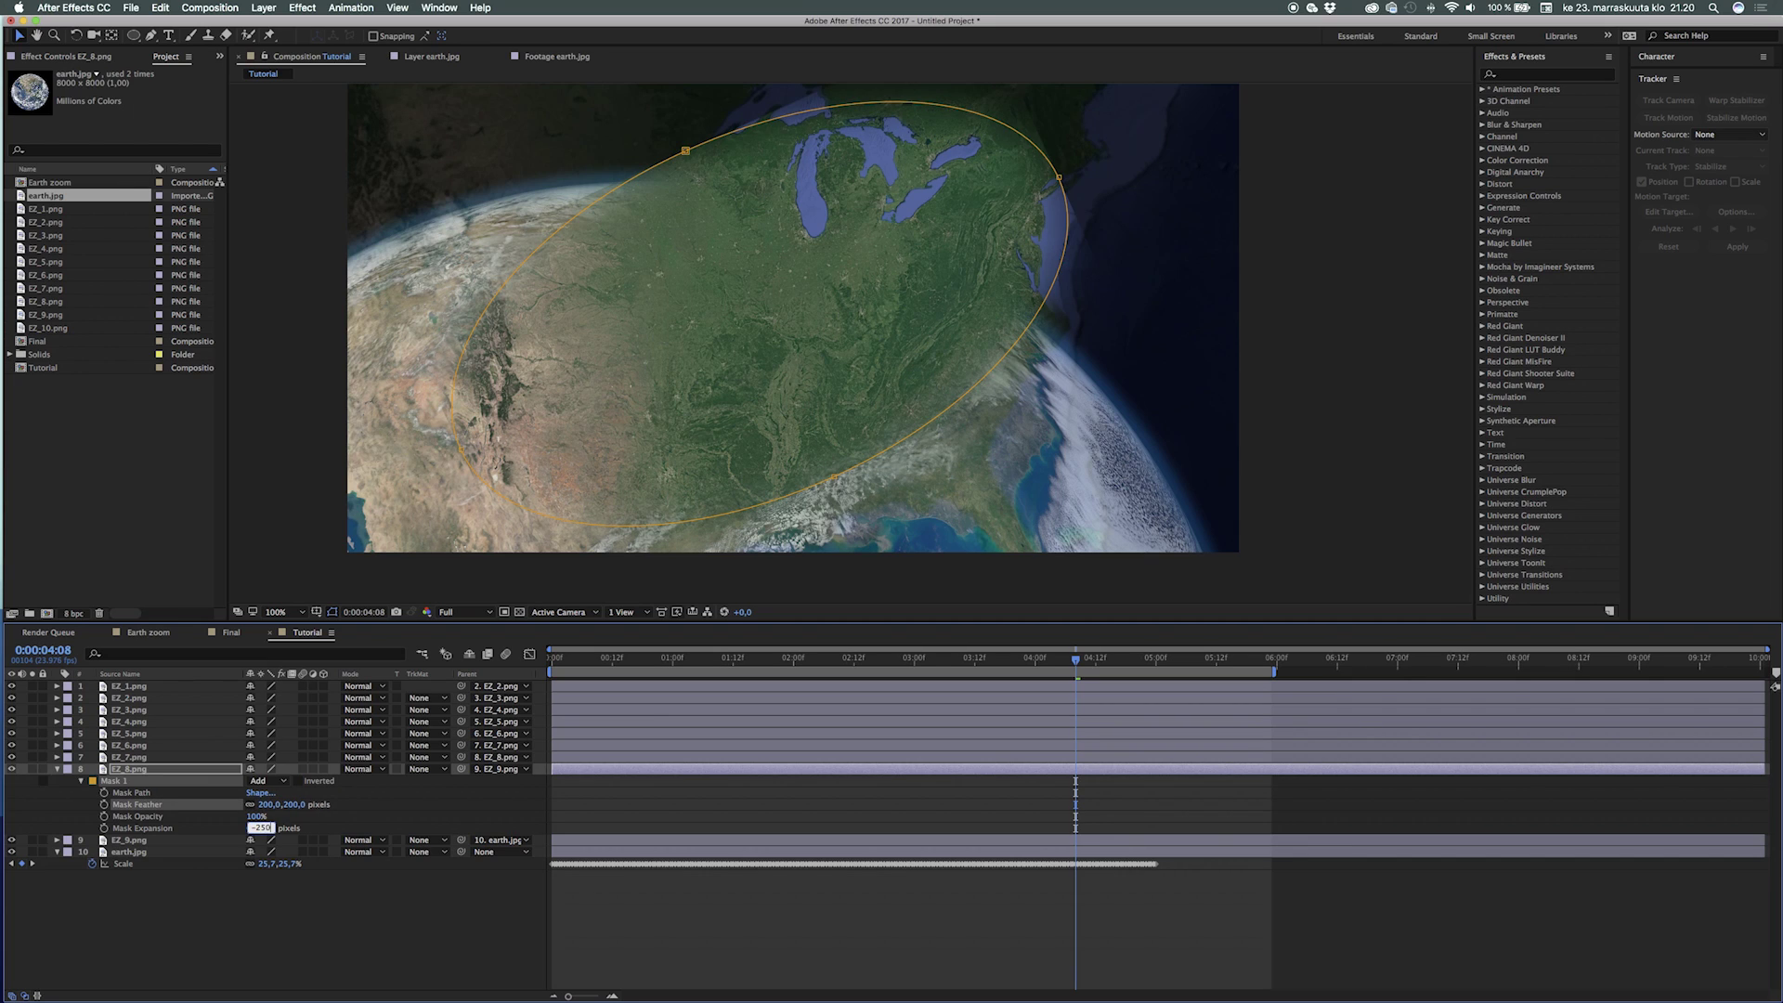
{"action": "key", "text": "Return"}
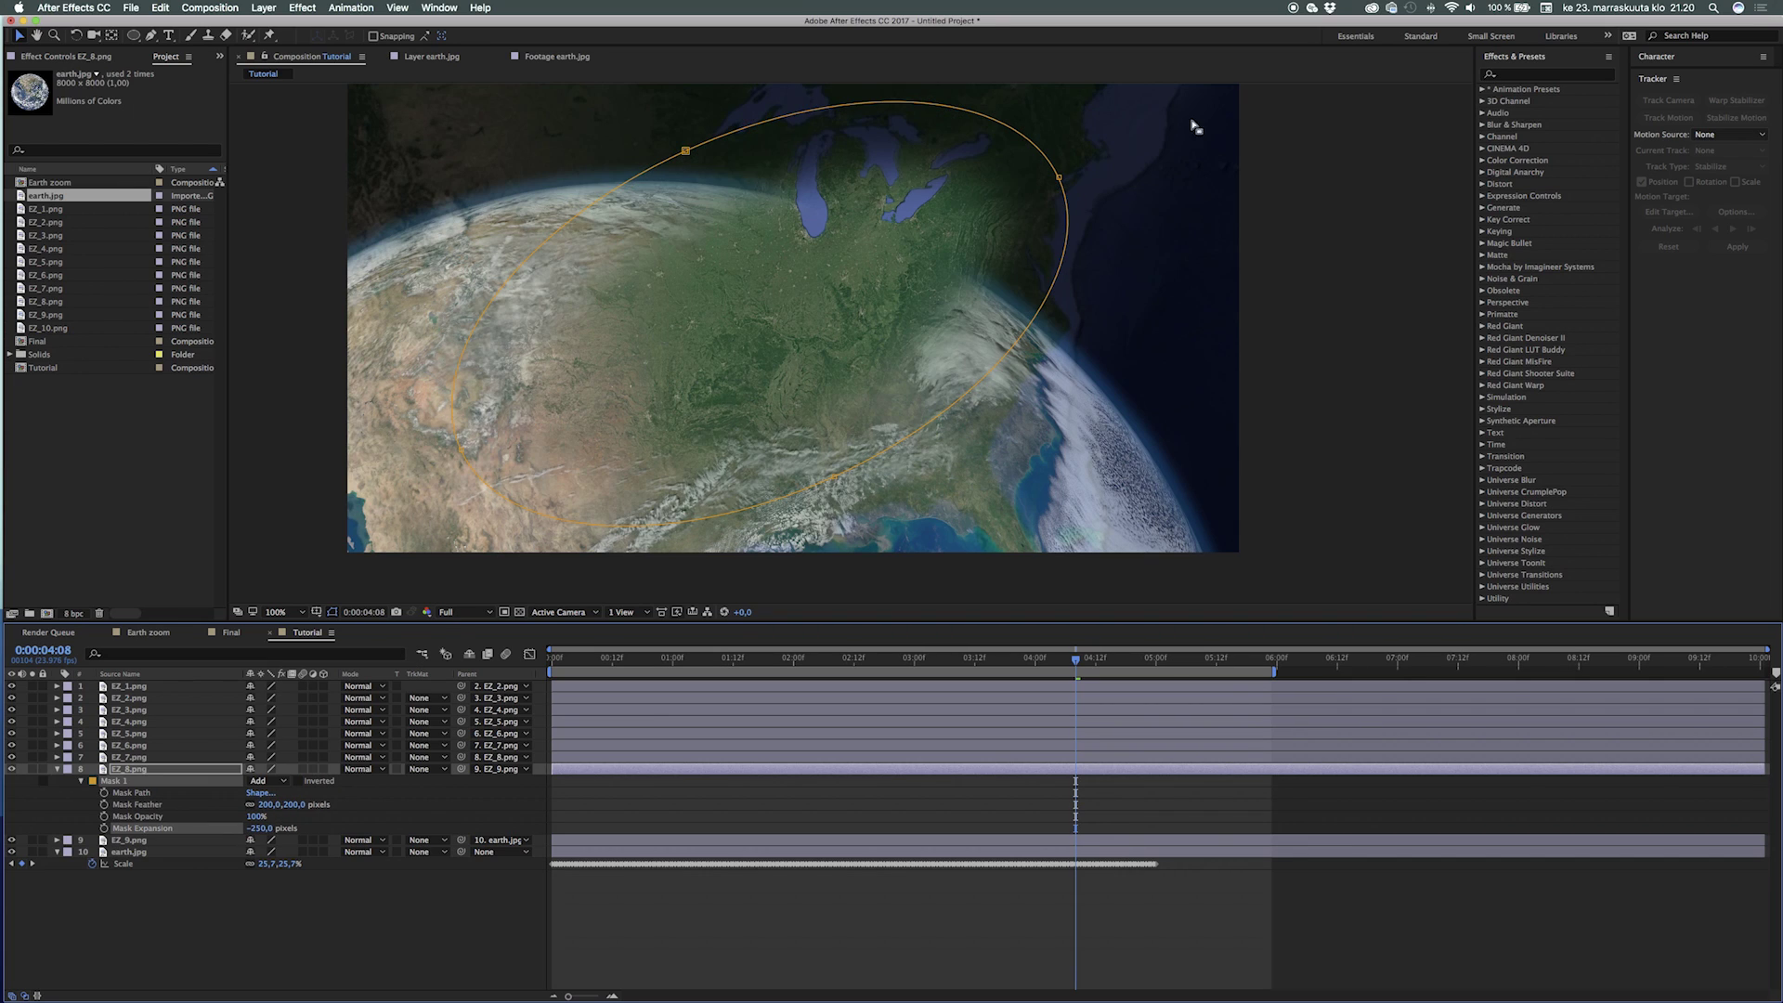
Step: Reshape the EZ_8.png mask by pulling its points and handles inward so only the green central area blends into the globe
{"action": "left_click_drag", "start_coordinate": [1046, 194], "coordinate": [855, 340]}
{"action": "left_click_drag", "start_coordinate": [686, 152], "coordinate": [634, 248]}
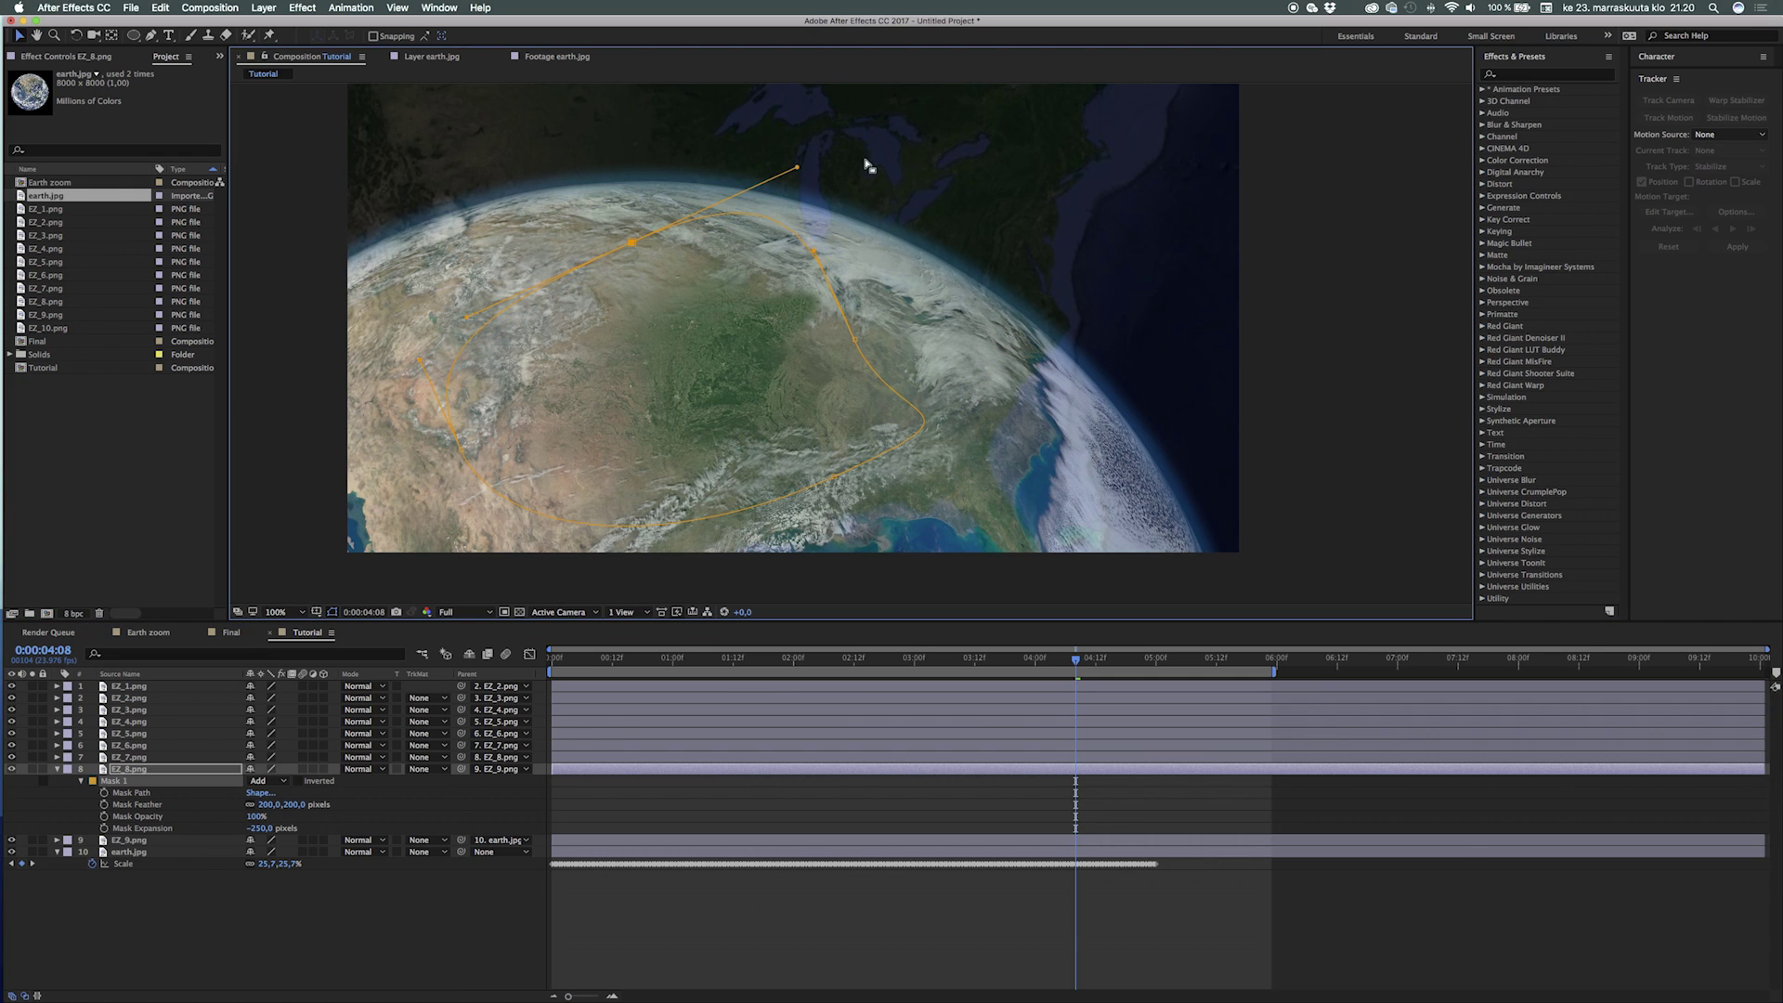
{"action": "left_click_drag", "start_coordinate": [797, 168], "coordinate": [787, 270]}
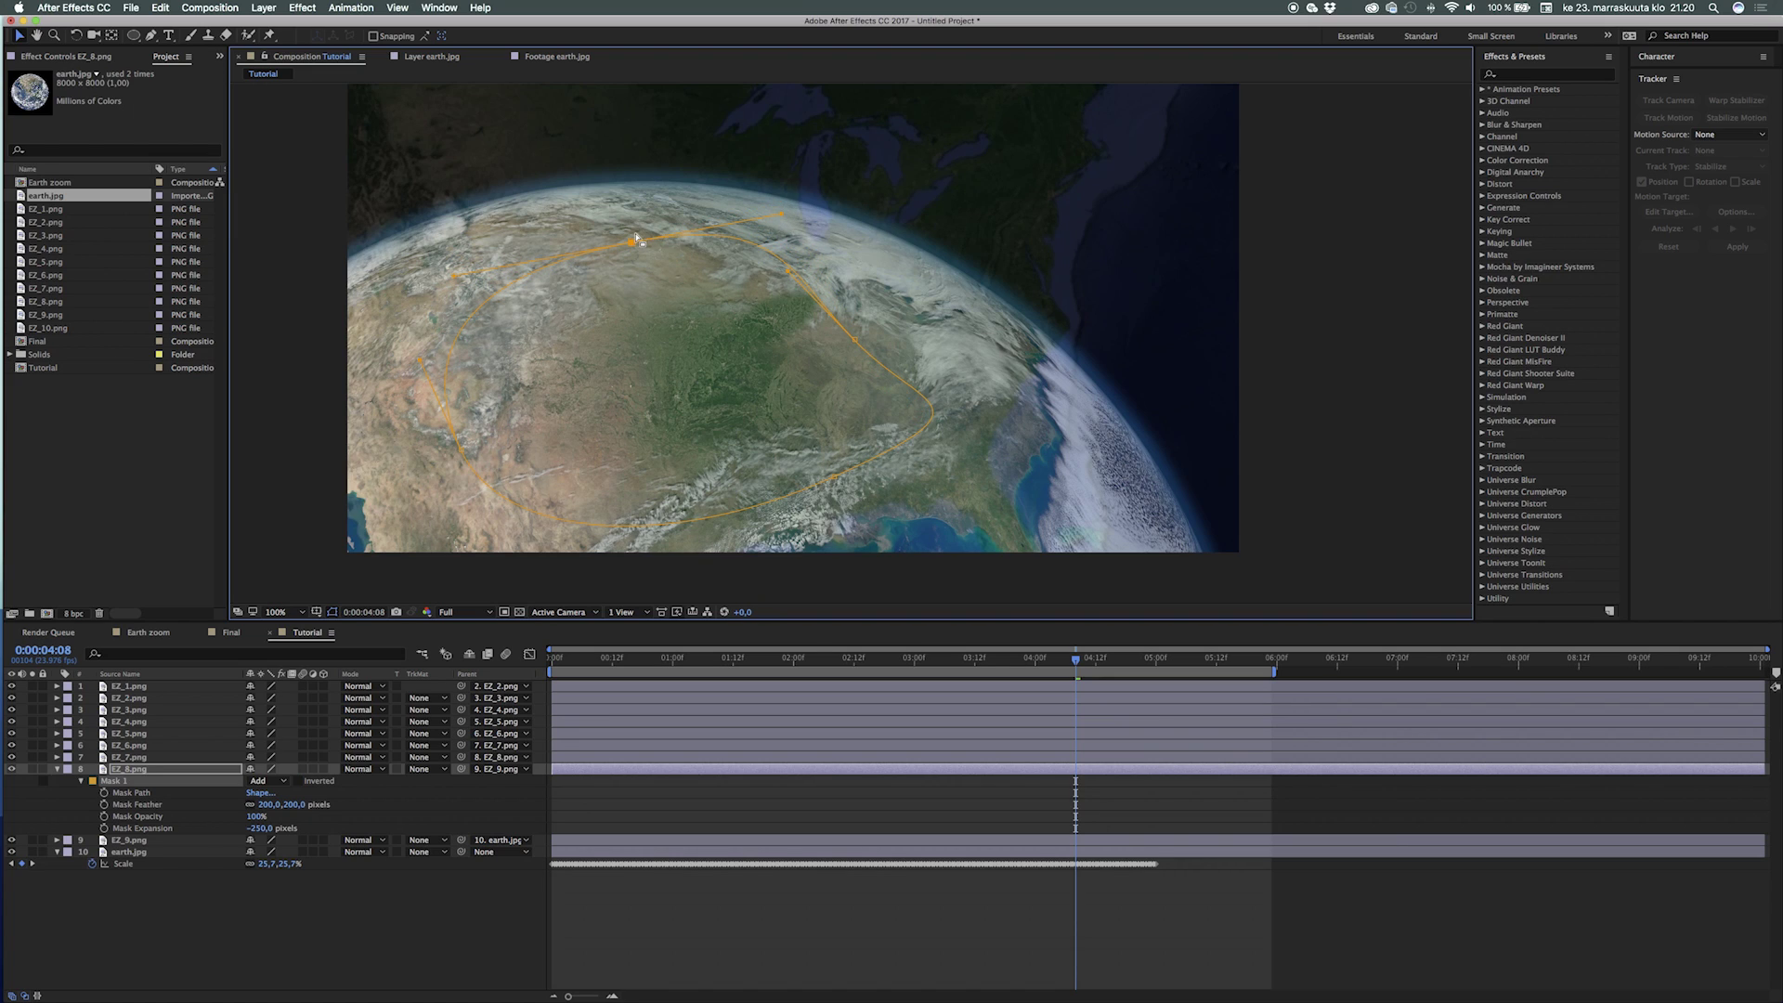
{"action": "left_click_drag", "start_coordinate": [854, 340], "coordinate": [857, 252]}
{"action": "left_click_drag", "start_coordinate": [636, 246], "coordinate": [718, 233]}
{"action": "left_click_drag", "start_coordinate": [459, 448], "coordinate": [610, 381]}
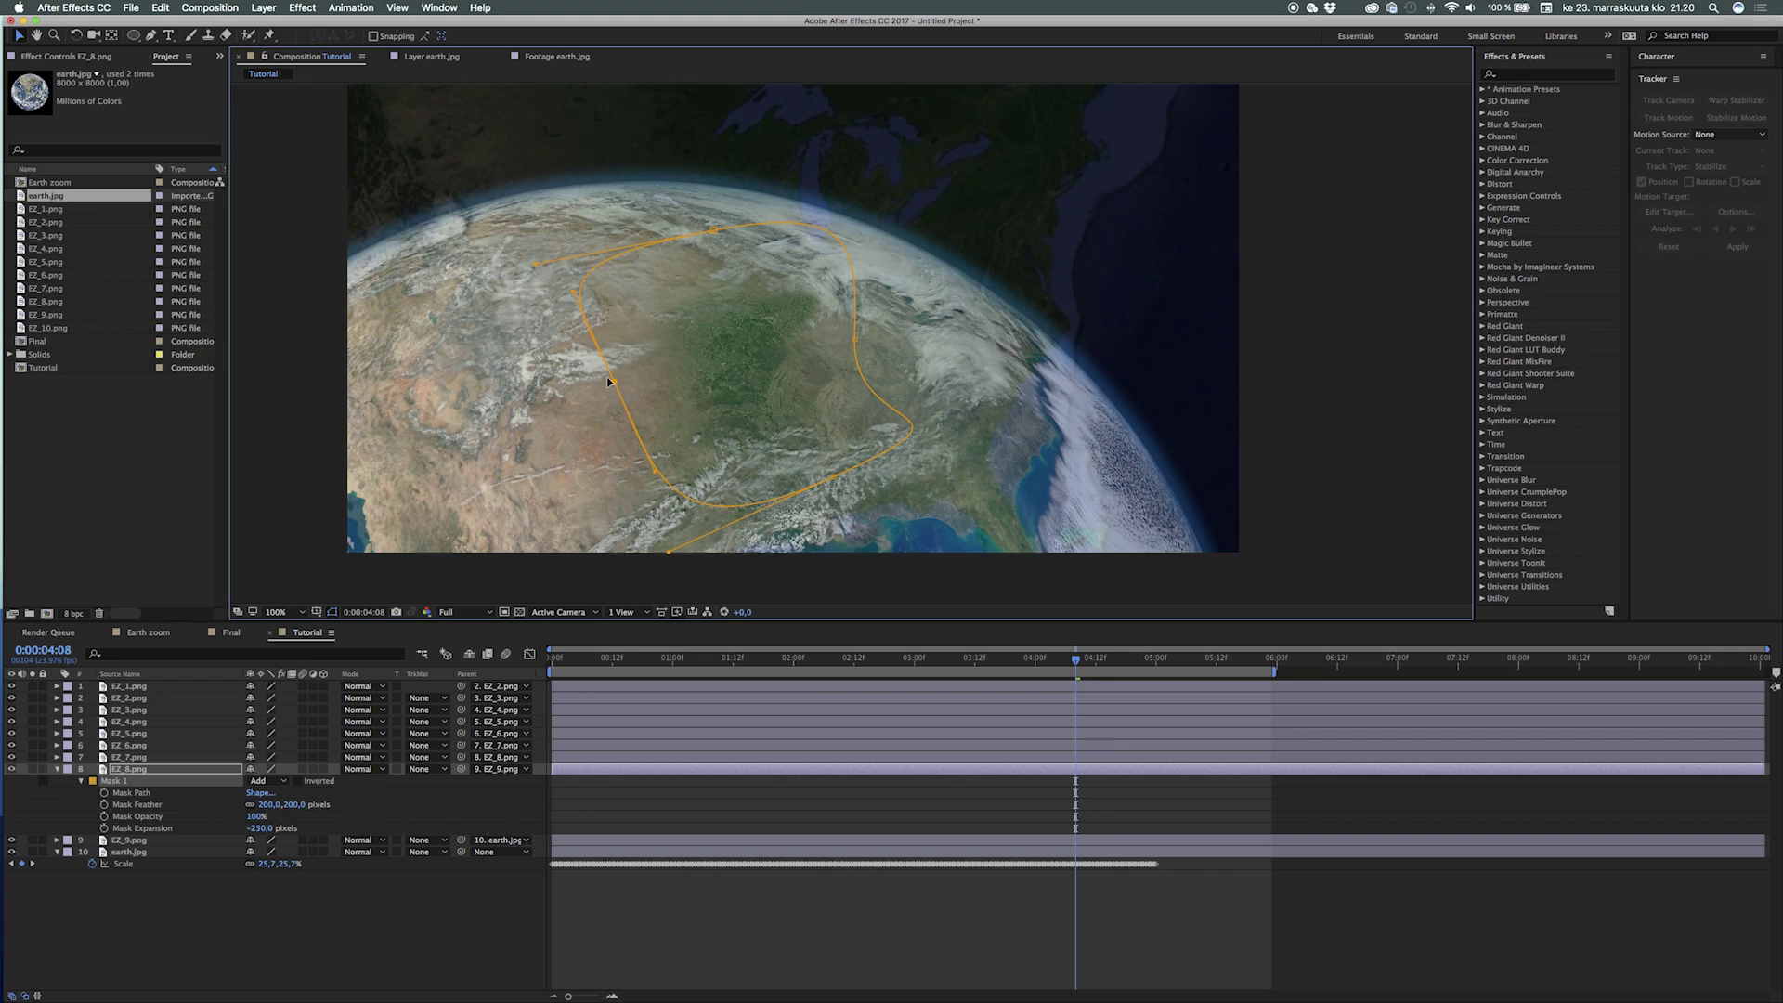
{"action": "left_click_drag", "start_coordinate": [670, 550], "coordinate": [697, 474]}
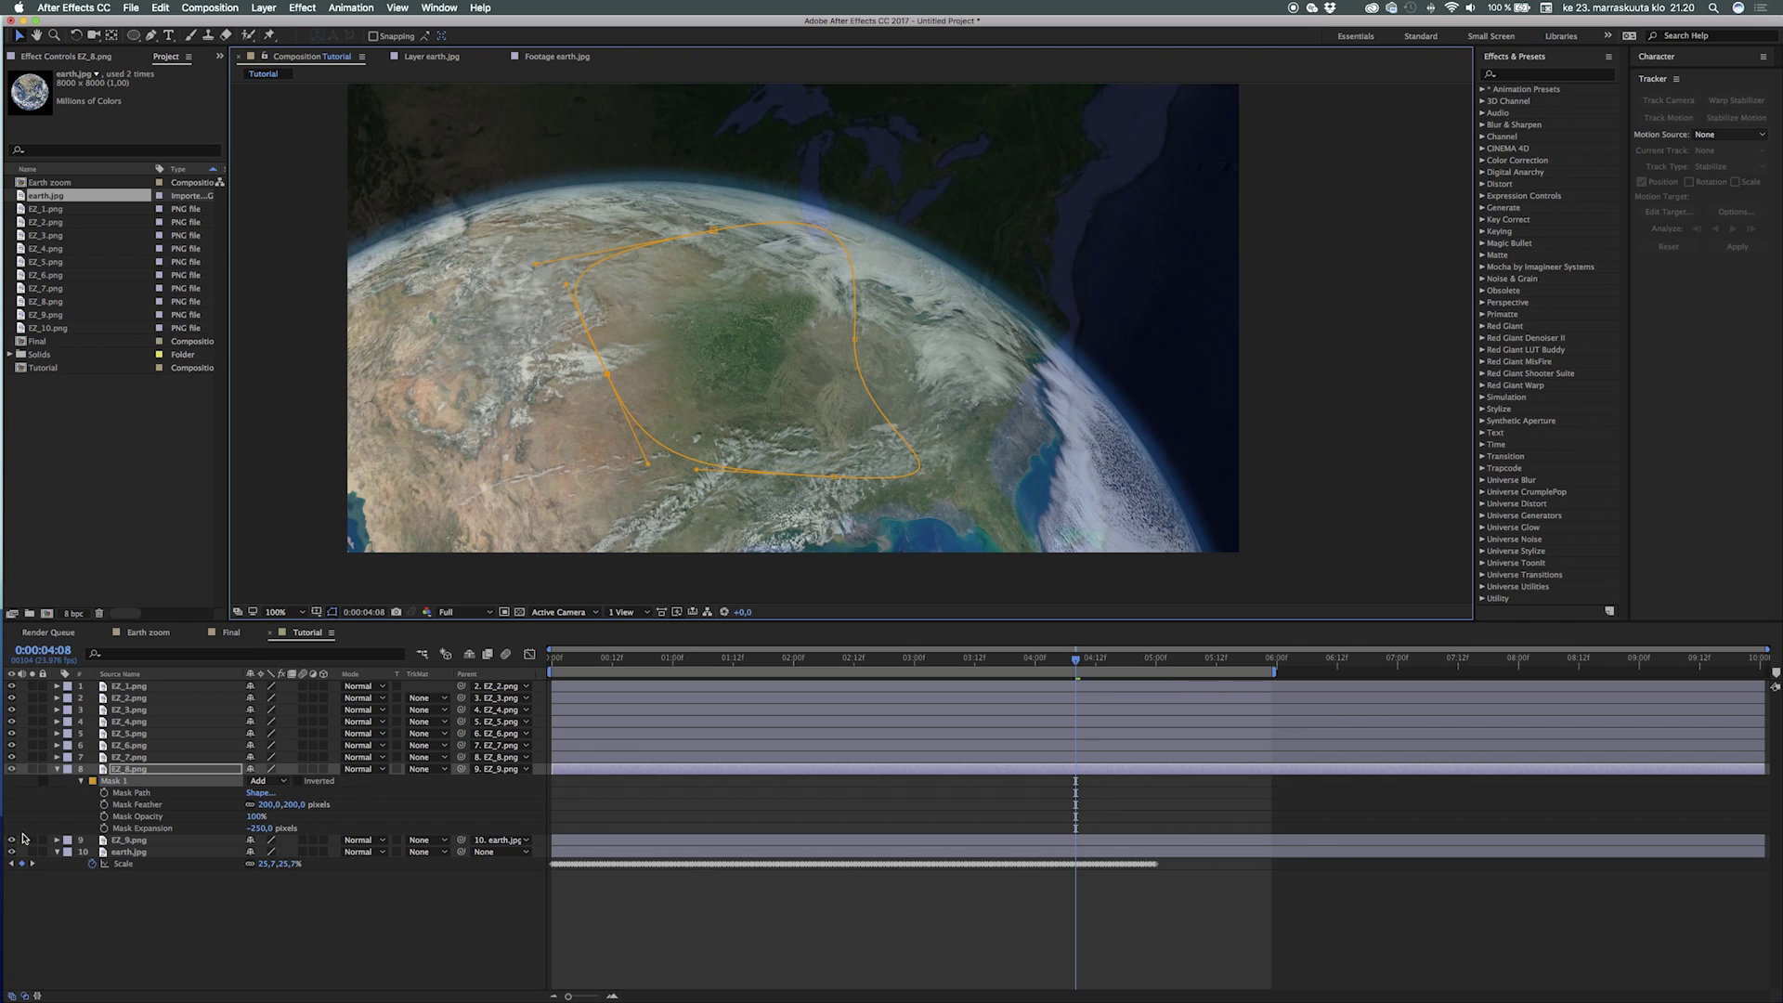
Step: Compare the globe with and without EZ_9.png at 0:00:04:08 and 0:00:04:22, and hide that layer
{"action": "left_click", "coordinate": [128, 840]}
{"action": "key", "text": "comma"}
{"action": "key", "text": "comma"}
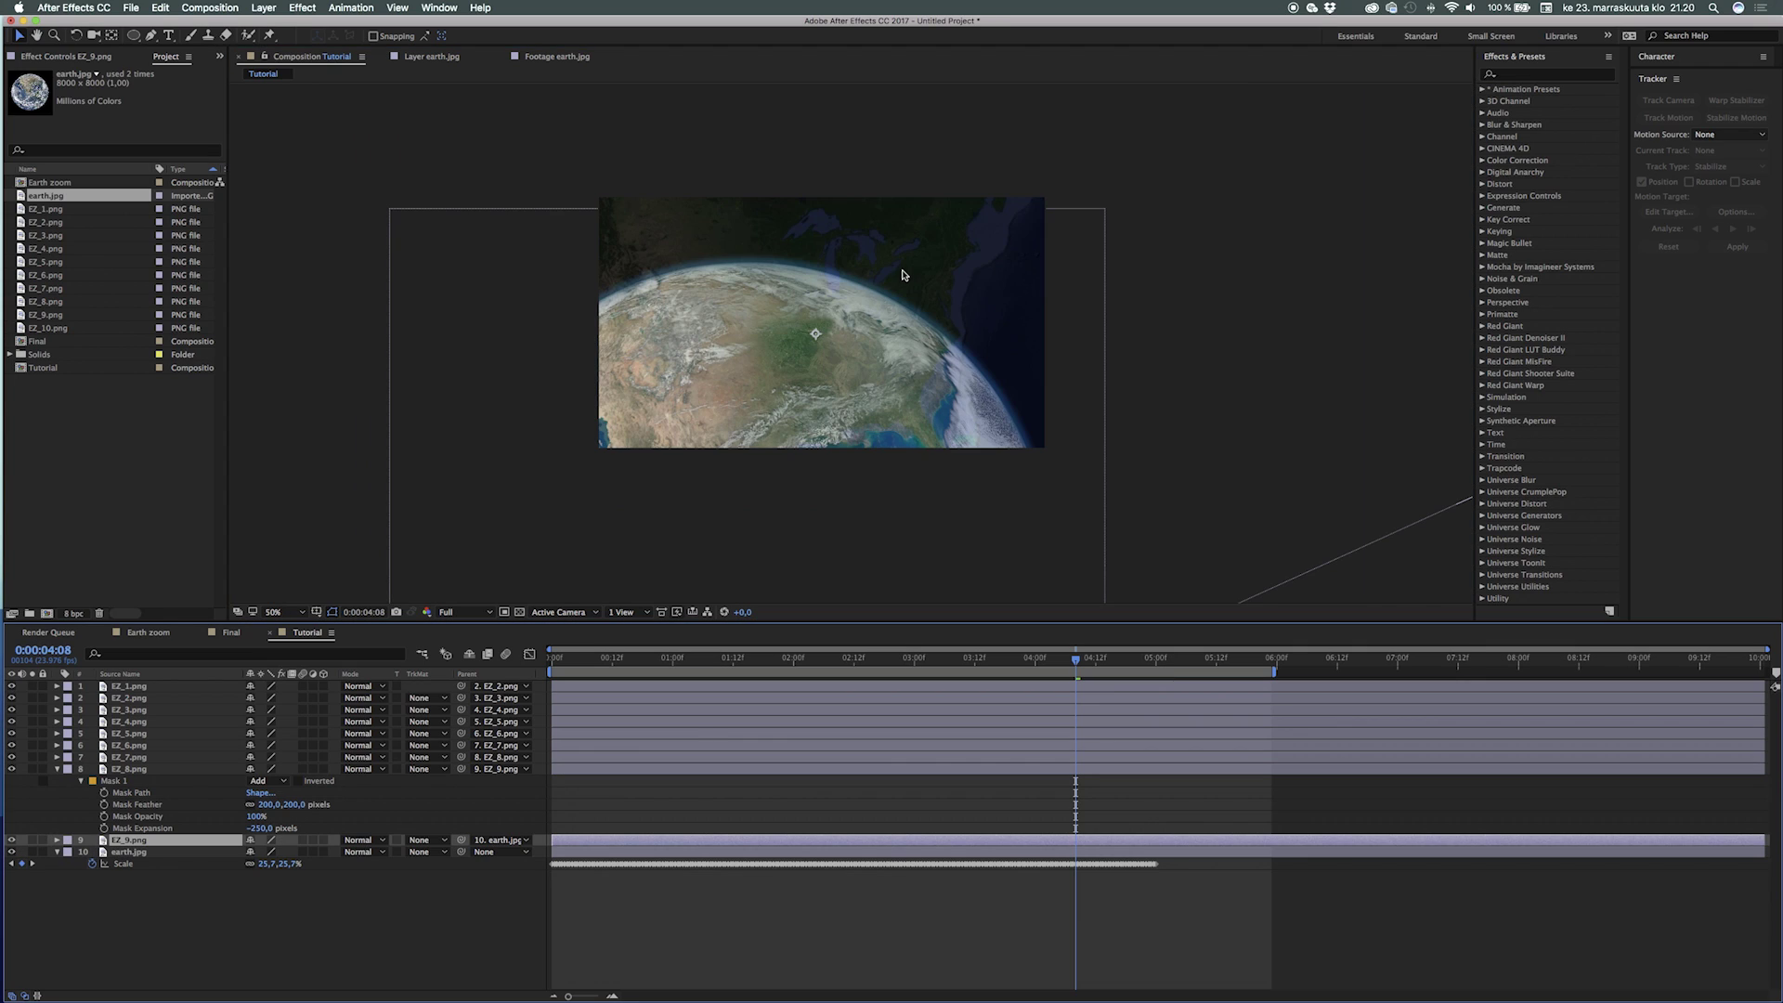
{"action": "left_click", "coordinate": [11, 841]}
{"action": "left_click", "coordinate": [11, 841]}
{"action": "left_click", "coordinate": [11, 841]}
{"action": "left_click", "coordinate": [12, 841]}
{"action": "left_click_drag", "start_coordinate": [1077, 659], "coordinate": [1148, 664]}
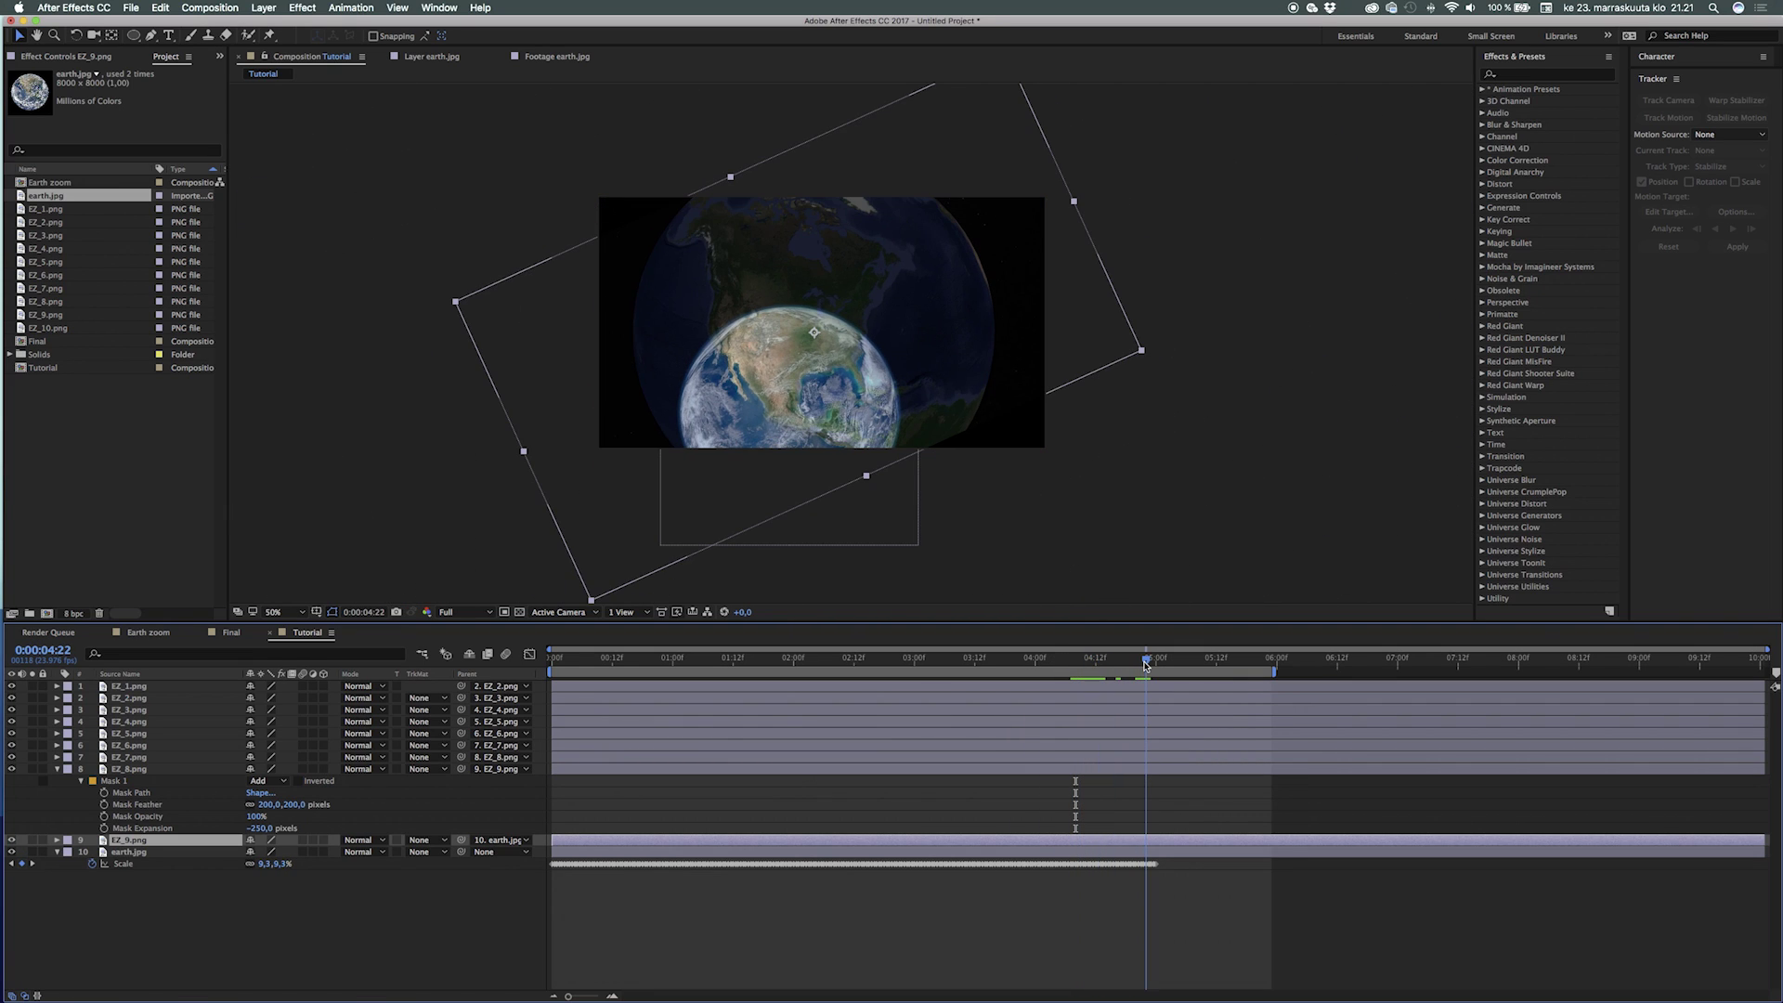
{"action": "left_click", "coordinate": [12, 841]}
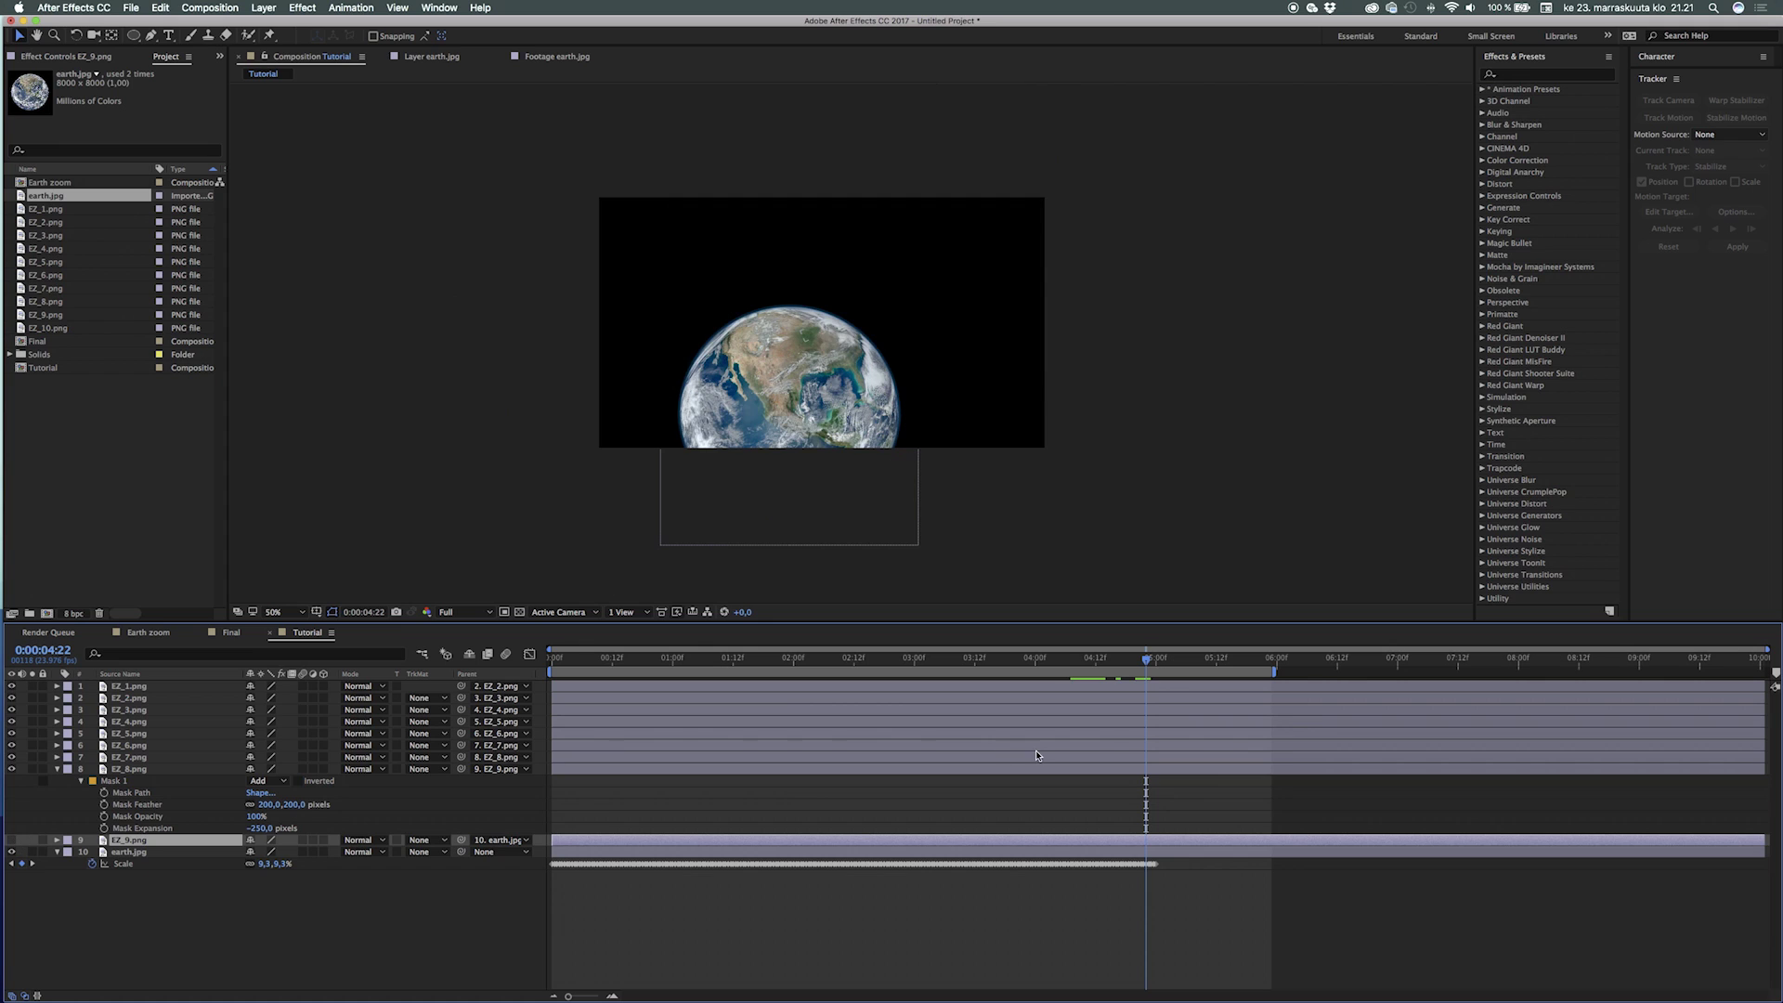
Step: Scrub through and play back the zoom-out up to 0:00:05:00 with EZ_9.png hidden to check the blends
{"action": "left_click_drag", "start_coordinate": [1147, 661], "coordinate": [763, 681]}
{"action": "key", "text": "space"}
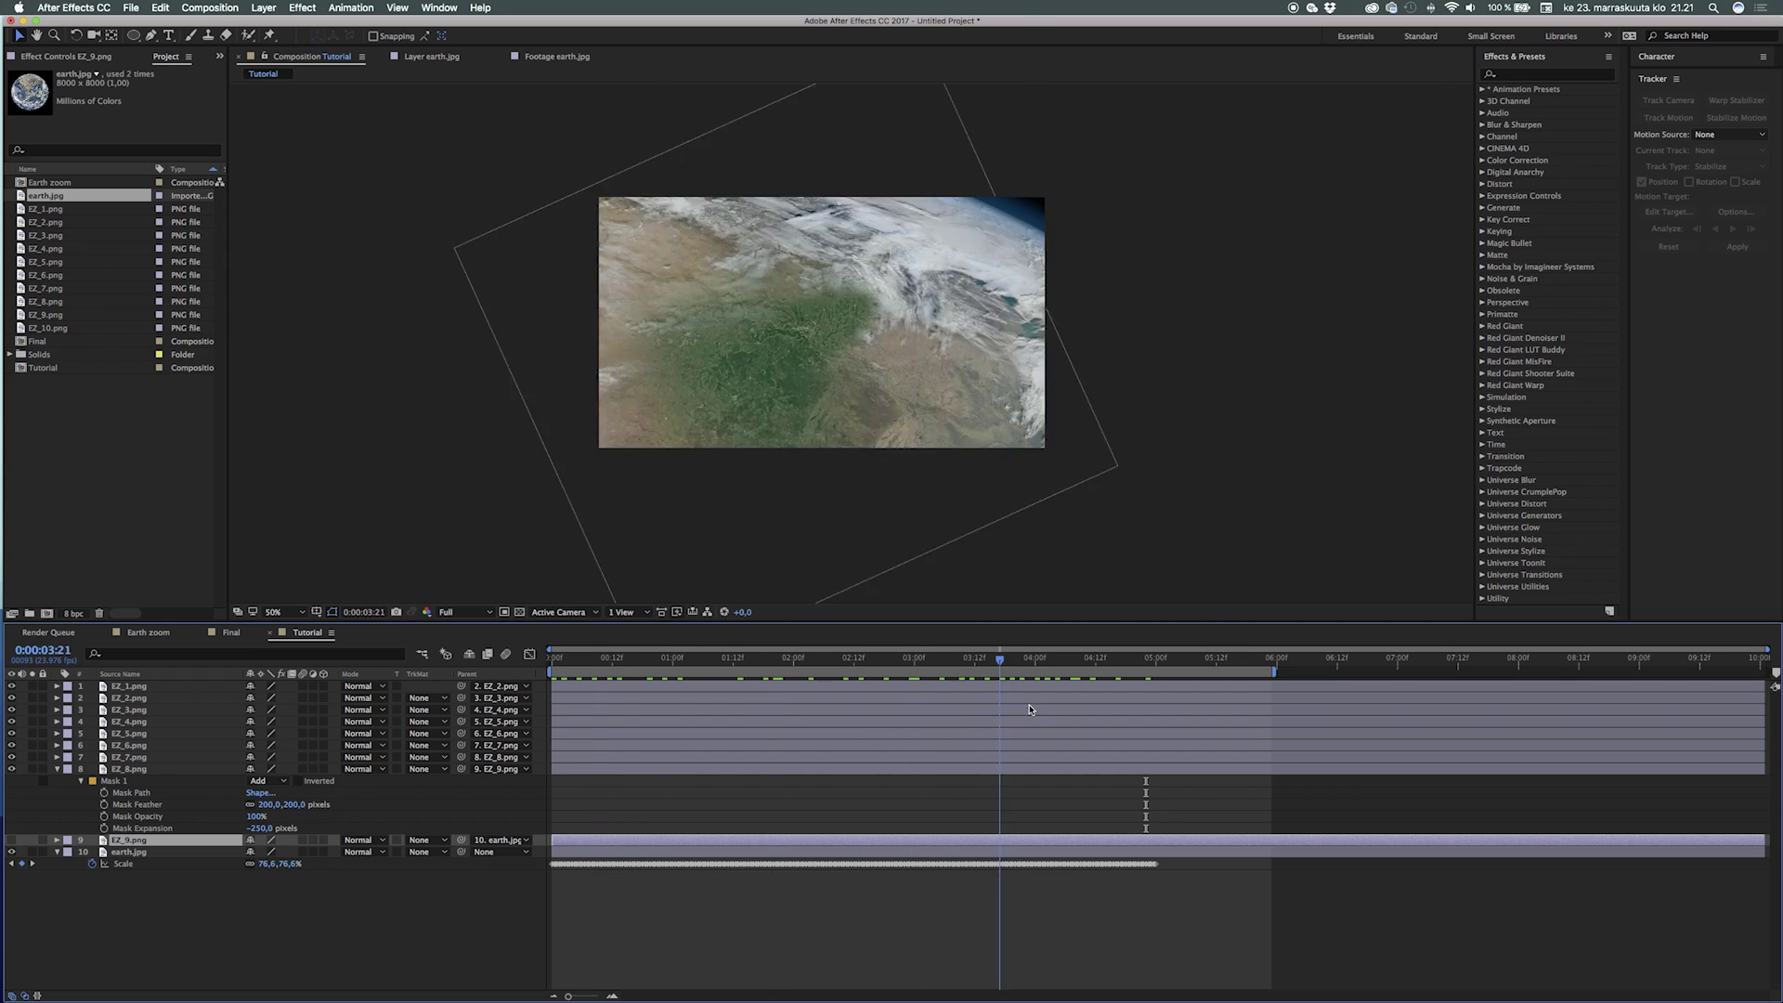
{"action": "mouse_move", "coordinate": [1159, 711]}
{"action": "left_mouse_down"}
{"action": "mouse_move", "coordinate": [791, 711]}
{"action": "mouse_move", "coordinate": [1157, 734]}
{"action": "left_mouse_up"}
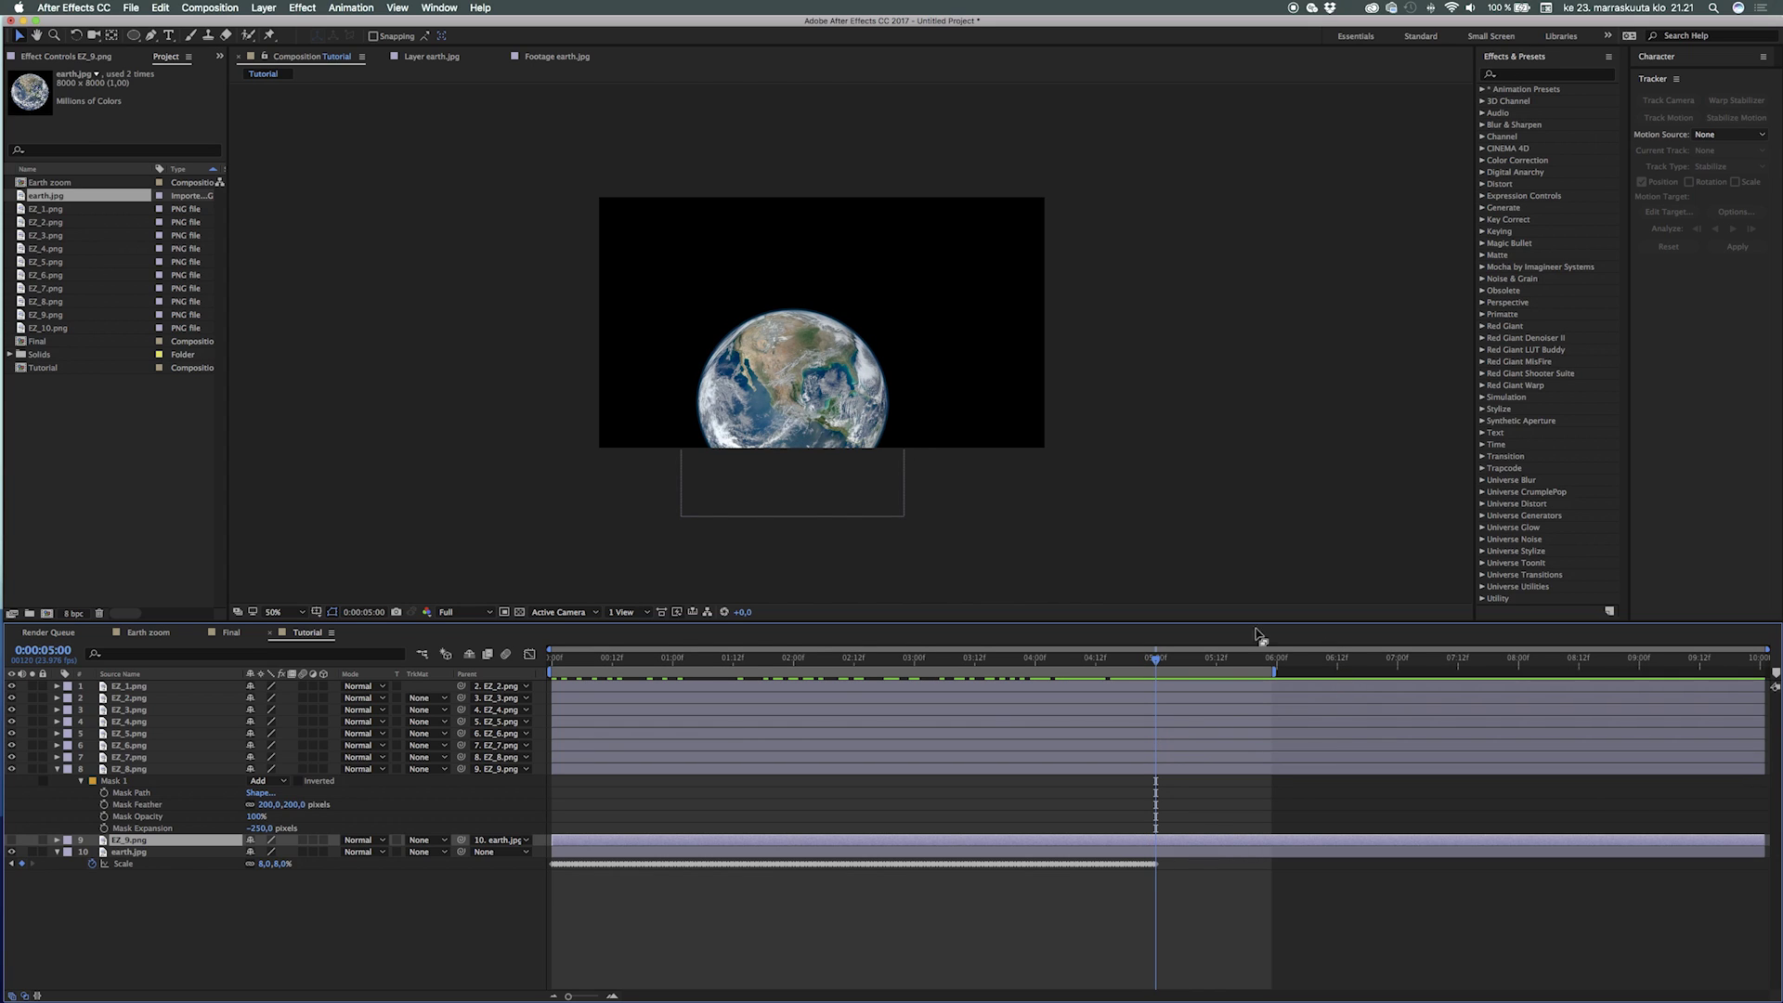
Step: Collapse the open layer properties and reveal only Position and Scale of earth.jpg
{"action": "left_click", "coordinate": [56, 771]}
{"action": "left_click", "coordinate": [57, 794]}
{"action": "left_click", "coordinate": [105, 847]}
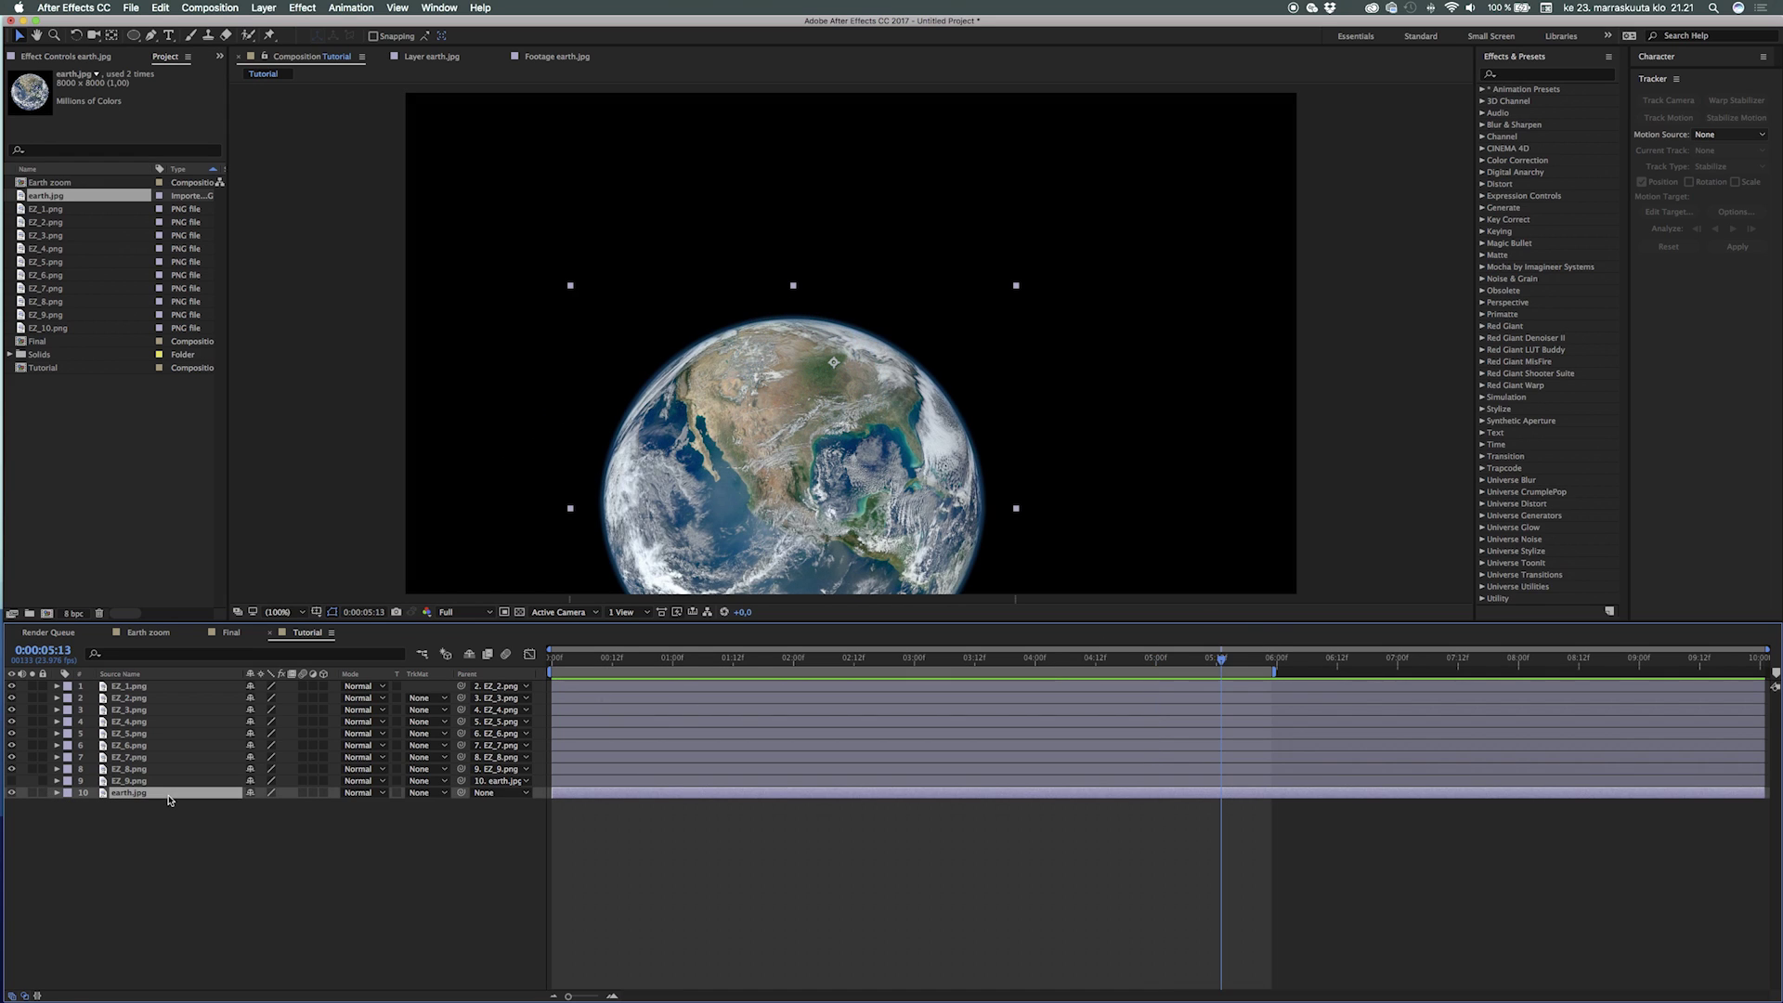
{"action": "key", "text": "p"}
{"action": "key", "text": "shift+s"}
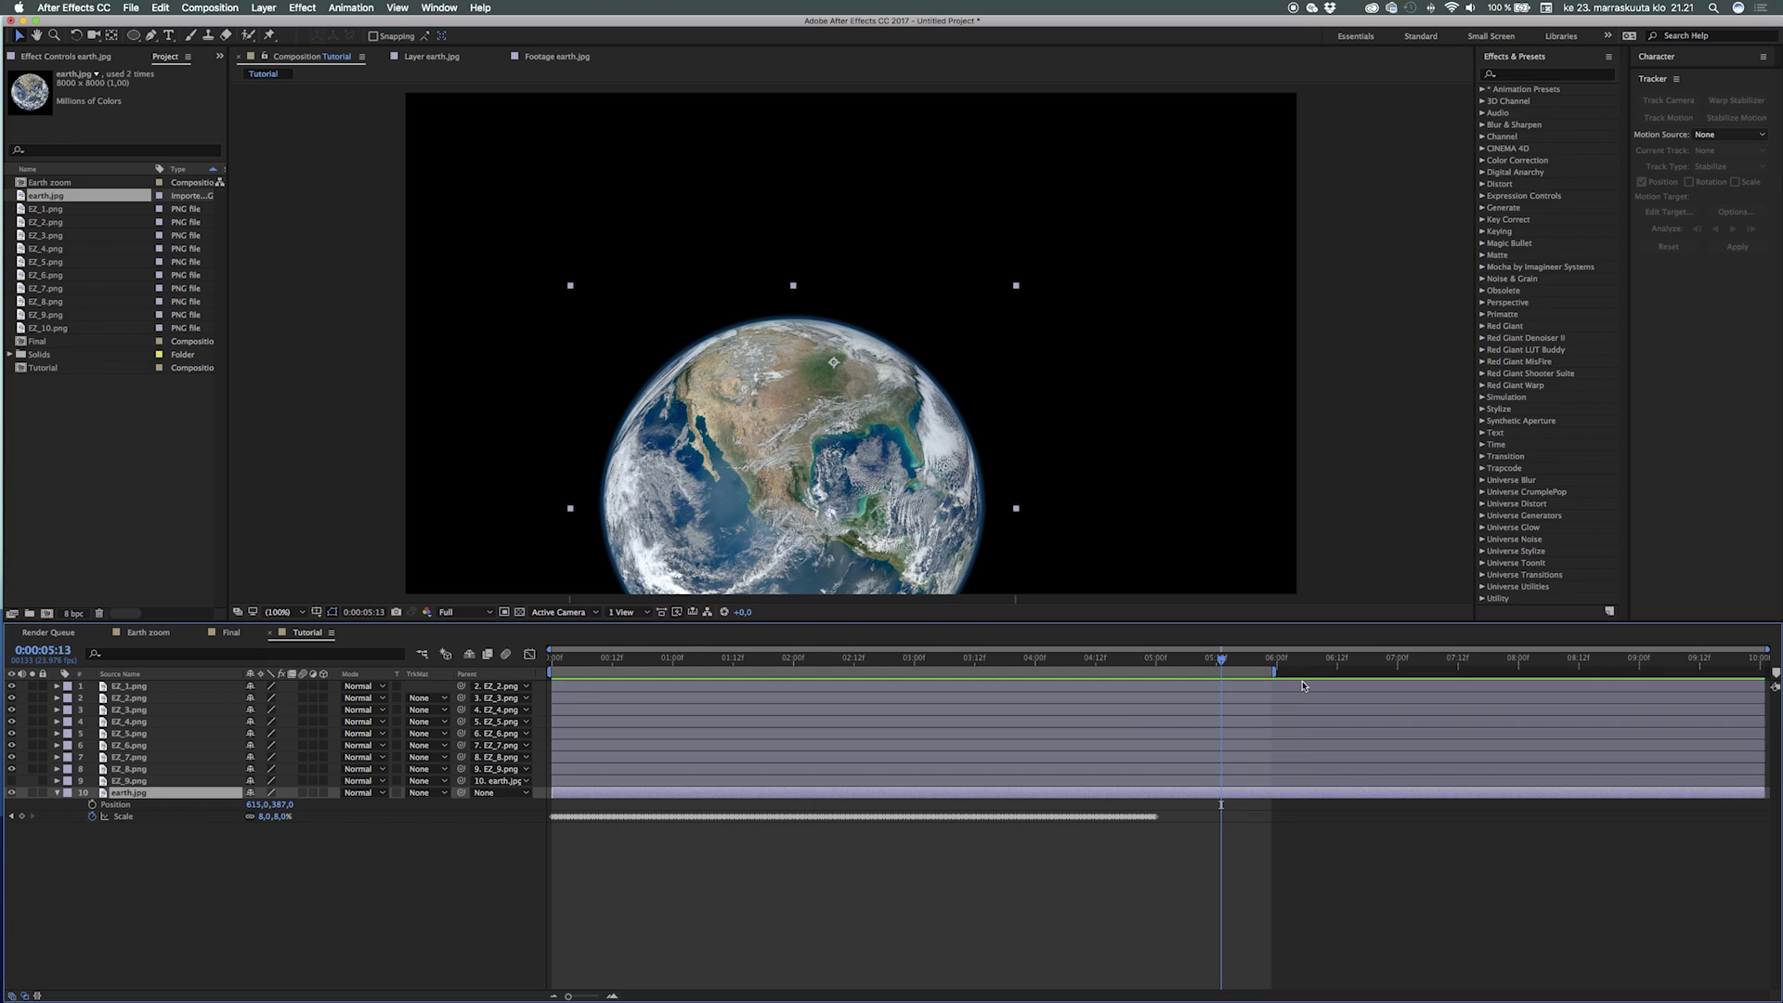
Step: Keyframe earth.jpg's Position unchanged at the start and at about 684, 179 at 0:00:05:00 to centre the globe, and preview the move
{"action": "left_click_drag", "start_coordinate": [1222, 661], "coordinate": [1158, 669]}
{"action": "left_click", "coordinate": [92, 806]}
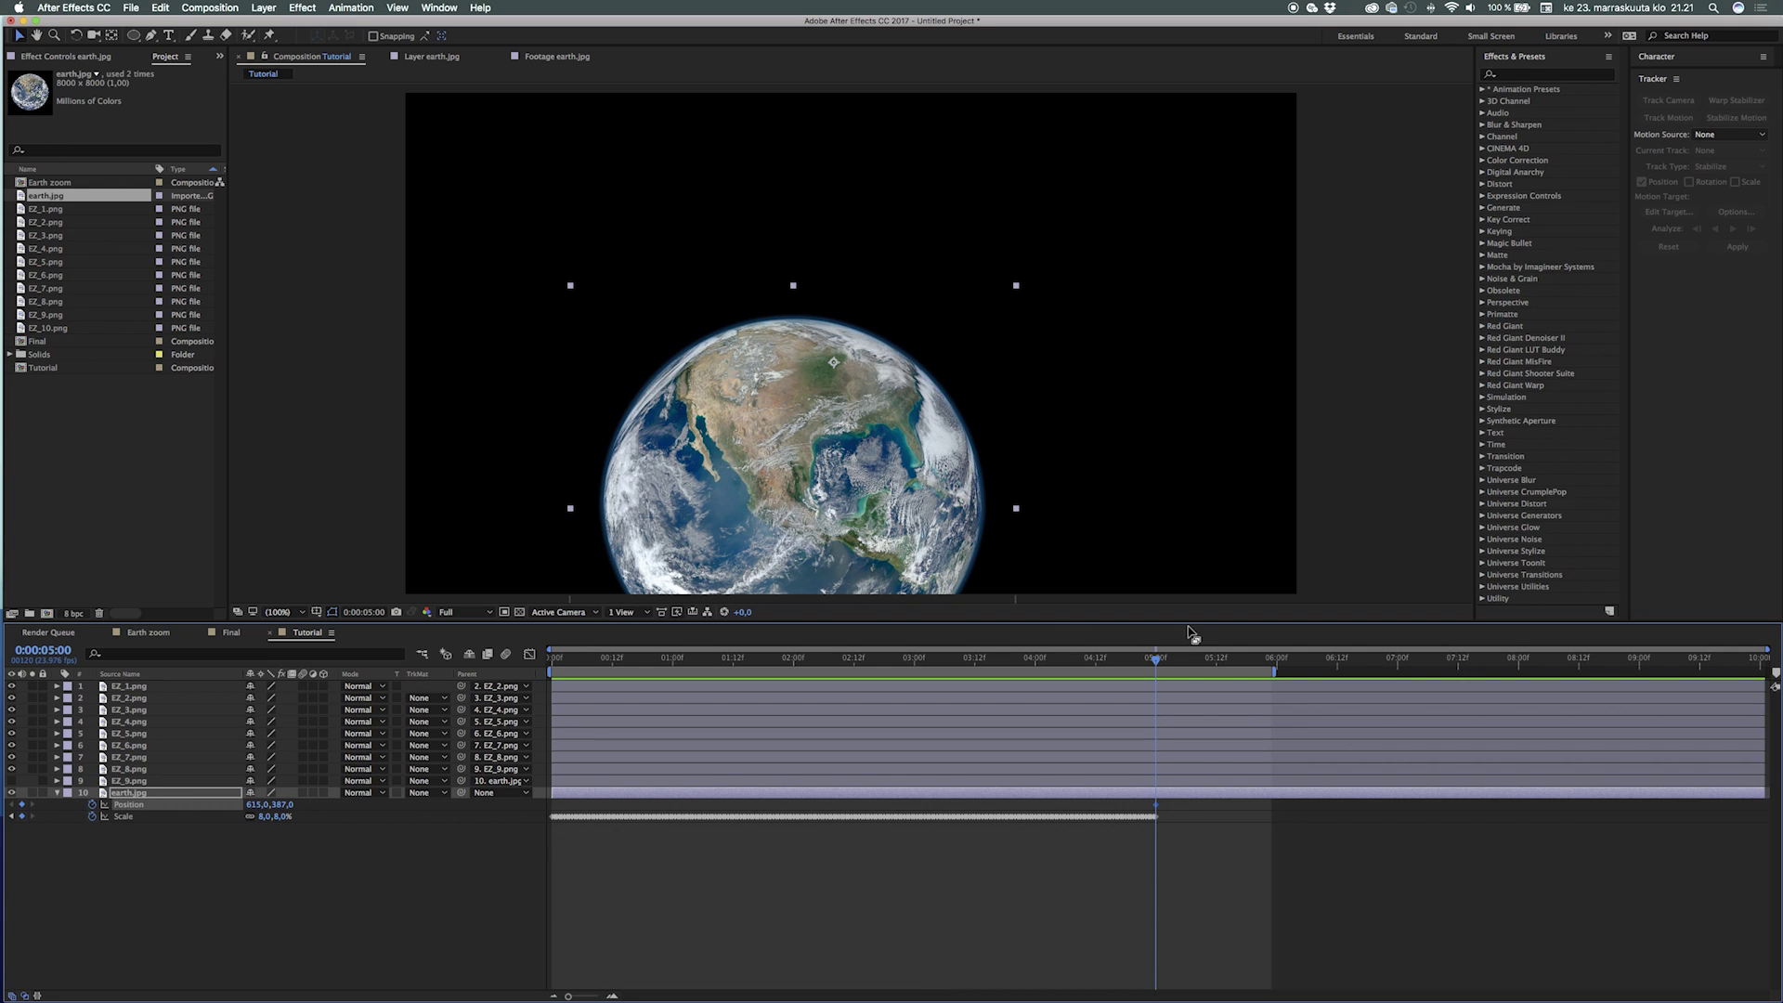
{"action": "left_click_drag", "start_coordinate": [1156, 810], "coordinate": [554, 817]}
{"action": "left_click_drag", "start_coordinate": [277, 804], "coordinate": [124, 816]}
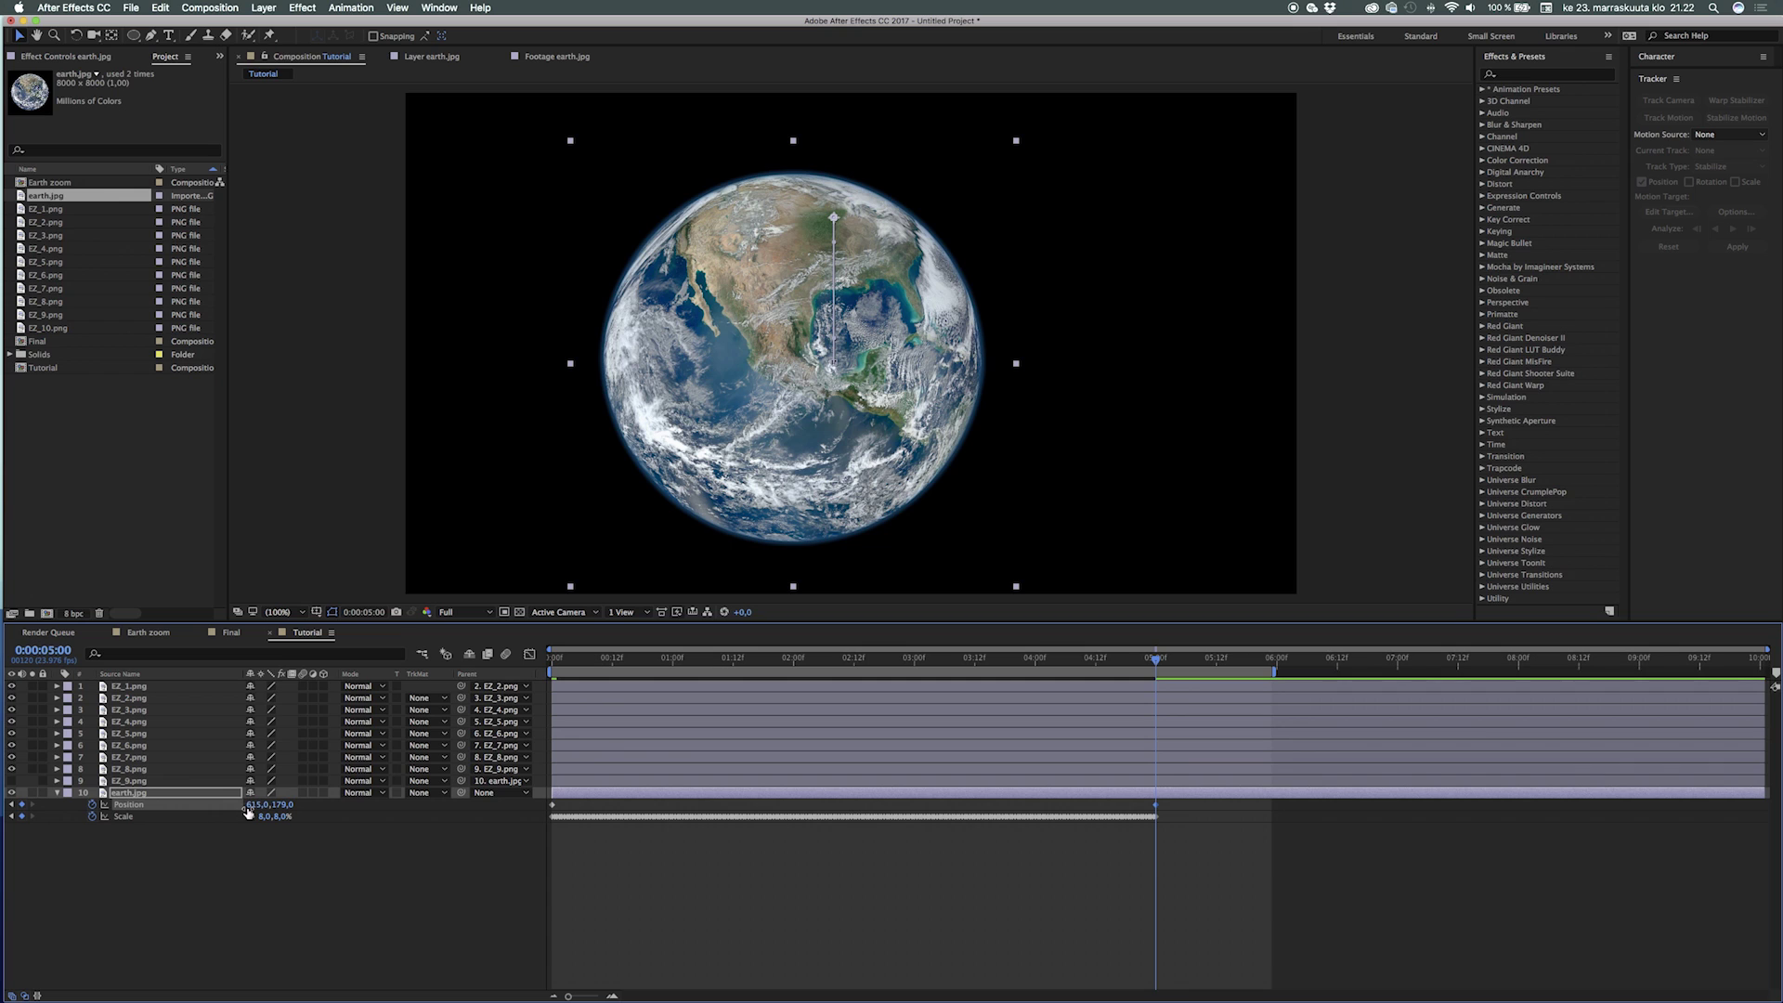
{"action": "left_click_drag", "start_coordinate": [257, 805], "coordinate": [300, 809]}
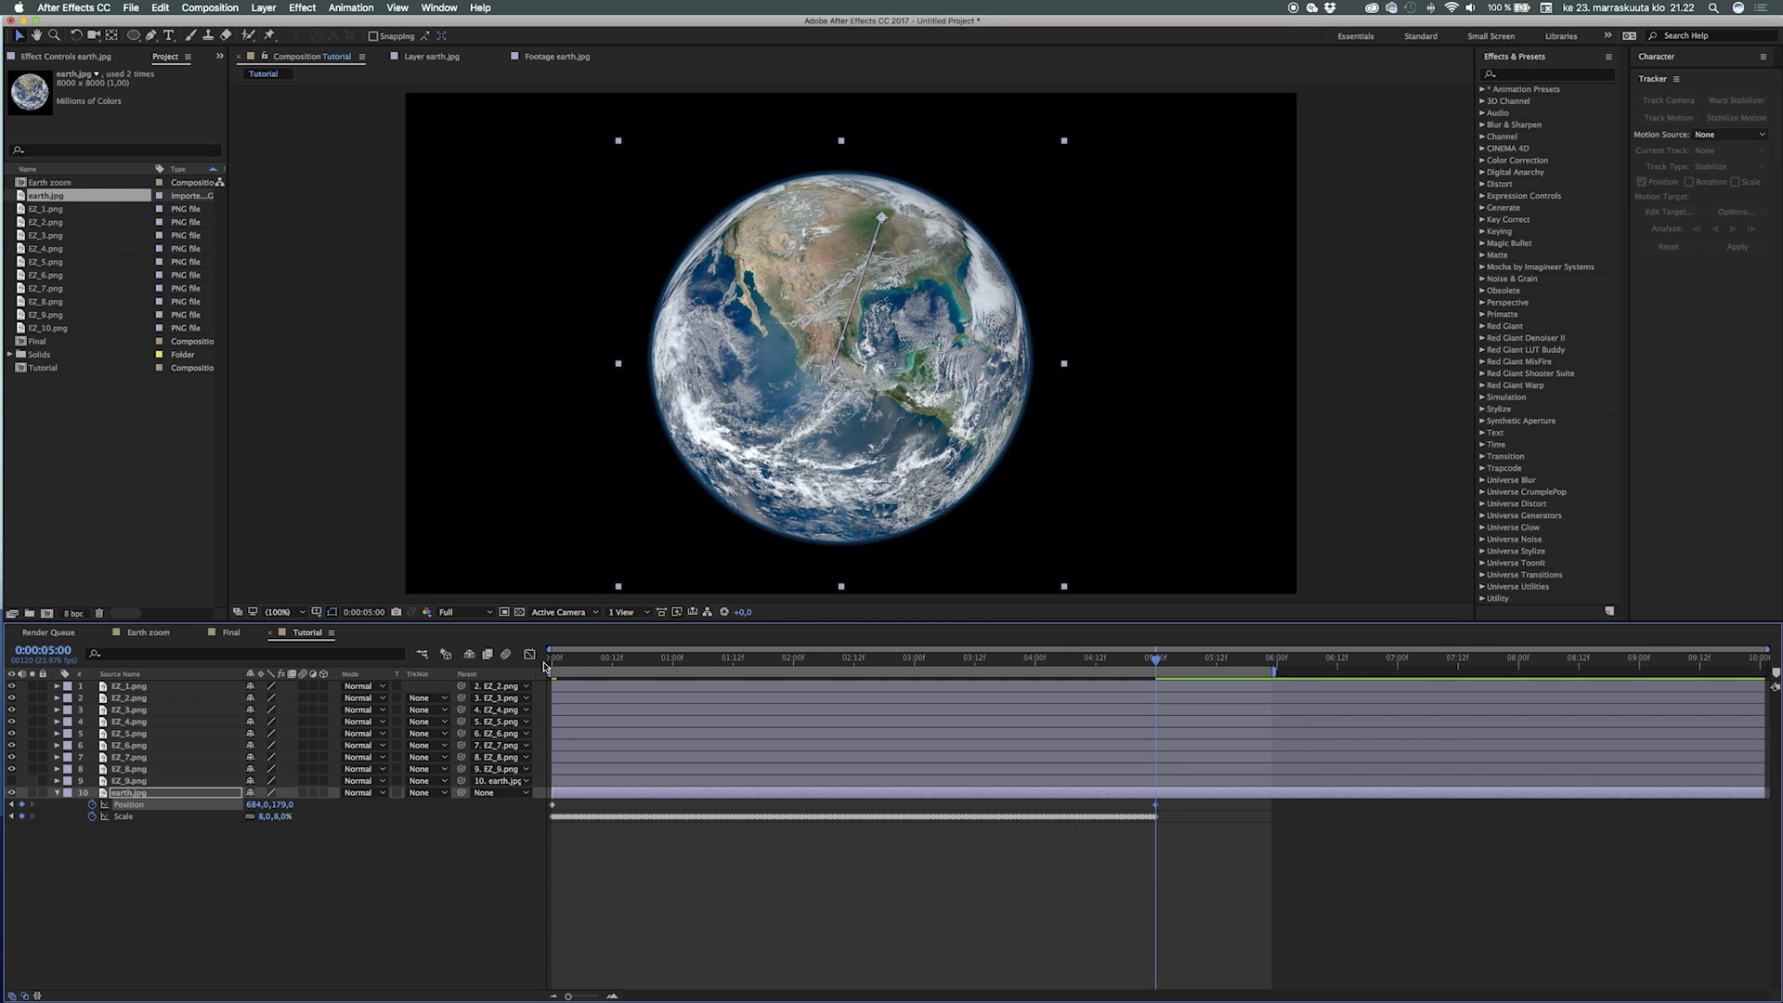
{"action": "left_click", "coordinate": [550, 667]}
{"action": "key", "text": "space"}
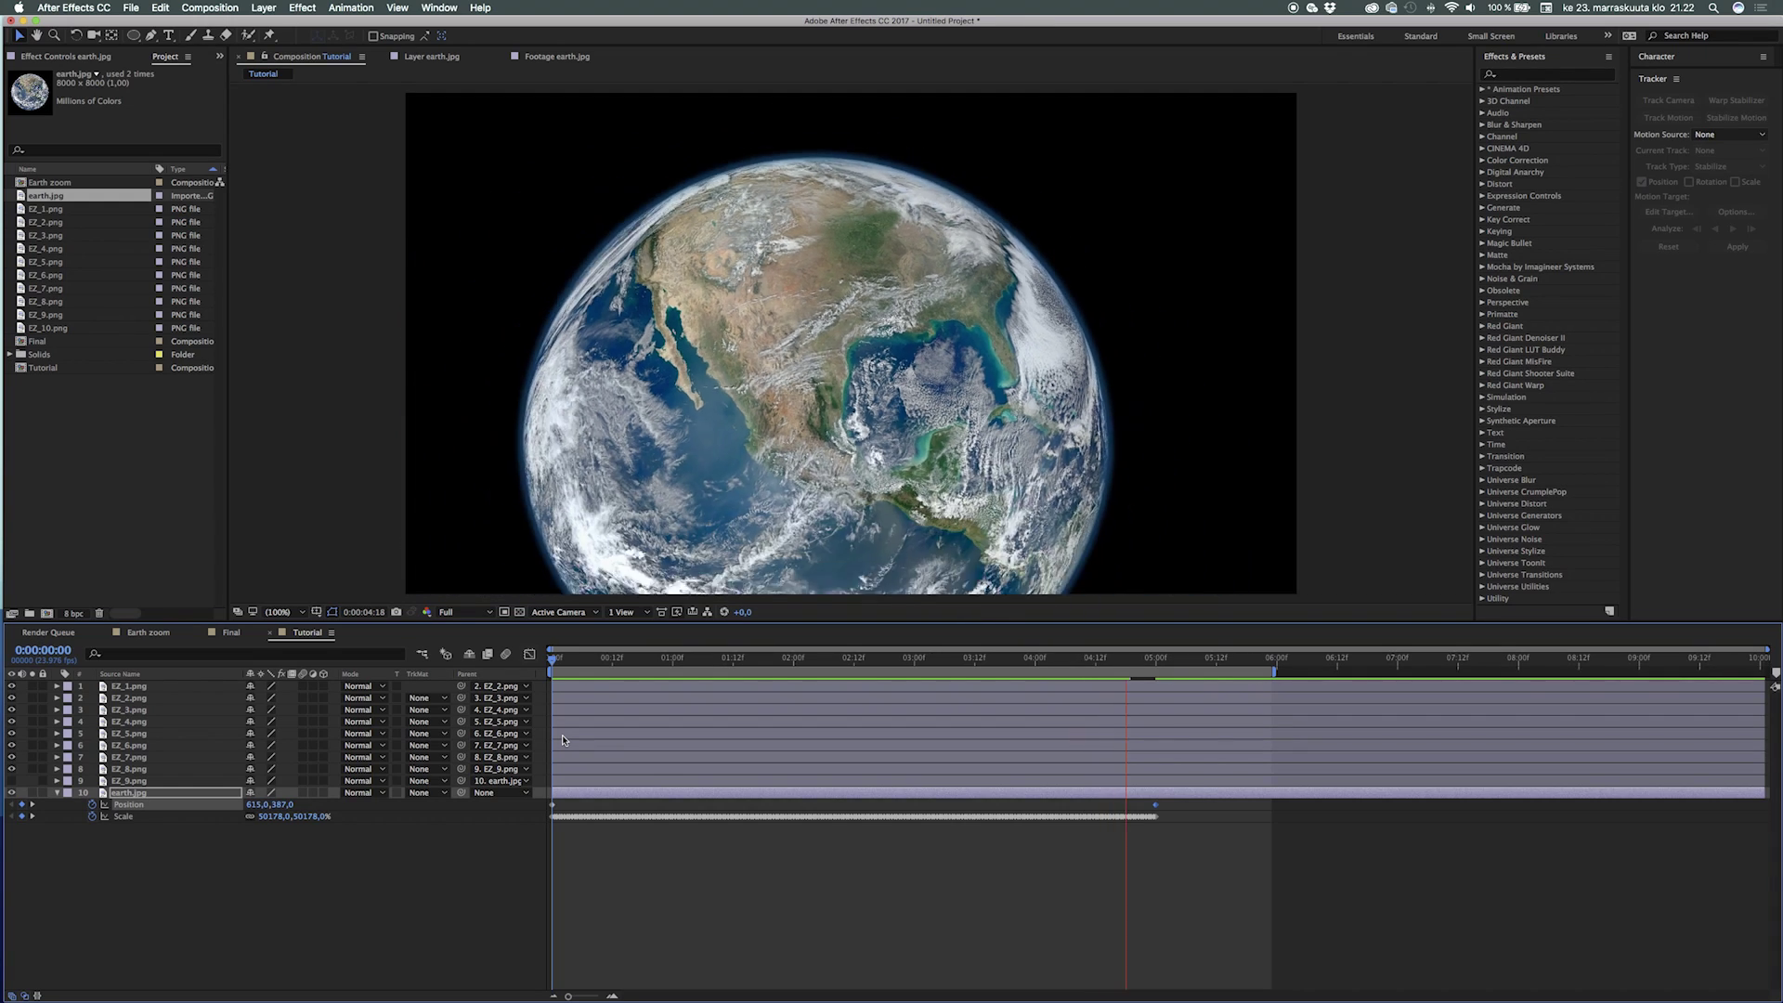
Step: Collapse earth.jpg, add a null object to the composition, and name it rotation
{"action": "left_click", "coordinate": [56, 792]}
{"action": "right_click", "coordinate": [134, 858]}
{"action": "mouse_move", "coordinate": [190, 866]}
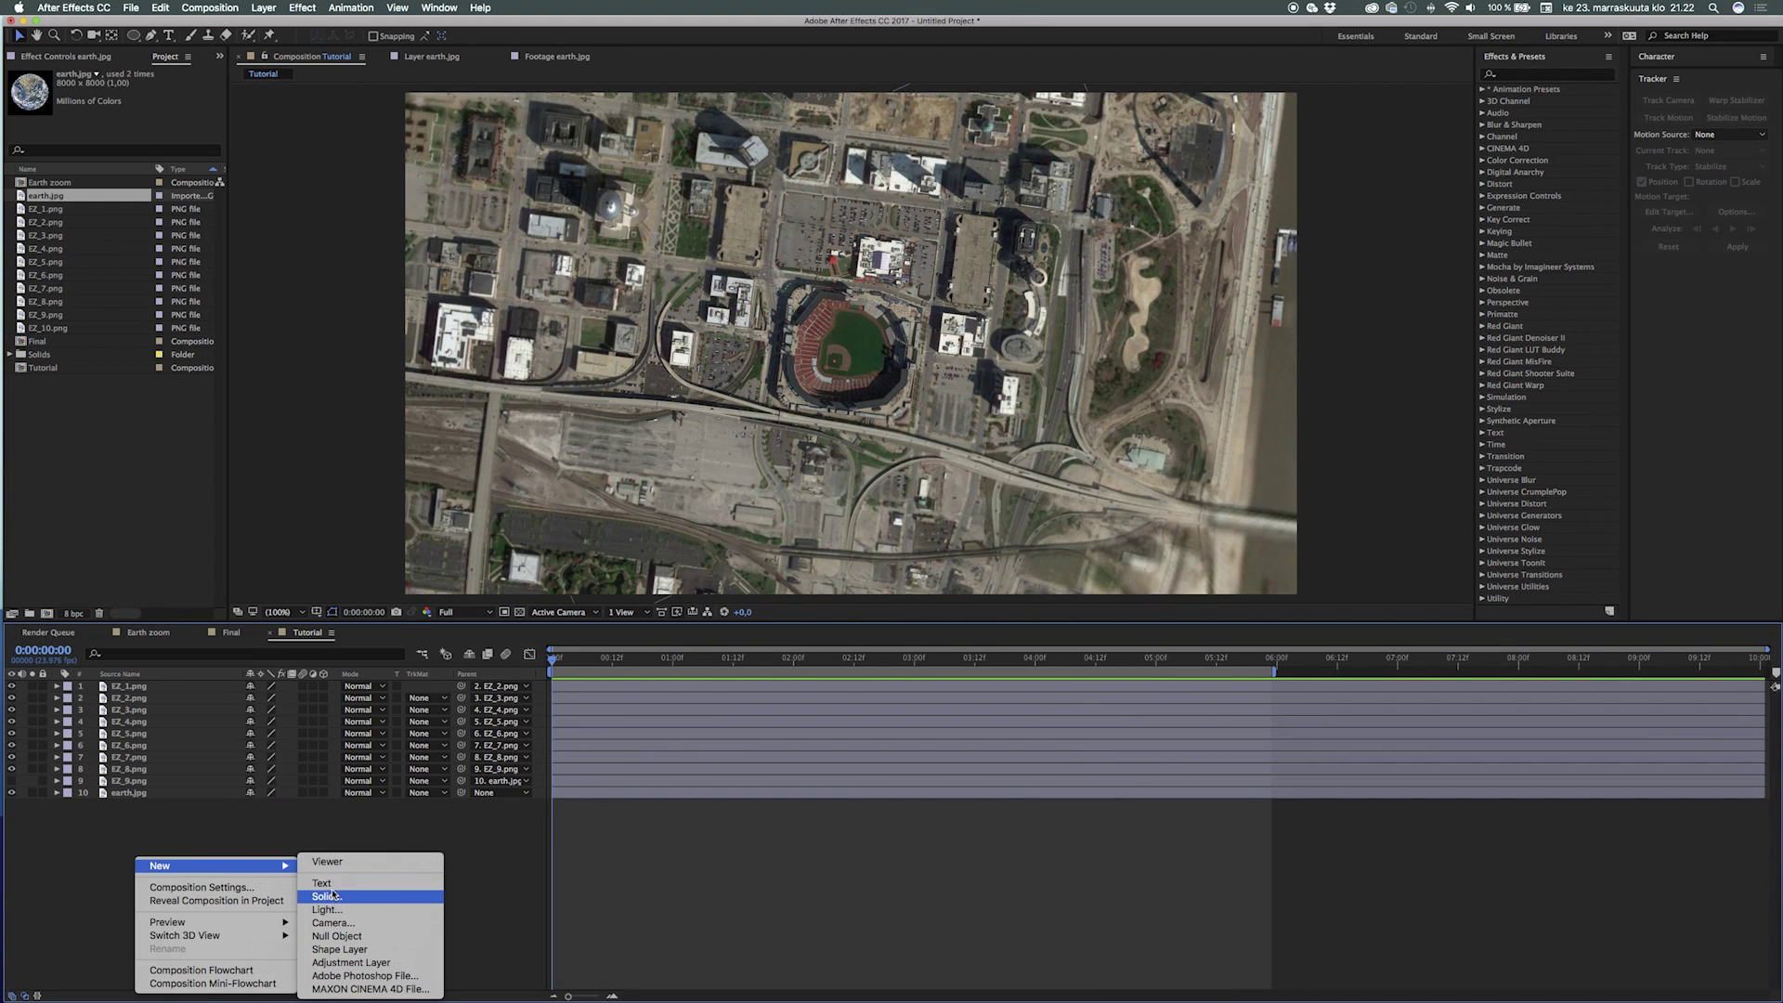
{"action": "left_click", "coordinate": [336, 937]}
{"action": "key", "text": "Return"}
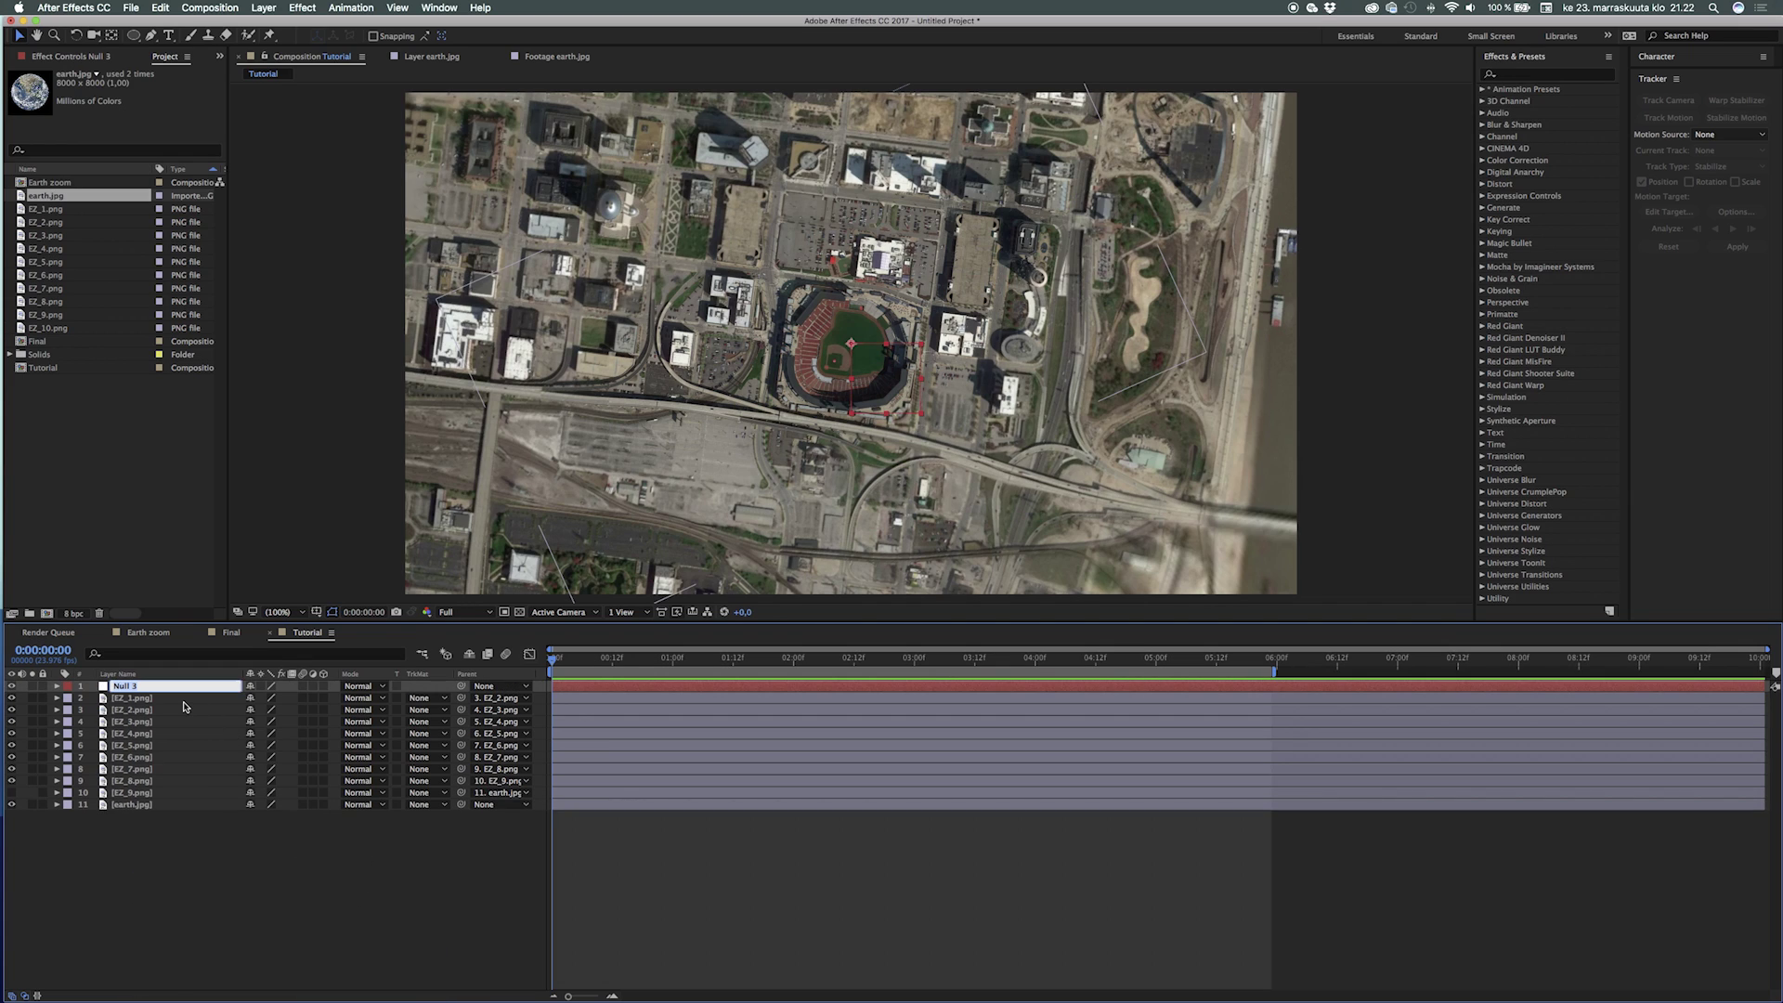
{"action": "type", "text": "rotation"}
{"action": "key", "text": "Return"}
Step: Parent the earth.jpg layer to the rotation null and select the null
{"action": "left_click", "coordinate": [128, 833]}
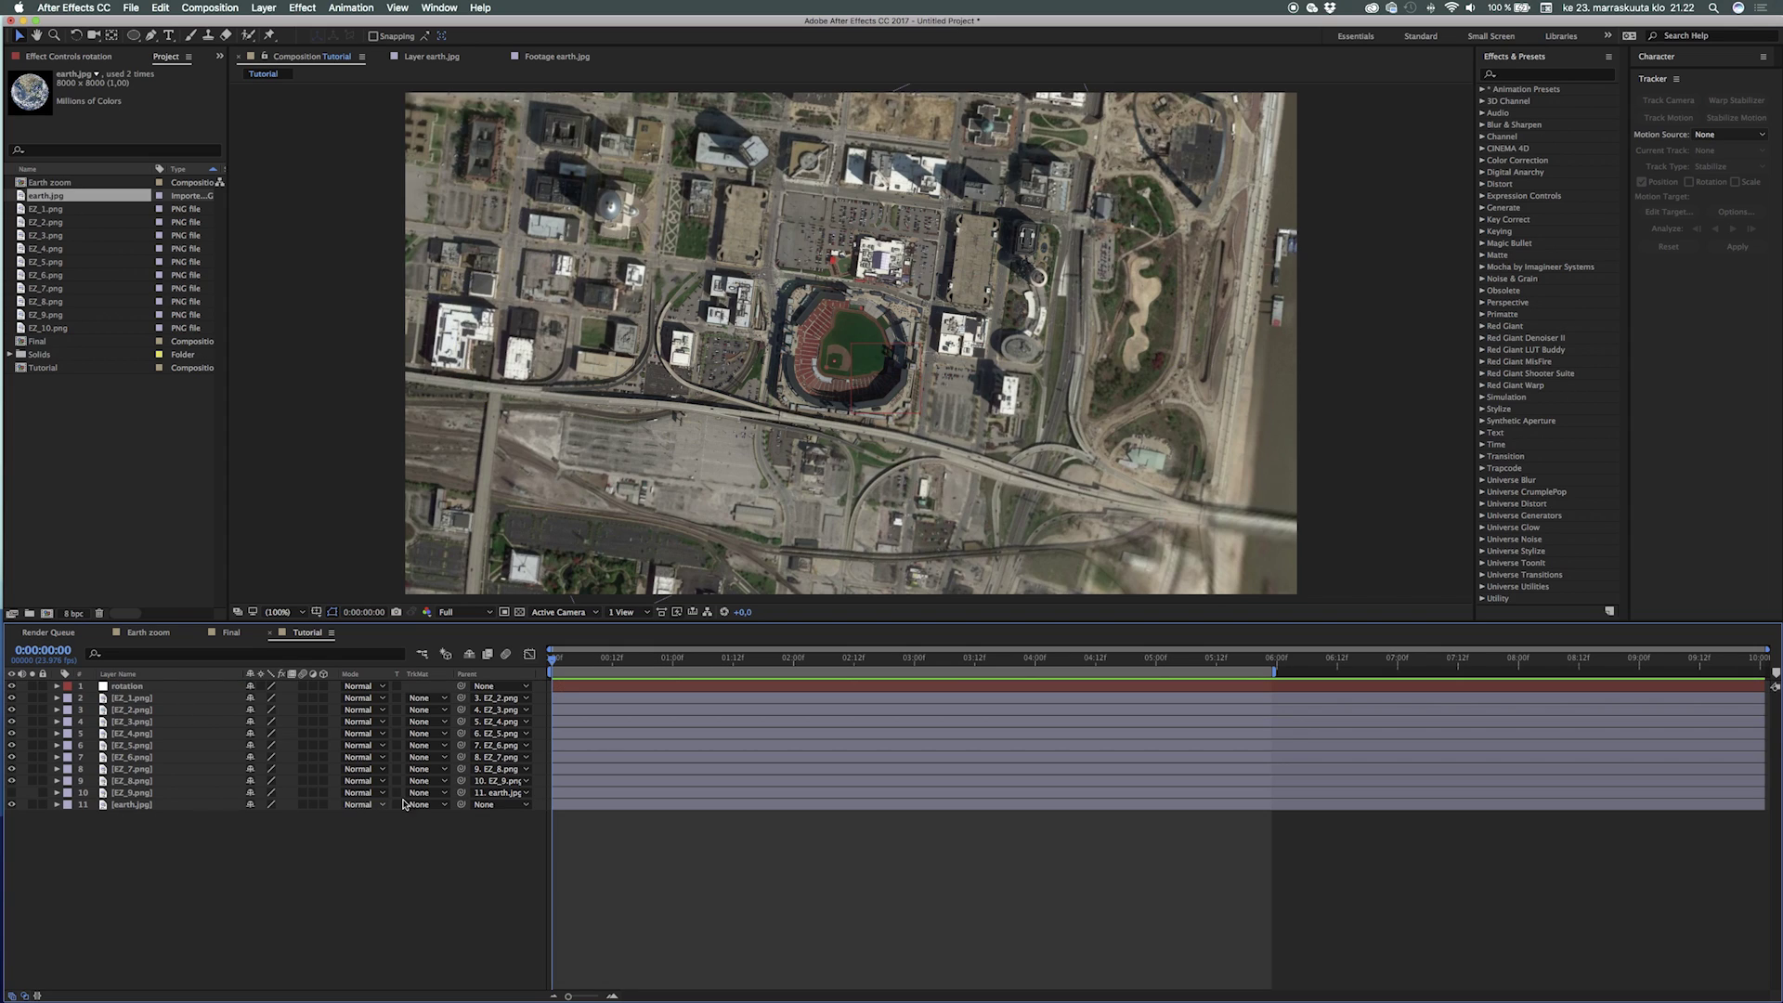
{"action": "left_click_drag", "start_coordinate": [461, 805], "coordinate": [143, 690]}
{"action": "left_click", "coordinate": [564, 692]}
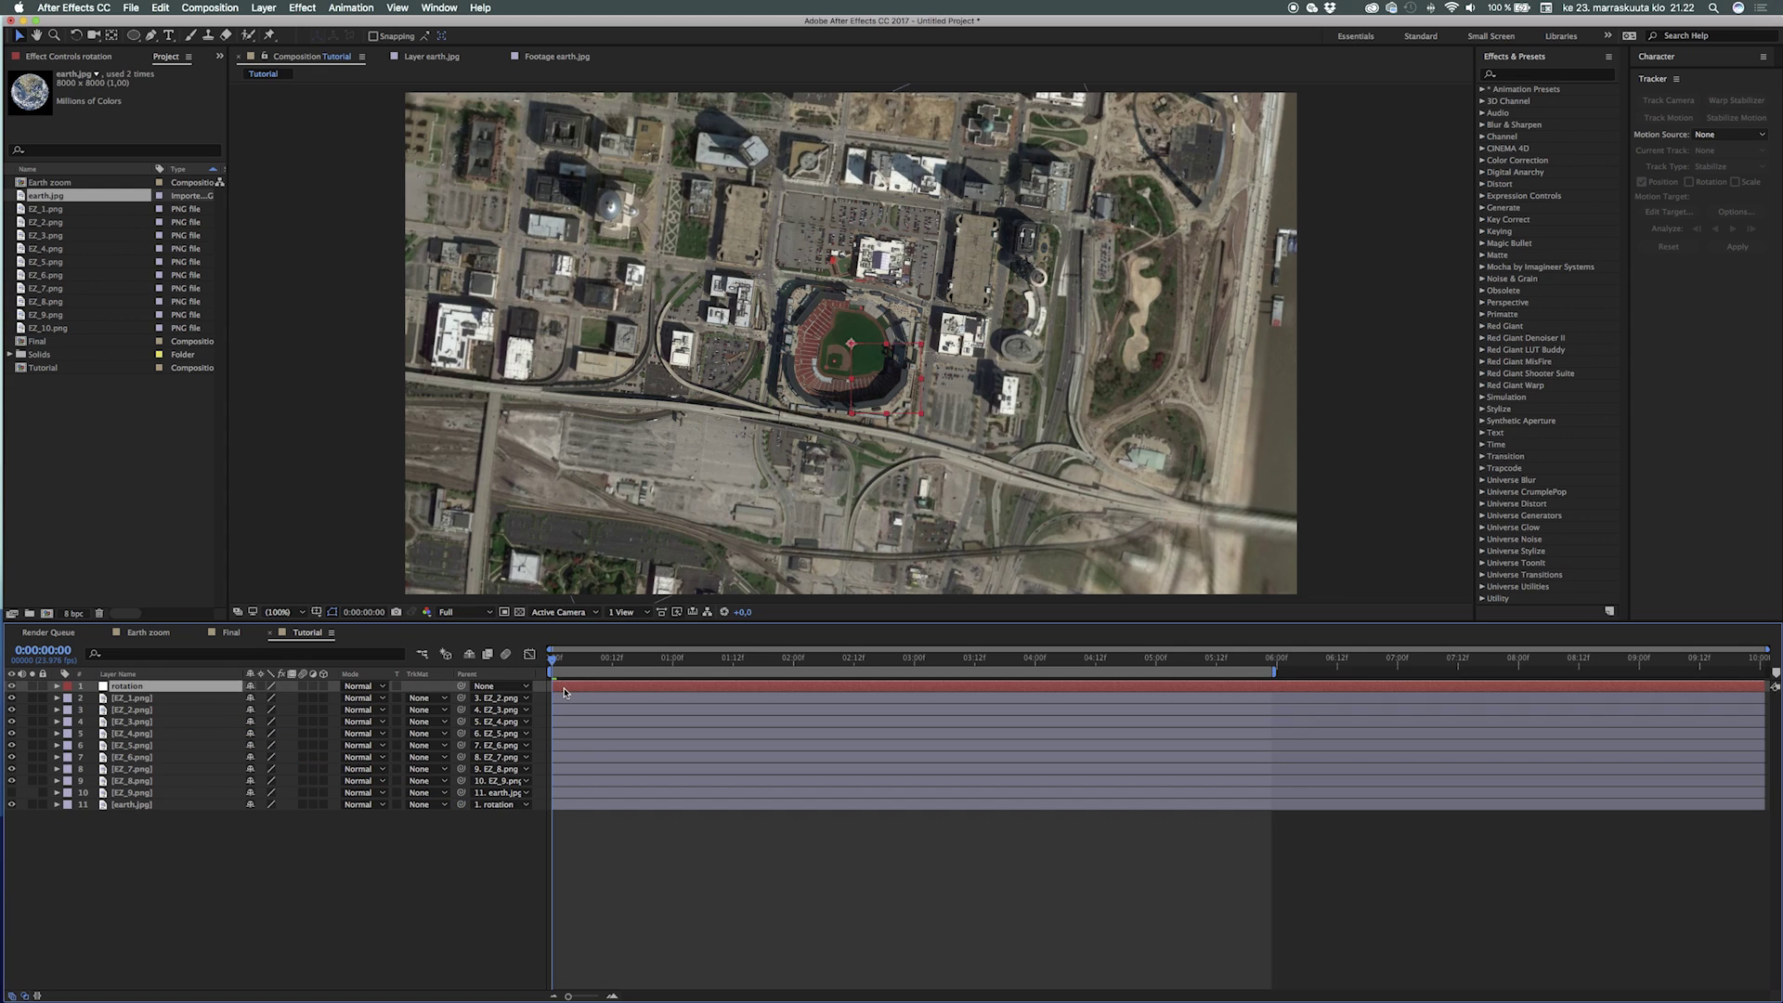
Step: Set the null's Rotation to about -186.7° at 0:00:00:00, levelling the streets around the stadium
{"action": "key", "text": "r"}
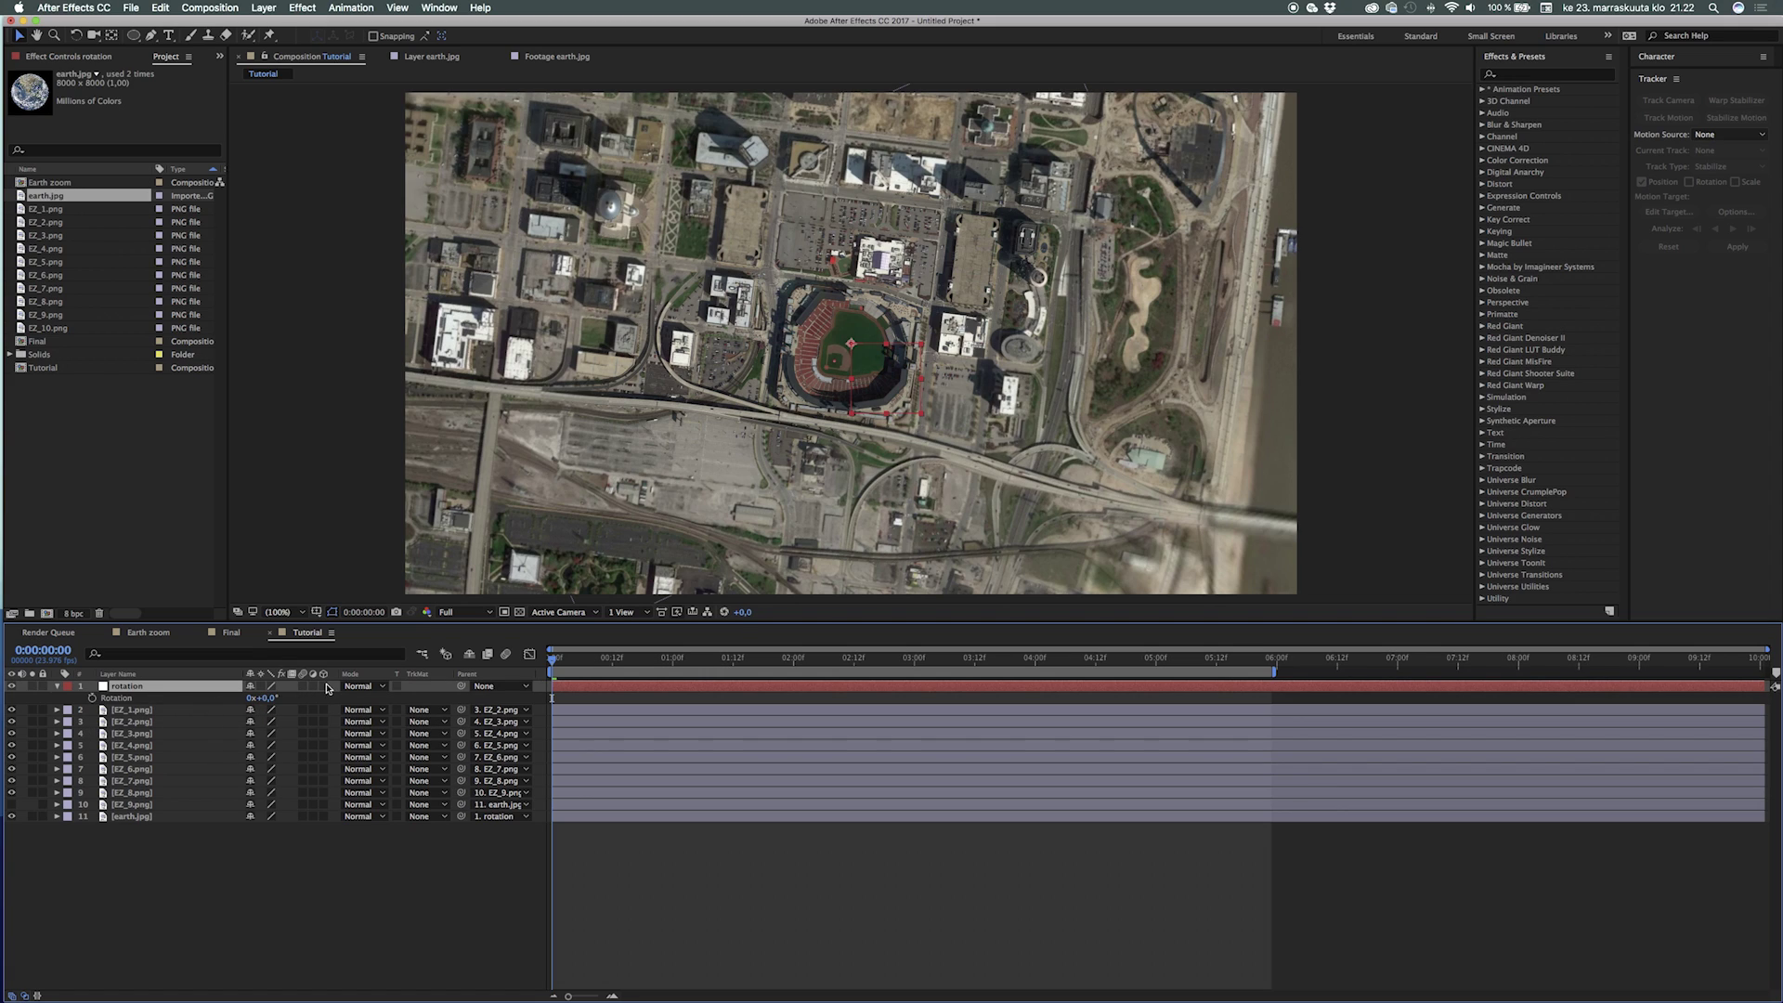
{"action": "left_click", "coordinate": [272, 698]}
{"action": "key", "text": "Return"}
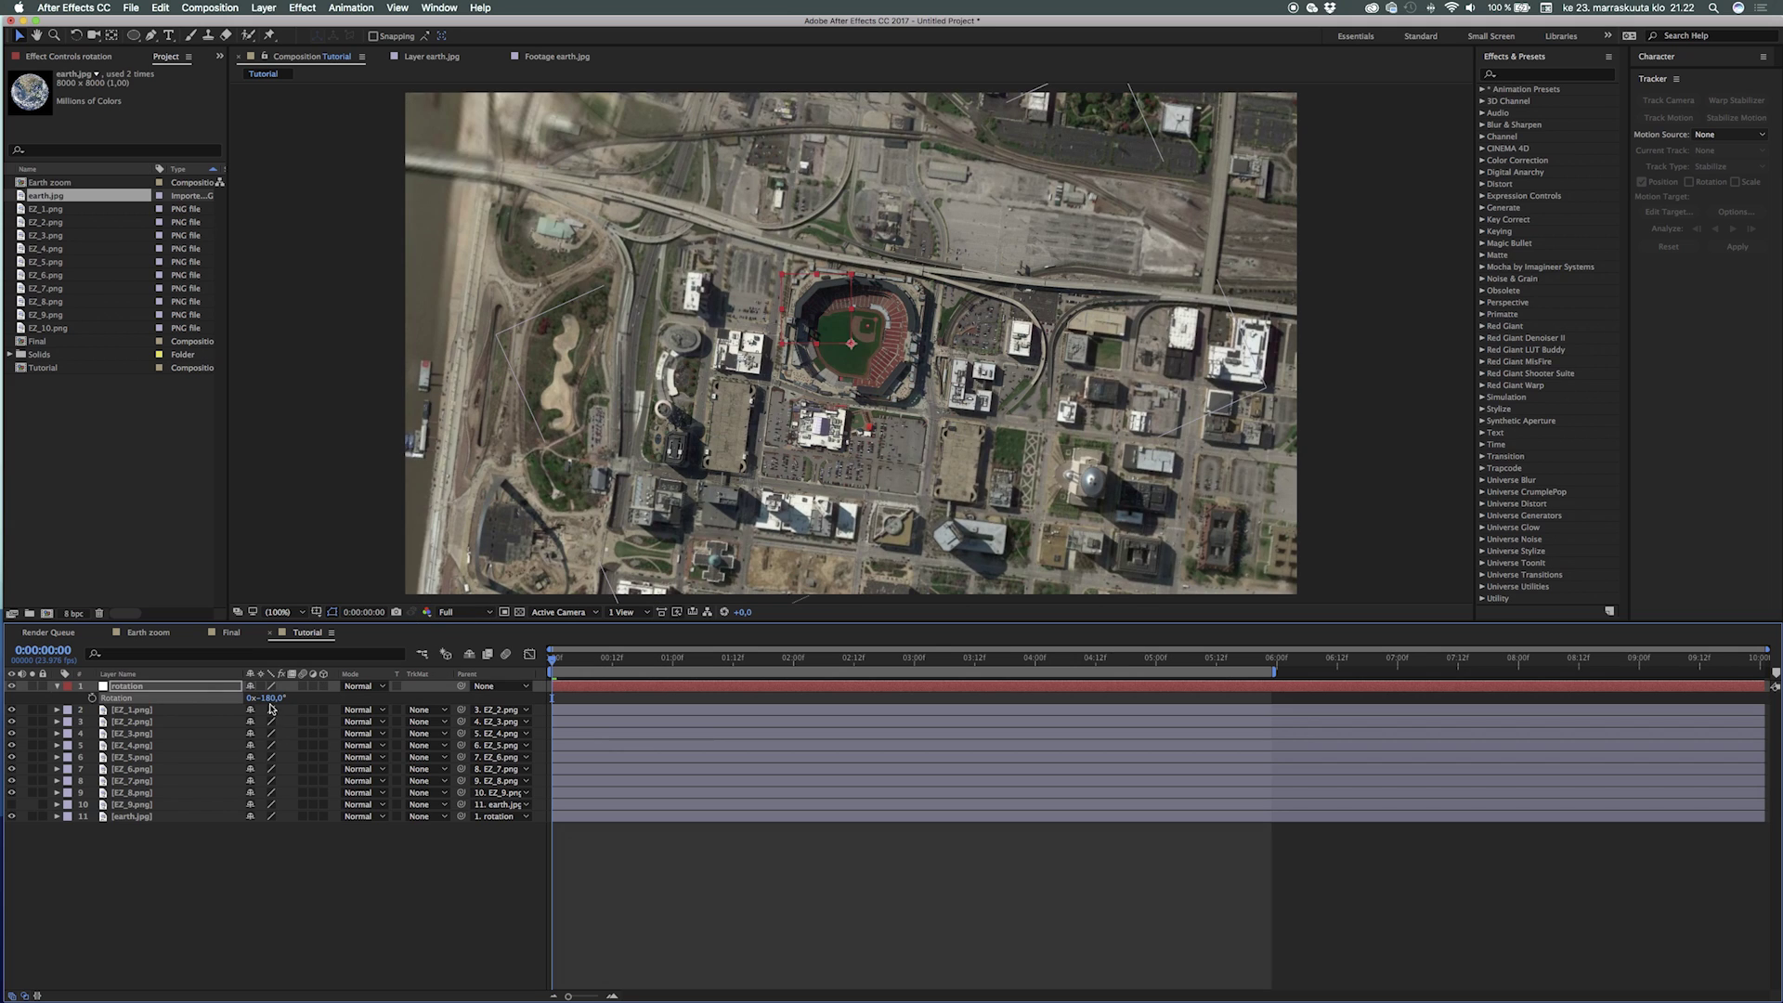
{"action": "left_click_drag", "start_coordinate": [274, 699], "coordinate": [269, 700]}
{"action": "left_click_drag", "start_coordinate": [269, 701], "coordinate": [269, 701]}
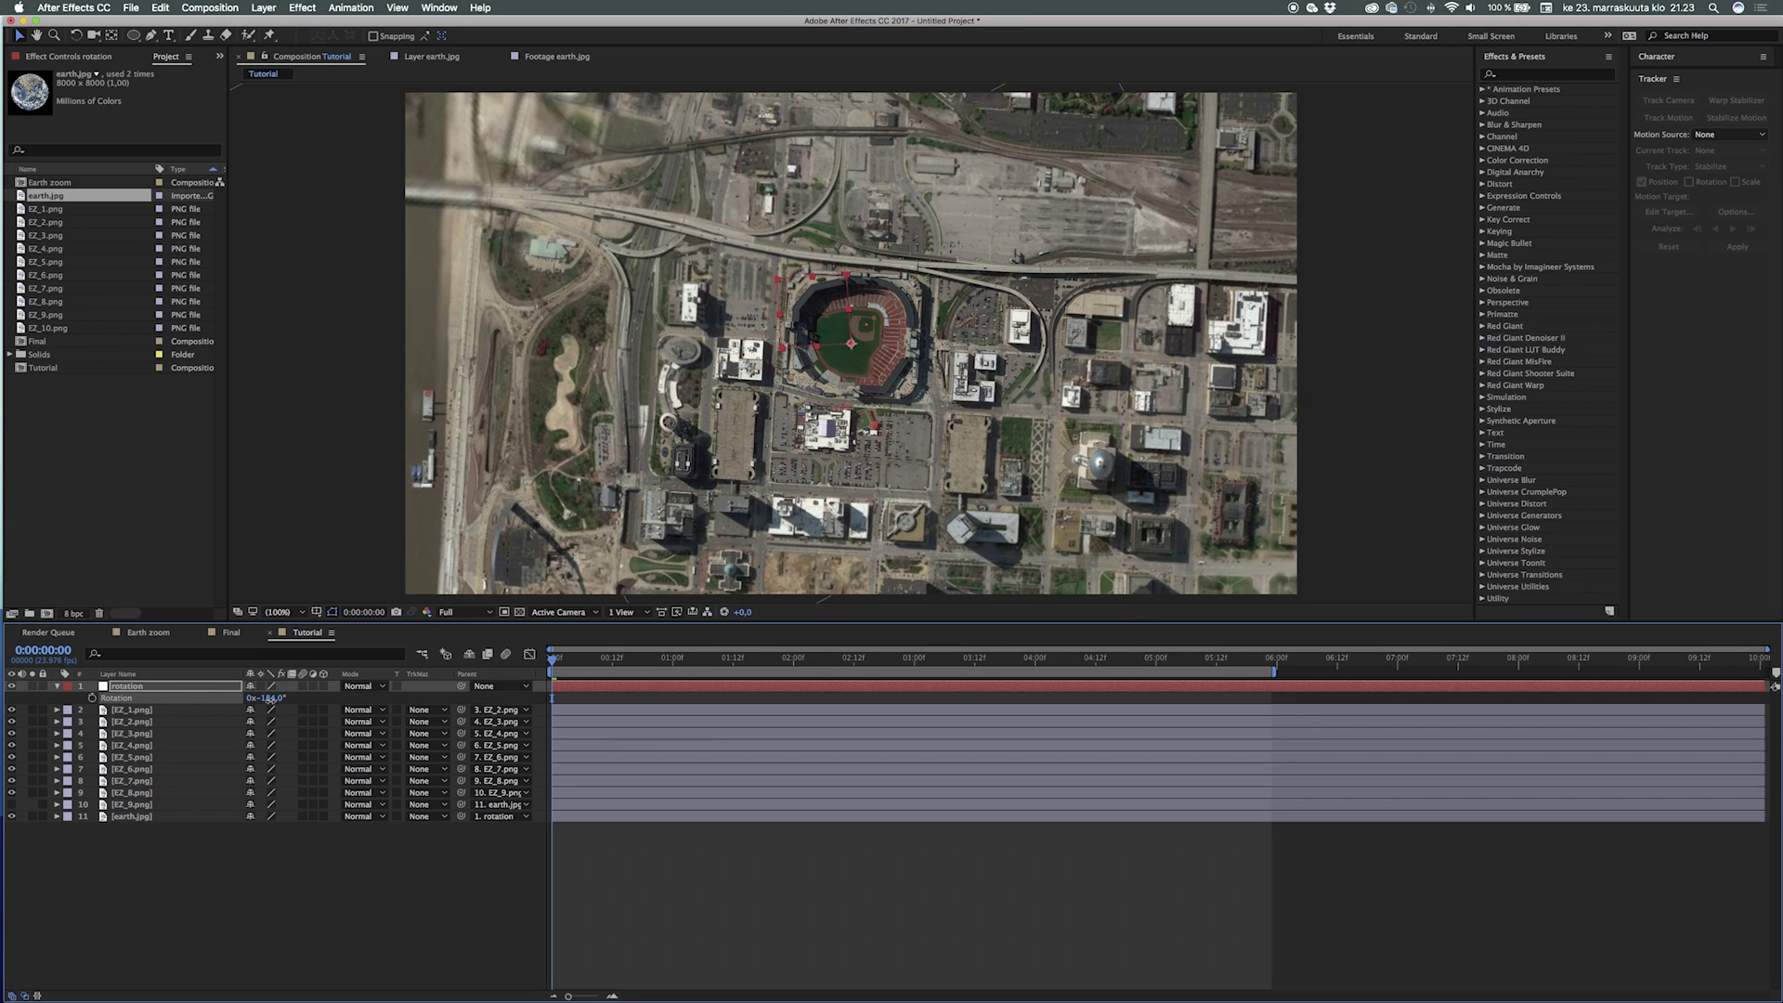
{"action": "key", "text": "super+r"}
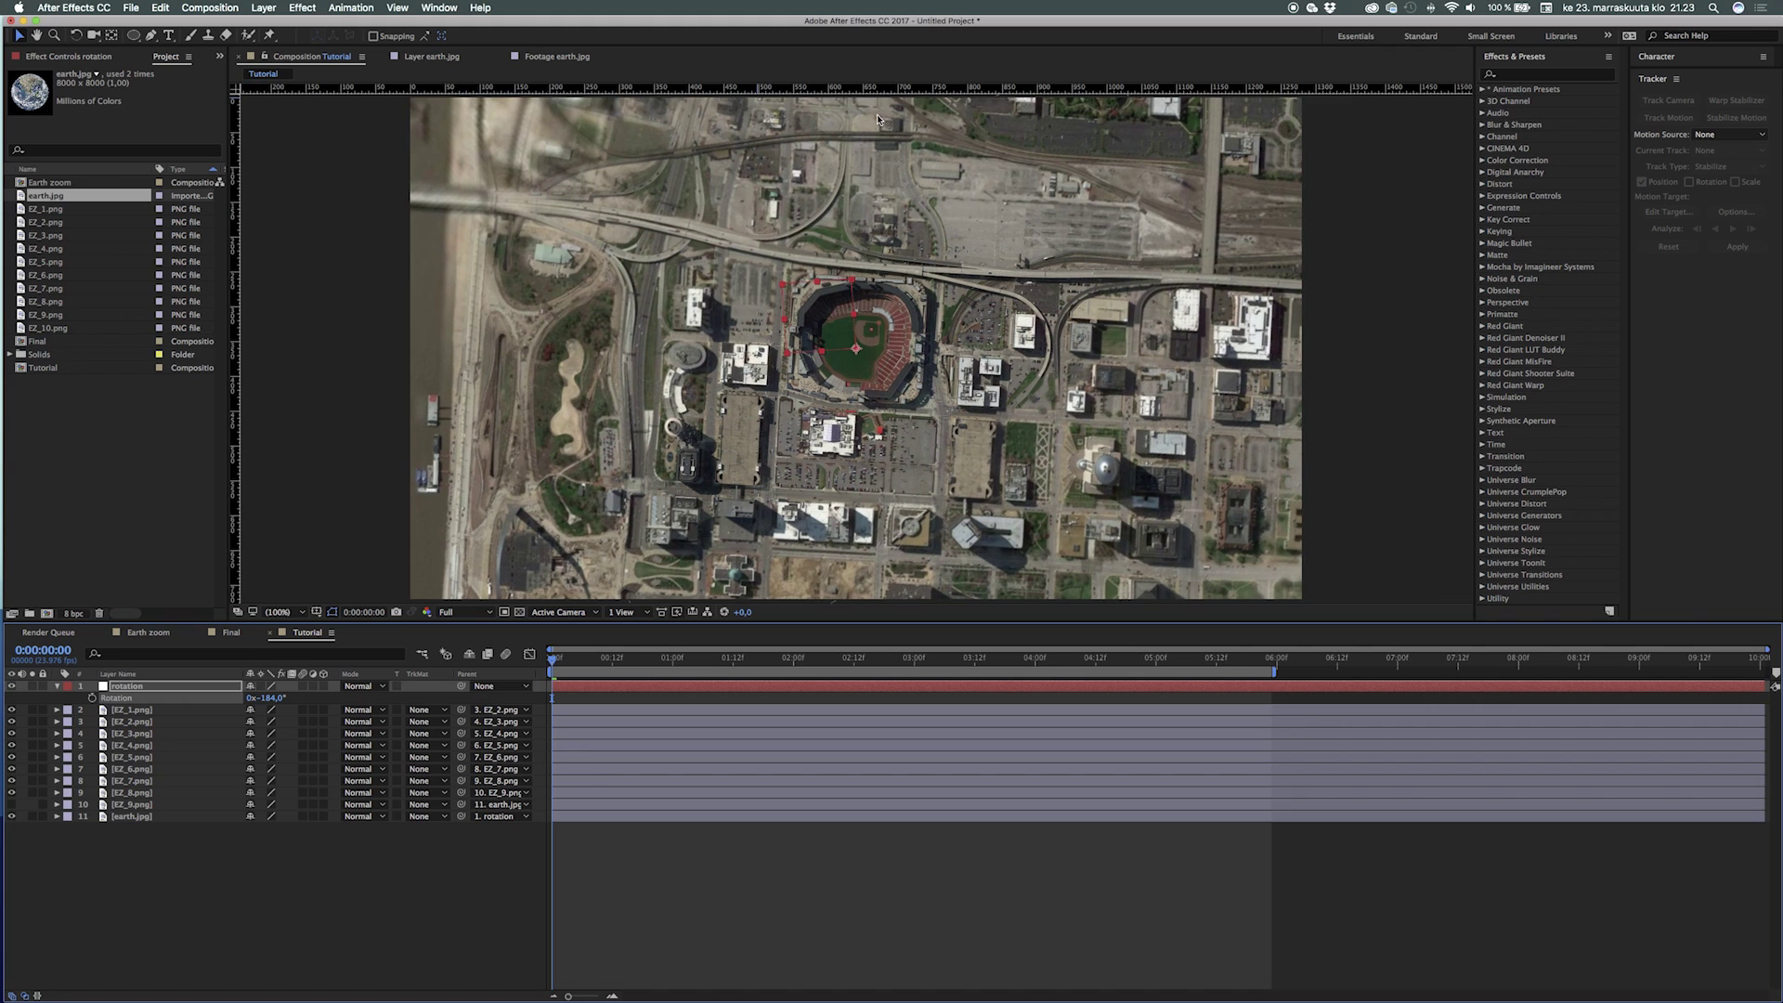
{"action": "key", "text": "super+r"}
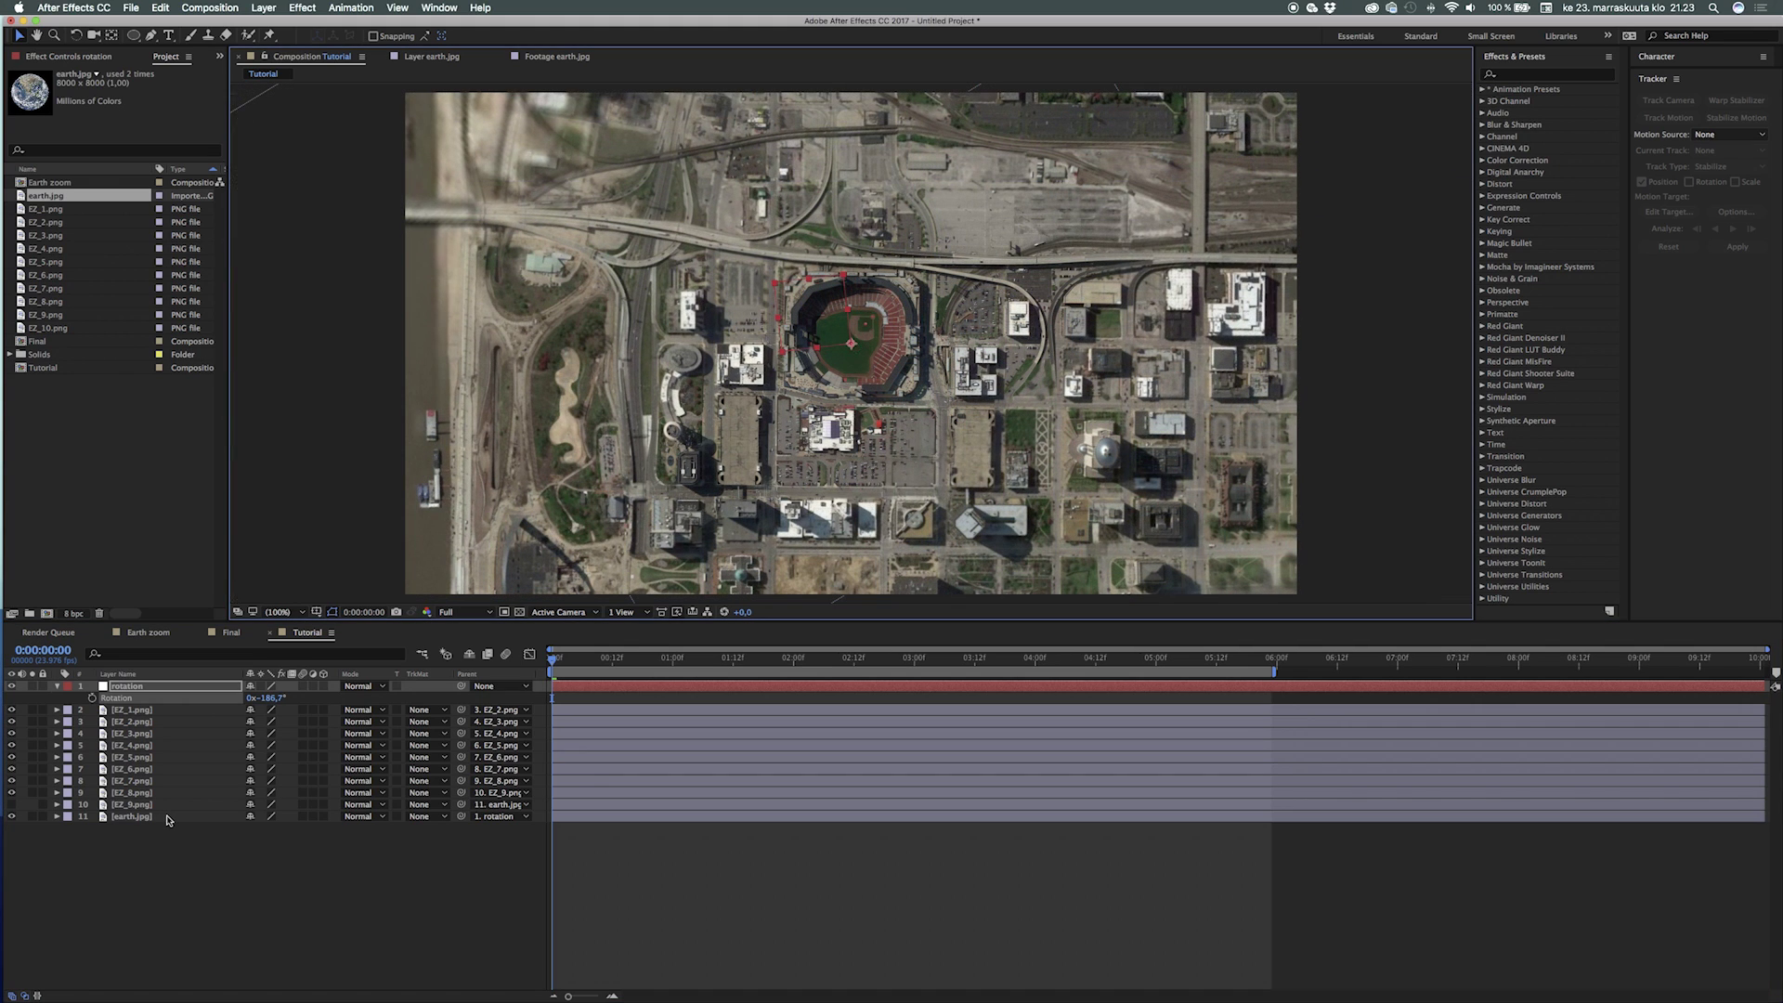
Step: Reveal earth.jpg's Scale keyframes and keyframe the null's Rotation at the start and at 0° at 0:00:05:00
{"action": "left_click", "coordinate": [168, 817]}
{"action": "key", "text": "u"}
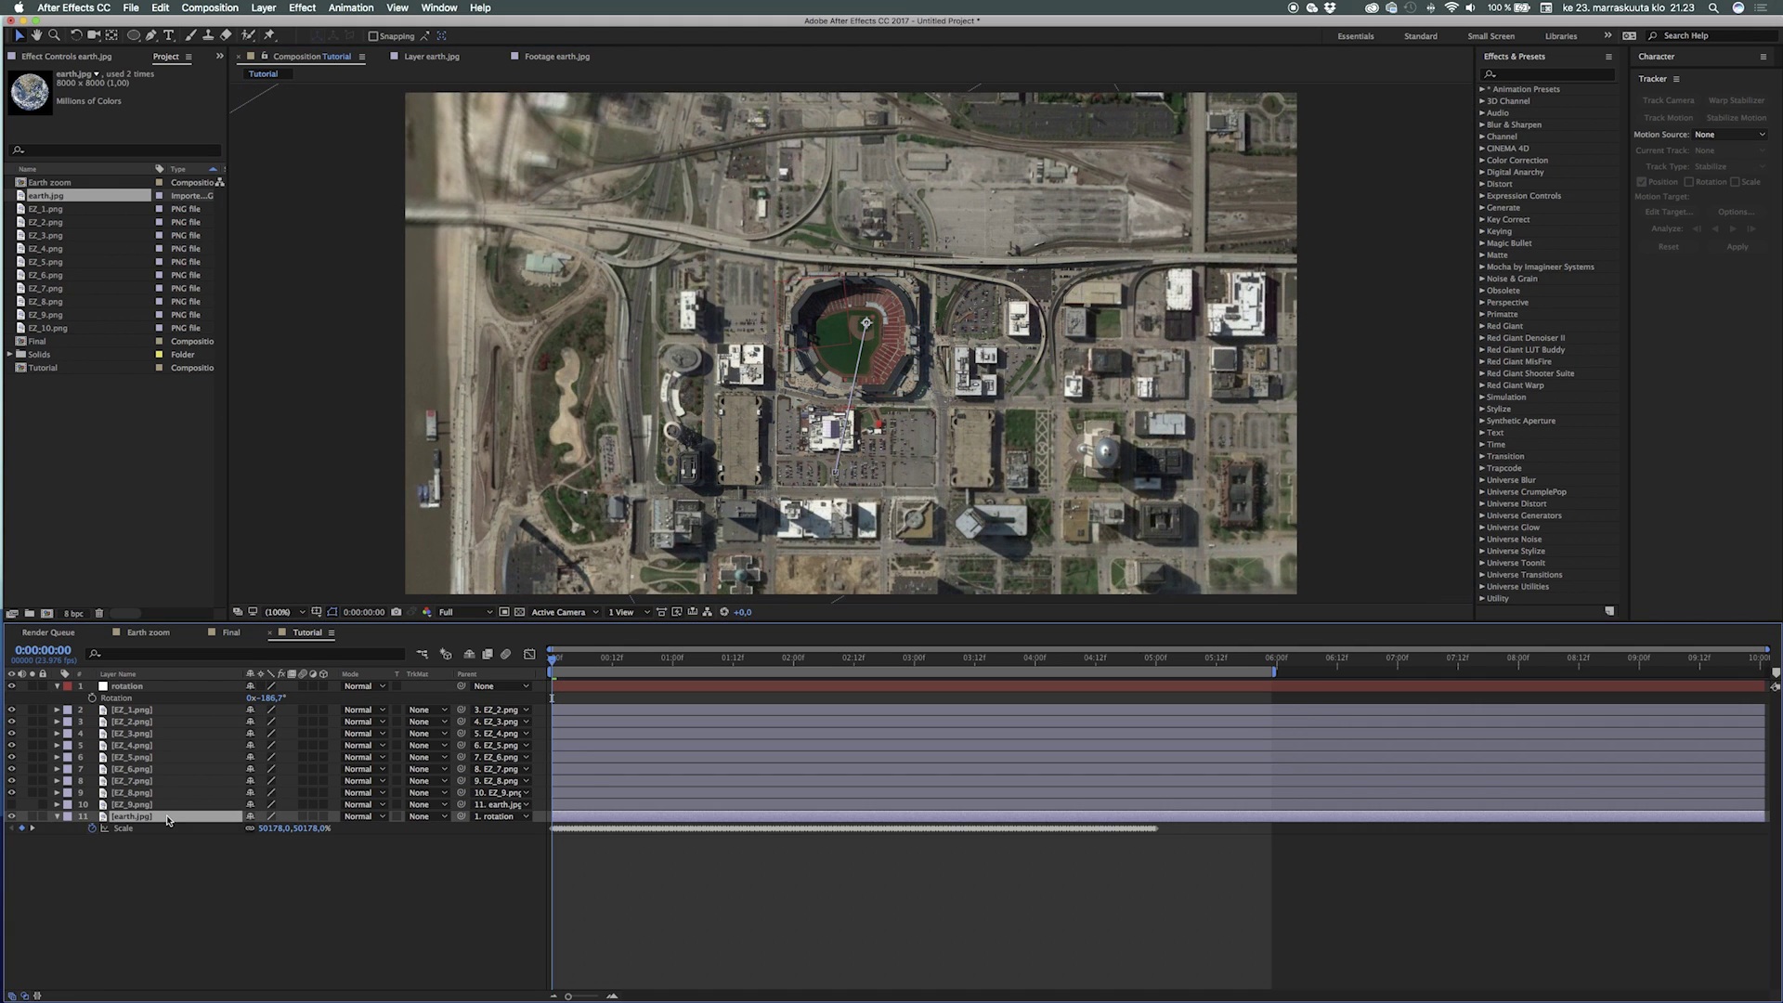
{"action": "left_click", "coordinate": [104, 699]}
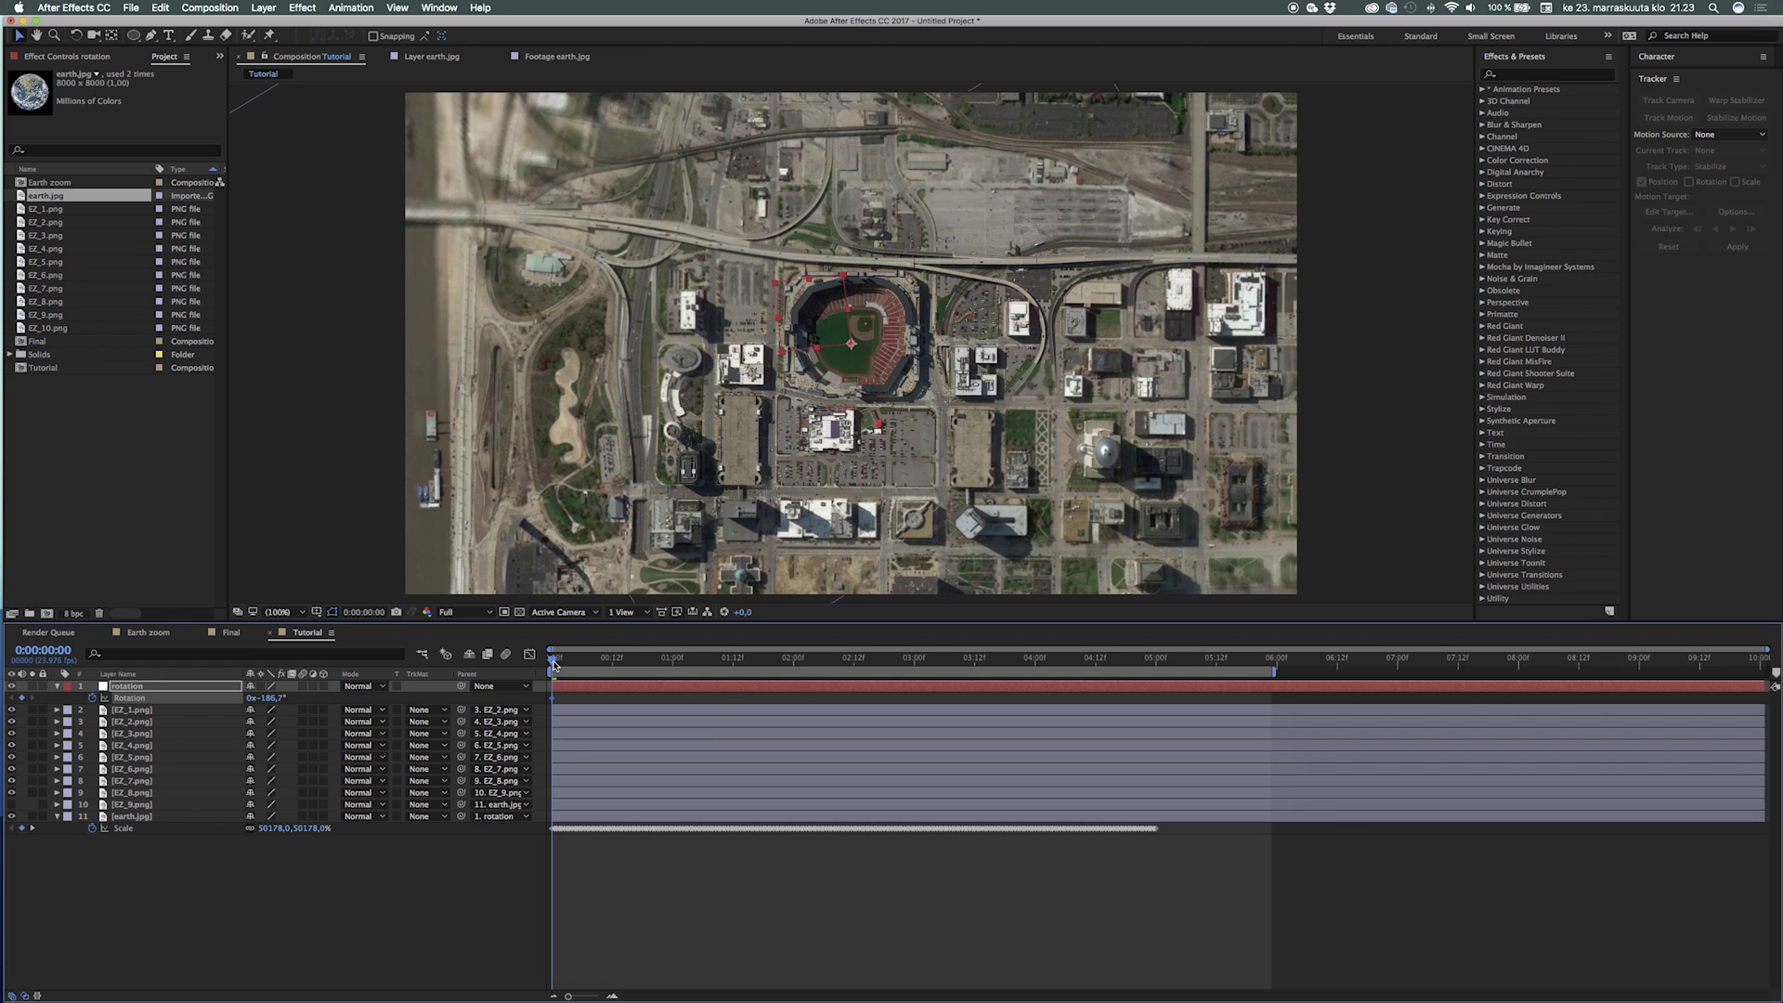
{"action": "left_click_drag", "start_coordinate": [635, 675], "coordinate": [1158, 758]}
{"action": "left_click", "coordinate": [271, 700]}
{"action": "type", "text": "0"}
{"action": "key", "text": "Return"}
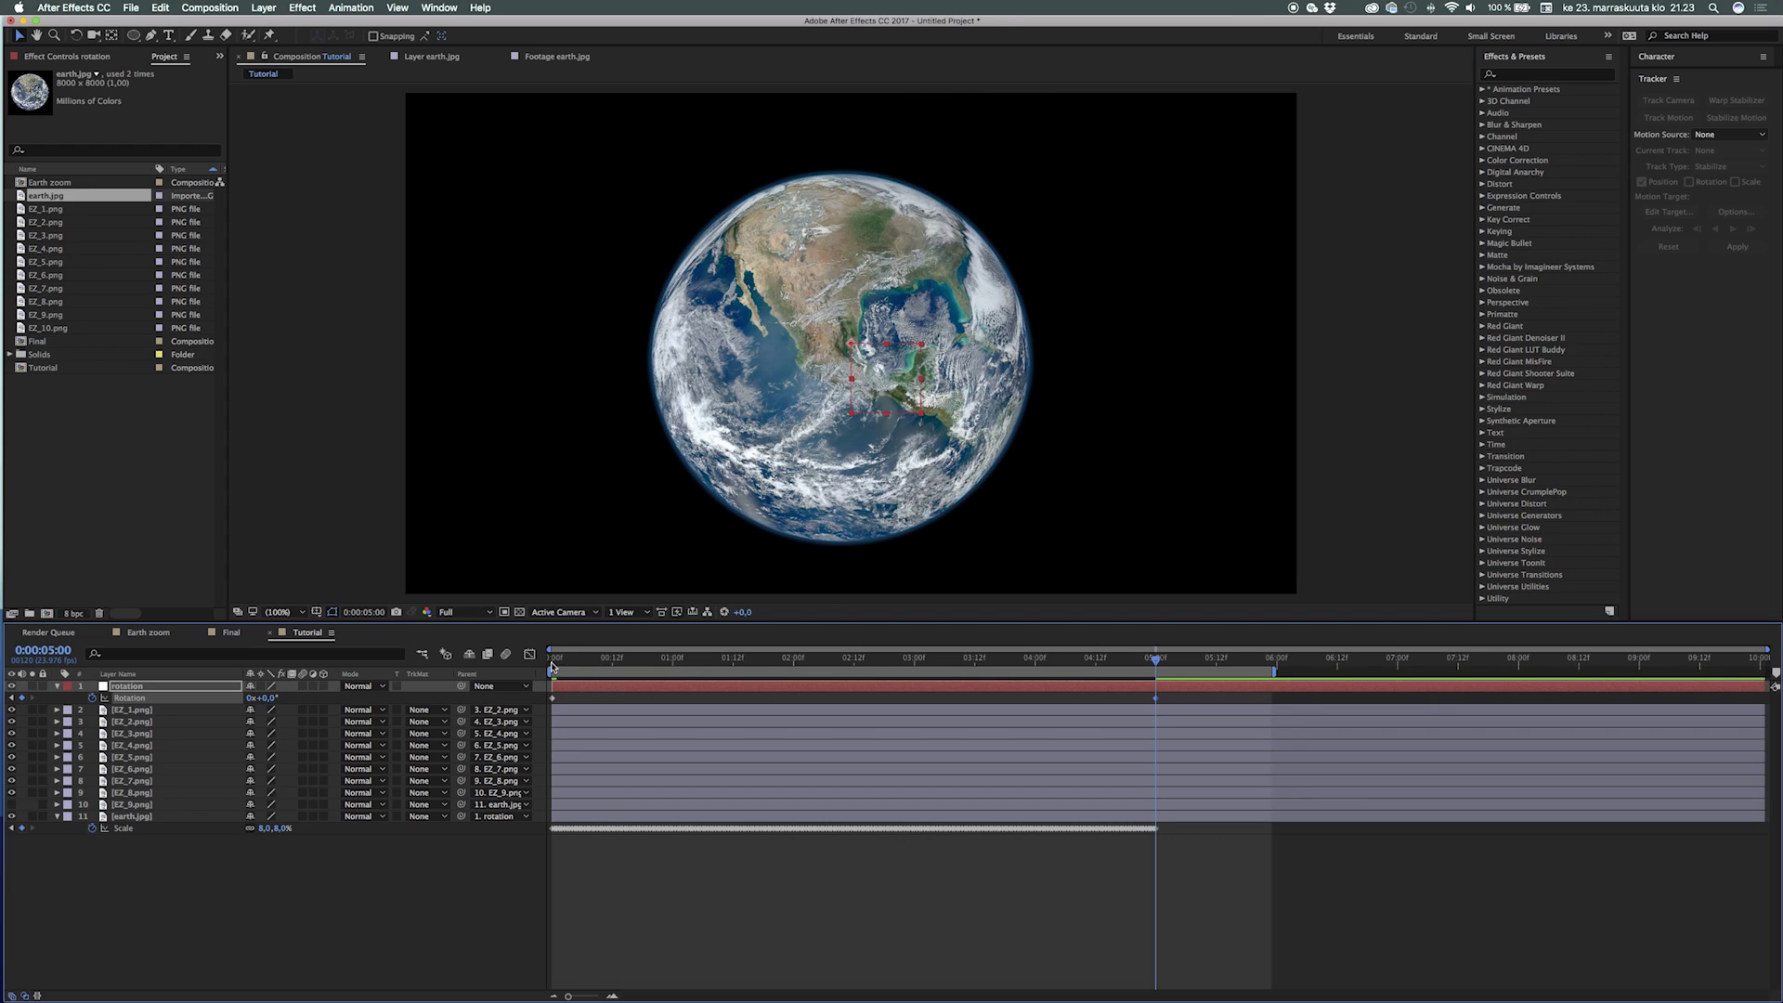
Step: Play back the rotating zoom and shift the null's first Rotation keyframe a few frames later
{"action": "left_click", "coordinate": [555, 667]}
{"action": "key", "text": "space"}
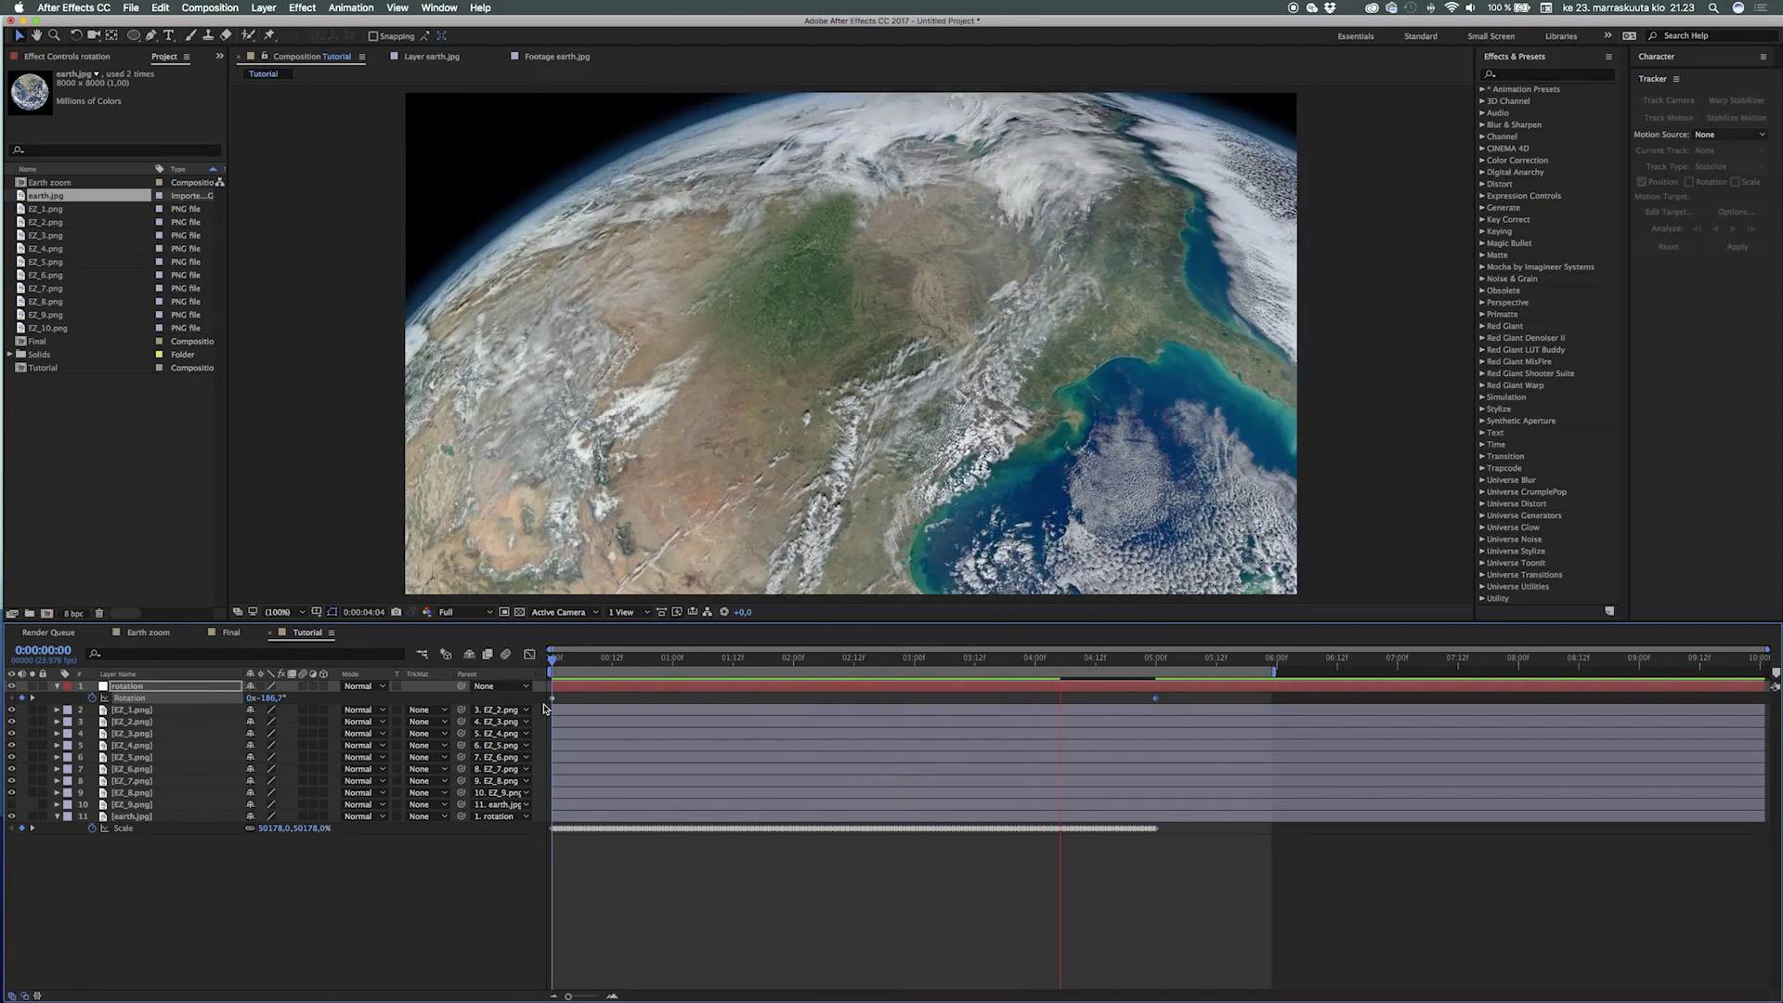
{"action": "key", "text": "space"}
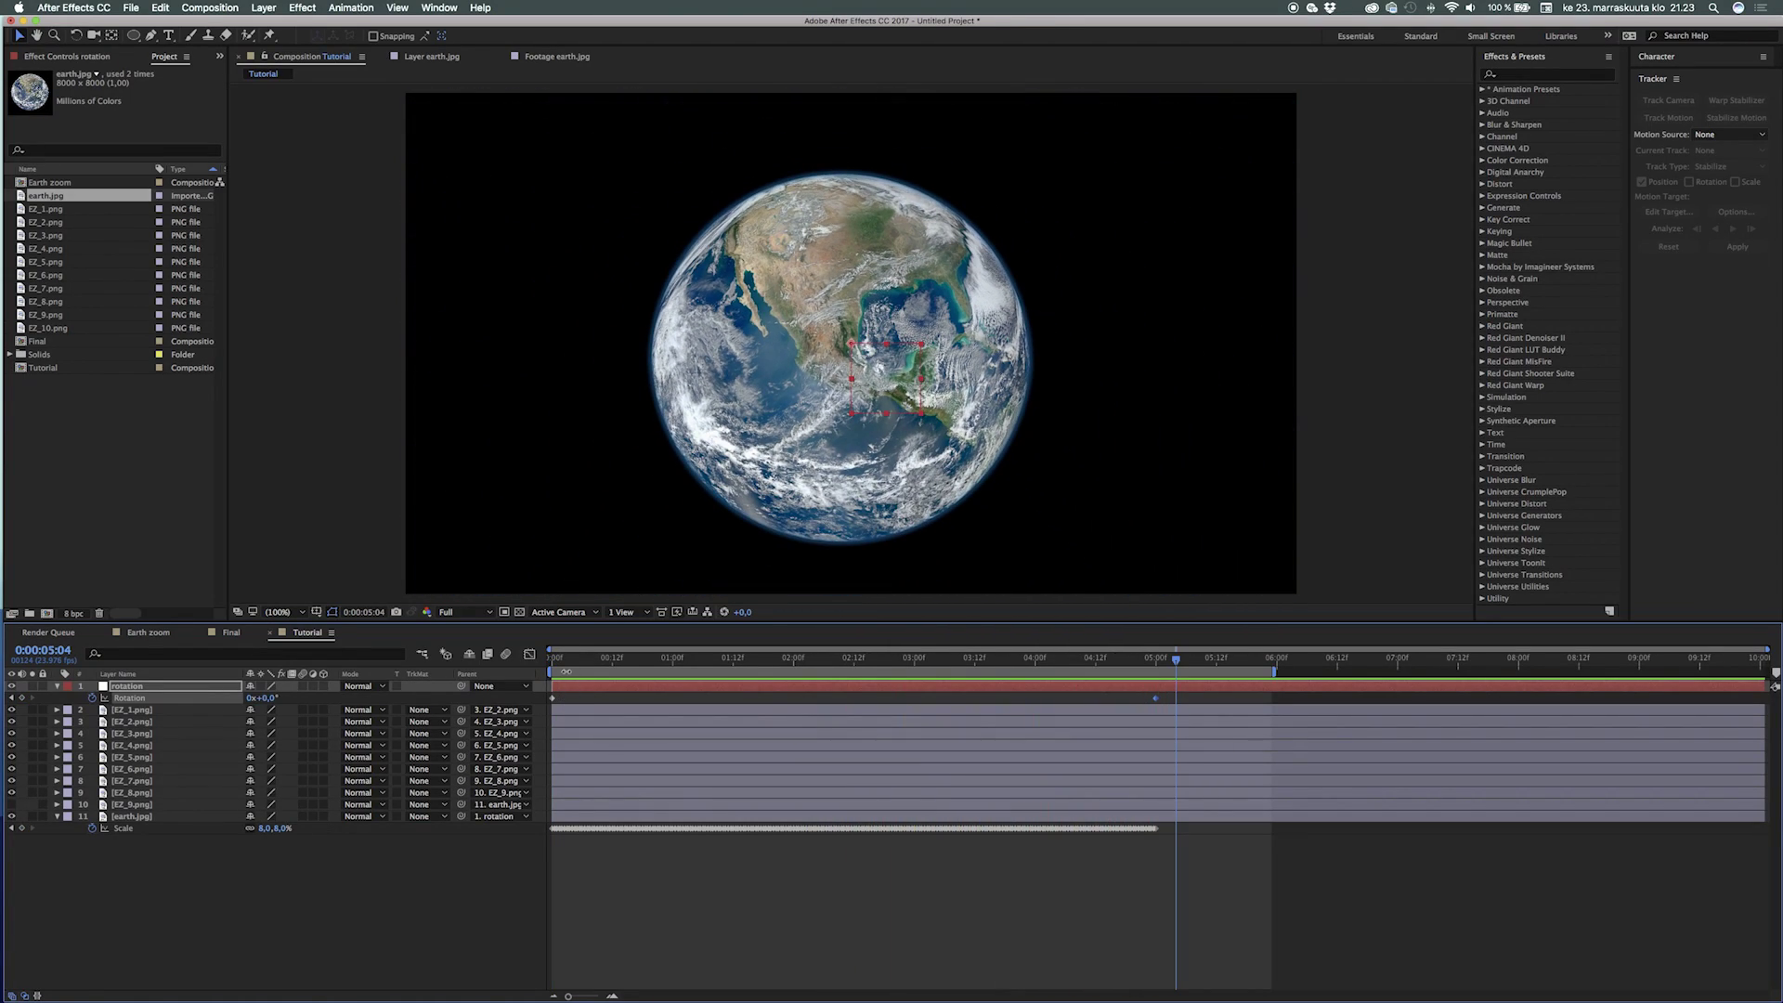
{"action": "left_click_drag", "start_coordinate": [554, 700], "coordinate": [533, 661]}
{"action": "key", "text": "space"}
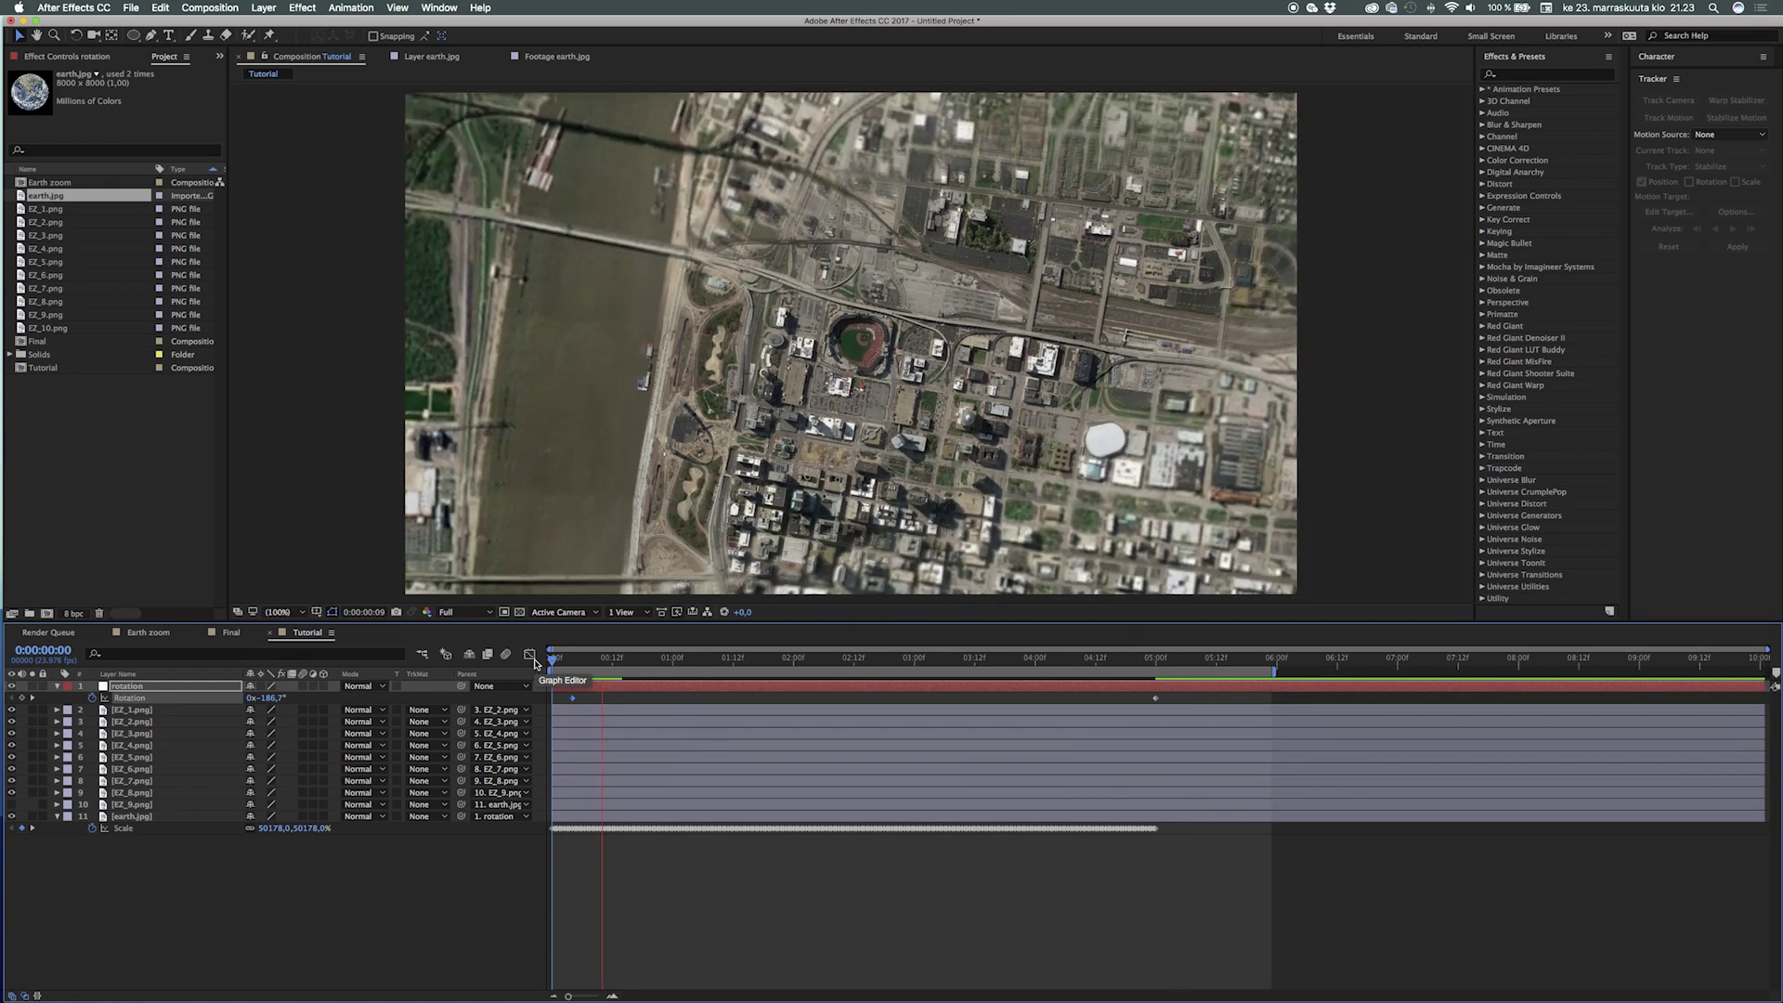
Step: Apply Easy Ease to both Rotation keyframes of the null and preview the animation from the start
{"action": "left_click_drag", "start_coordinate": [1175, 694], "coordinate": [564, 703]}
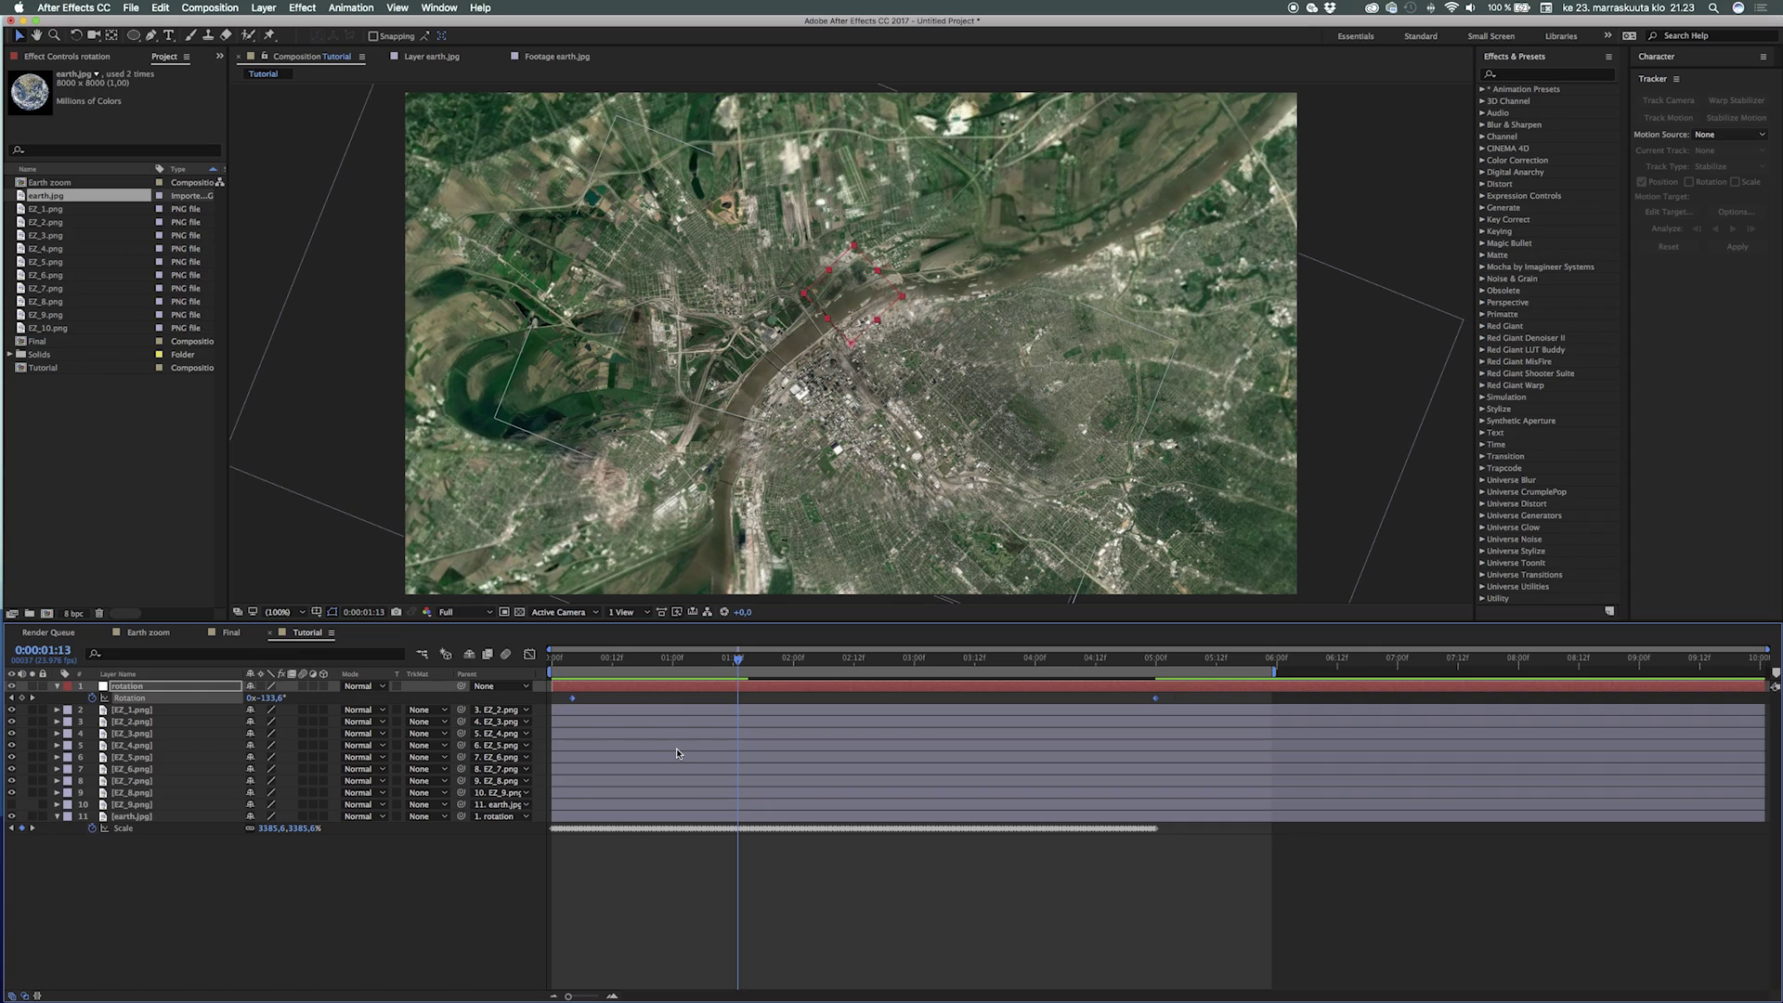
{"action": "key", "text": "F9"}
{"action": "key", "text": "Home"}
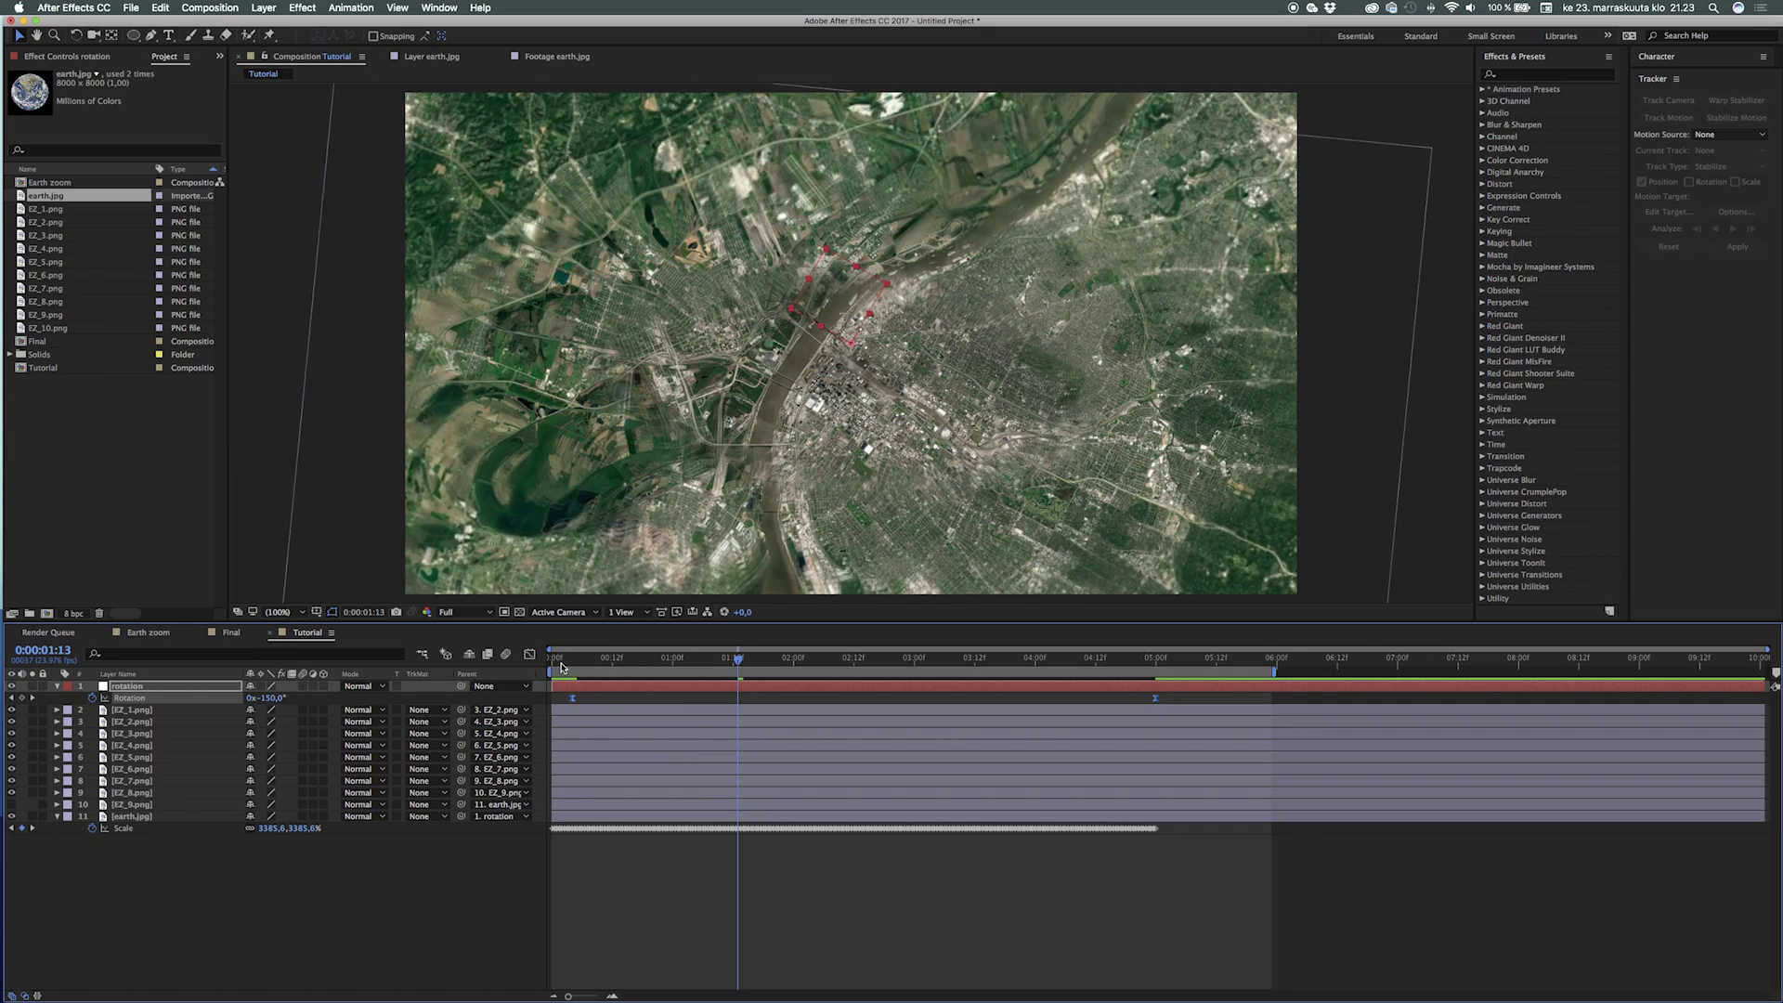
{"action": "key", "text": "space"}
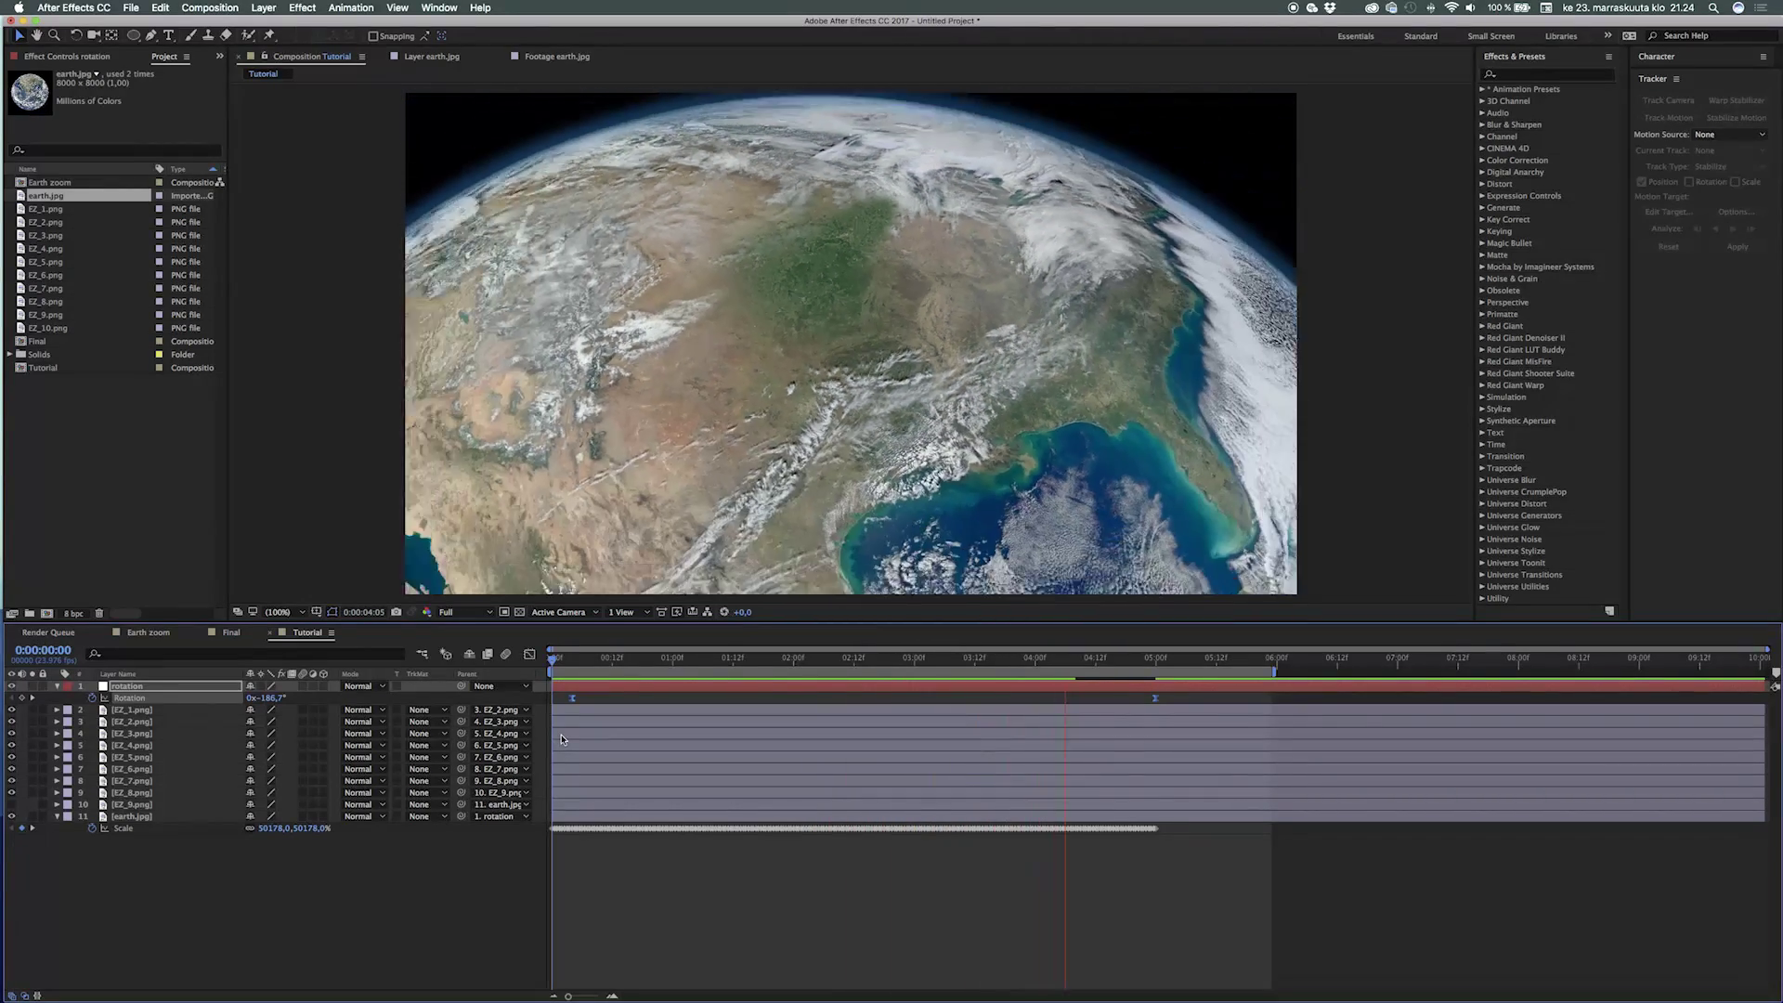
{"action": "key", "text": "space"}
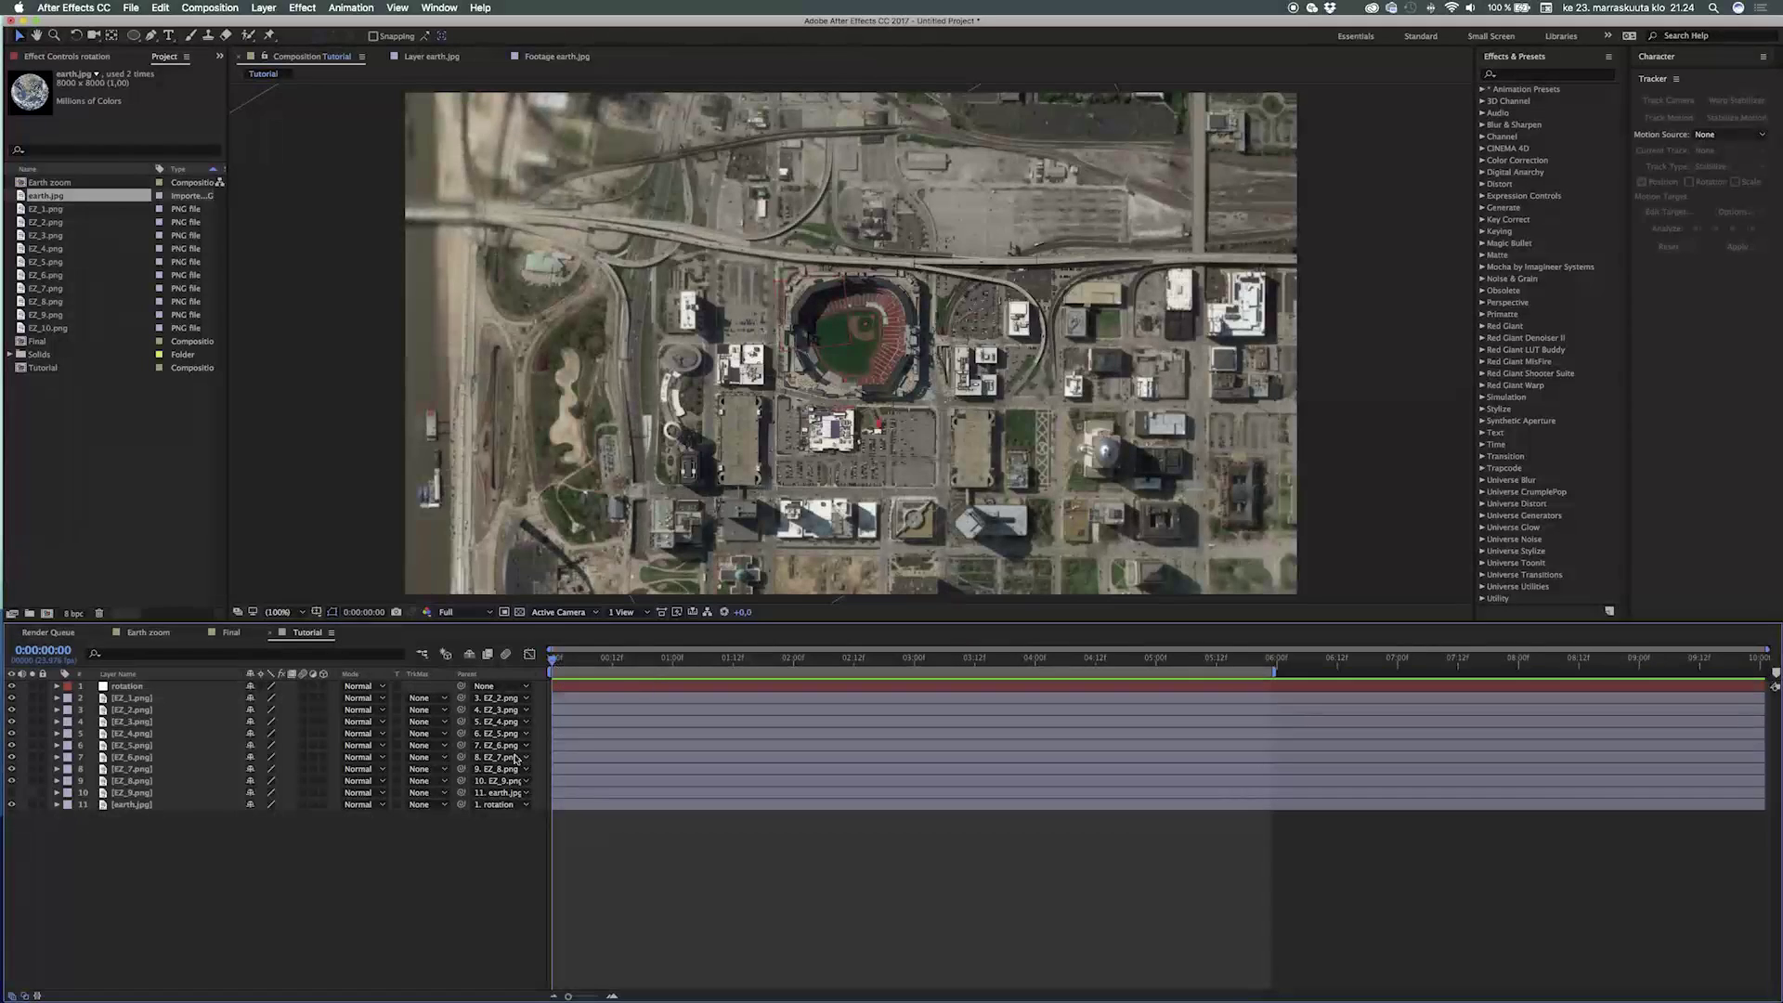
Step: Create a composition-sized black solid named Stars
{"action": "right_click", "coordinate": [319, 864]}
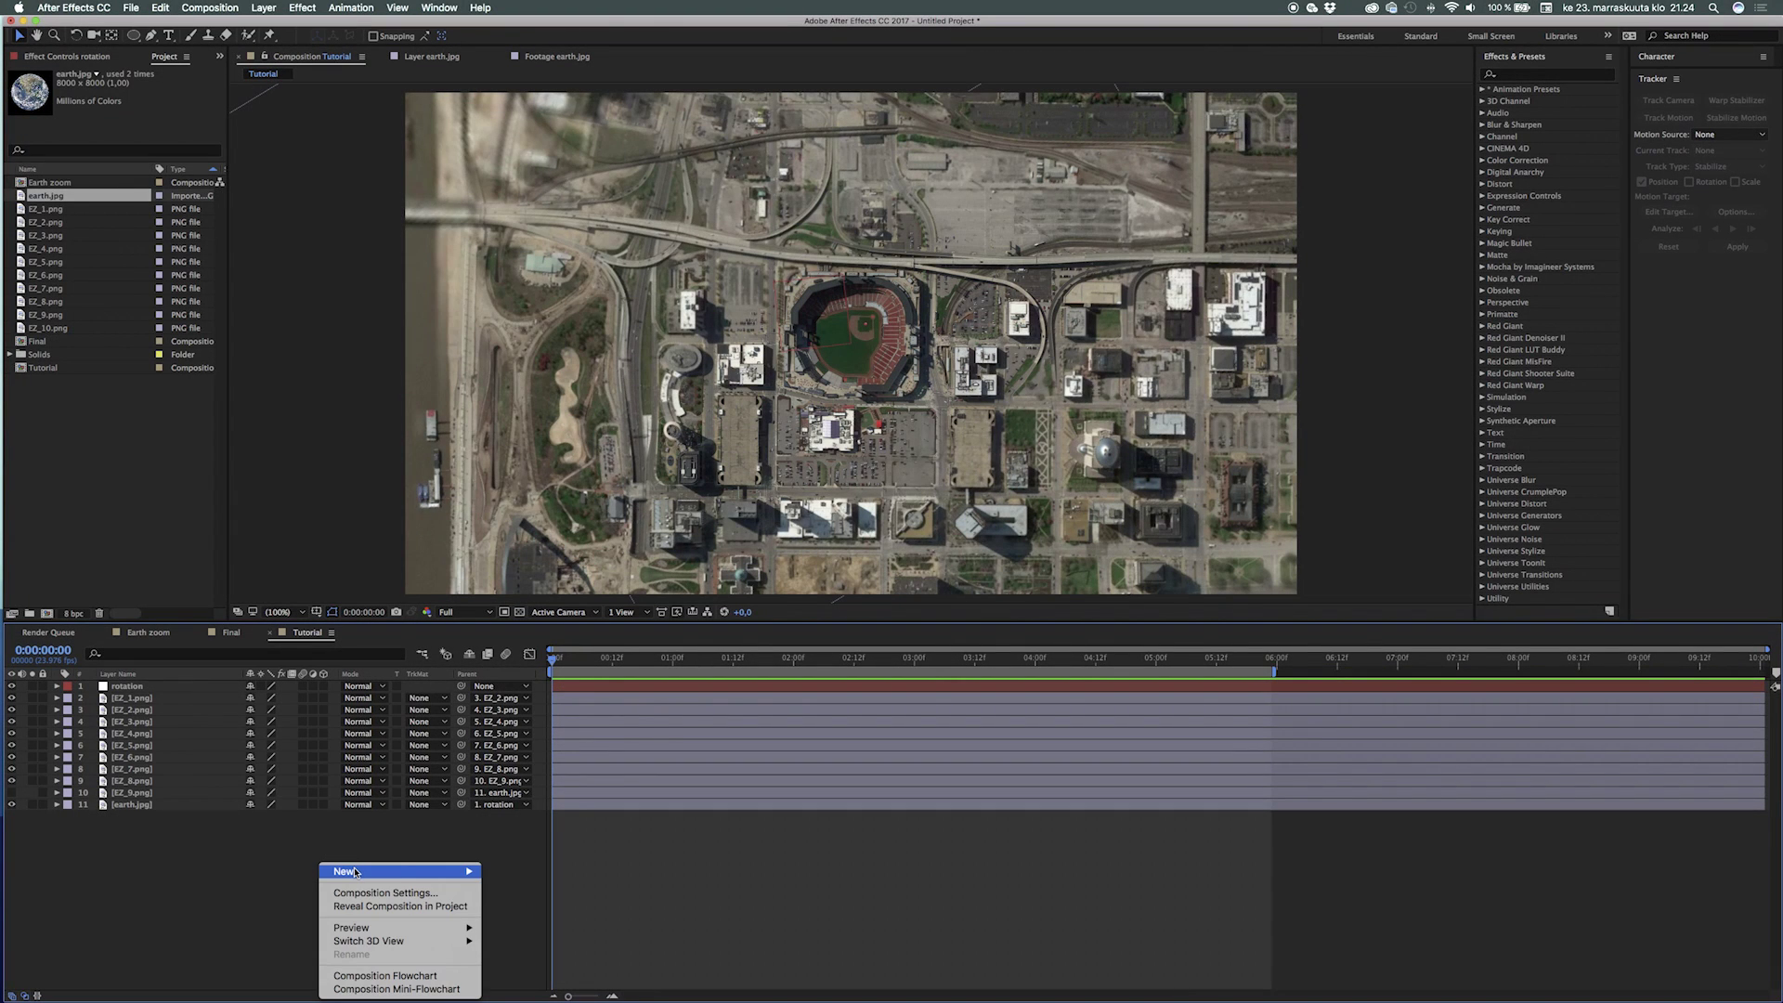
{"action": "mouse_move", "coordinate": [446, 872]}
{"action": "left_click", "coordinate": [509, 897]}
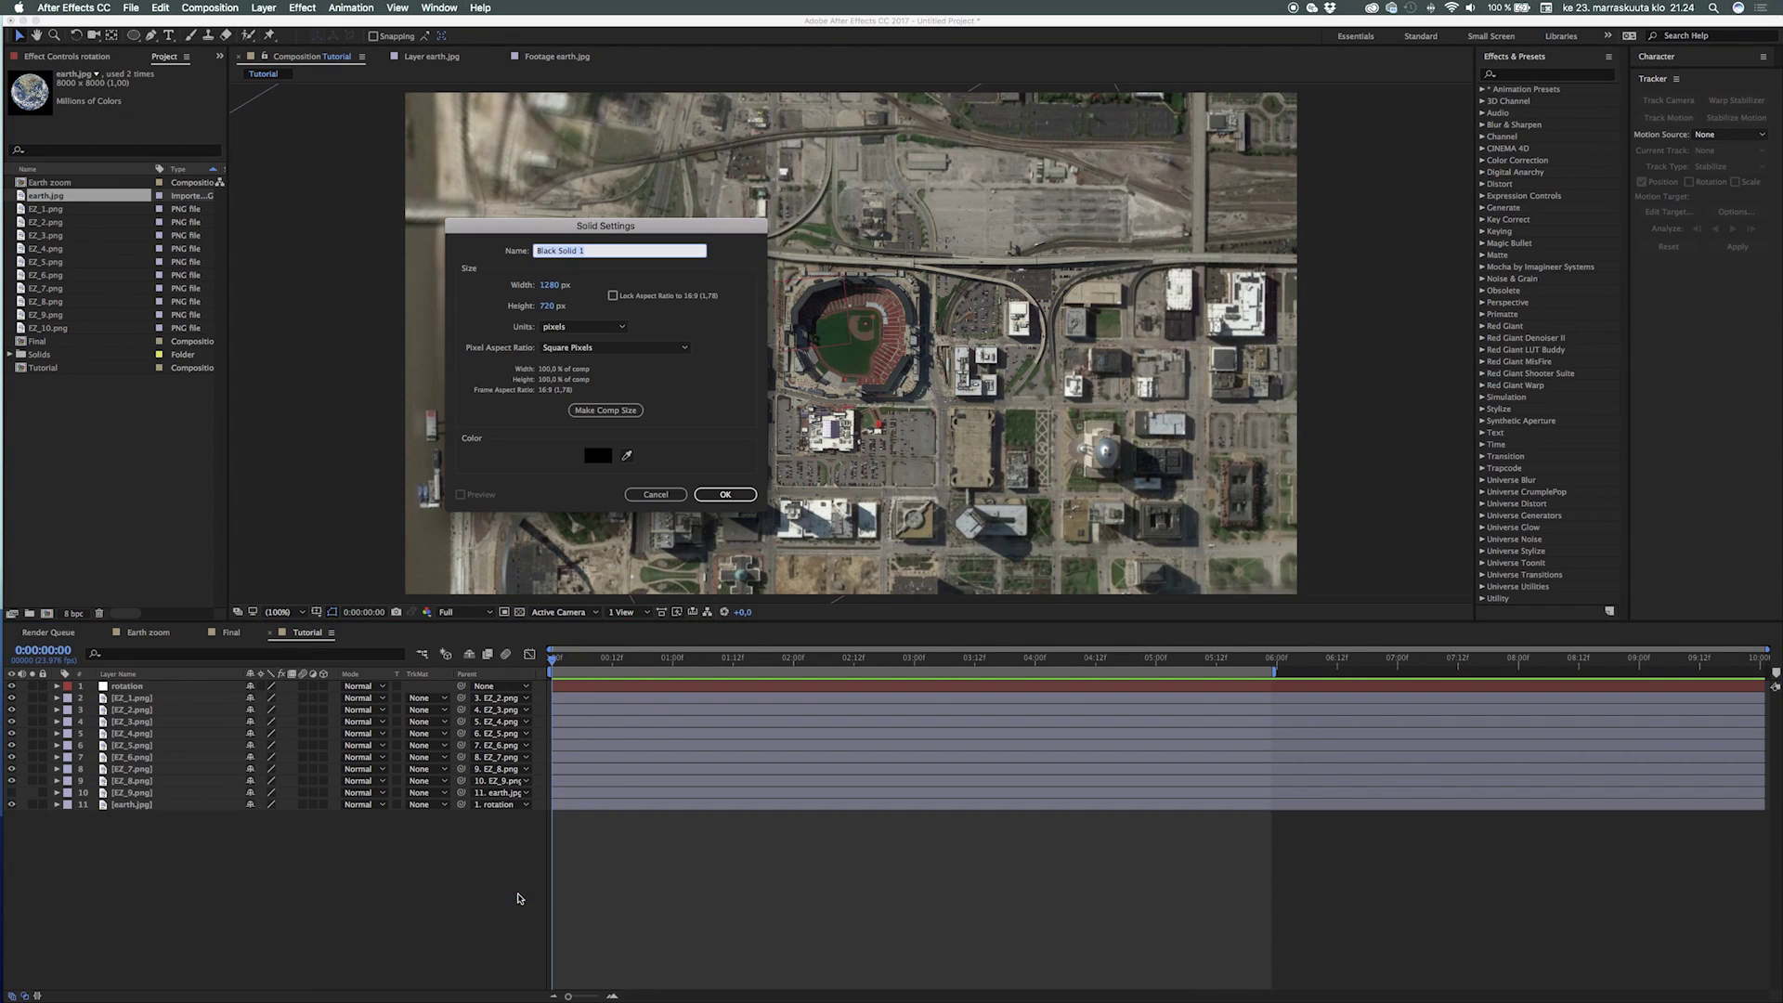
{"action": "type", "text": "Stars"}
{"action": "key", "text": "Return"}
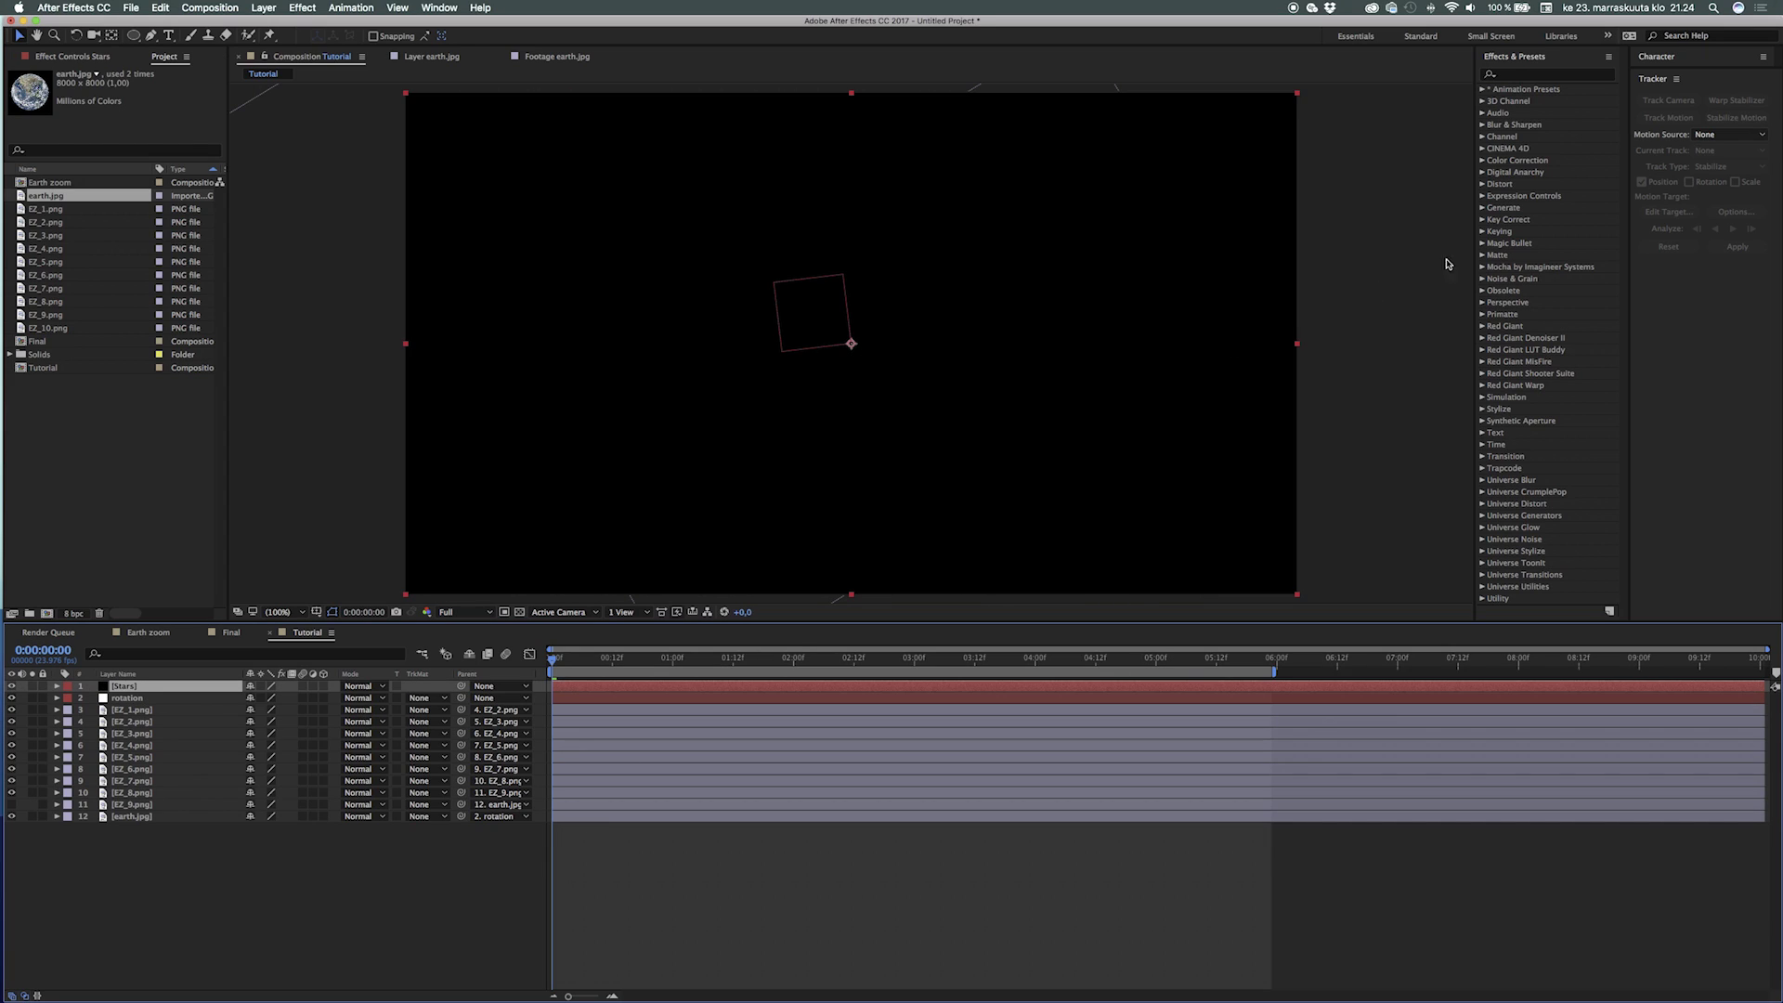
Step: Find the Fractal Noise effect and apply it to the Stars solid
{"action": "left_click", "coordinate": [1514, 78]}
{"action": "left_click", "coordinate": [1514, 78]}
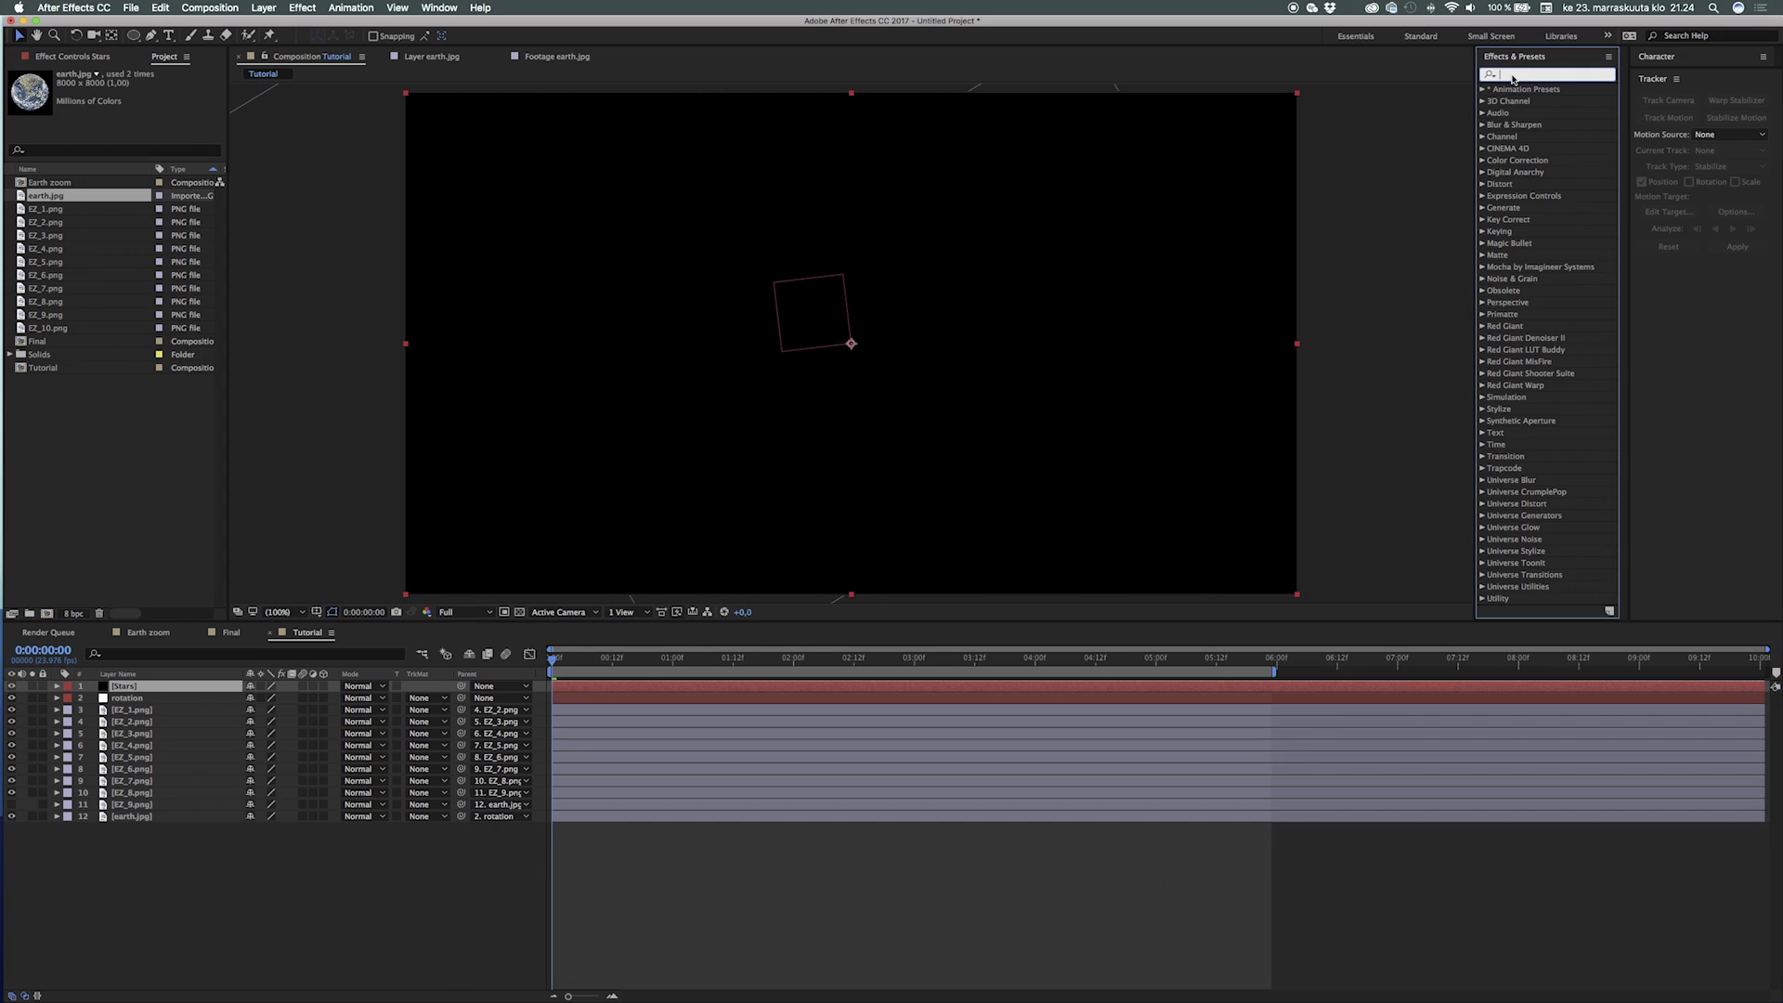
{"action": "type", "text": "fractal"}
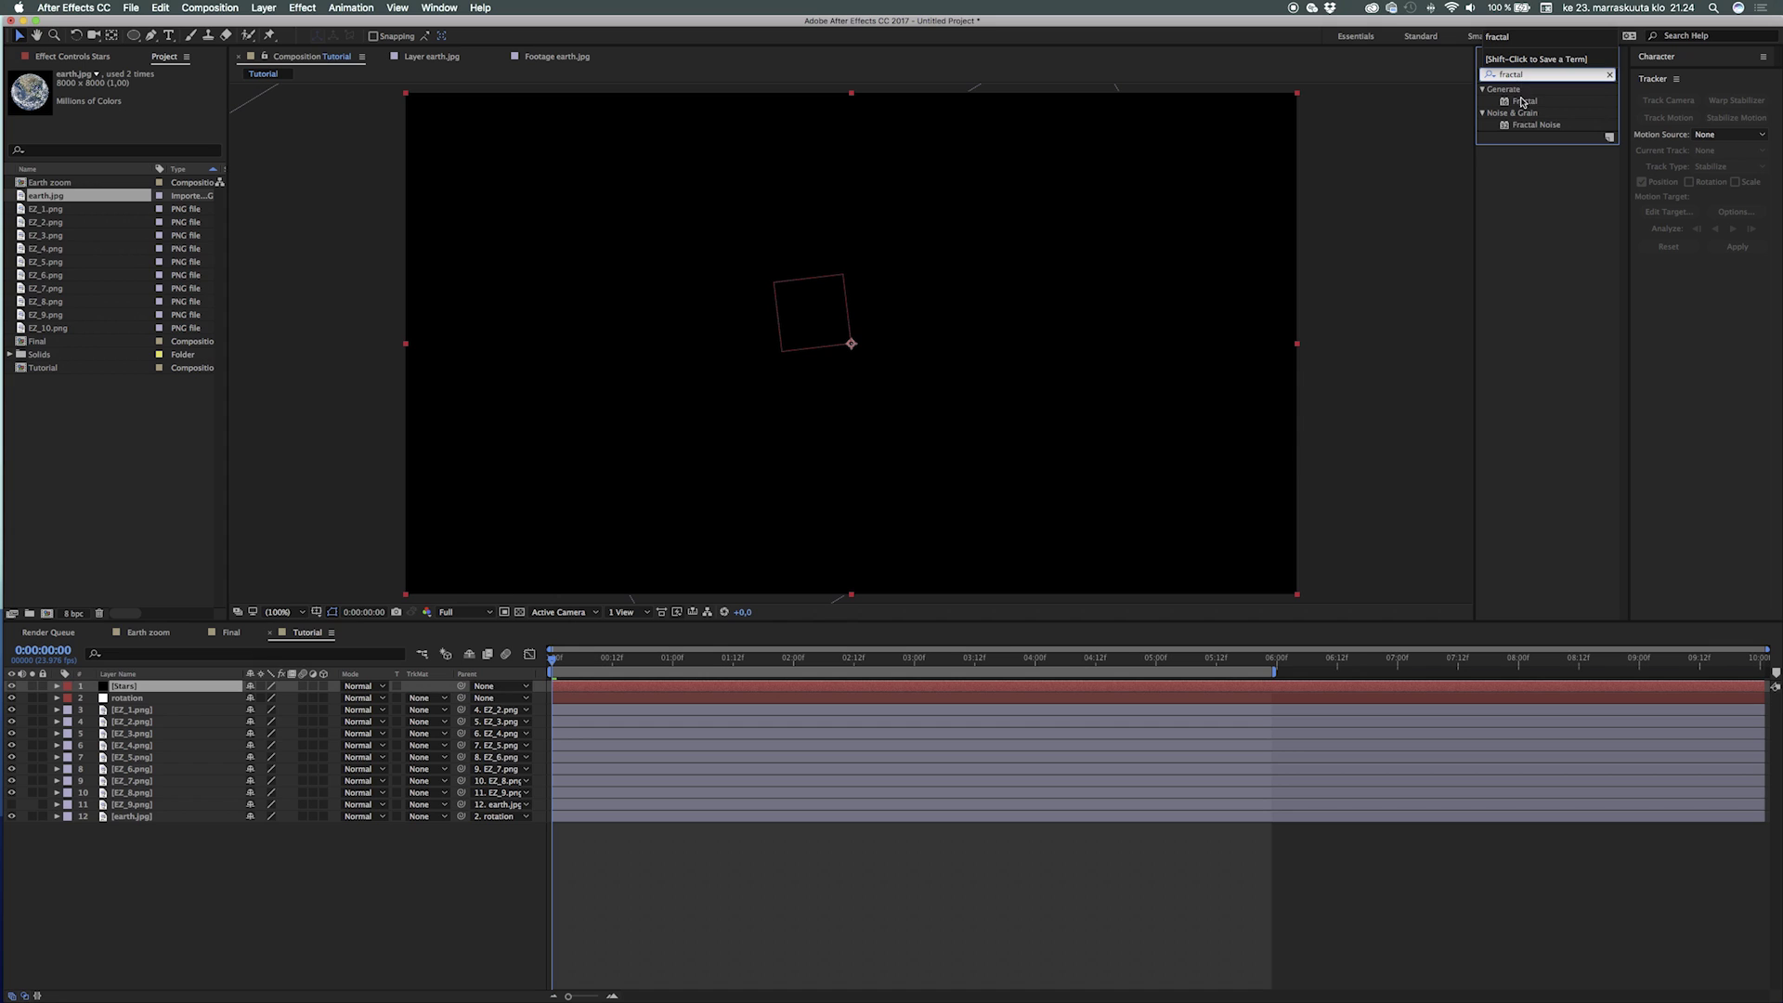
{"action": "double_click", "coordinate": [1535, 125]}
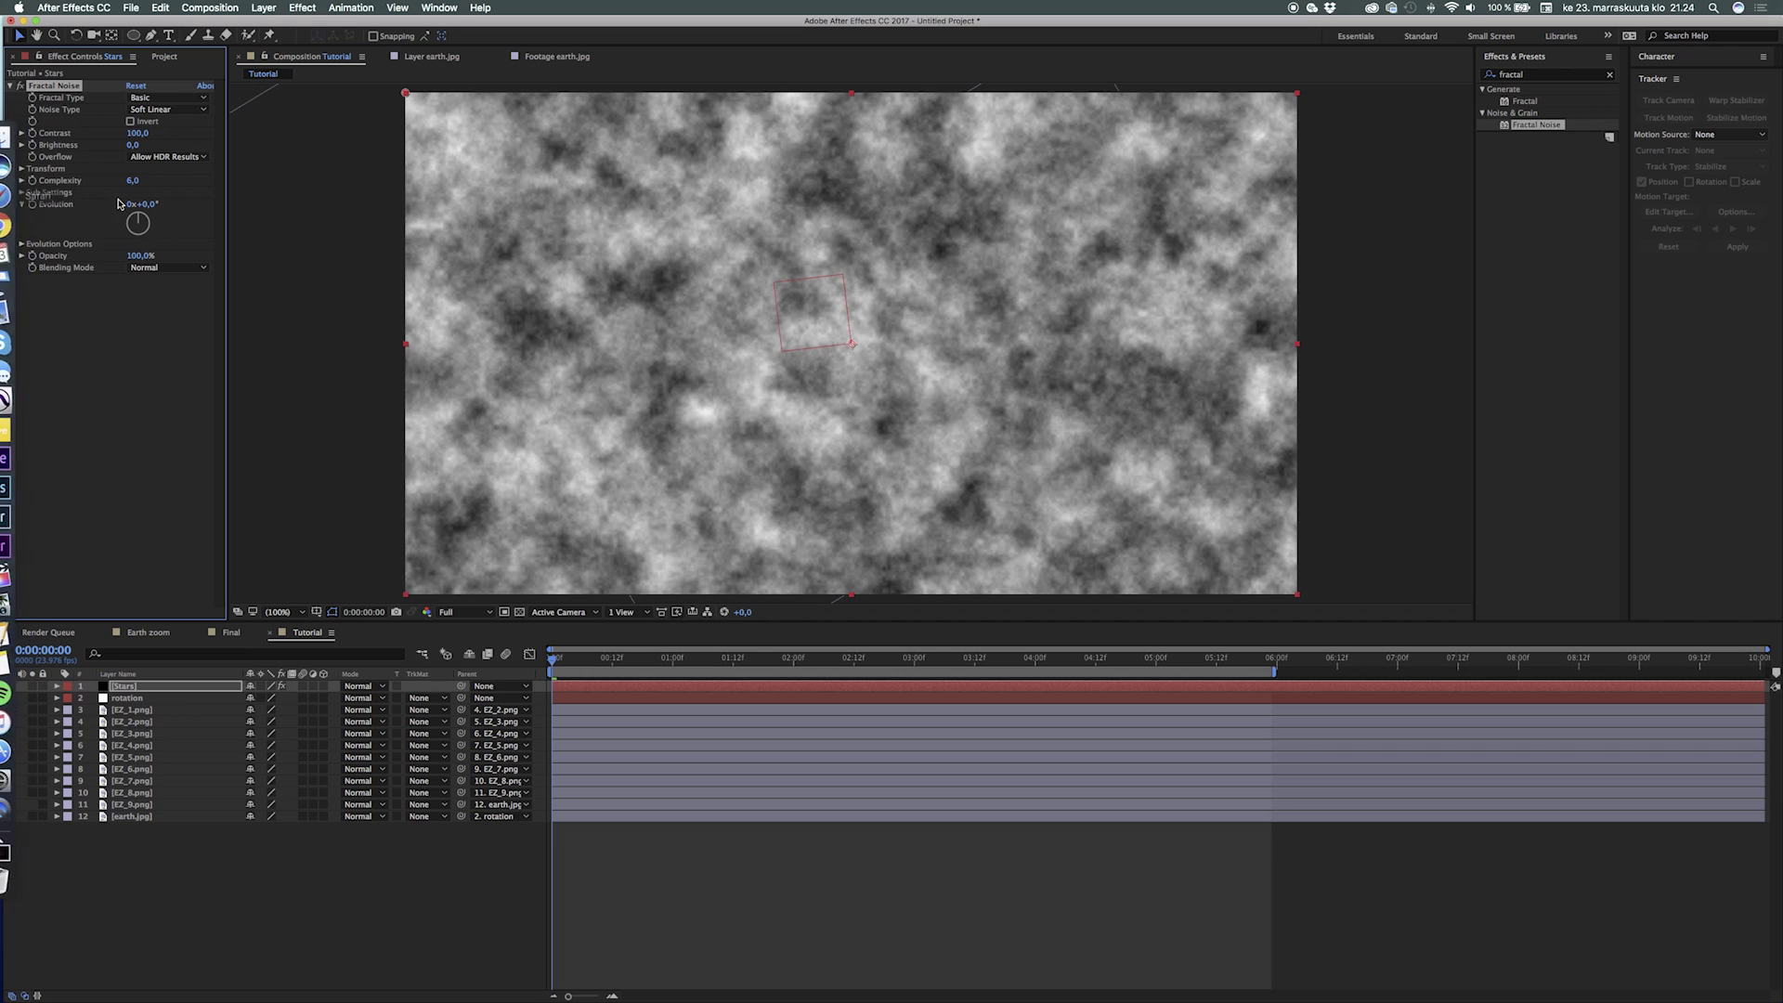
Step: Turn the Fractal Noise into small star specks with Scale 10, Brightness -90 and increased Contrast
{"action": "left_click", "coordinate": [22, 169]}
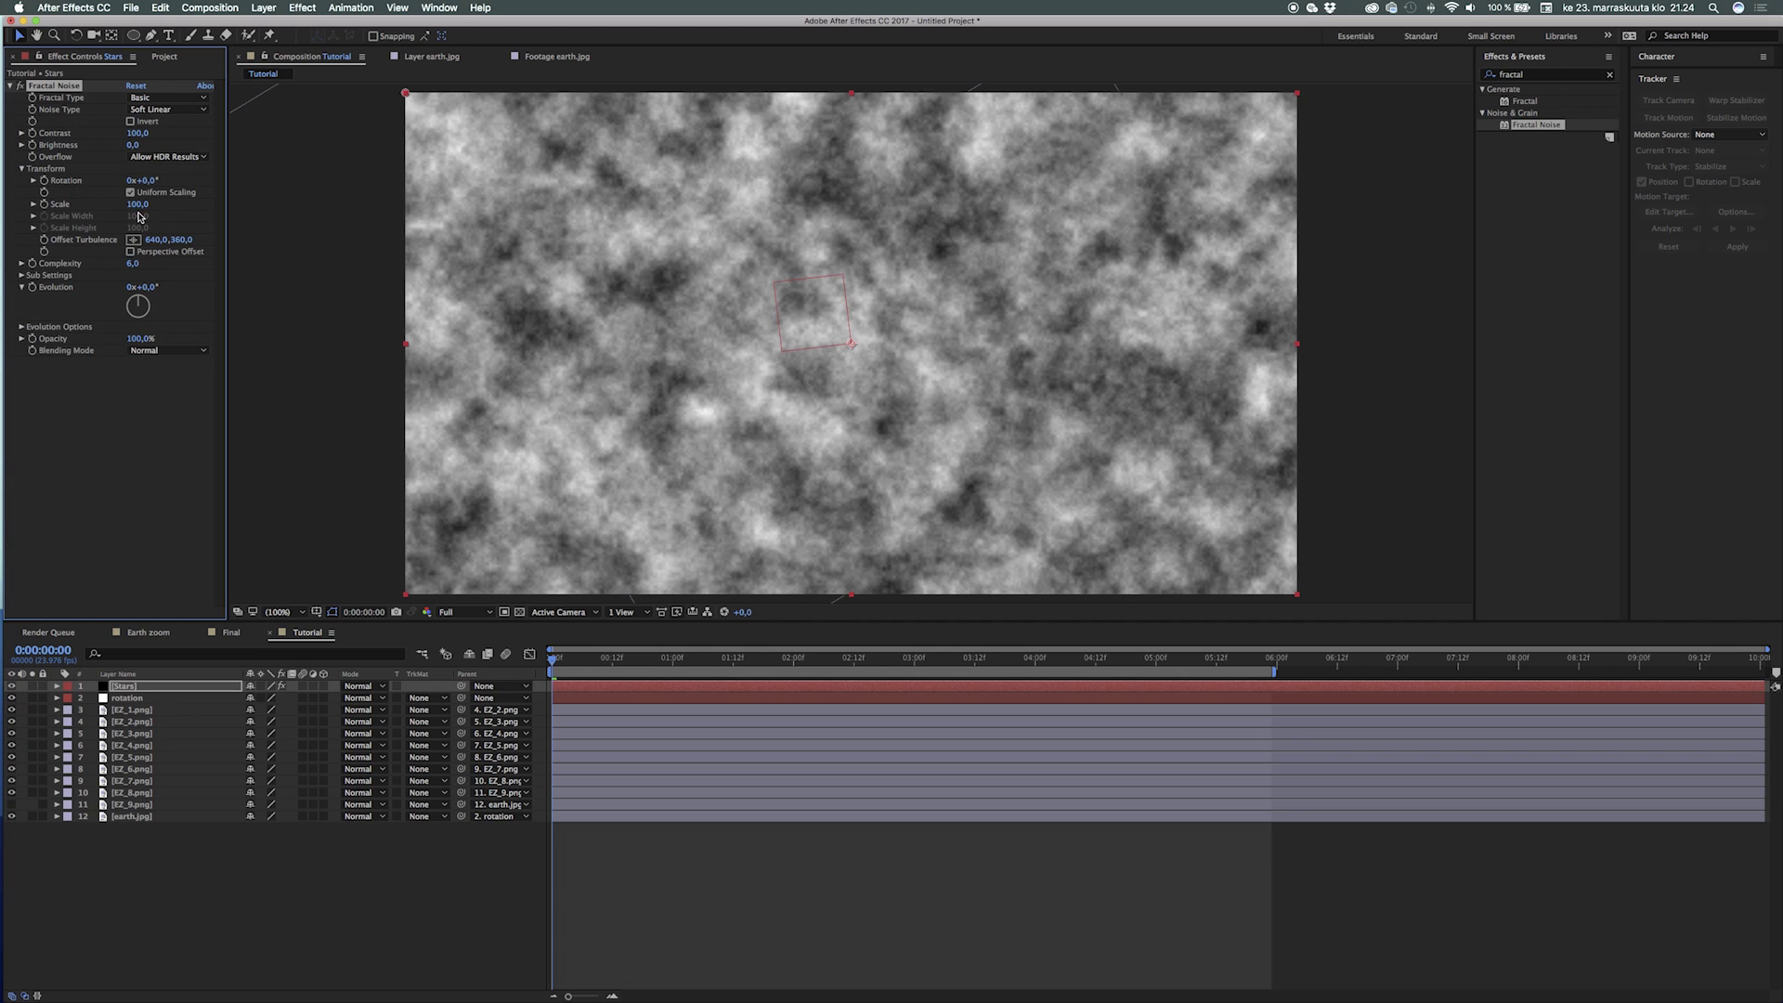
{"action": "left_click_drag", "start_coordinate": [138, 208], "coordinate": [77, 210]}
{"action": "left_click_drag", "start_coordinate": [138, 134], "coordinate": [73, 149]}
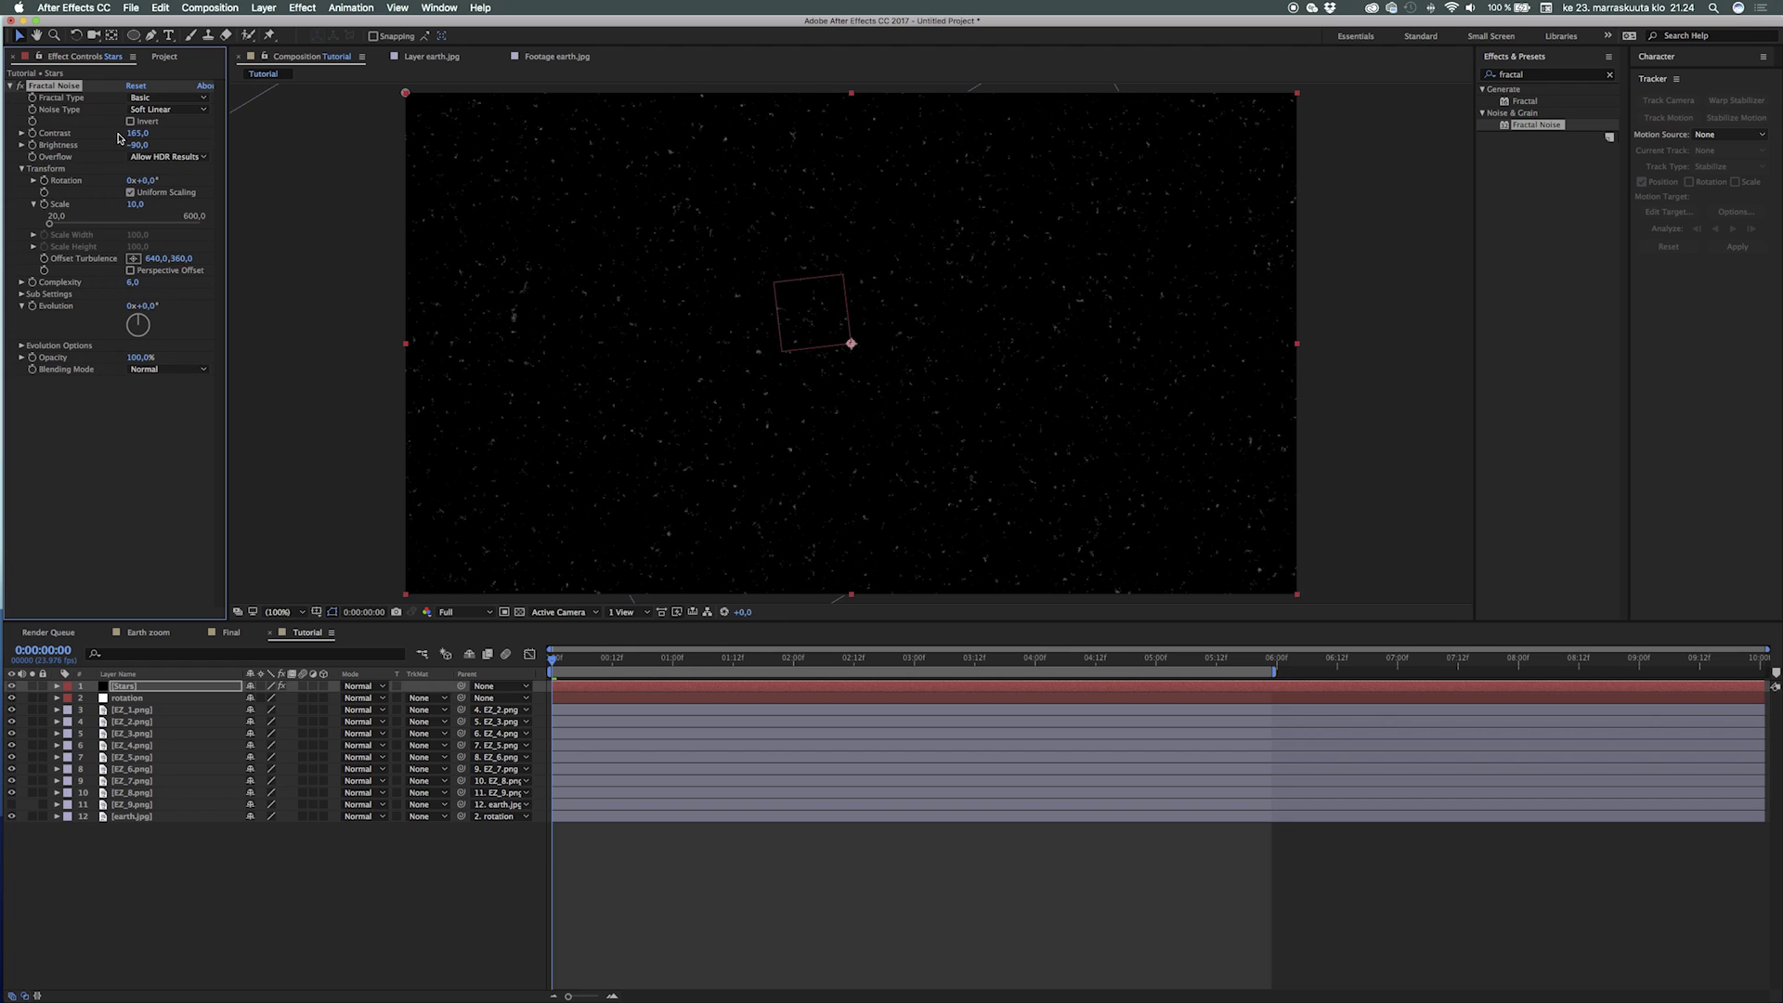
Step: Refine the stars with Contrast 238 and Brightness about -112, and move the Stars layer beneath all other layers
{"action": "mouse_move", "coordinate": [136, 133]}
{"action": "left_mouse_down"}
{"action": "mouse_move", "coordinate": [189, 141]}
{"action": "mouse_move", "coordinate": [124, 145]}
{"action": "left_mouse_up"}
{"action": "left_click", "coordinate": [121, 858]}
{"action": "left_click_drag", "start_coordinate": [133, 686], "coordinate": [140, 835]}
{"action": "left_click_drag", "start_coordinate": [554, 662], "coordinate": [1182, 711]}
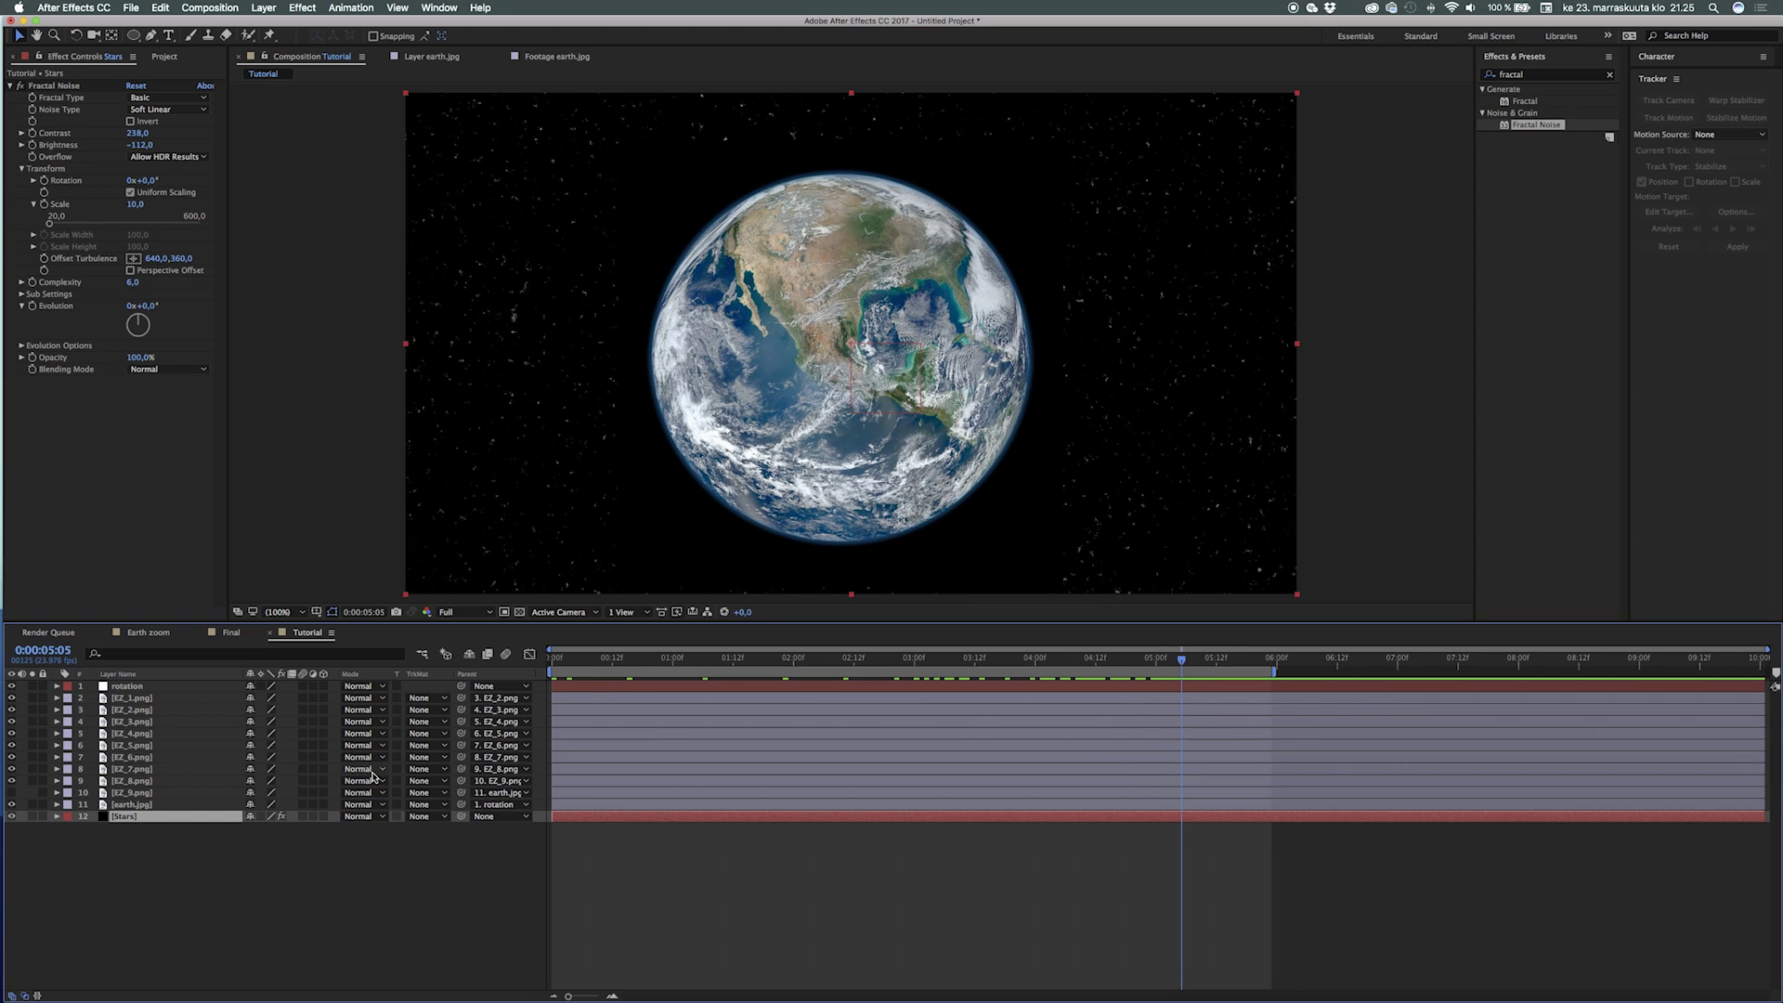
Step: Parent the Stars layer to the rotation null and check the stars around the globe
{"action": "left_click_drag", "start_coordinate": [462, 817], "coordinate": [130, 687]}
{"action": "left_click_drag", "start_coordinate": [1175, 663], "coordinate": [1199, 699]}
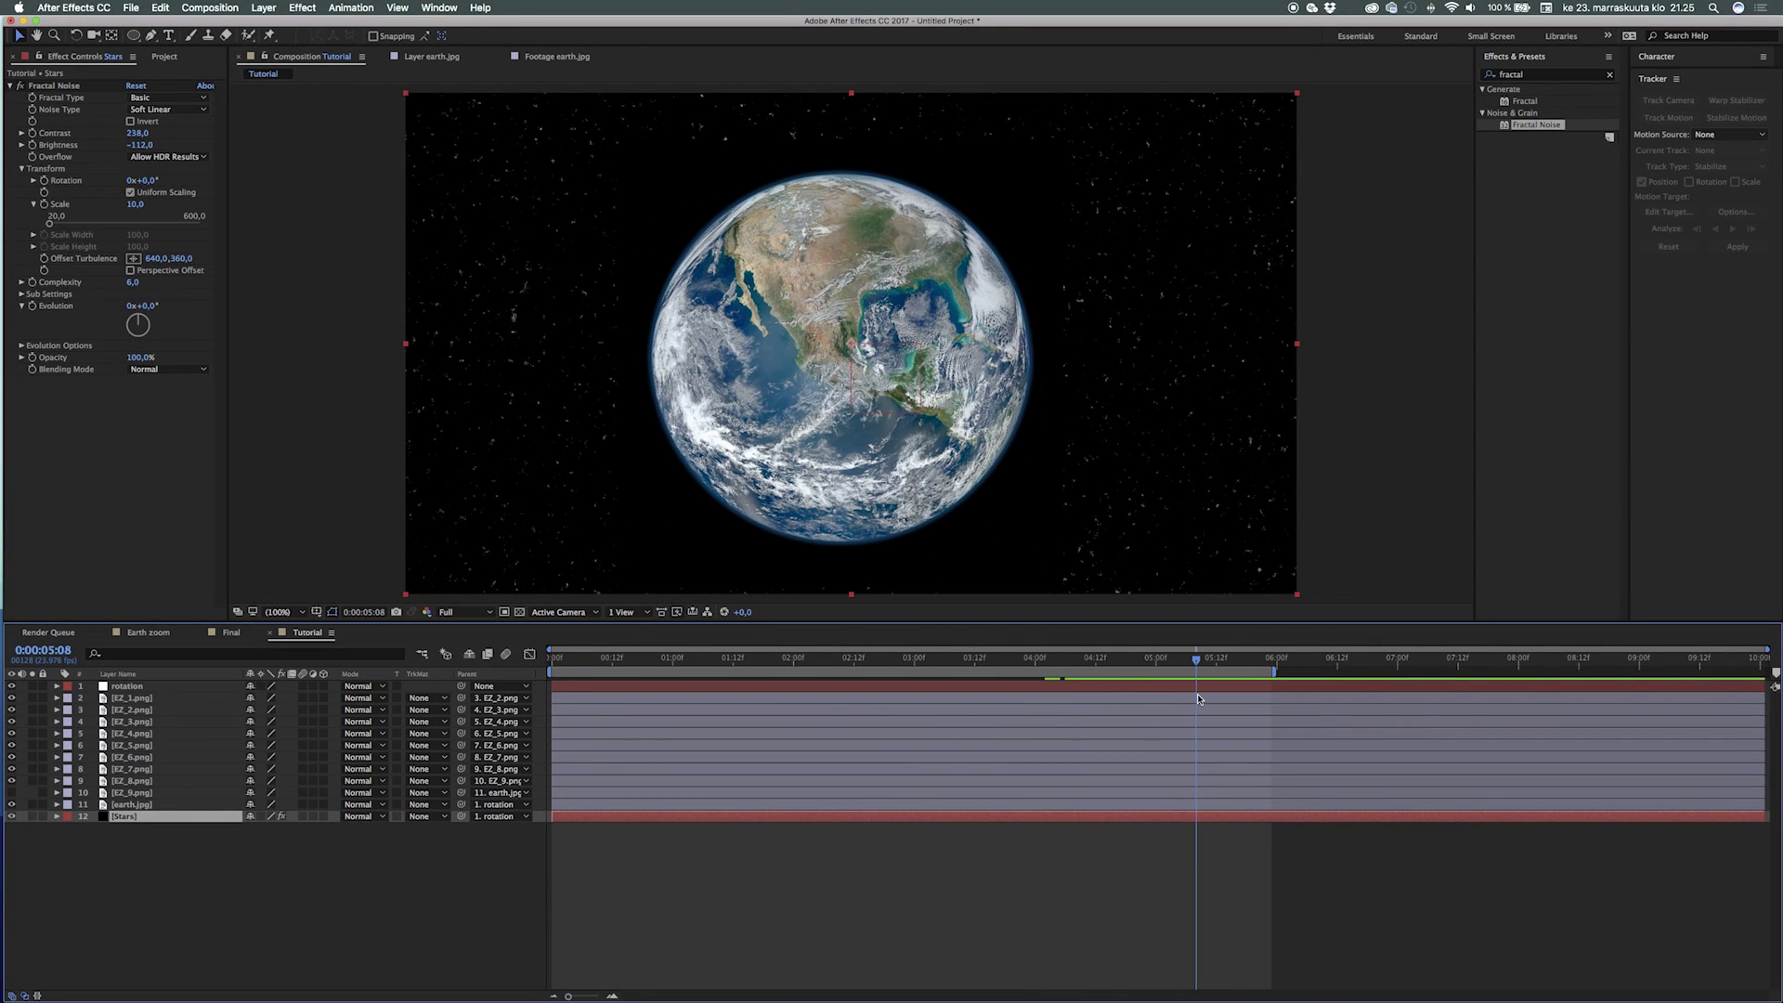
Step: Add an elliptical mask to the earth.jpg layer and shrink it to fit the globe's edge
{"action": "double_click", "coordinate": [140, 804]}
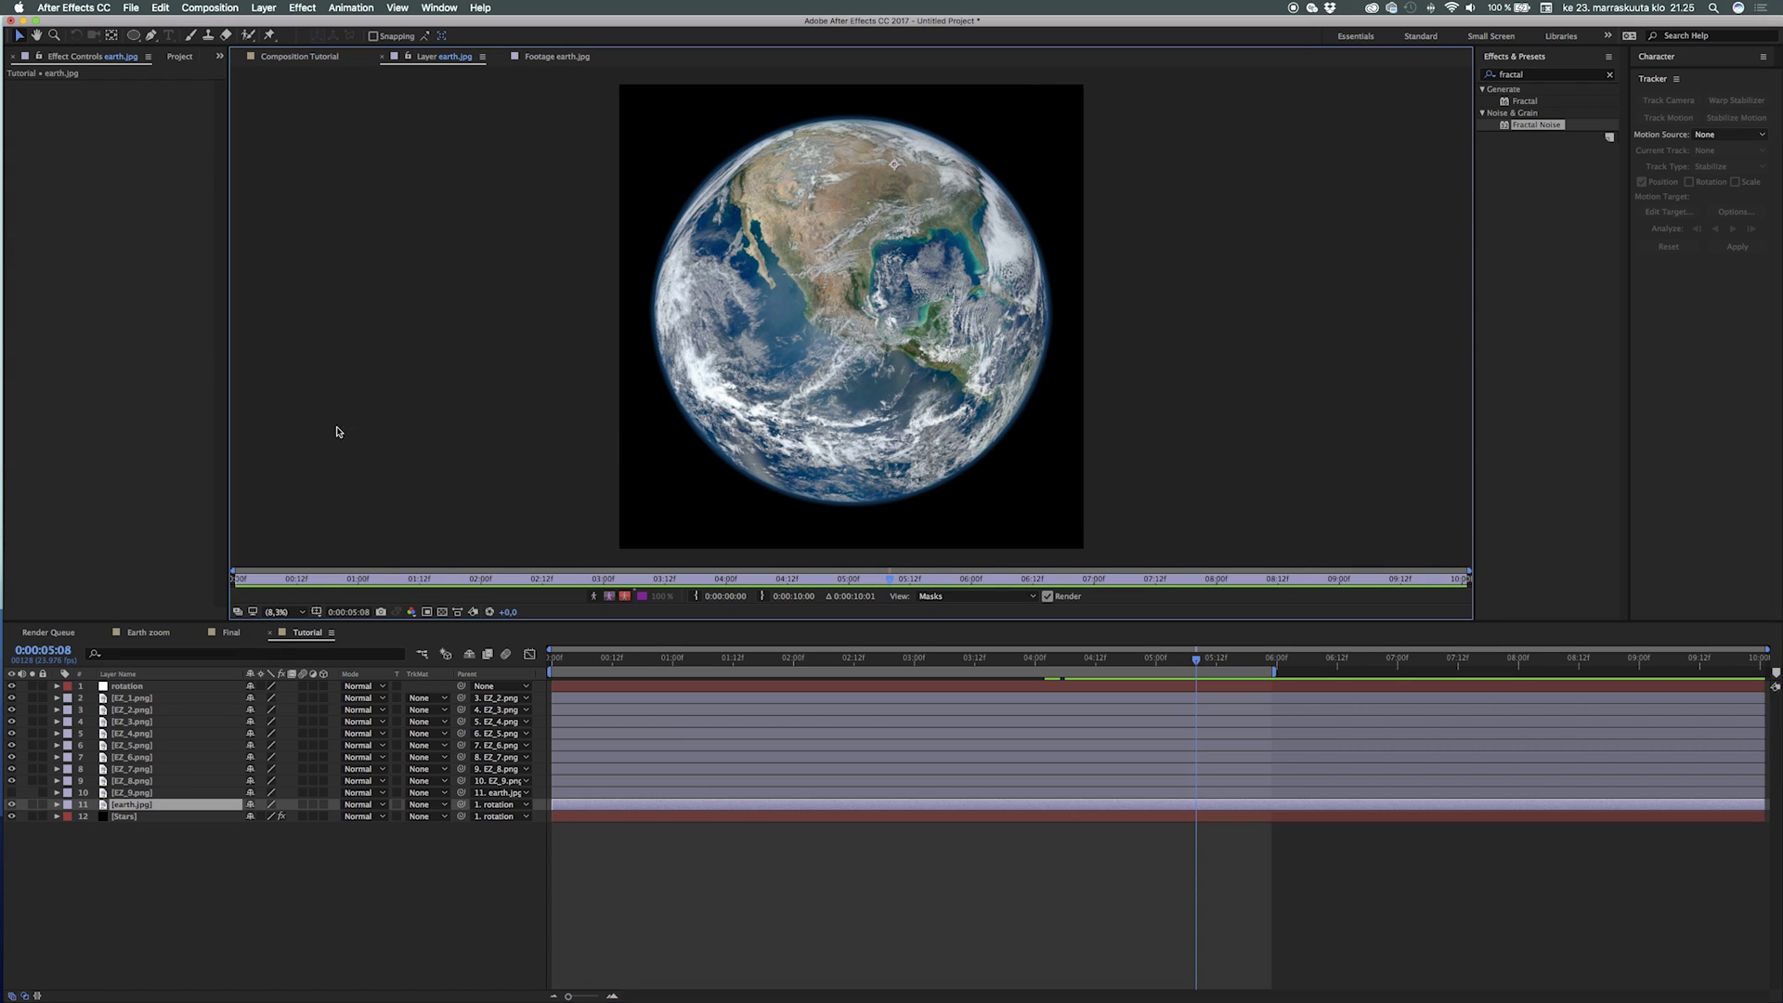
{"action": "left_click", "coordinate": [332, 56]}
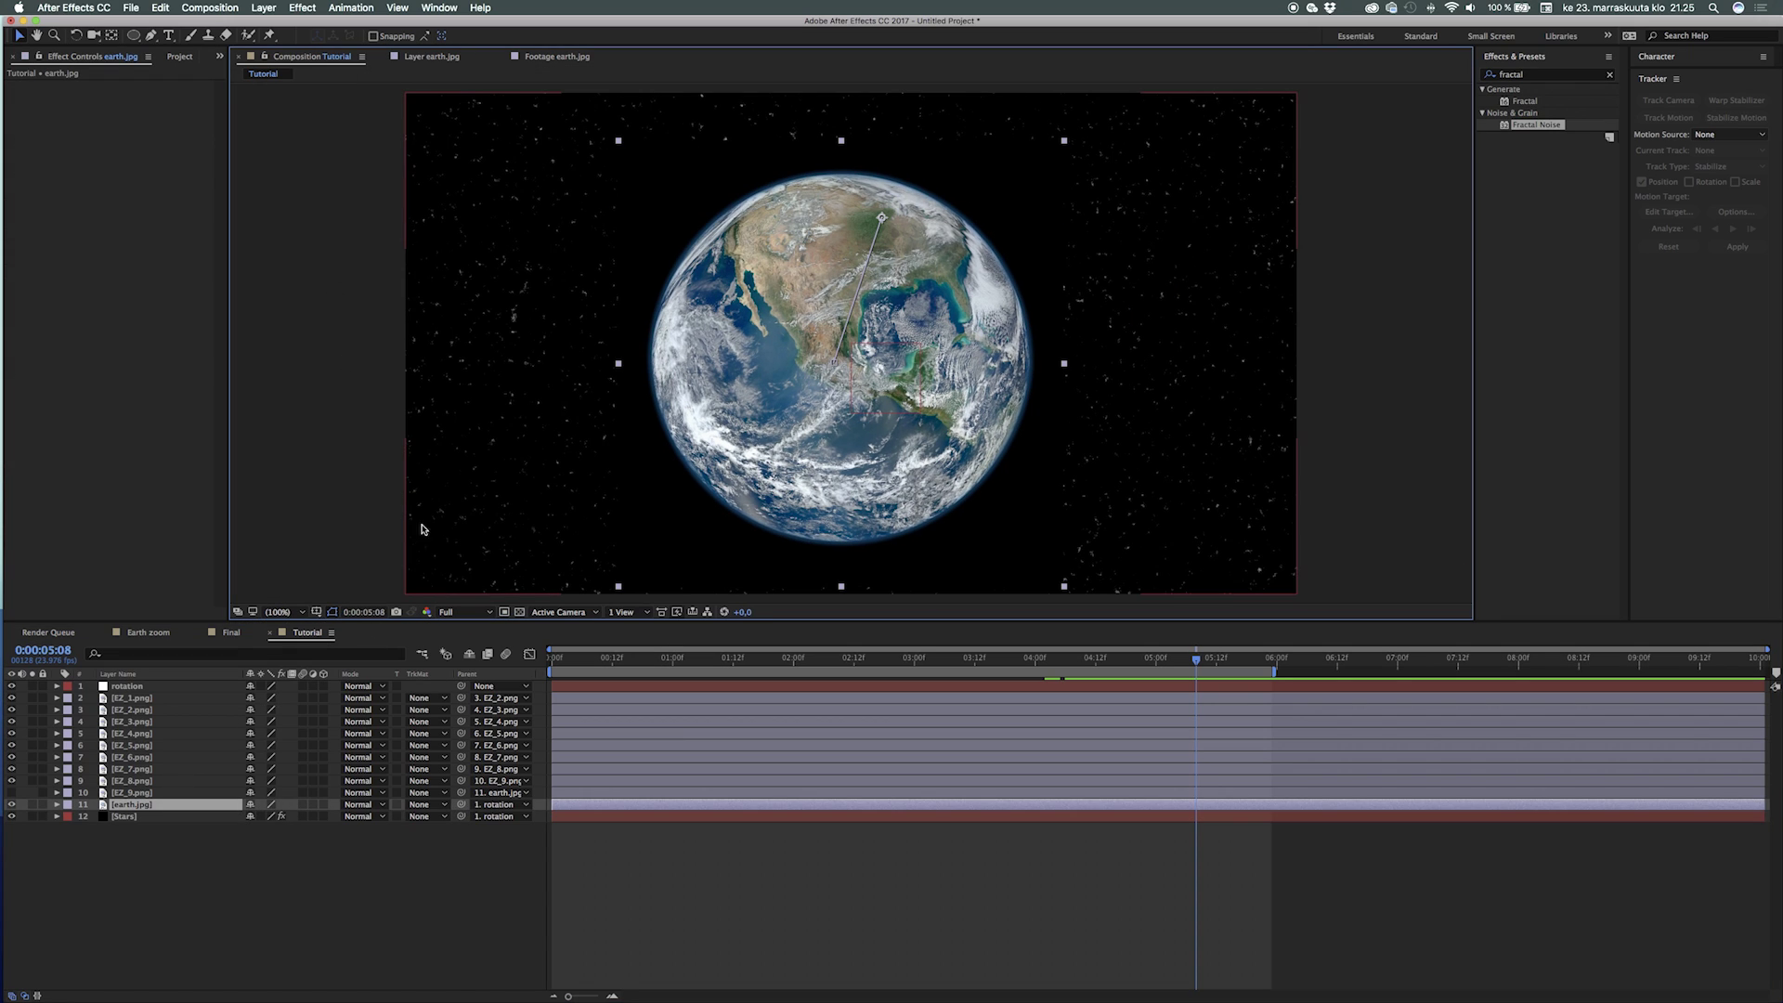
{"action": "double_click", "coordinate": [134, 37]}
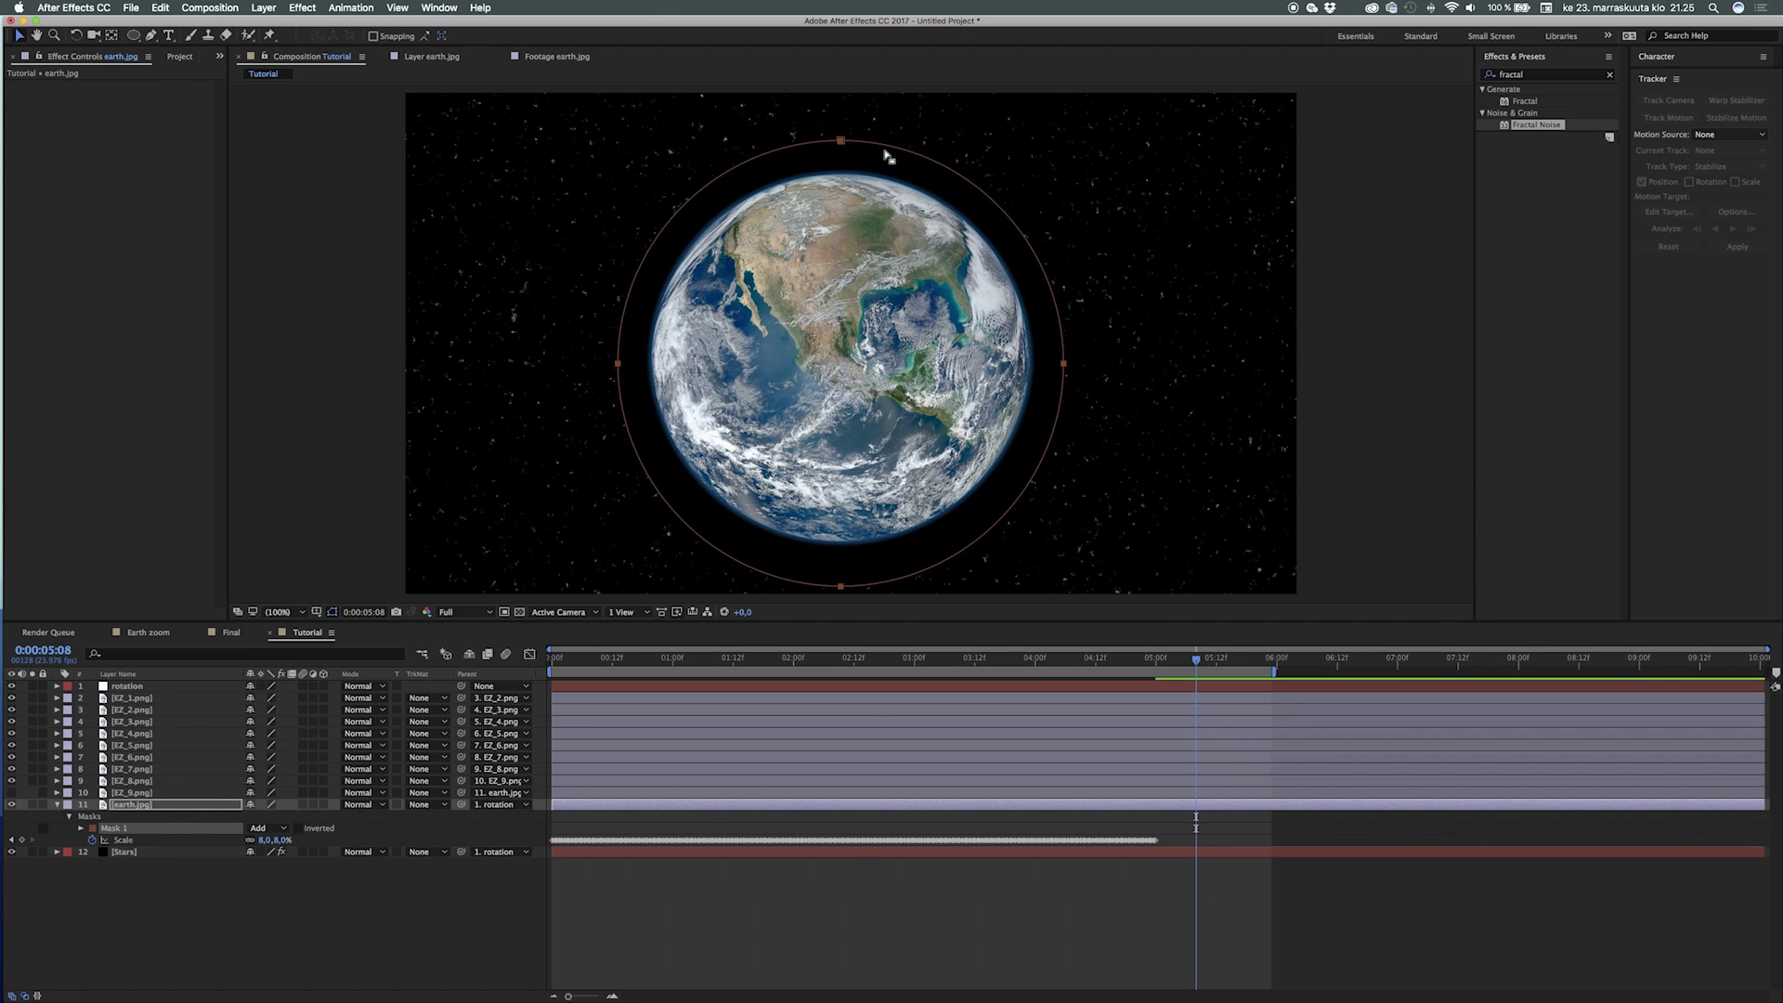
{"action": "double_click", "coordinate": [842, 144]}
{"action": "left_click_drag", "start_coordinate": [1063, 141], "coordinate": [1034, 174]}
{"action": "left_click", "coordinate": [220, 821]}
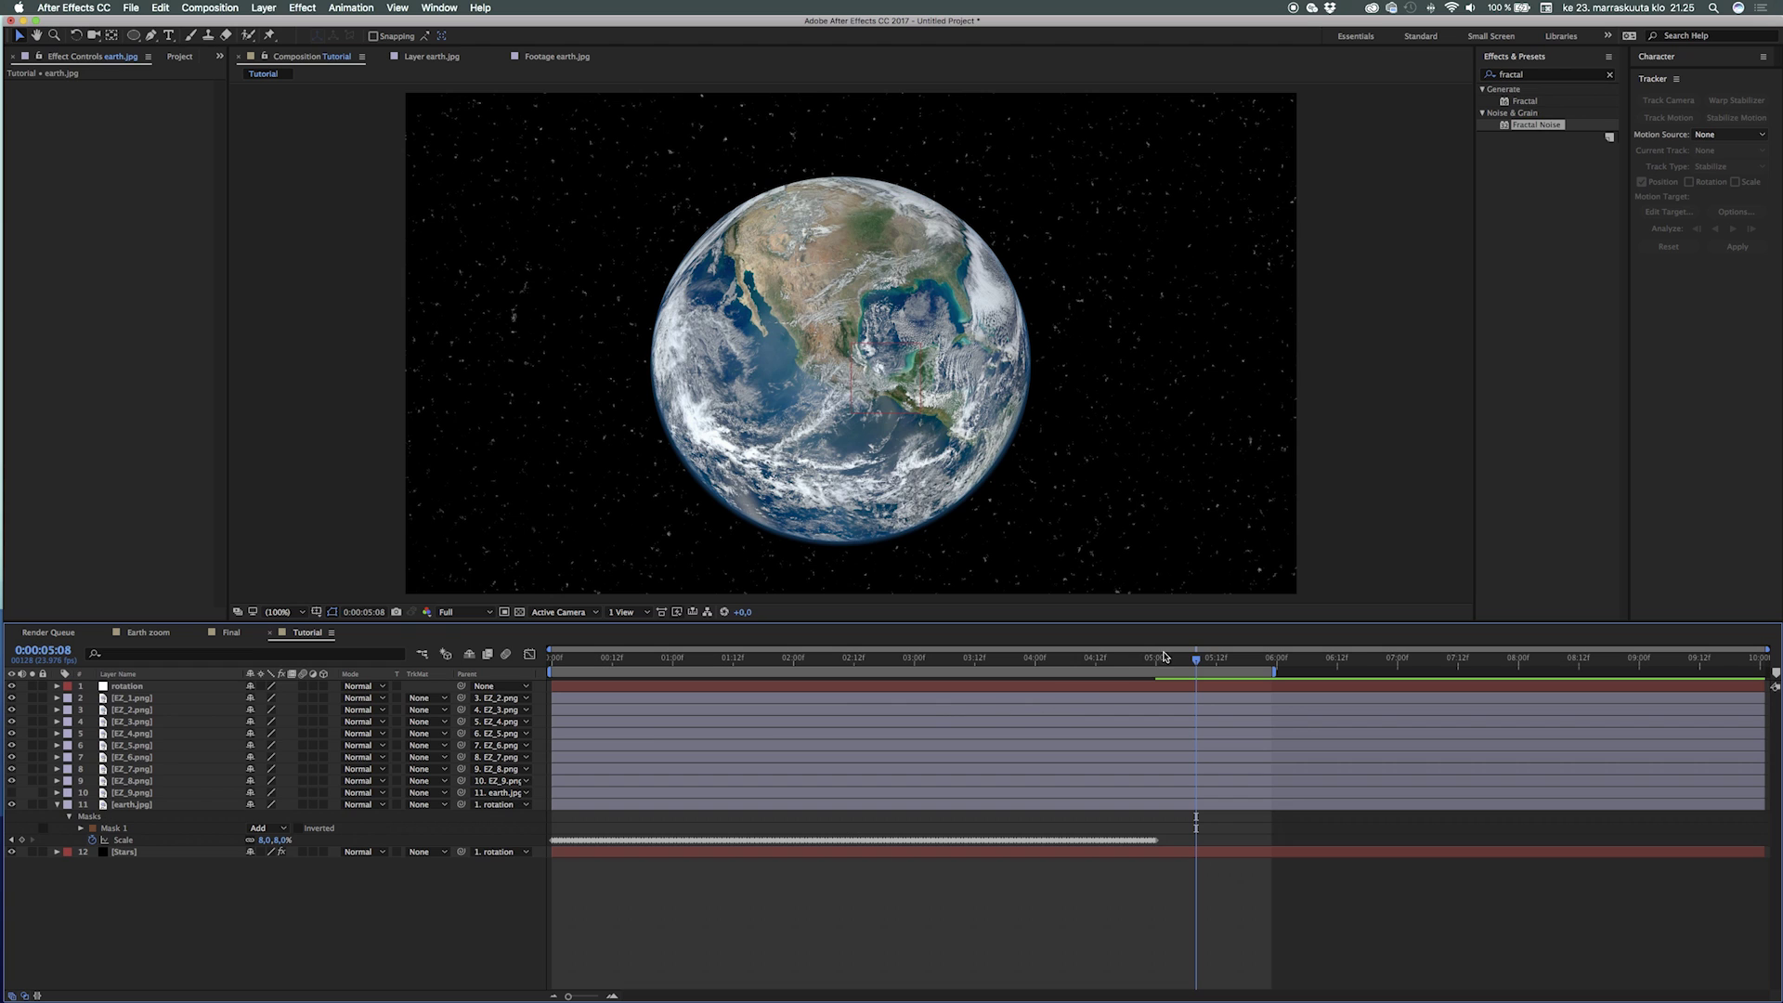
Step: Preview the Earth zoom with the star background from the start of the composition
{"action": "left_click_drag", "start_coordinate": [1198, 663], "coordinate": [510, 792]}
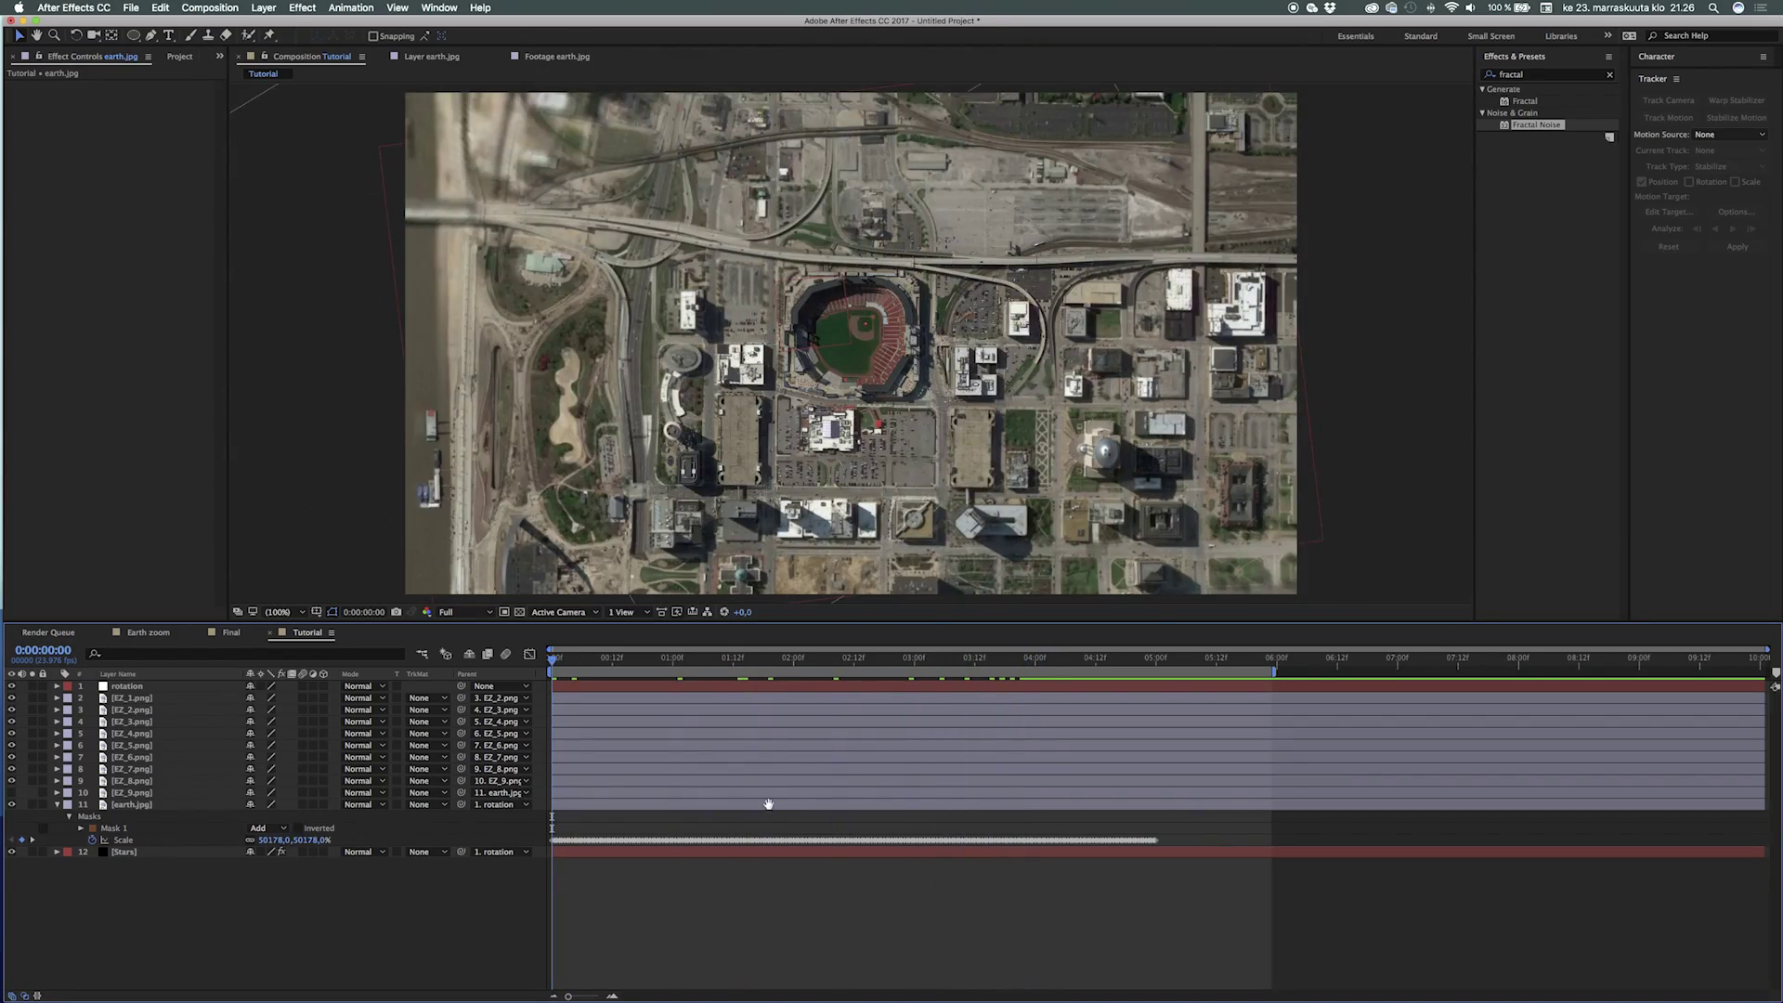
{"action": "key", "text": "space"}
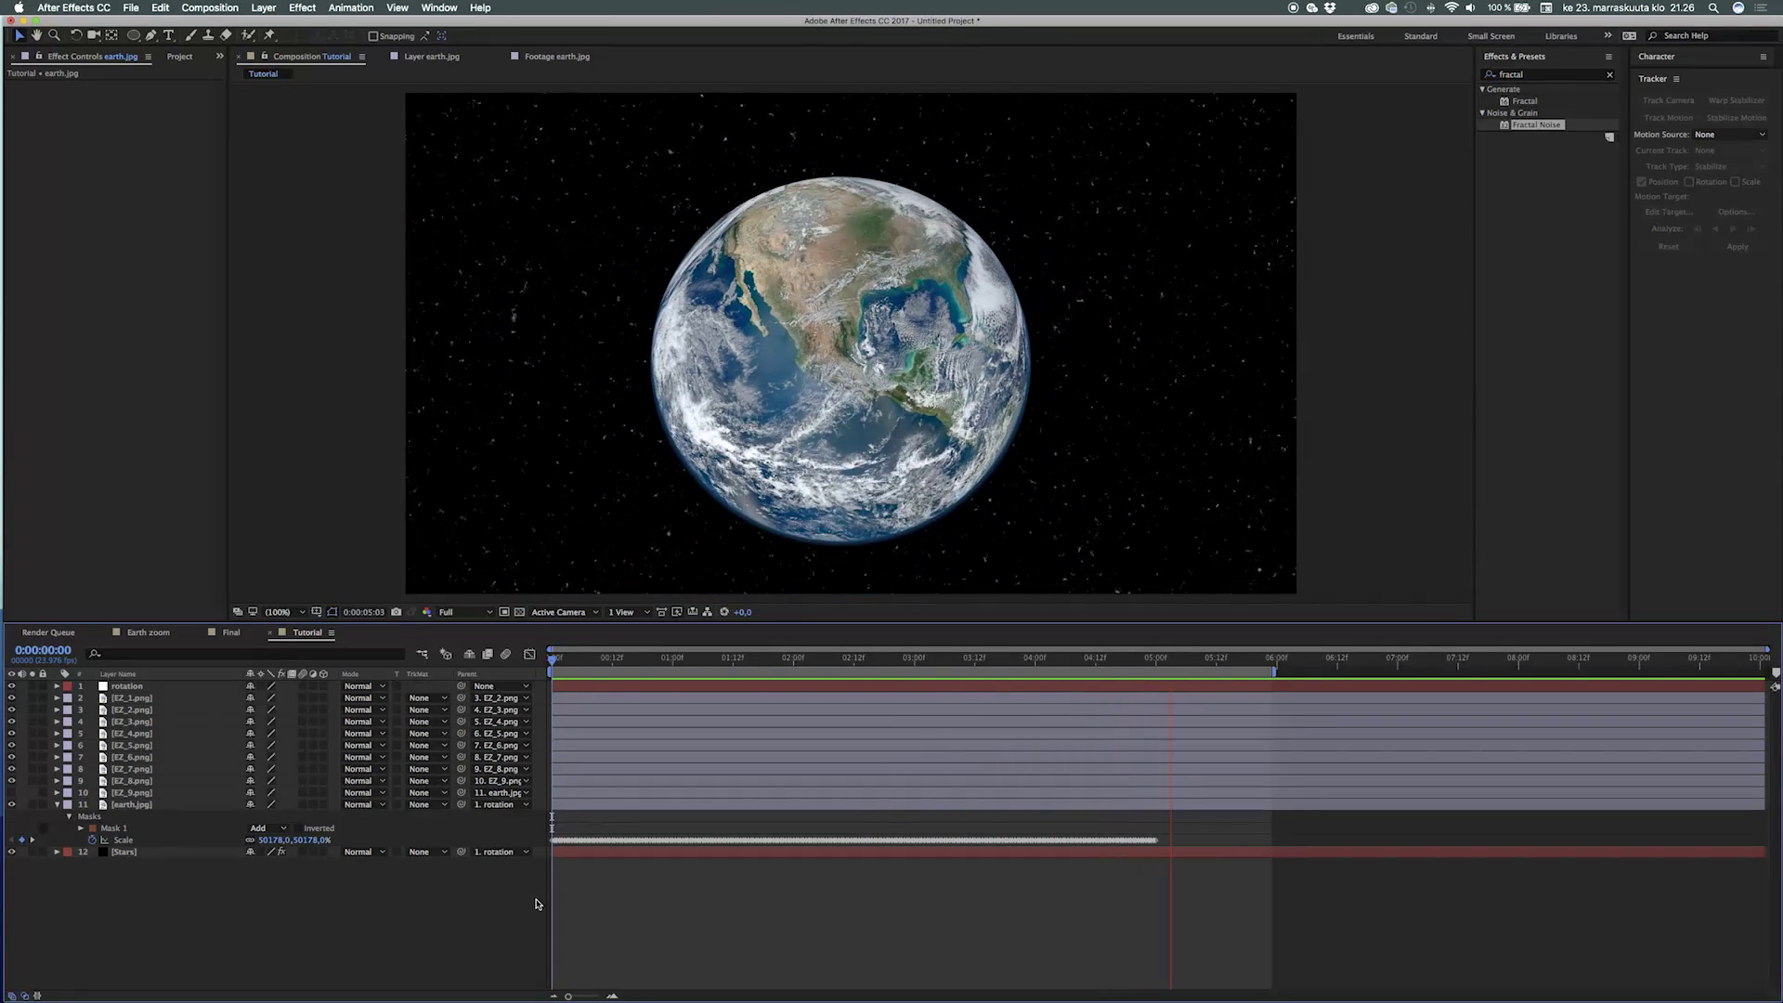
{"action": "key", "text": "space"}
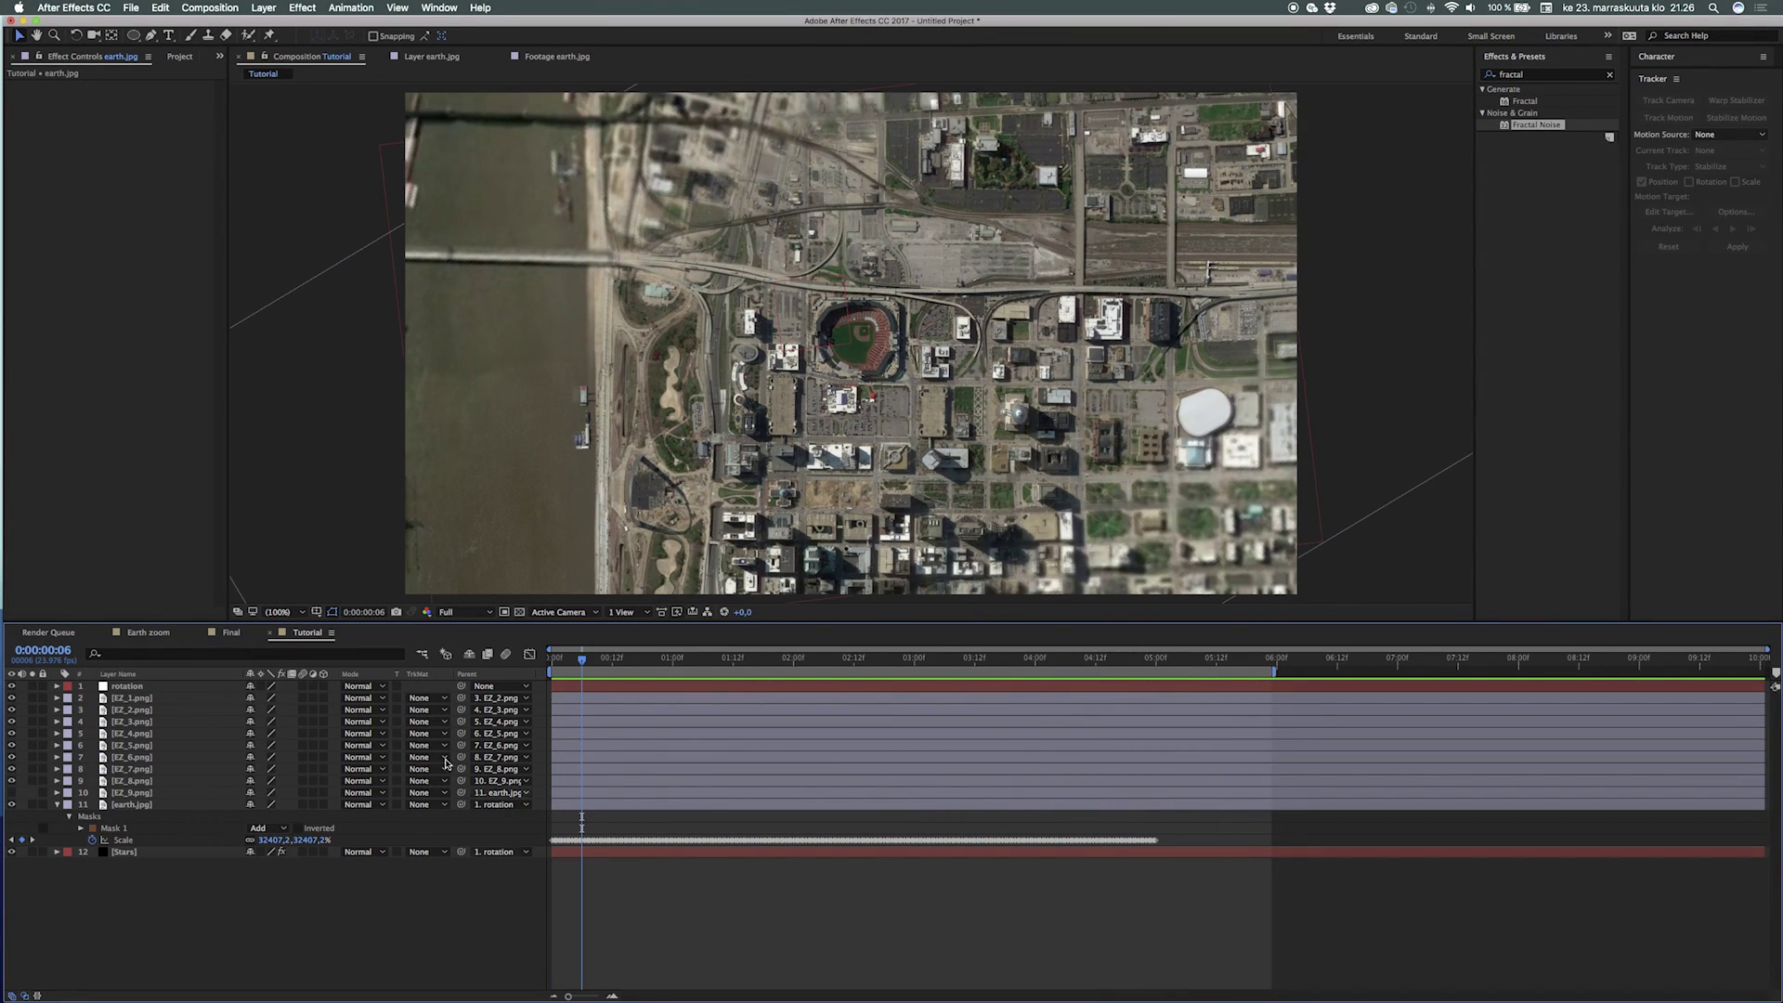
Step: Collapse the earth.jpg layer's properties and create a 1280 x 720 px black solid named Clouds
{"action": "left_click", "coordinate": [64, 804]}
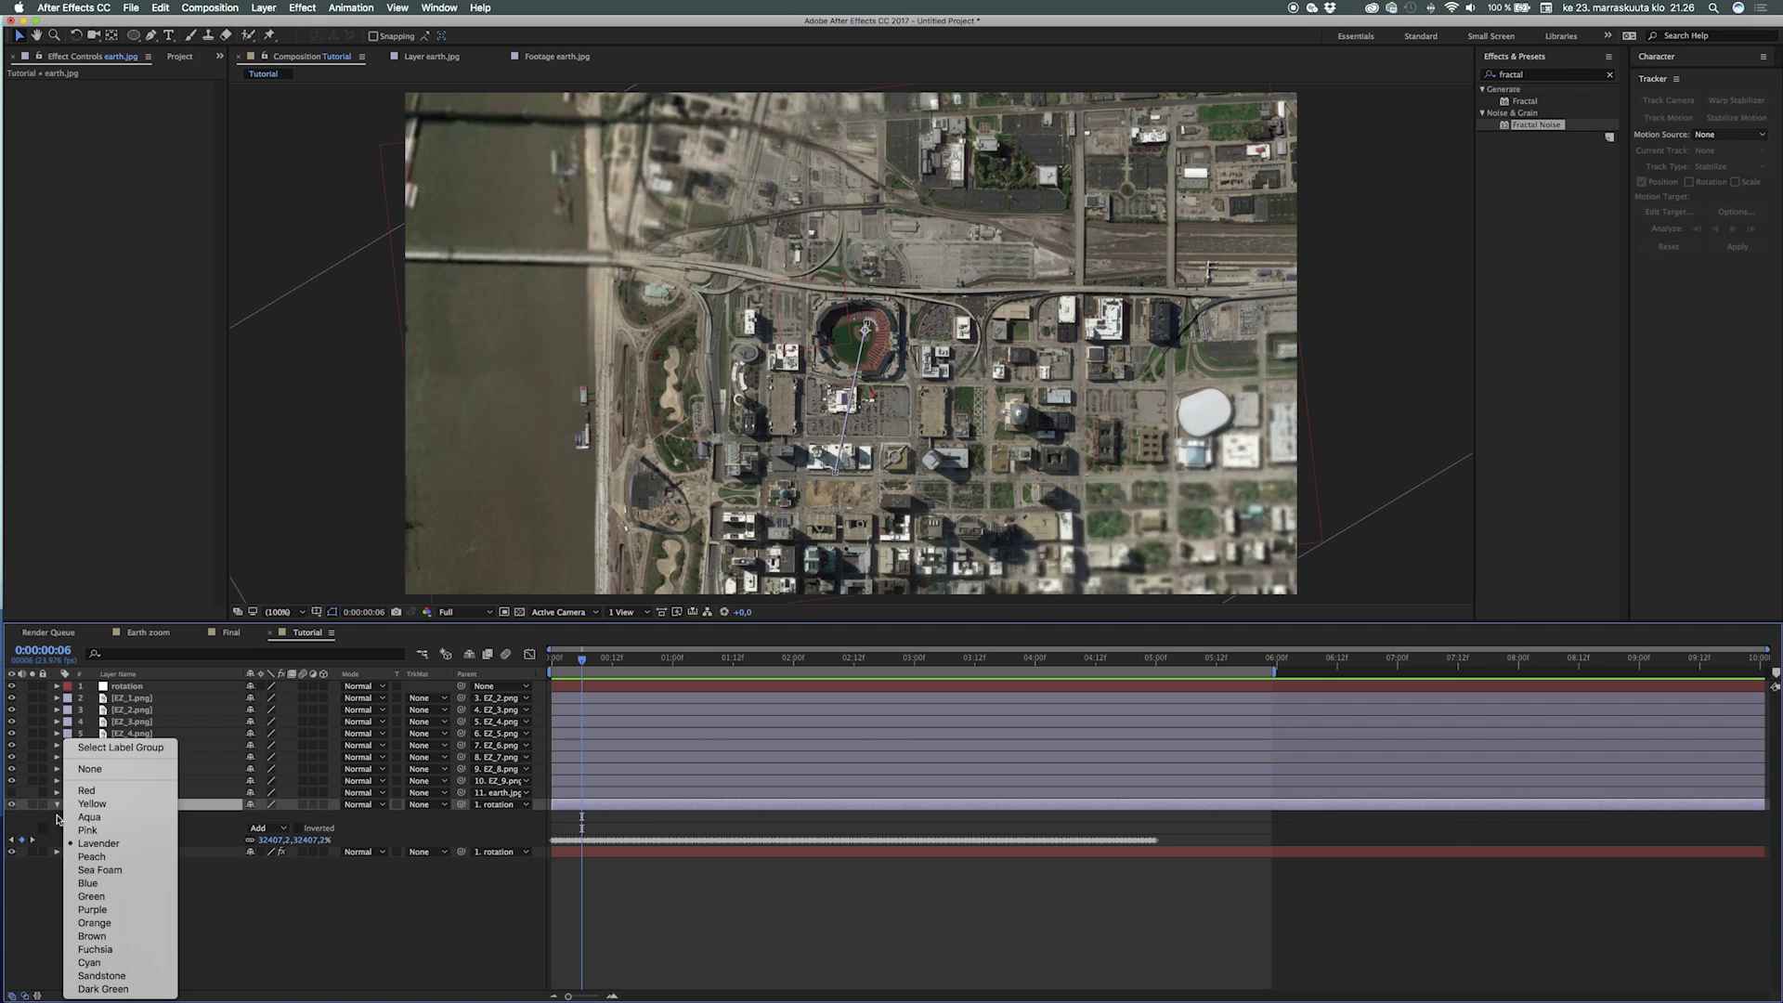
{"action": "left_click", "coordinate": [32, 916]}
{"action": "left_click", "coordinate": [57, 804]}
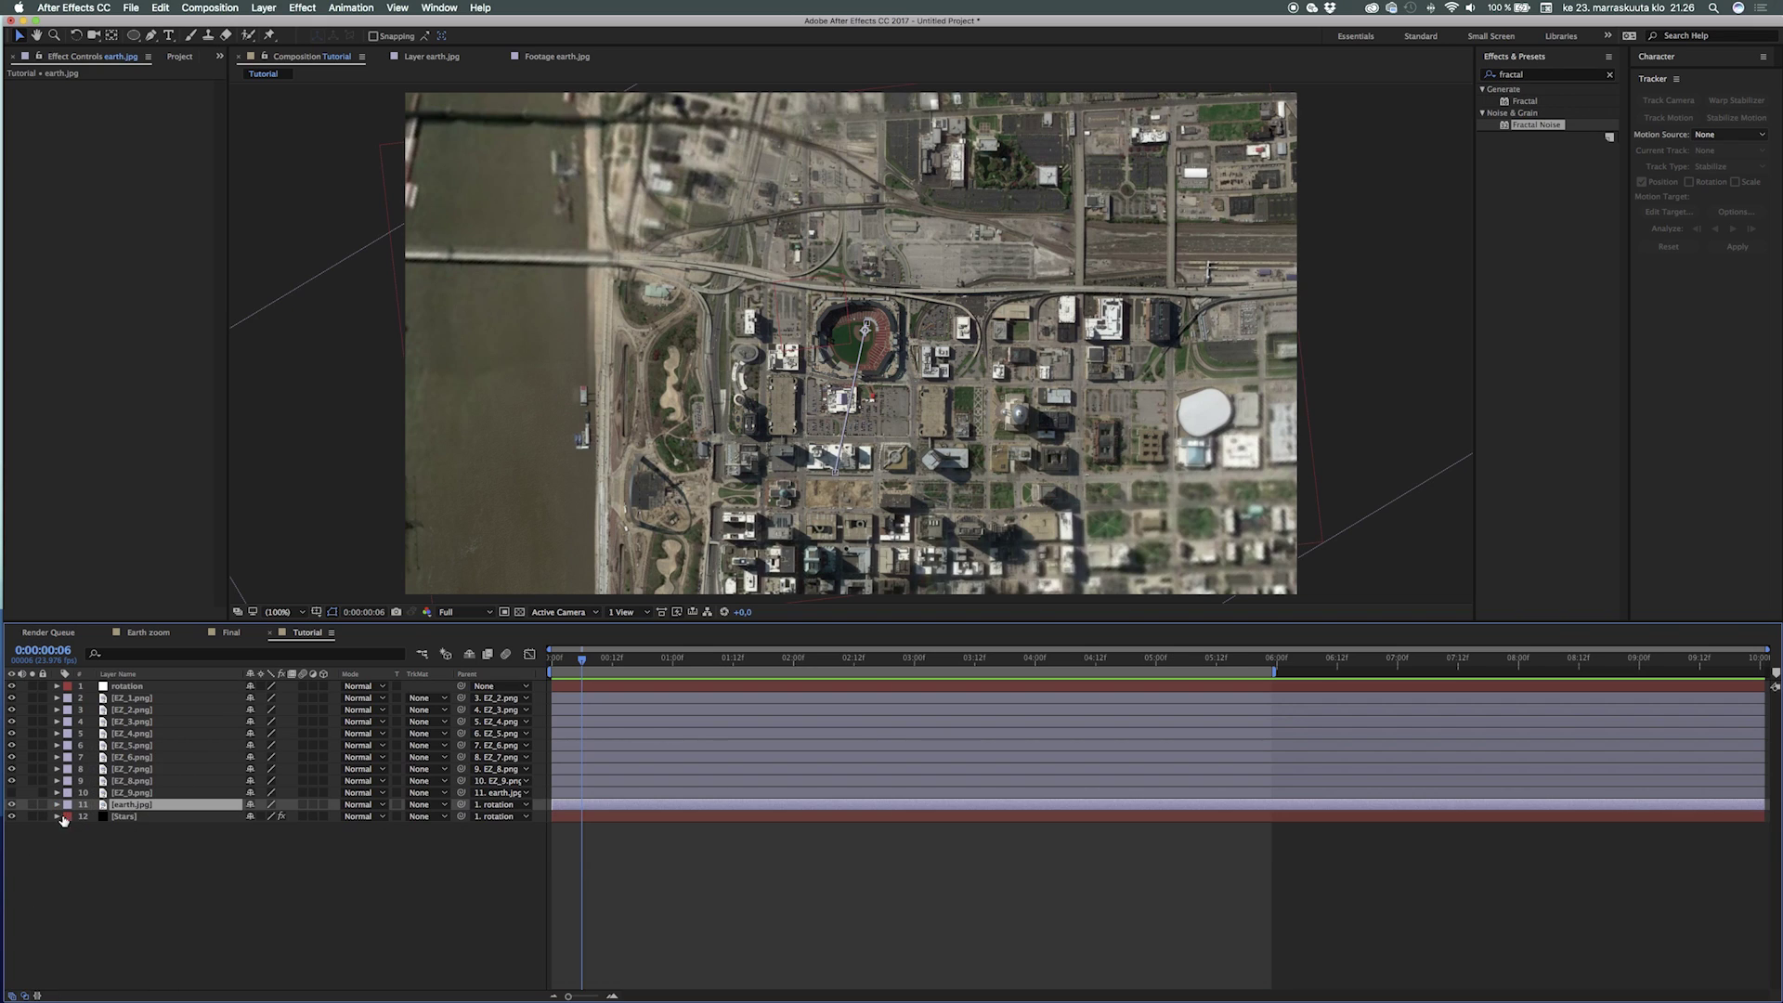
{"action": "left_click", "coordinate": [91, 864]}
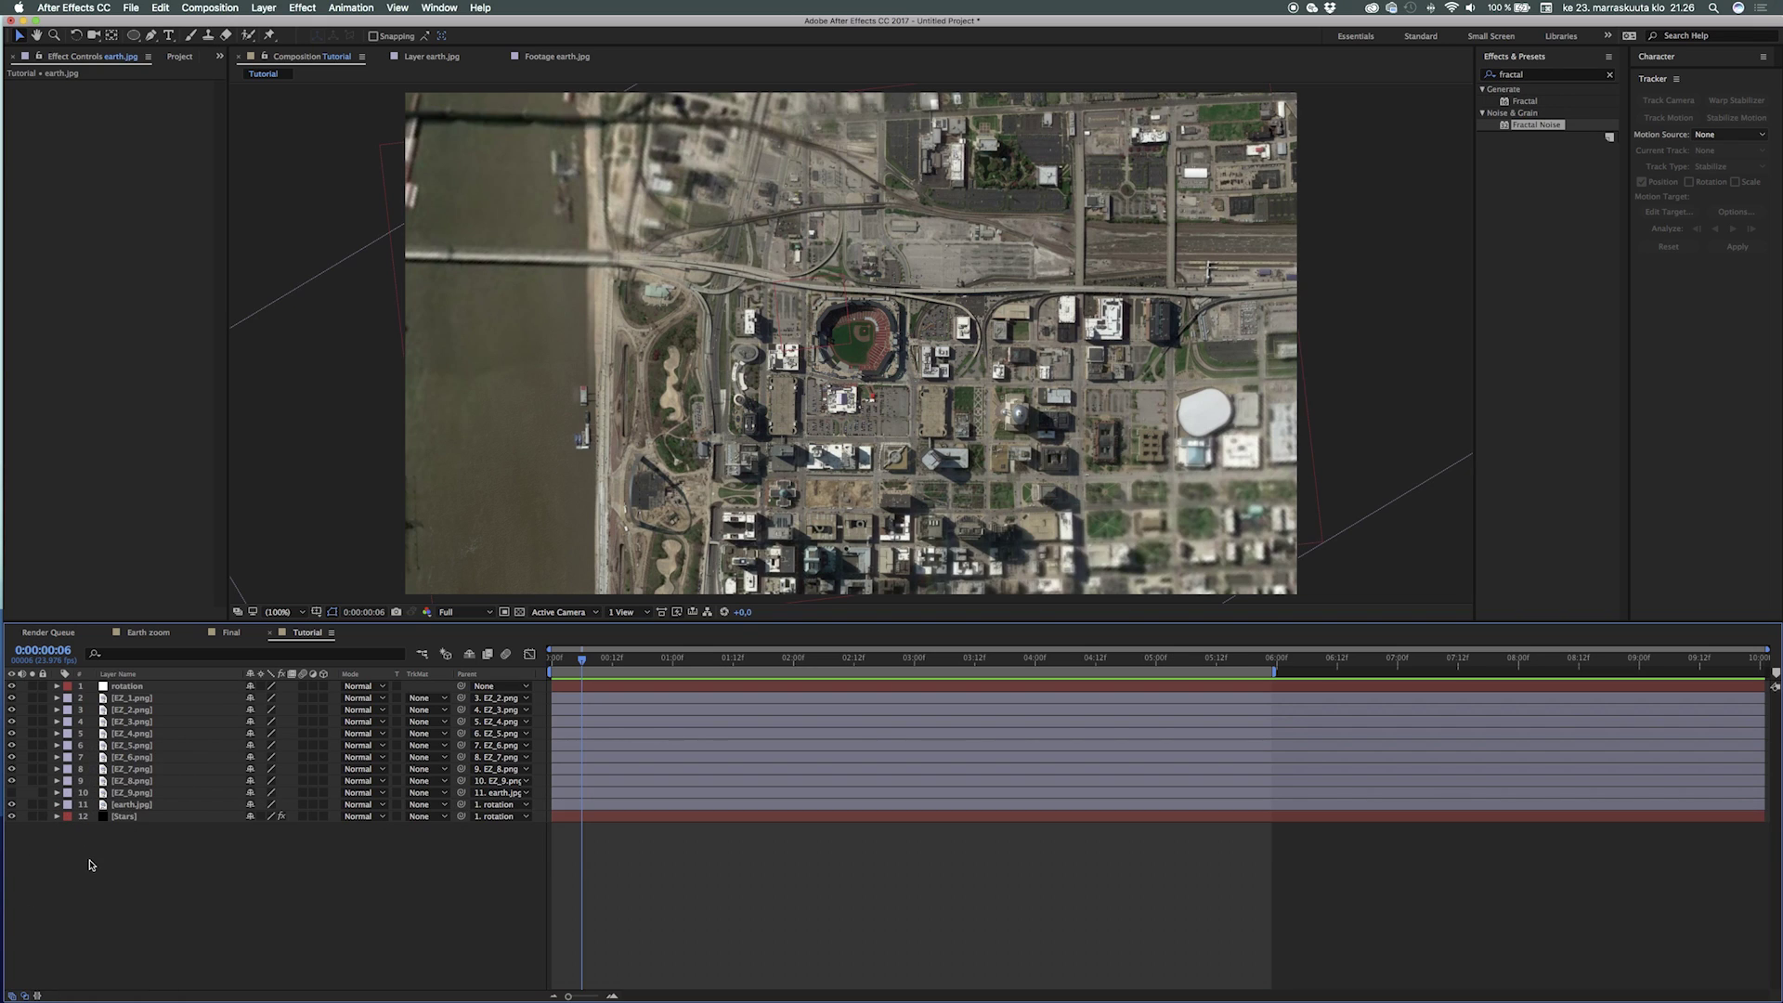
{"action": "key", "text": "super+y"}
{"action": "type", "text": "Clouds"}
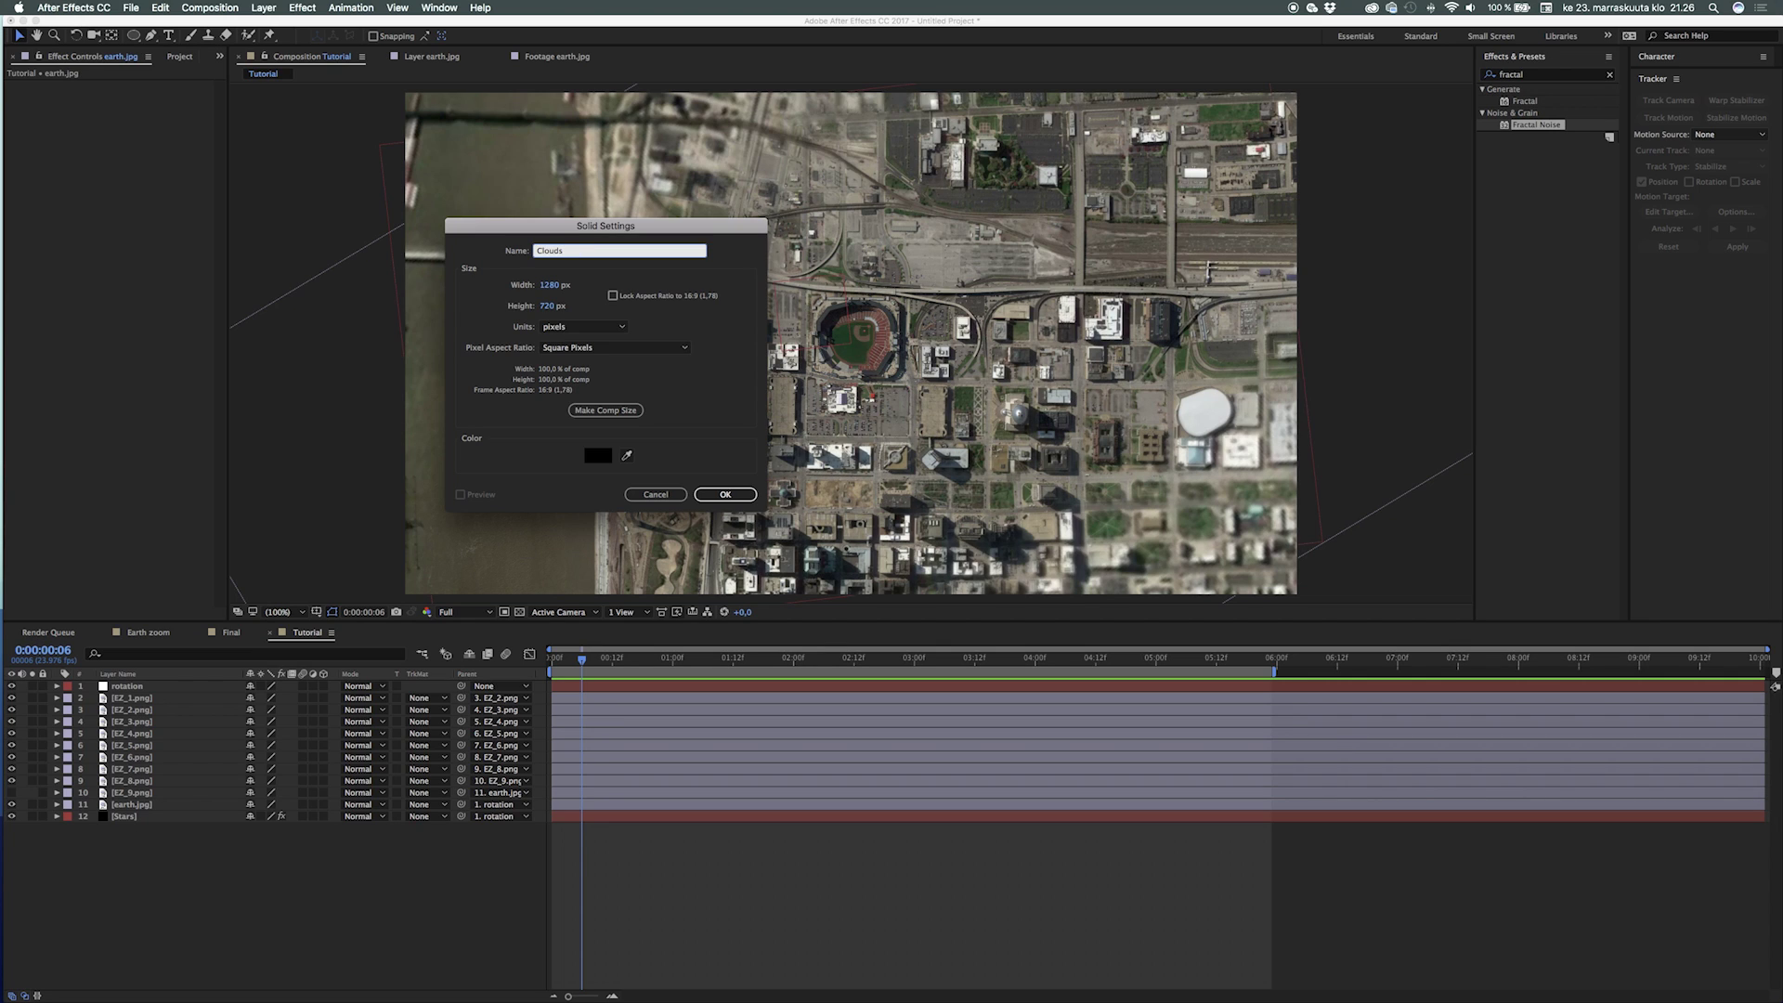
{"action": "key", "text": "Return"}
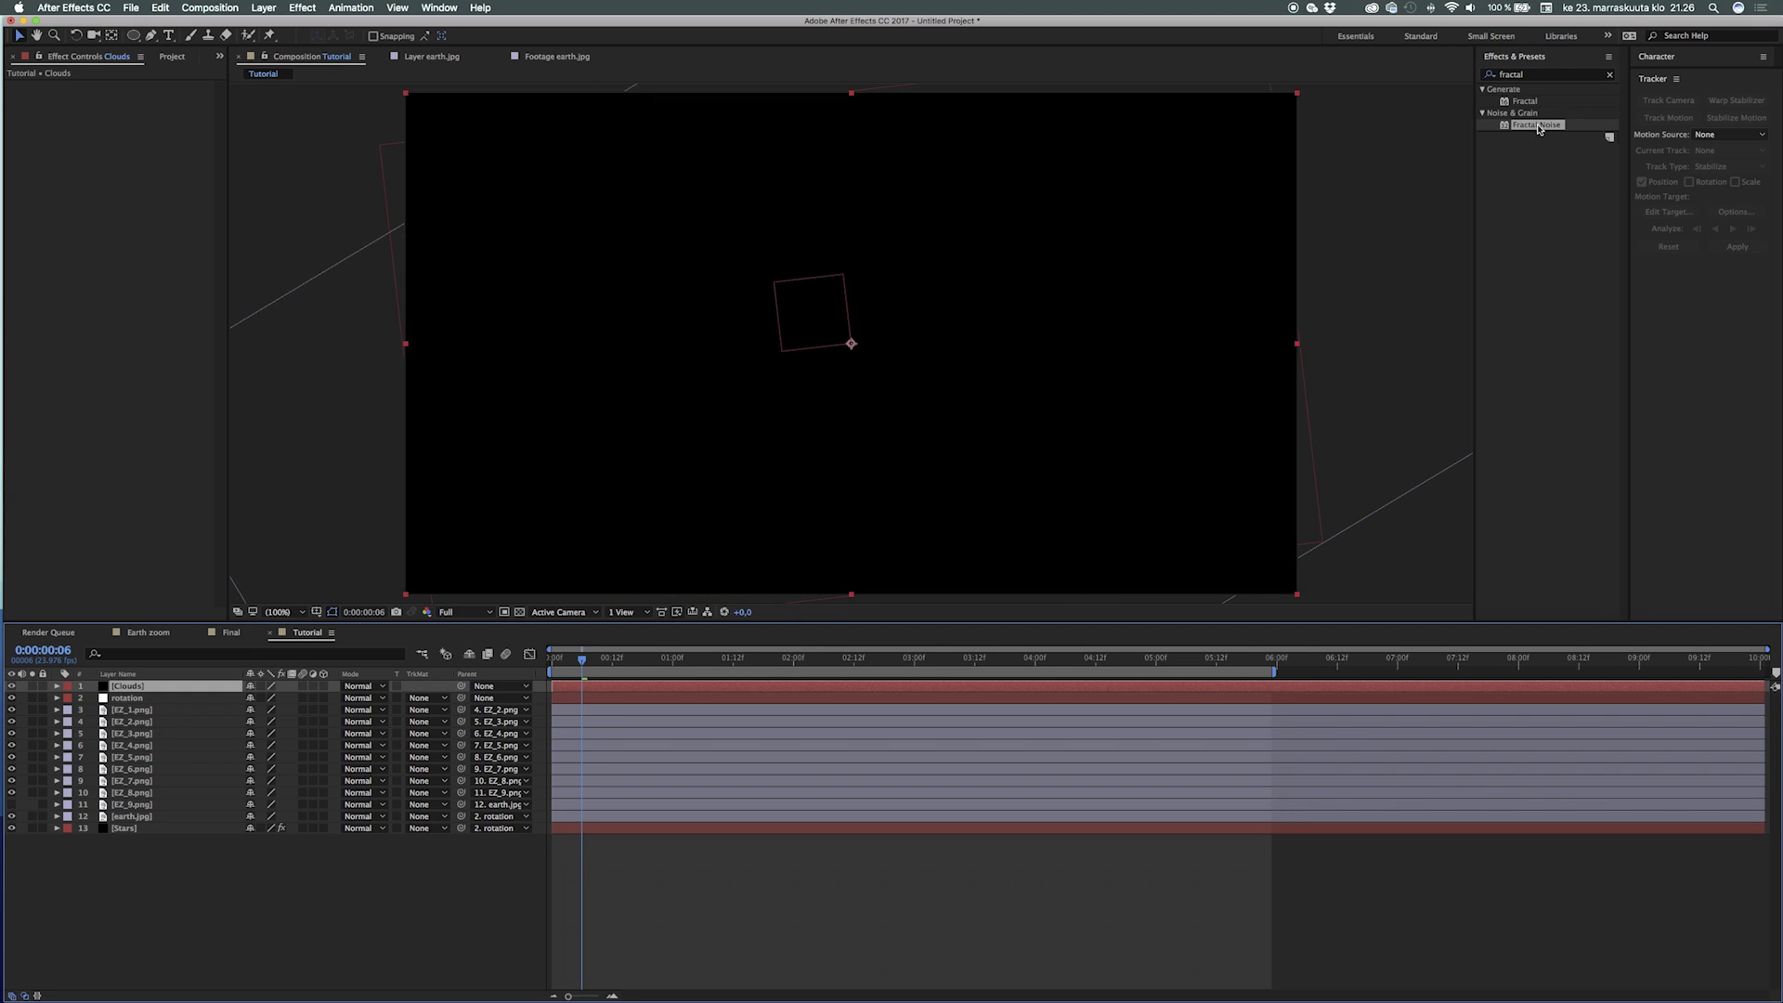
Step: Apply Fractal Noise to the Clouds solid with Fractal Type Dynamic, Contrast 147 and Brightness -39
{"action": "double_click", "coordinate": [1538, 126]}
{"action": "left_click", "coordinate": [165, 97]}
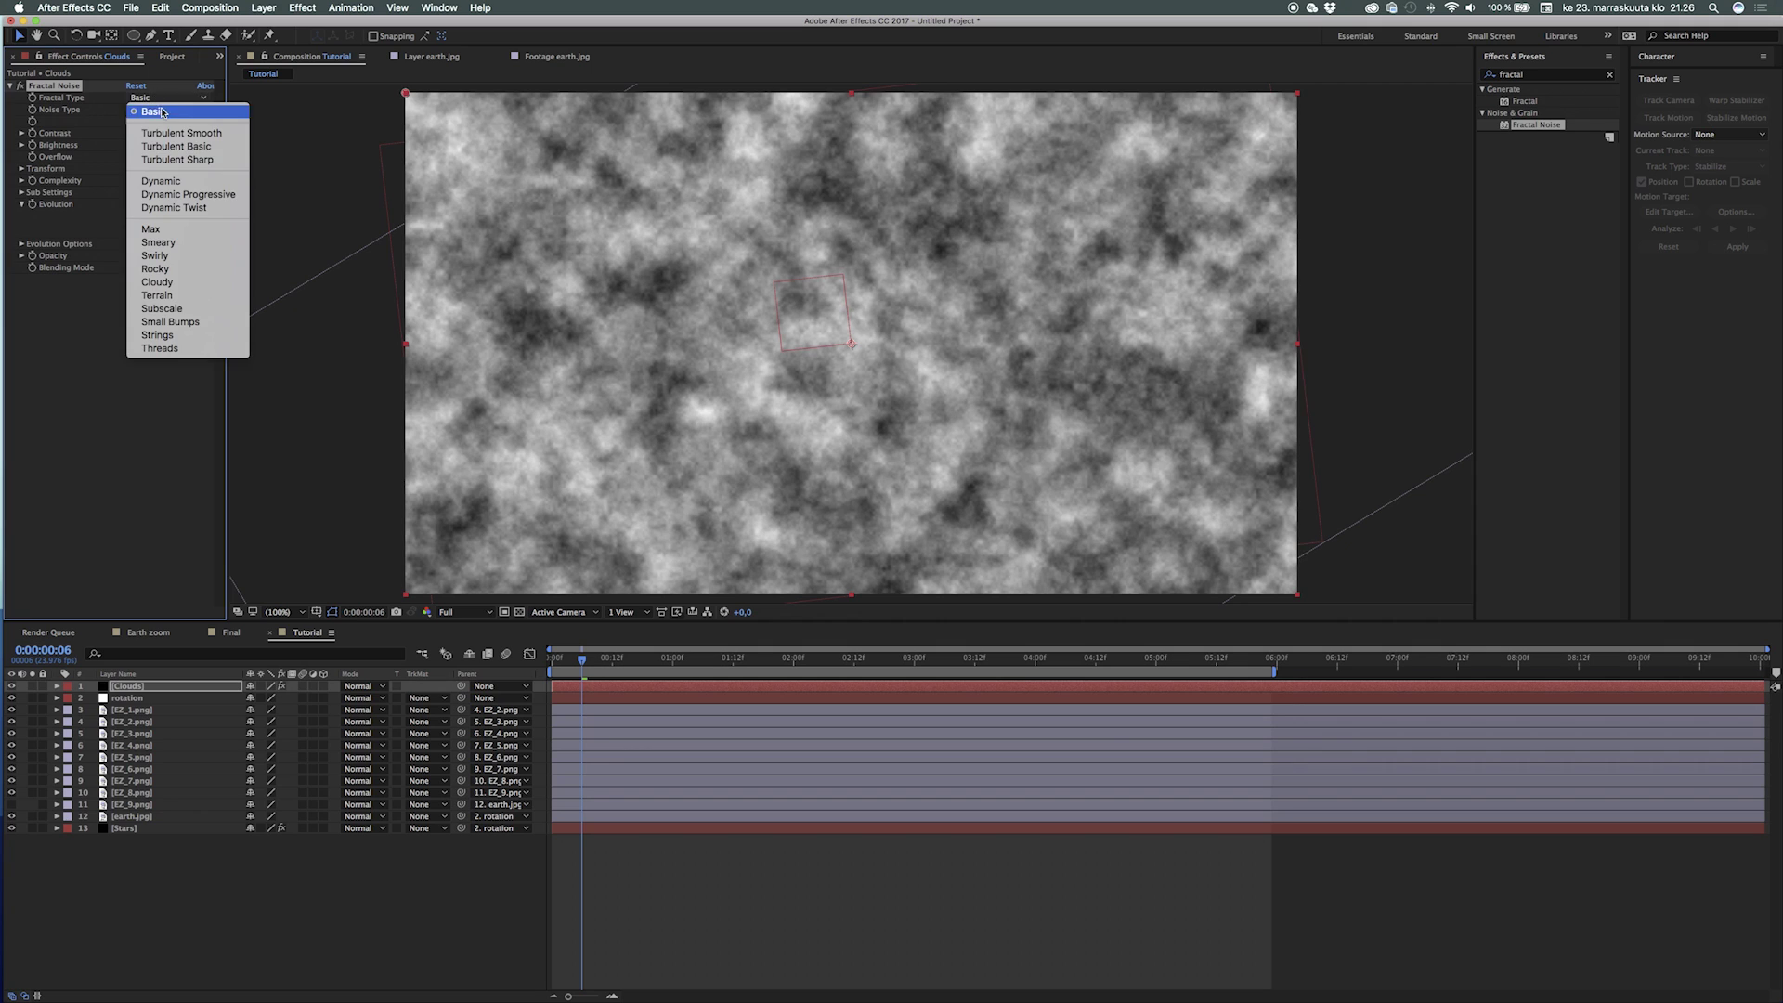
{"action": "left_click", "coordinate": [163, 181]}
{"action": "mouse_move", "coordinate": [136, 133]}
{"action": "left_mouse_down"}
{"action": "mouse_move", "coordinate": [163, 133]}
{"action": "mouse_move", "coordinate": [114, 151]}
{"action": "left_mouse_up"}
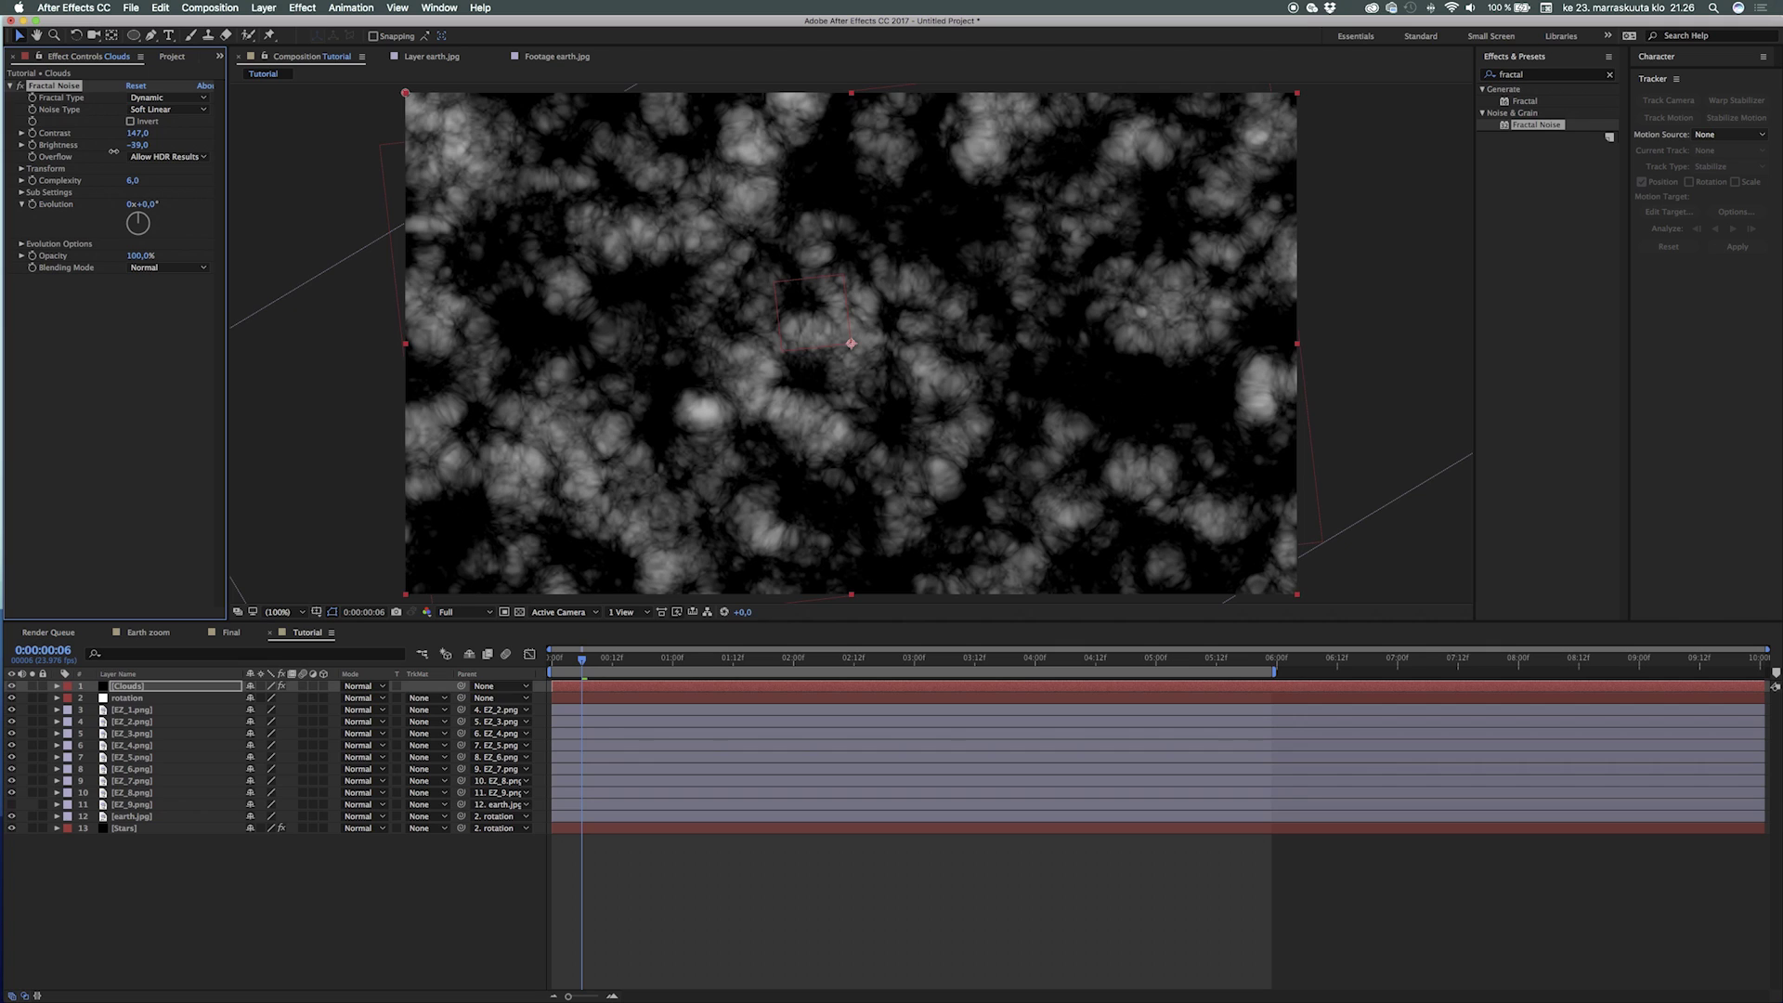
Step: Blend the Clouds layer in Screen mode and adjust its noise to Contrast 226 and Brightness -54
{"action": "left_click", "coordinate": [360, 685]}
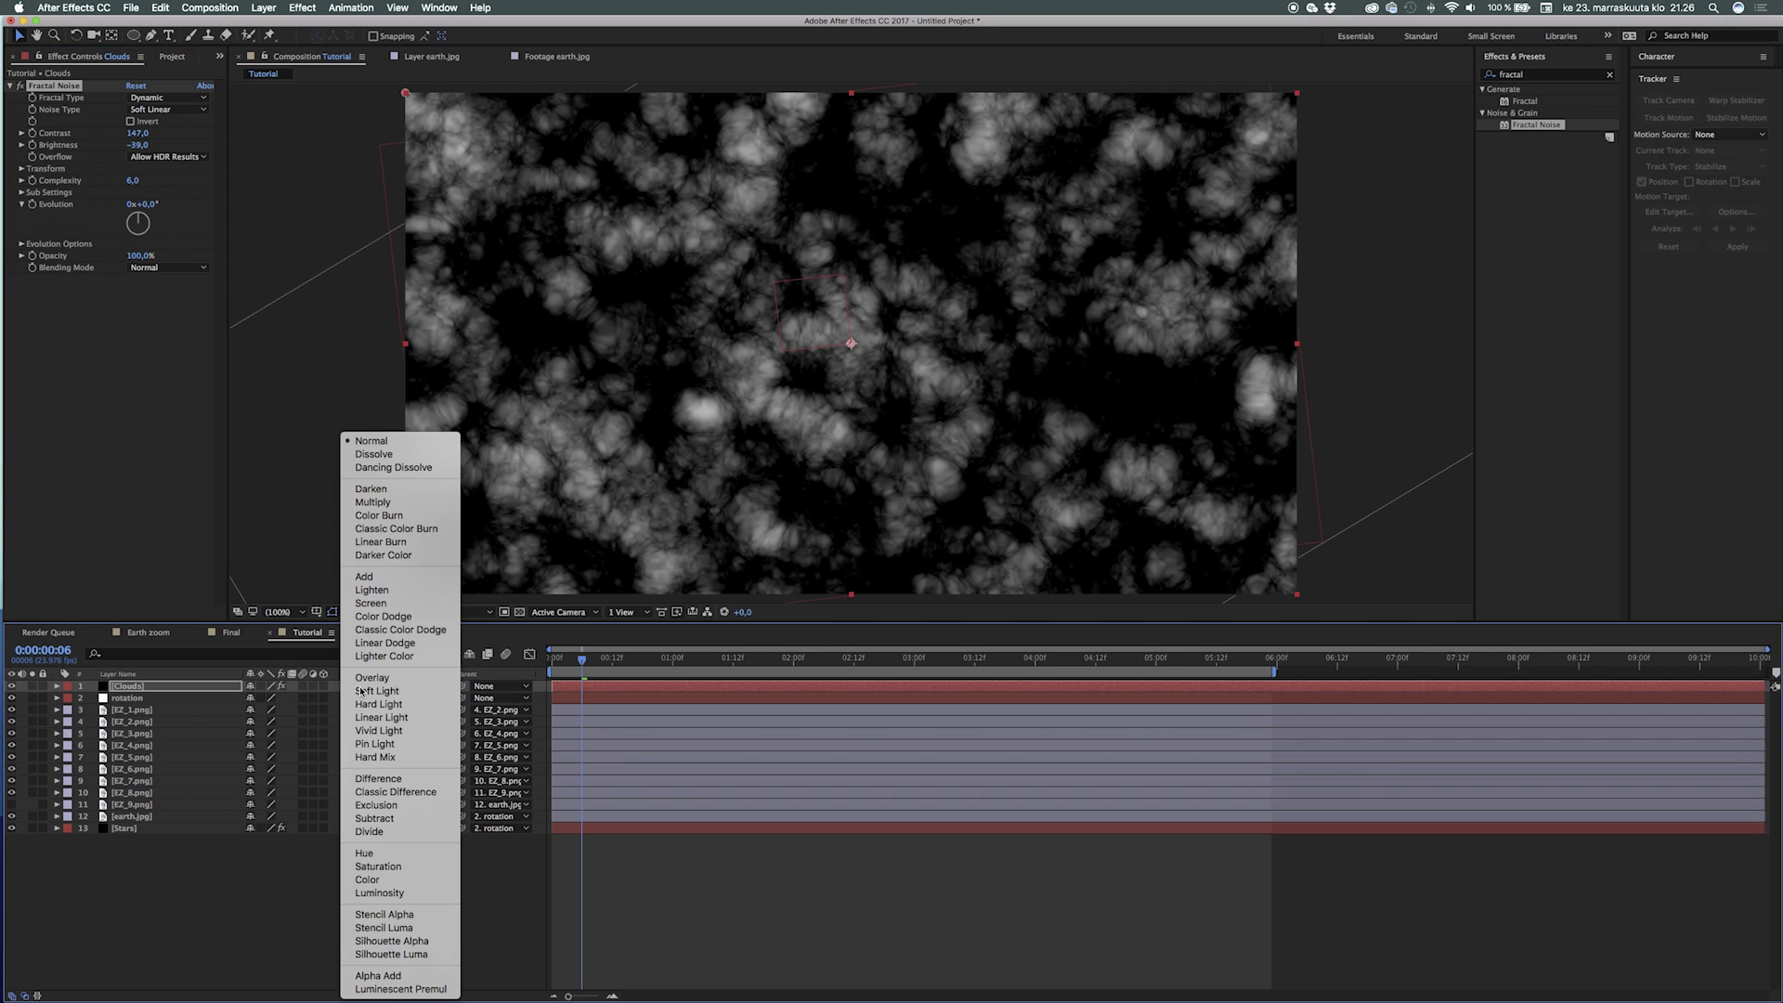
{"action": "left_click", "coordinate": [371, 603]}
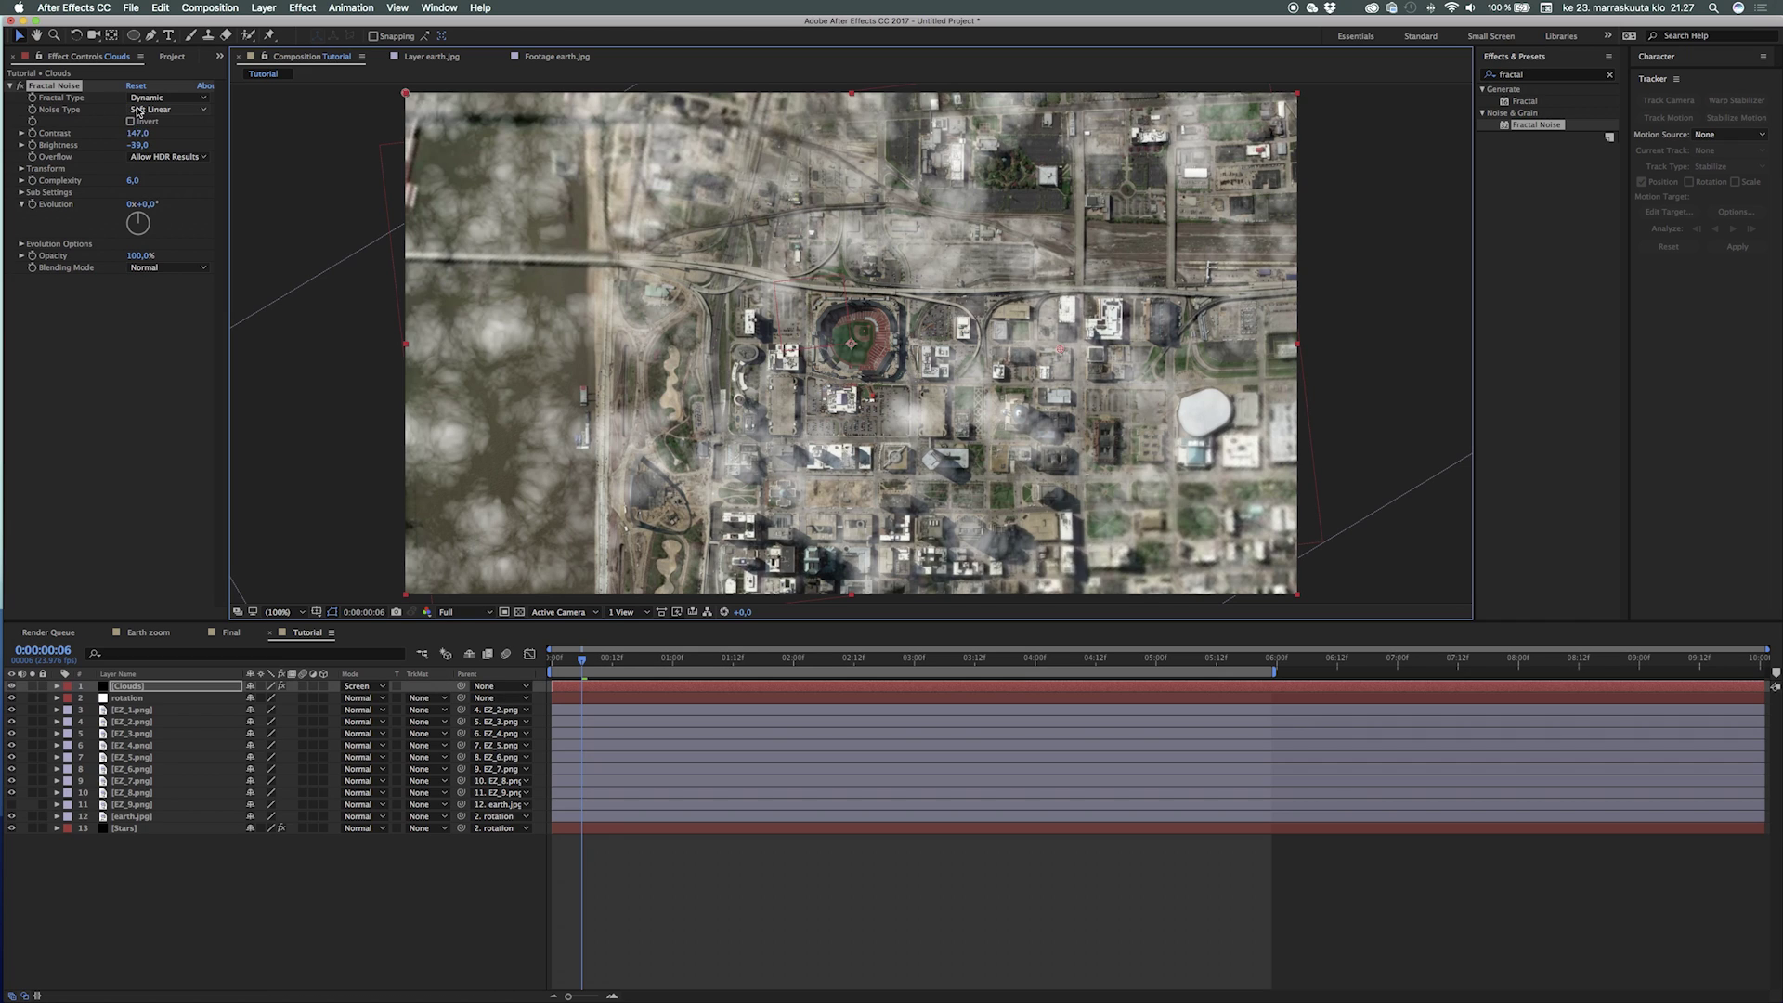
{"action": "left_click_drag", "start_coordinate": [137, 135], "coordinate": [146, 133]}
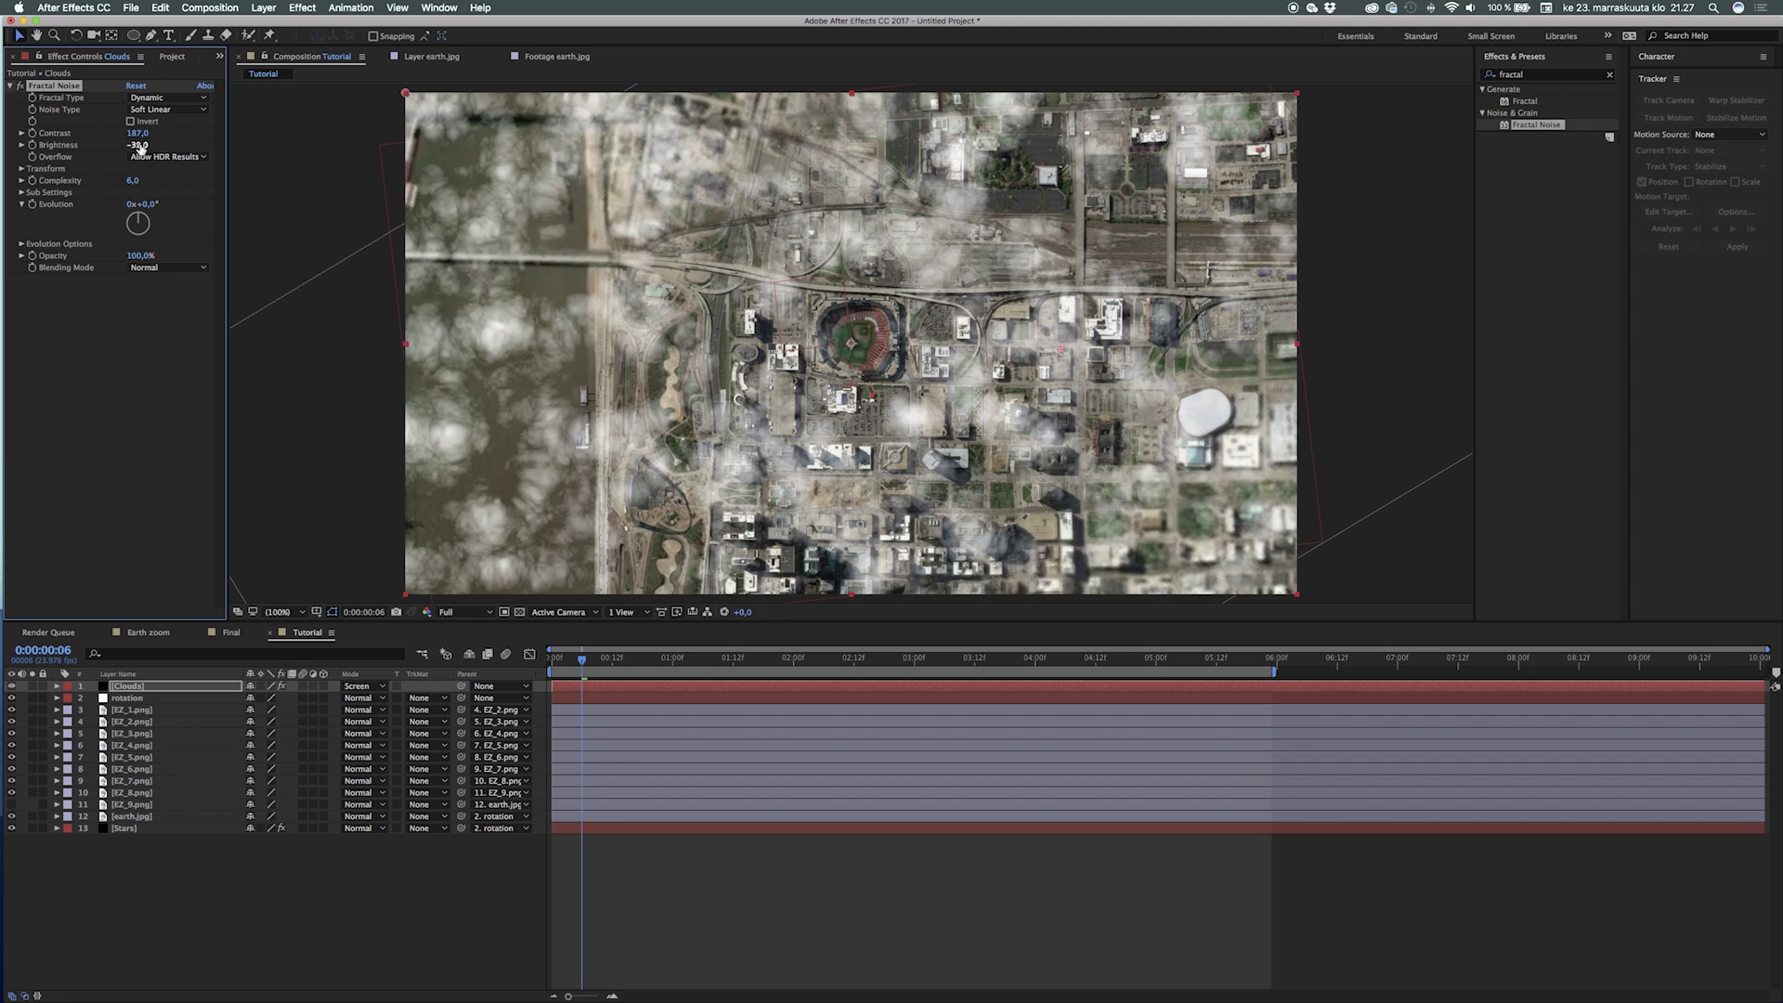
{"action": "left_click_drag", "start_coordinate": [135, 144], "coordinate": [164, 133]}
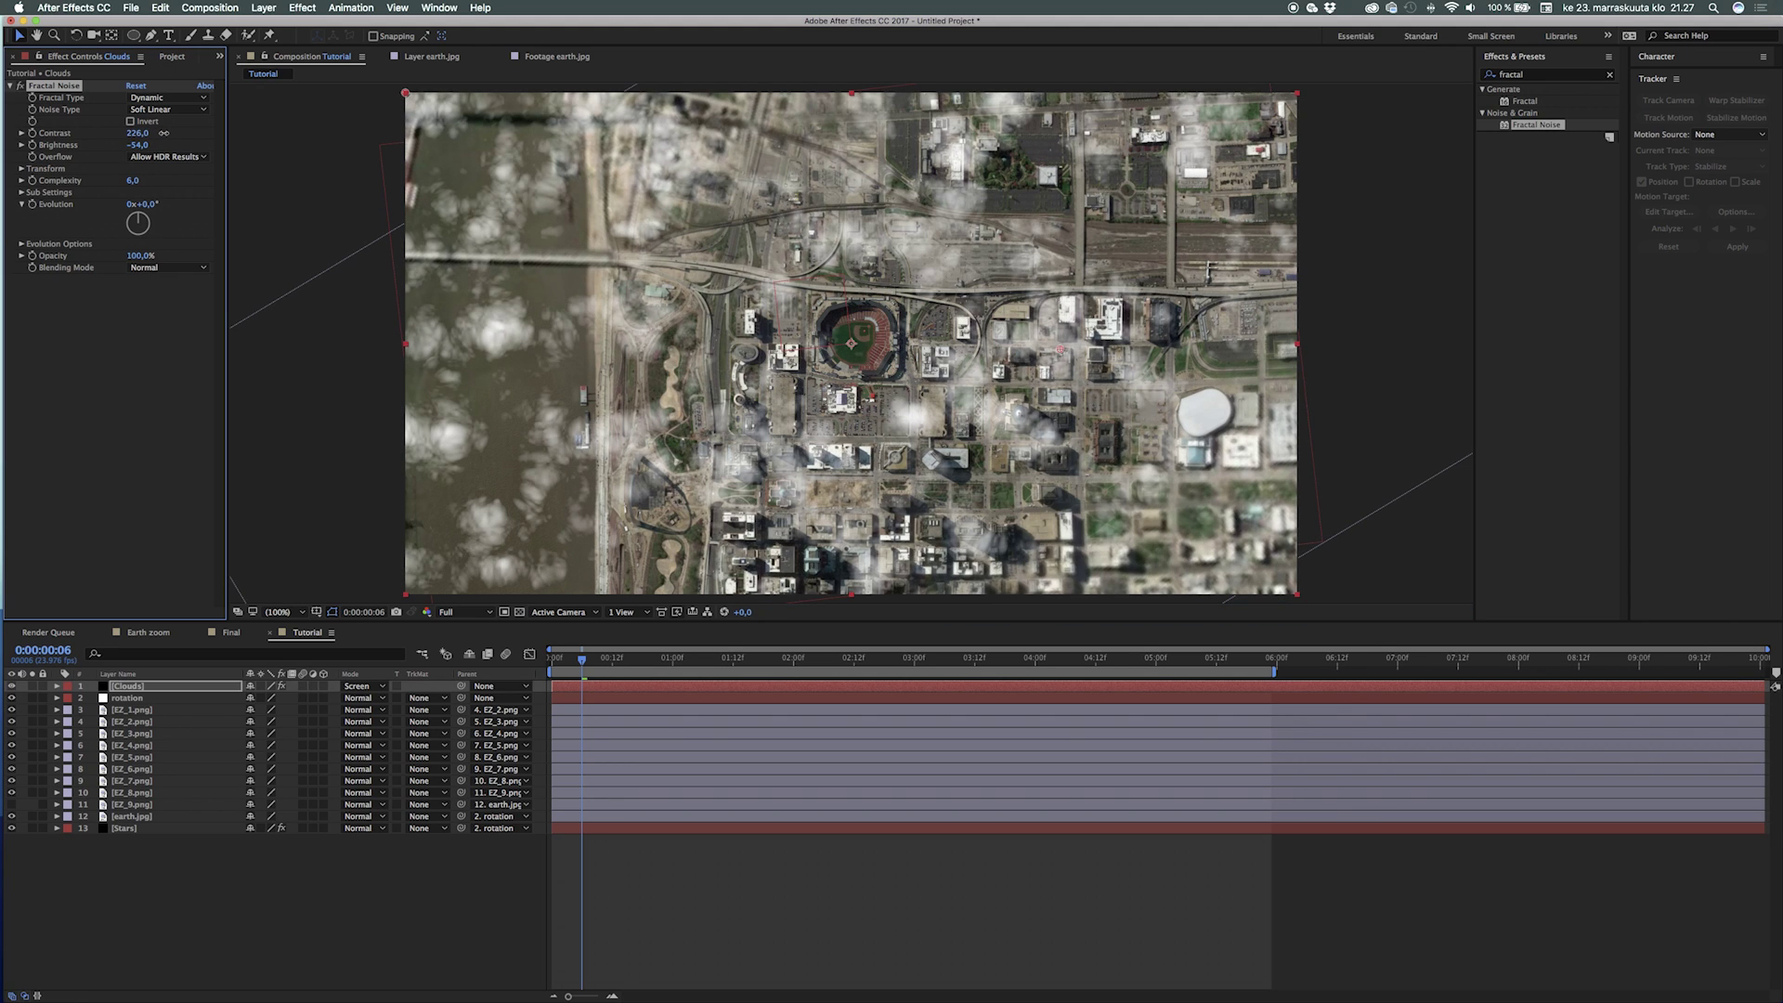
Step: Nudge the Clouds layer slightly down, set the noise Scale to 271 and shift Offset Turbulence to about 819, 236
{"action": "mouse_move", "coordinate": [849, 345]}
{"action": "left_mouse_down"}
{"action": "mouse_move", "coordinate": [909, 328]}
{"action": "mouse_move", "coordinate": [844, 333]}
{"action": "mouse_move", "coordinate": [864, 346]}
{"action": "mouse_move", "coordinate": [853, 359]}
{"action": "left_mouse_up"}
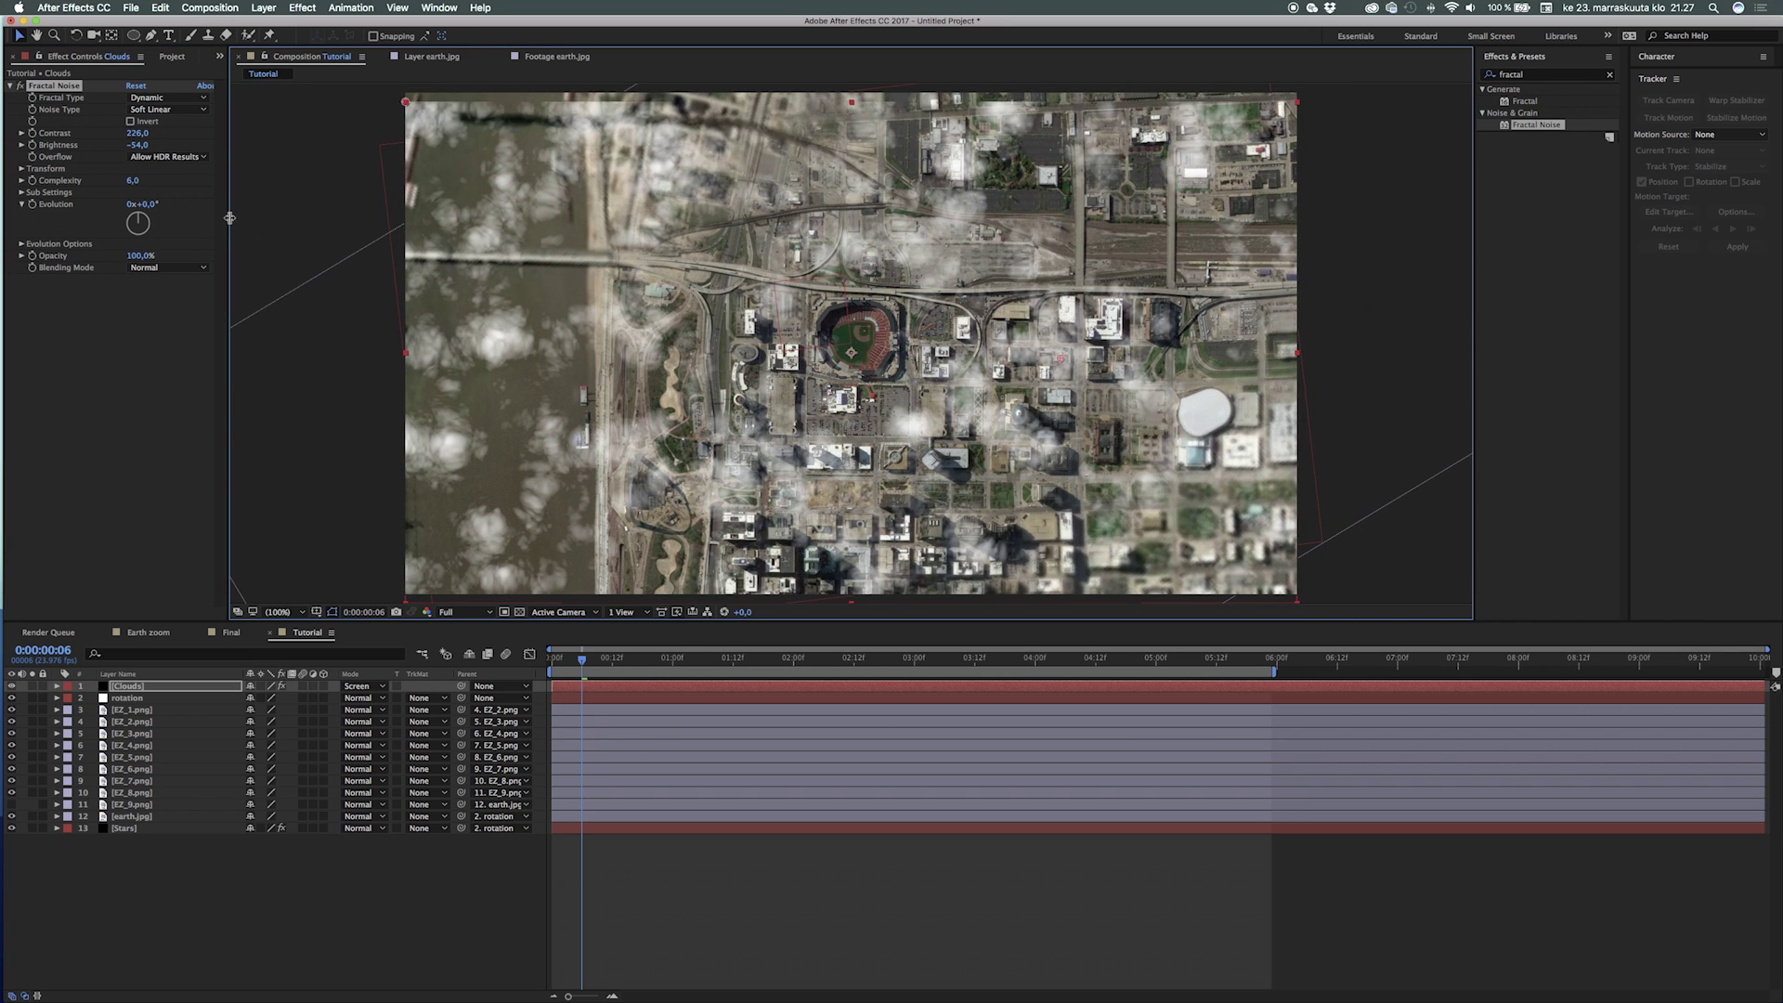
{"action": "key", "text": "s"}
{"action": "left_click", "coordinate": [21, 168]}
{"action": "left_click_drag", "start_coordinate": [138, 204], "coordinate": [262, 208]}
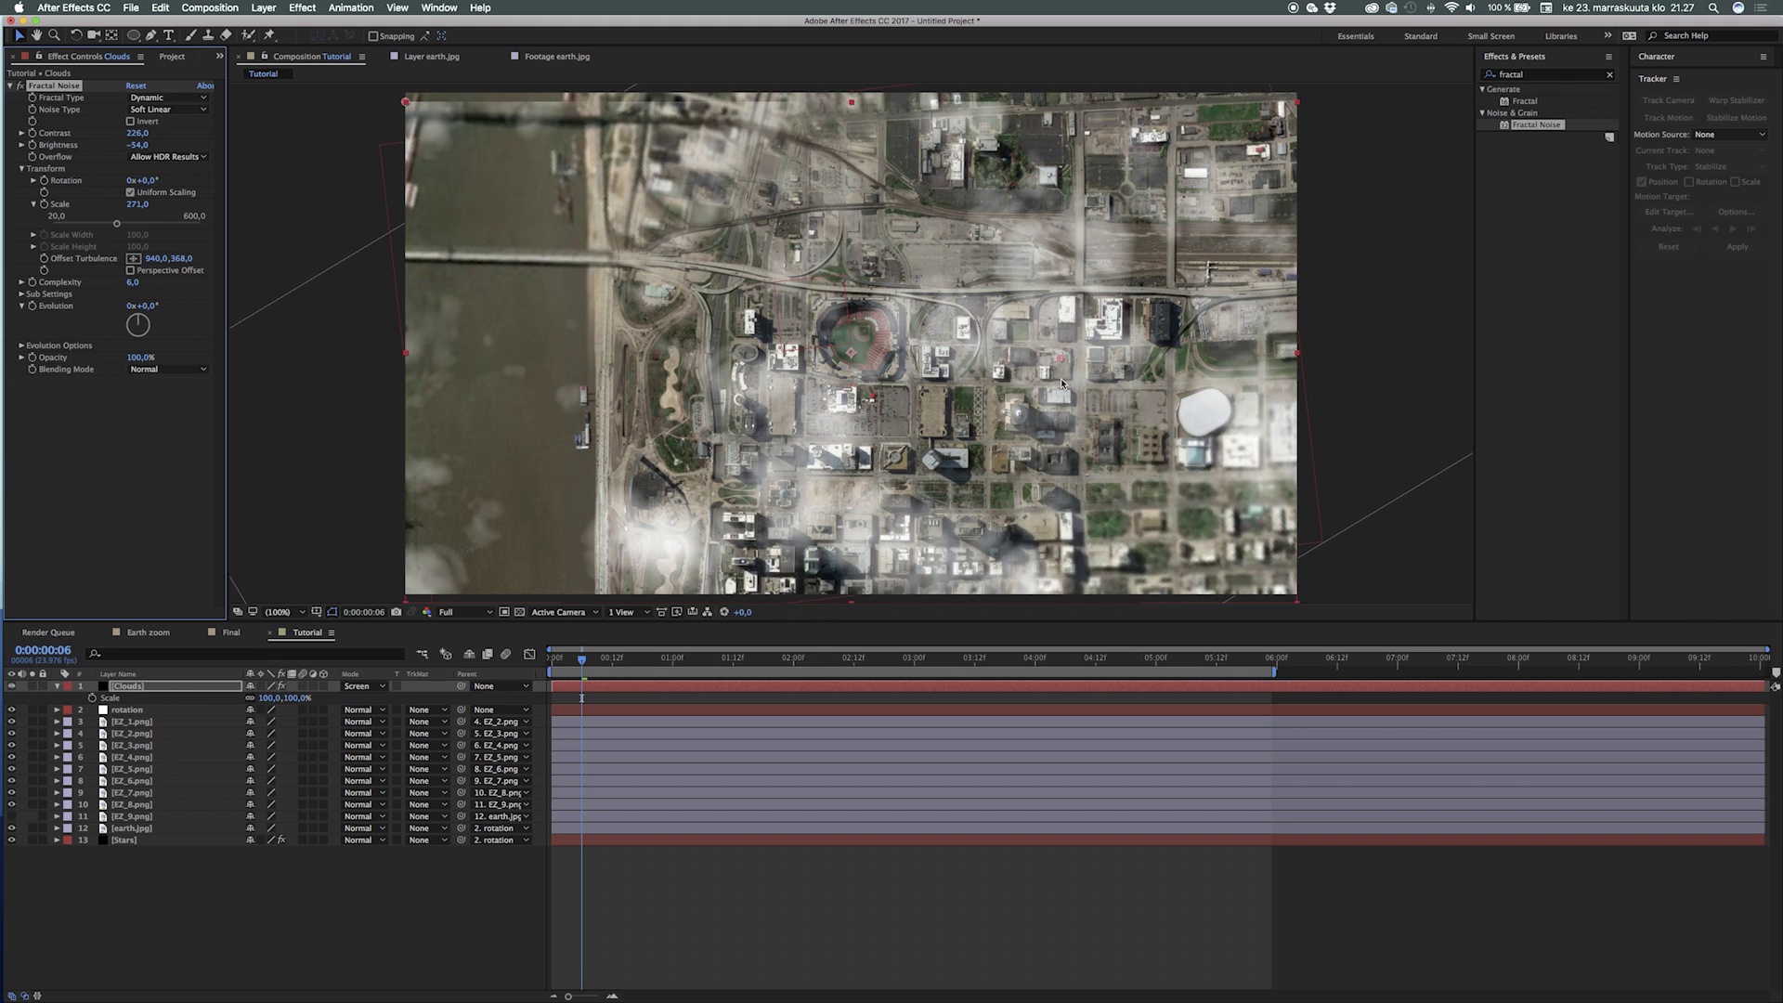
{"action": "left_click_drag", "start_coordinate": [1064, 361], "coordinate": [978, 268]}
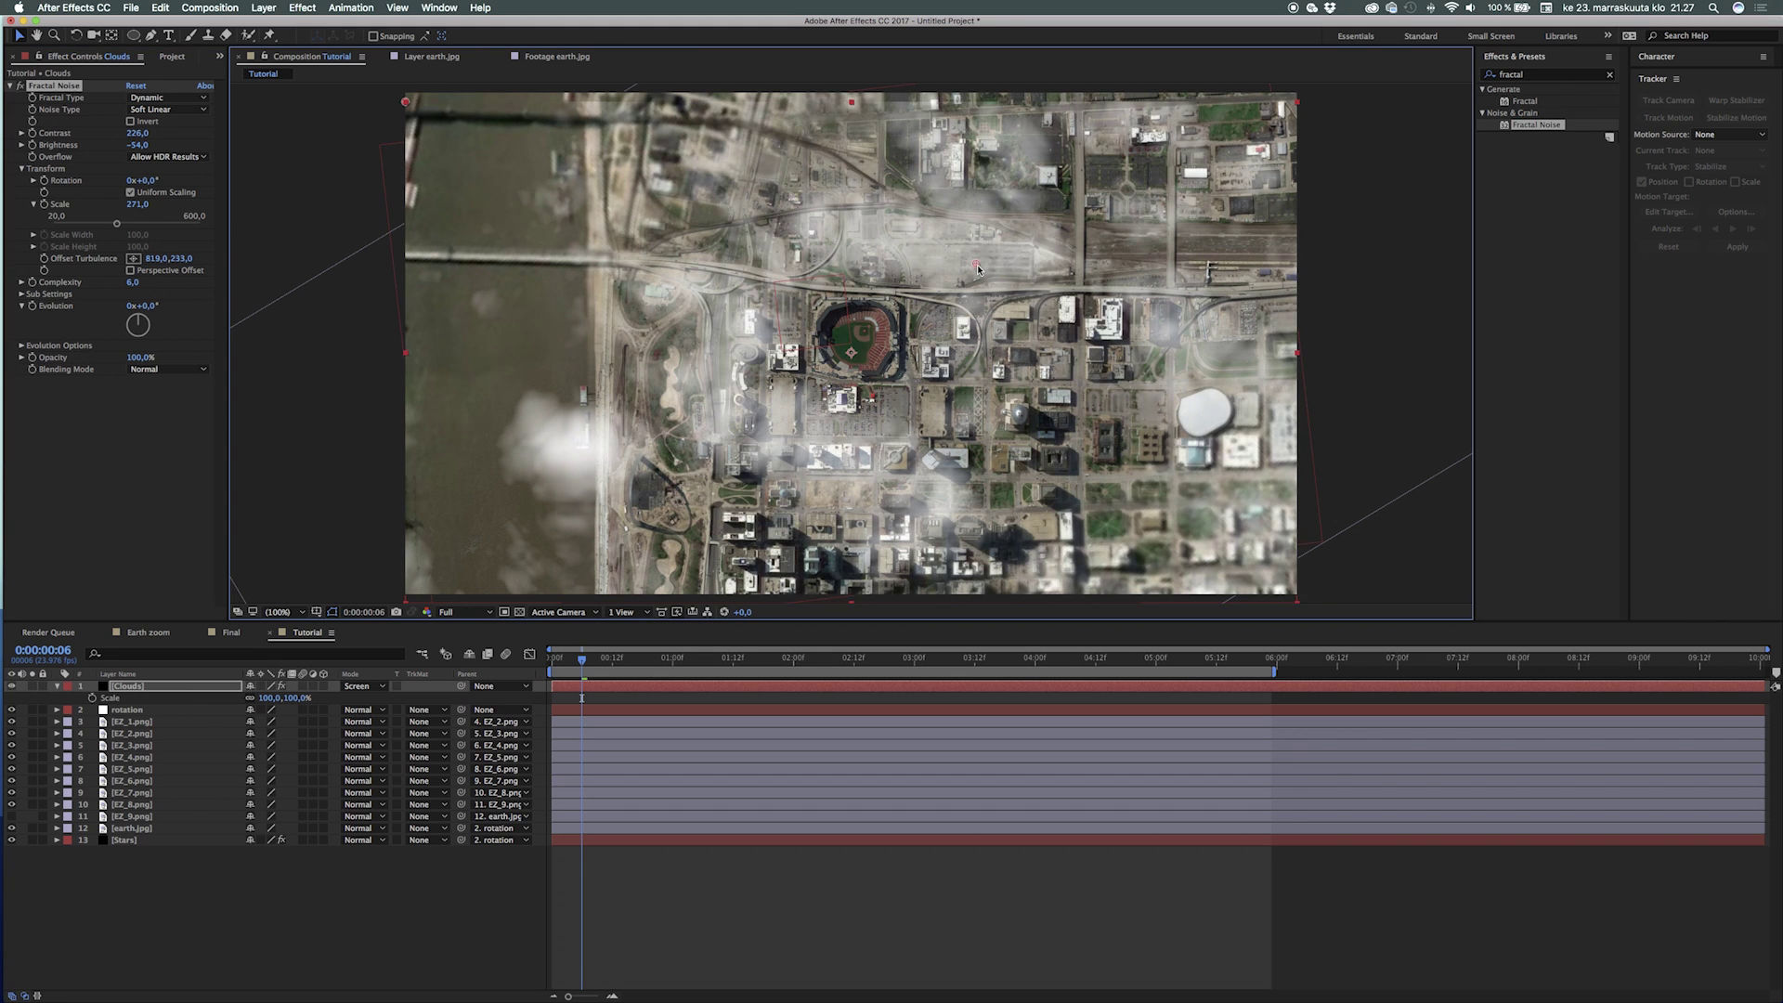
Step: Animate the Clouds layer's Scale from 989% at 0:00:00:07 to 10% at 0:00:00:20
{"action": "left_click_drag", "start_coordinate": [583, 663], "coordinate": [591, 665]}
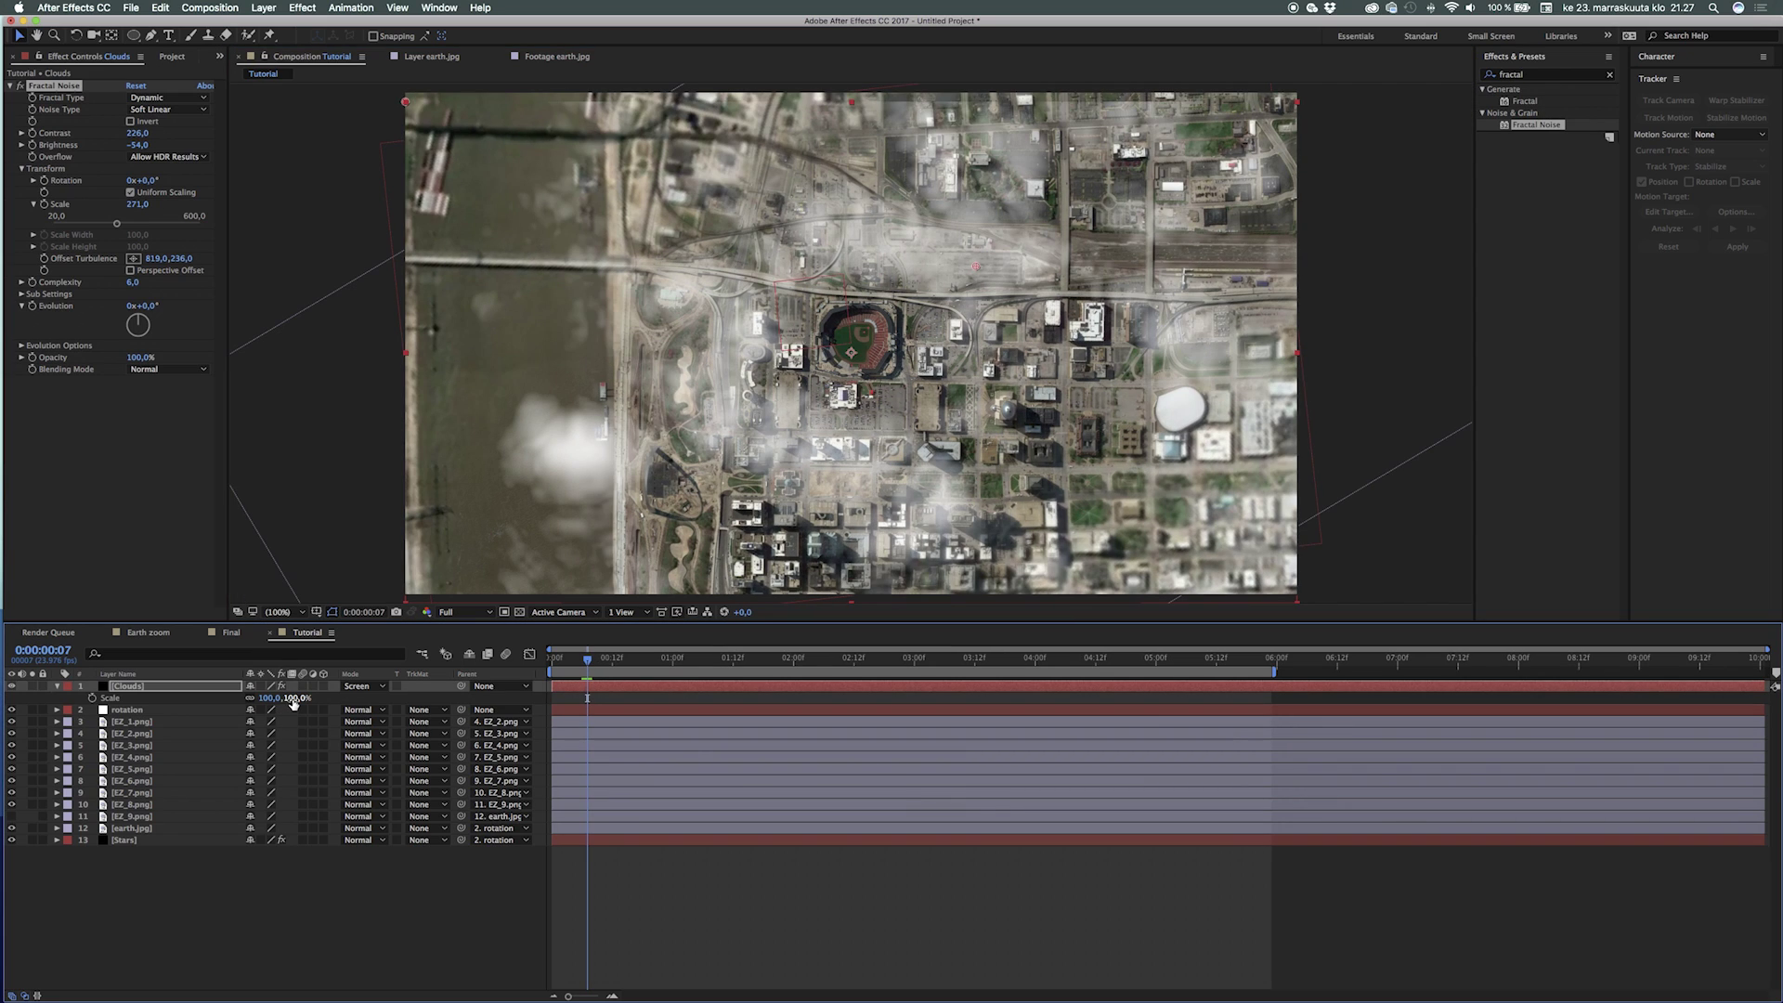
{"action": "left_click", "coordinate": [92, 698]}
{"action": "left_click_drag", "start_coordinate": [294, 702], "coordinate": [481, 708]}
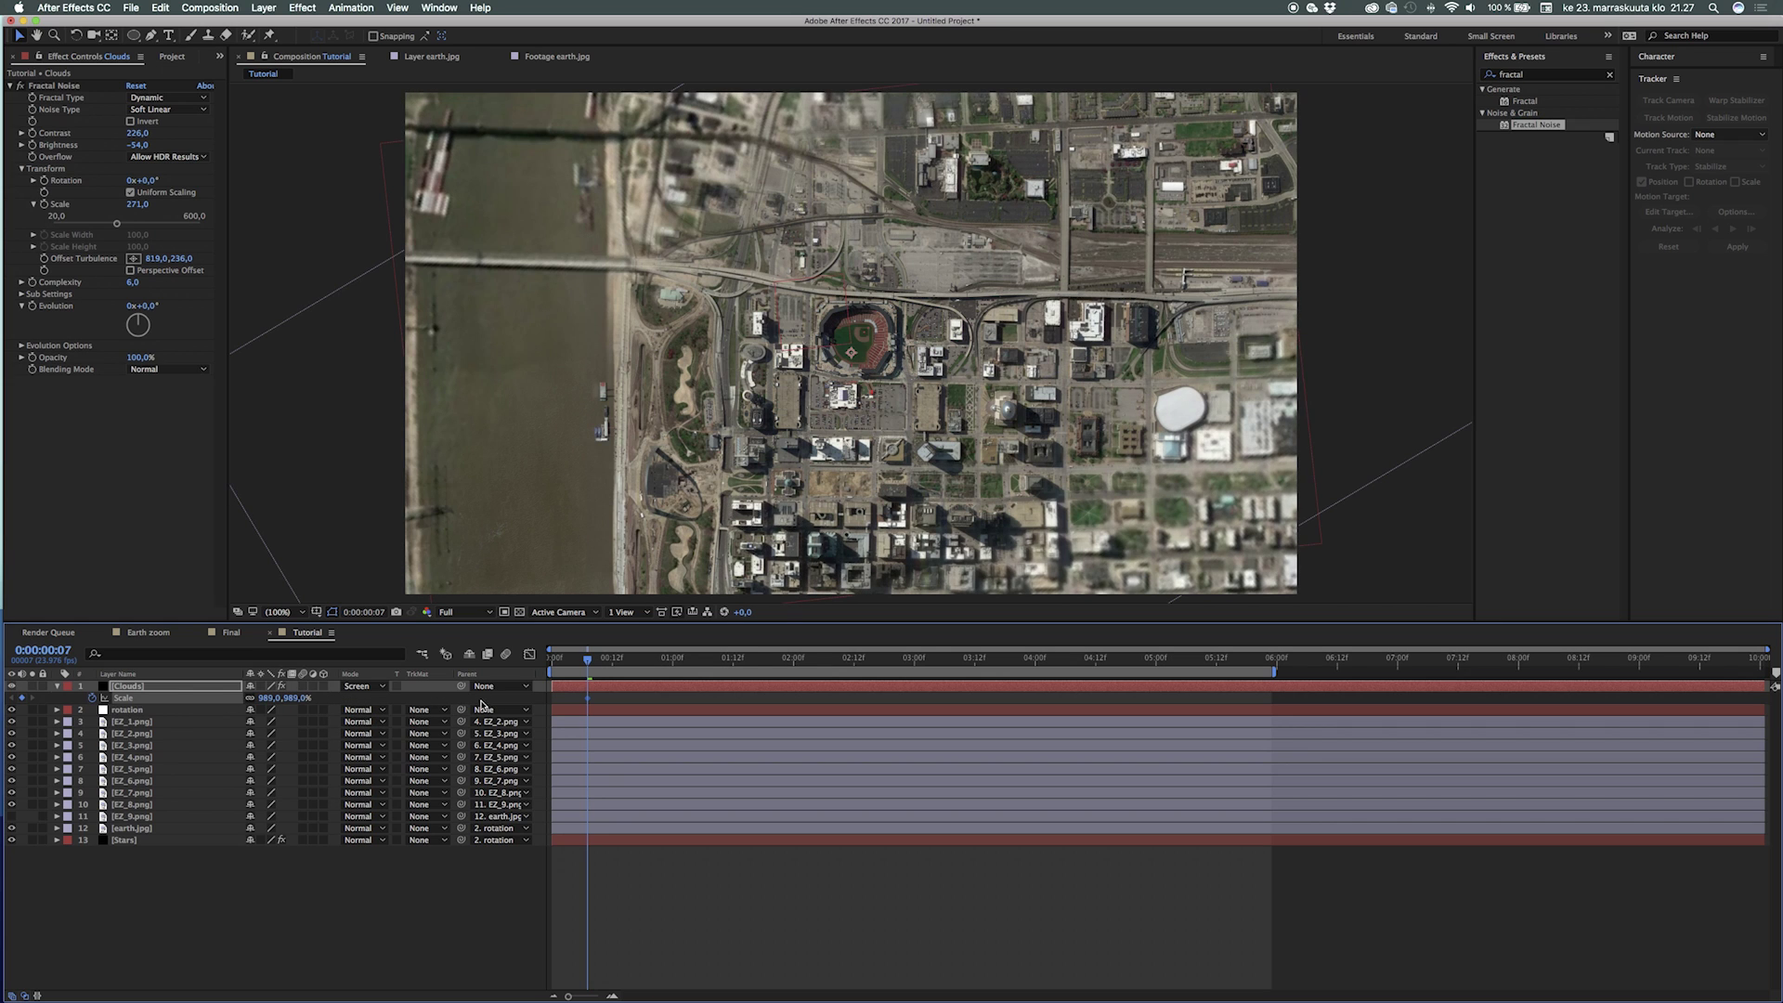
{"action": "left_click_drag", "start_coordinate": [587, 662], "coordinate": [654, 672]}
{"action": "left_click", "coordinate": [270, 697]}
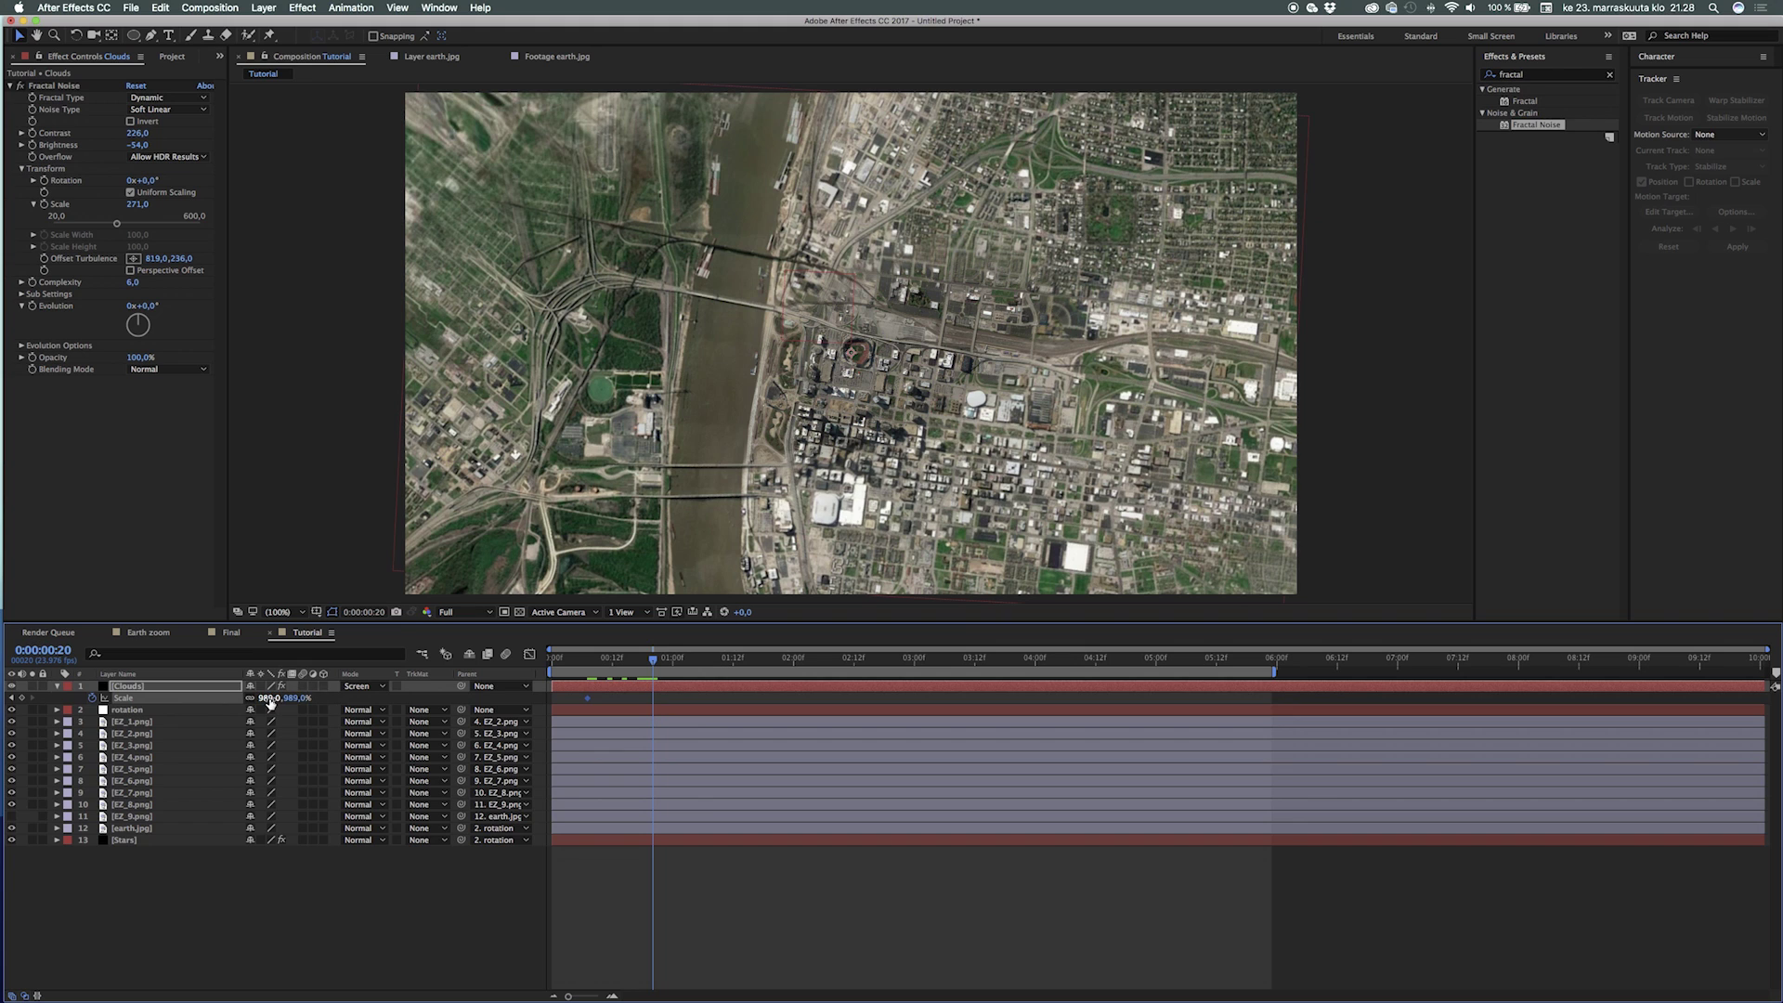
{"action": "key", "text": "Return"}
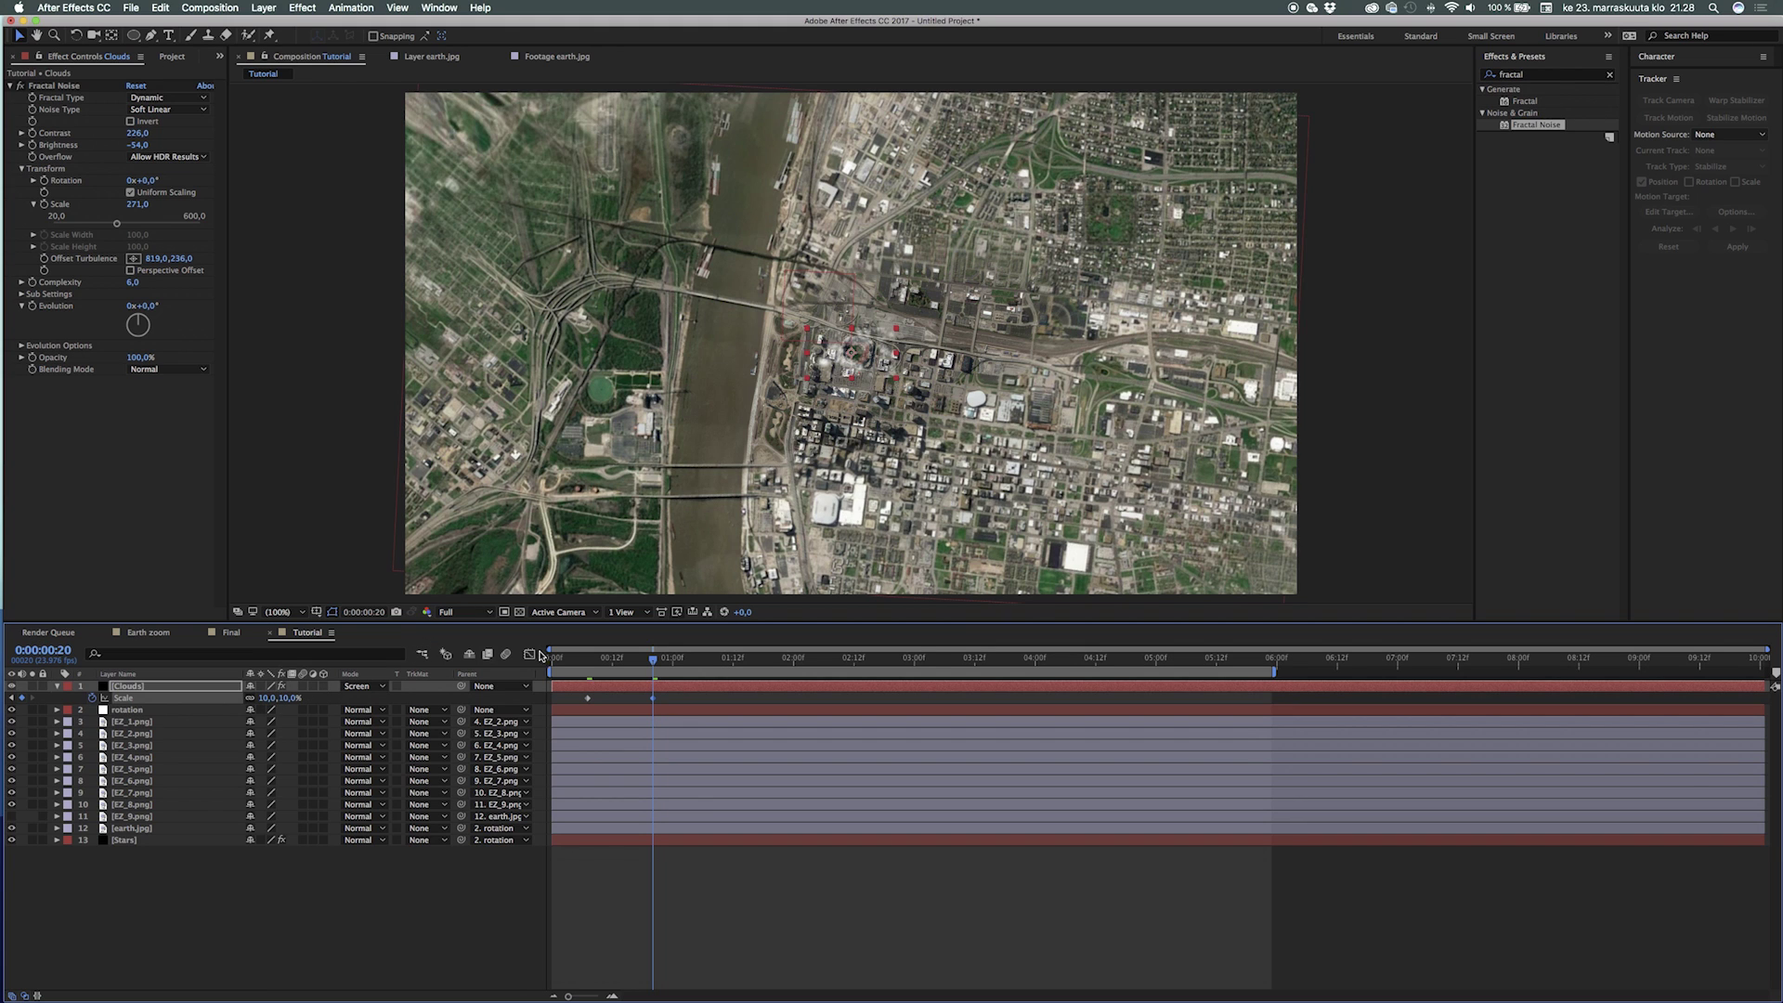
Step: Preview the clouds' scale animation starting from 0:00:00:06
{"action": "left_click", "coordinate": [582, 665]}
{"action": "key", "text": "space"}
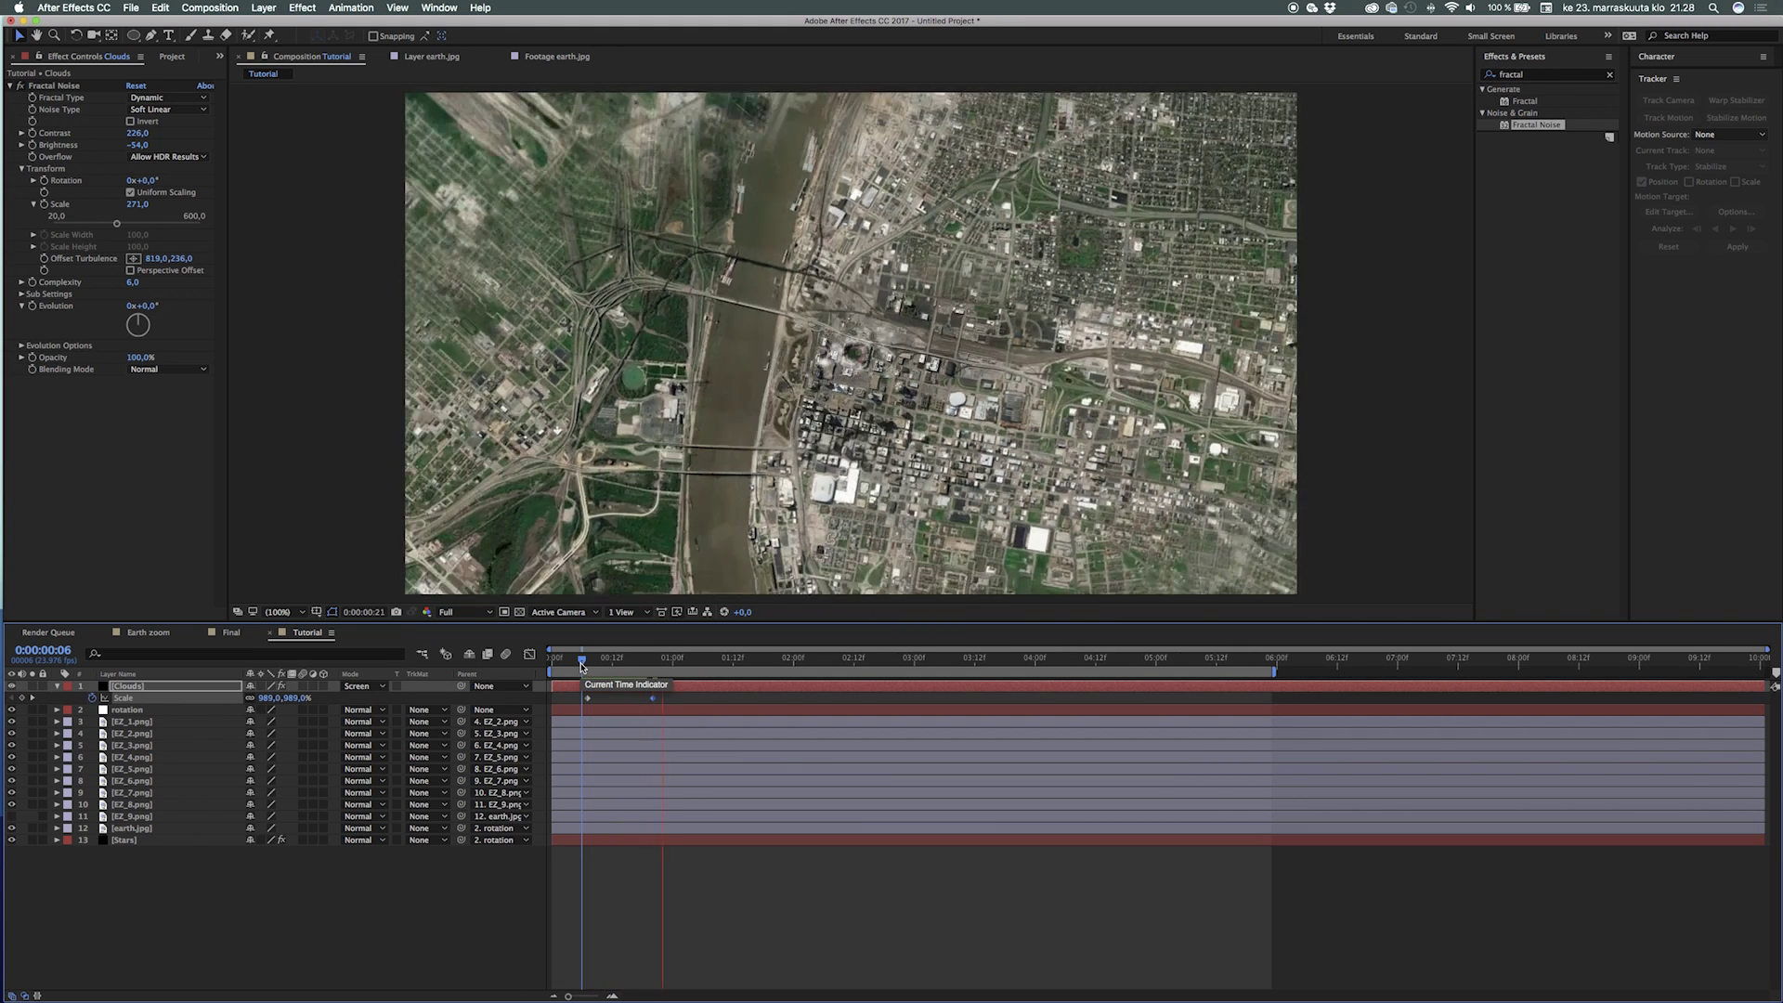
{"action": "key", "text": "space"}
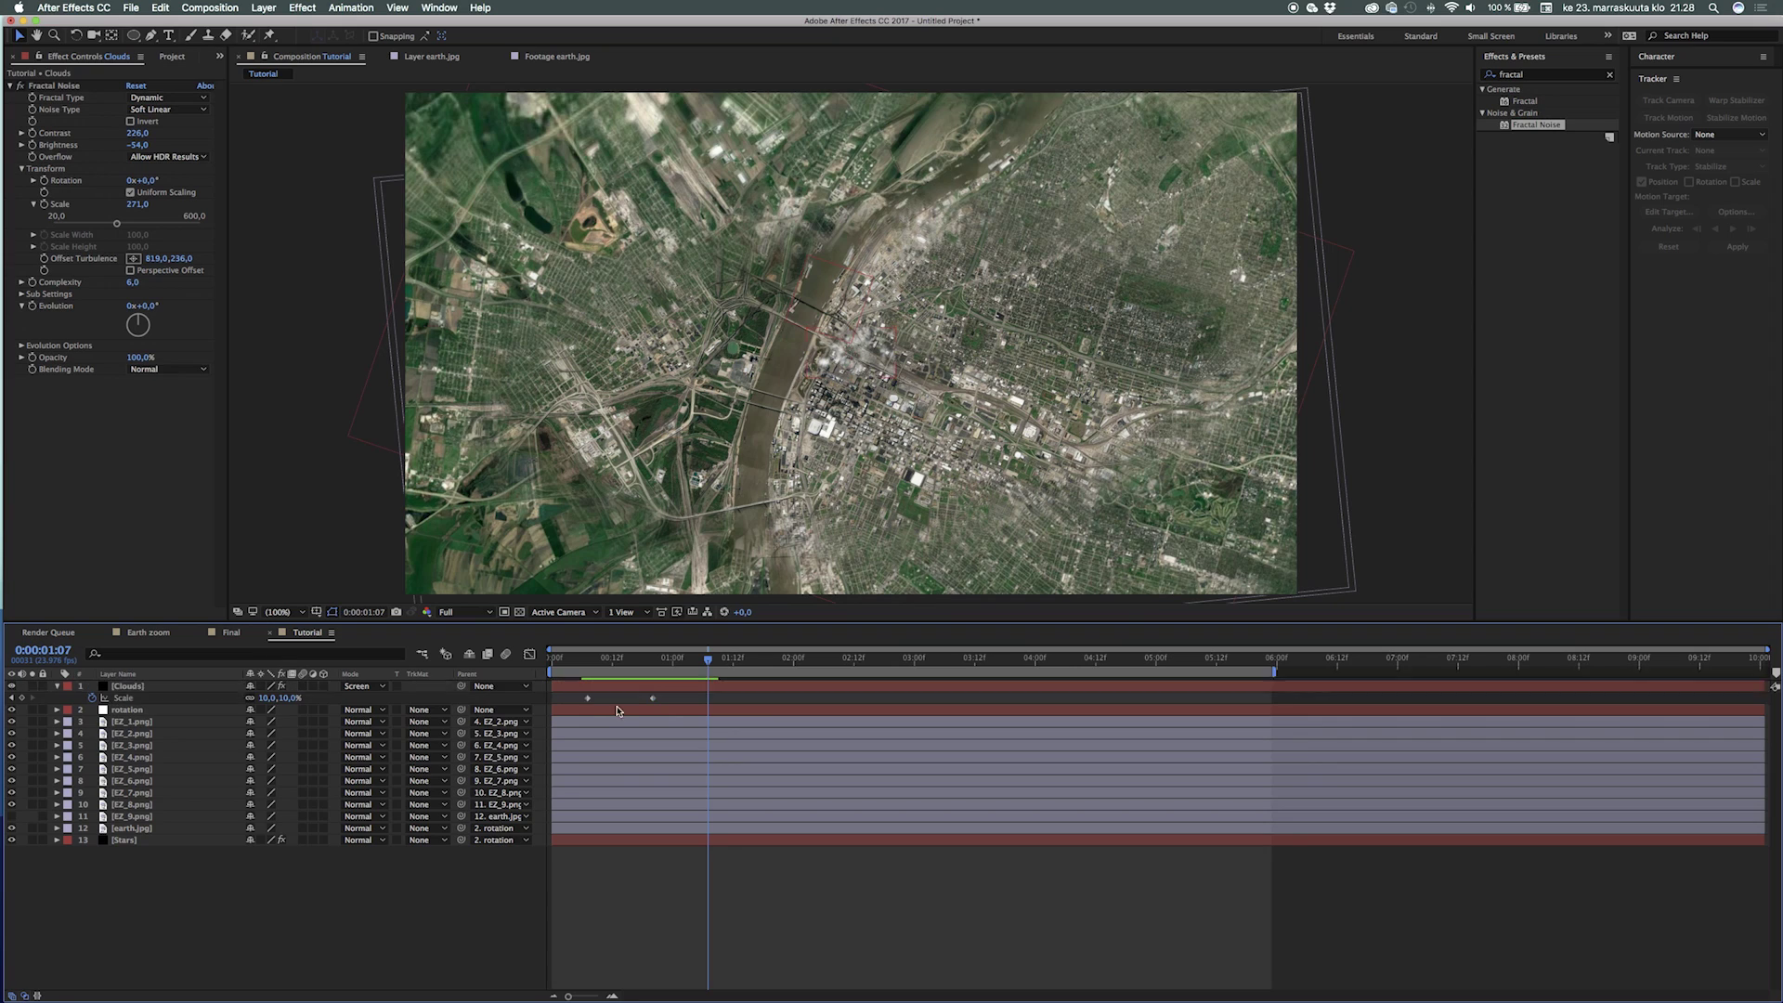
Step: Apply Exponential Scale to the Clouds layer's two Scale keyframes
{"action": "left_click", "coordinate": [653, 698]}
{"action": "right_click", "coordinate": [653, 703]}
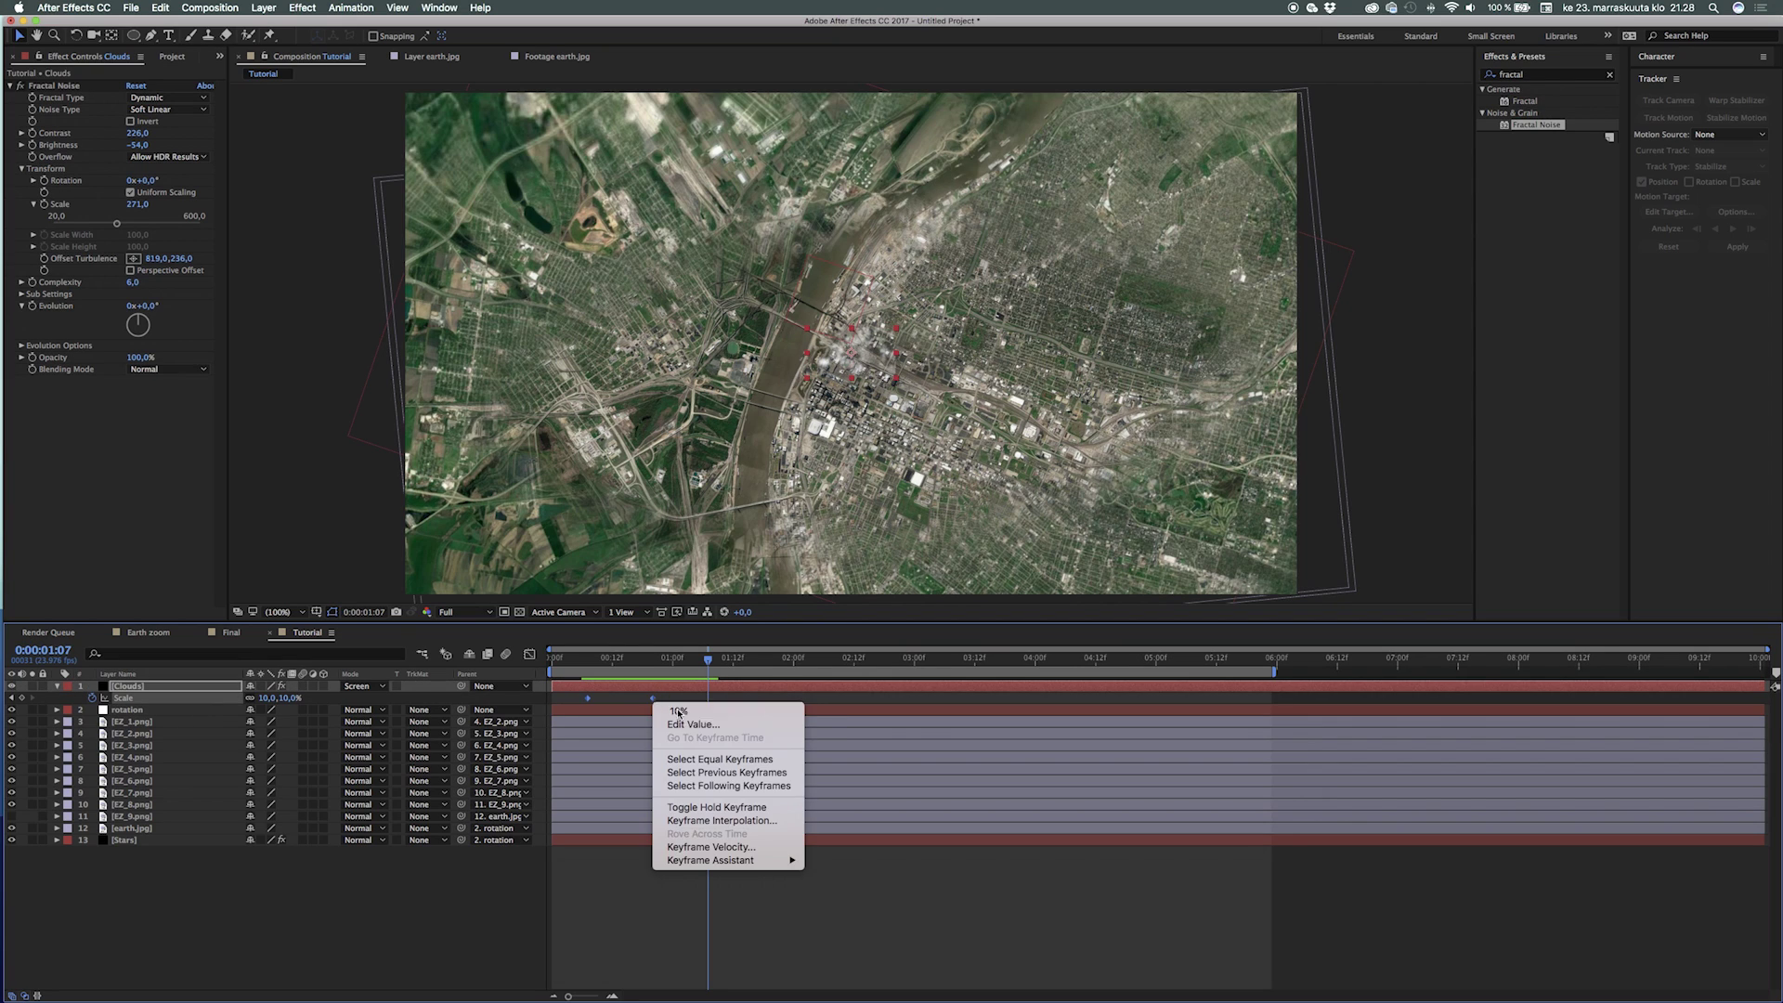
{"action": "mouse_move", "coordinate": [731, 862]}
{"action": "left_click", "coordinate": [839, 927]}
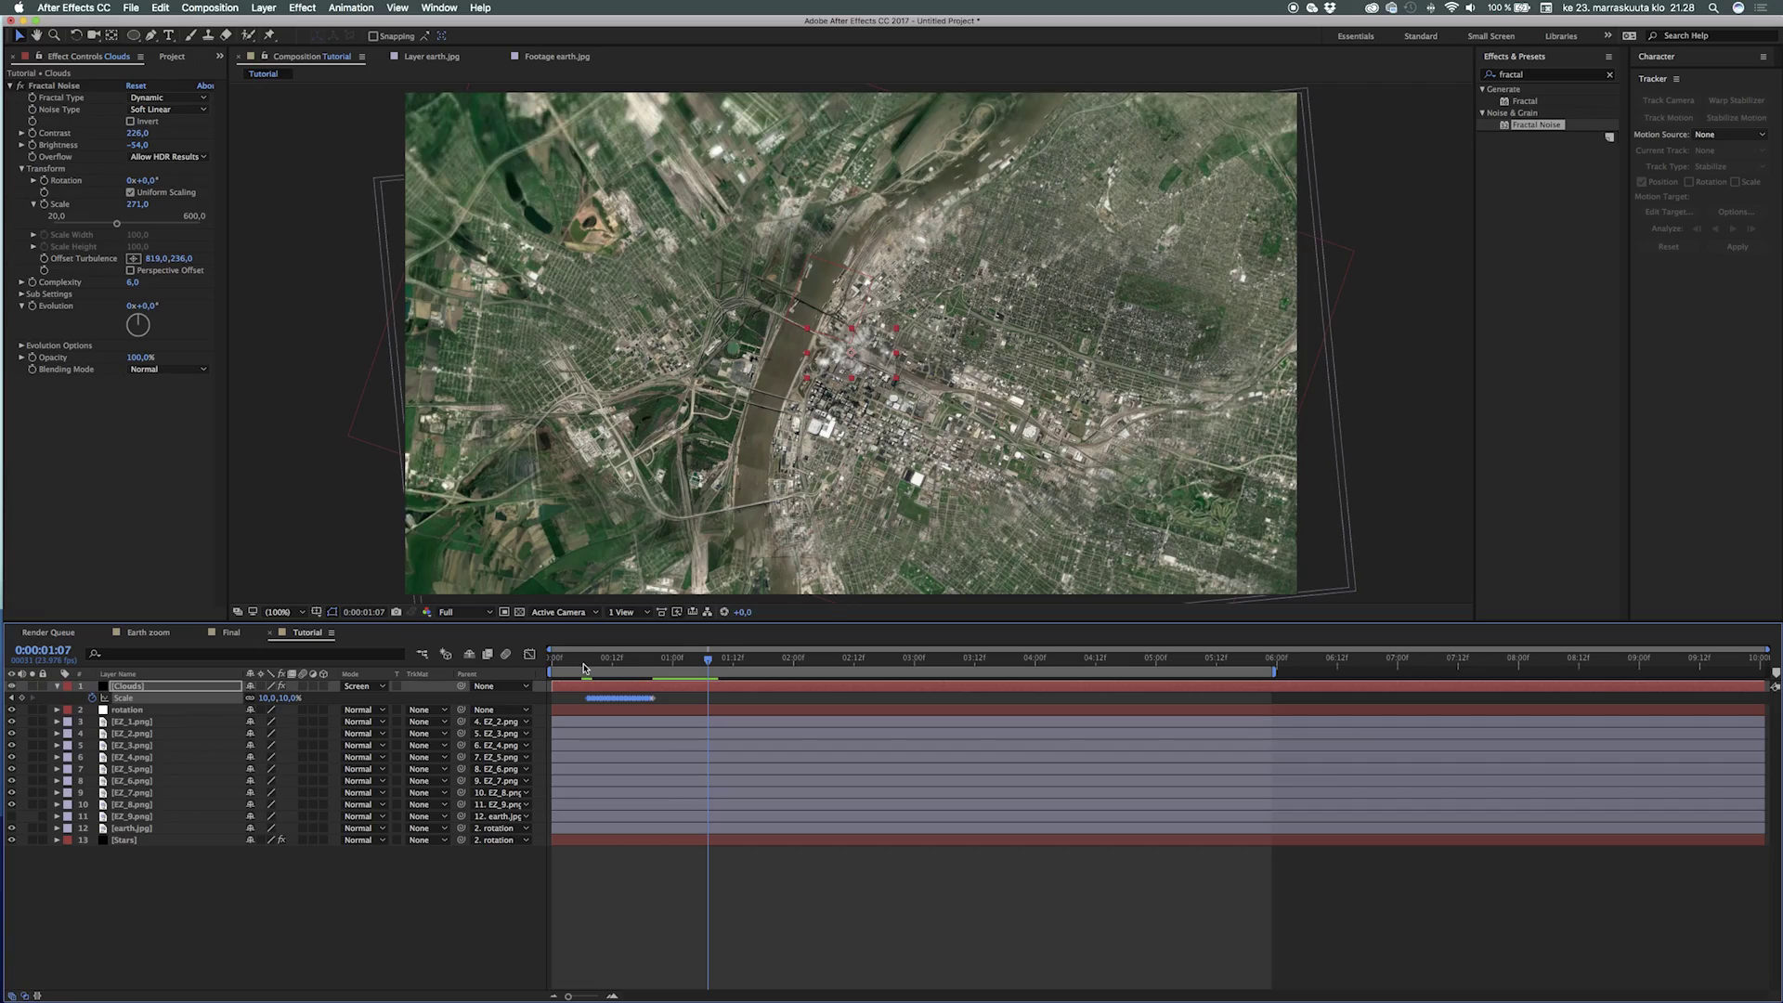
Step: Replay the exponentially scaled clouds several times to check how they pass through the zoom
{"action": "left_click", "coordinate": [584, 669]}
{"action": "key", "text": "space"}
{"action": "key", "text": "space"}
{"action": "key", "text": "space"}
{"action": "key", "text": "space"}
{"action": "left_click", "coordinate": [584, 669]}
{"action": "key", "text": "space"}
{"action": "key", "text": "space"}
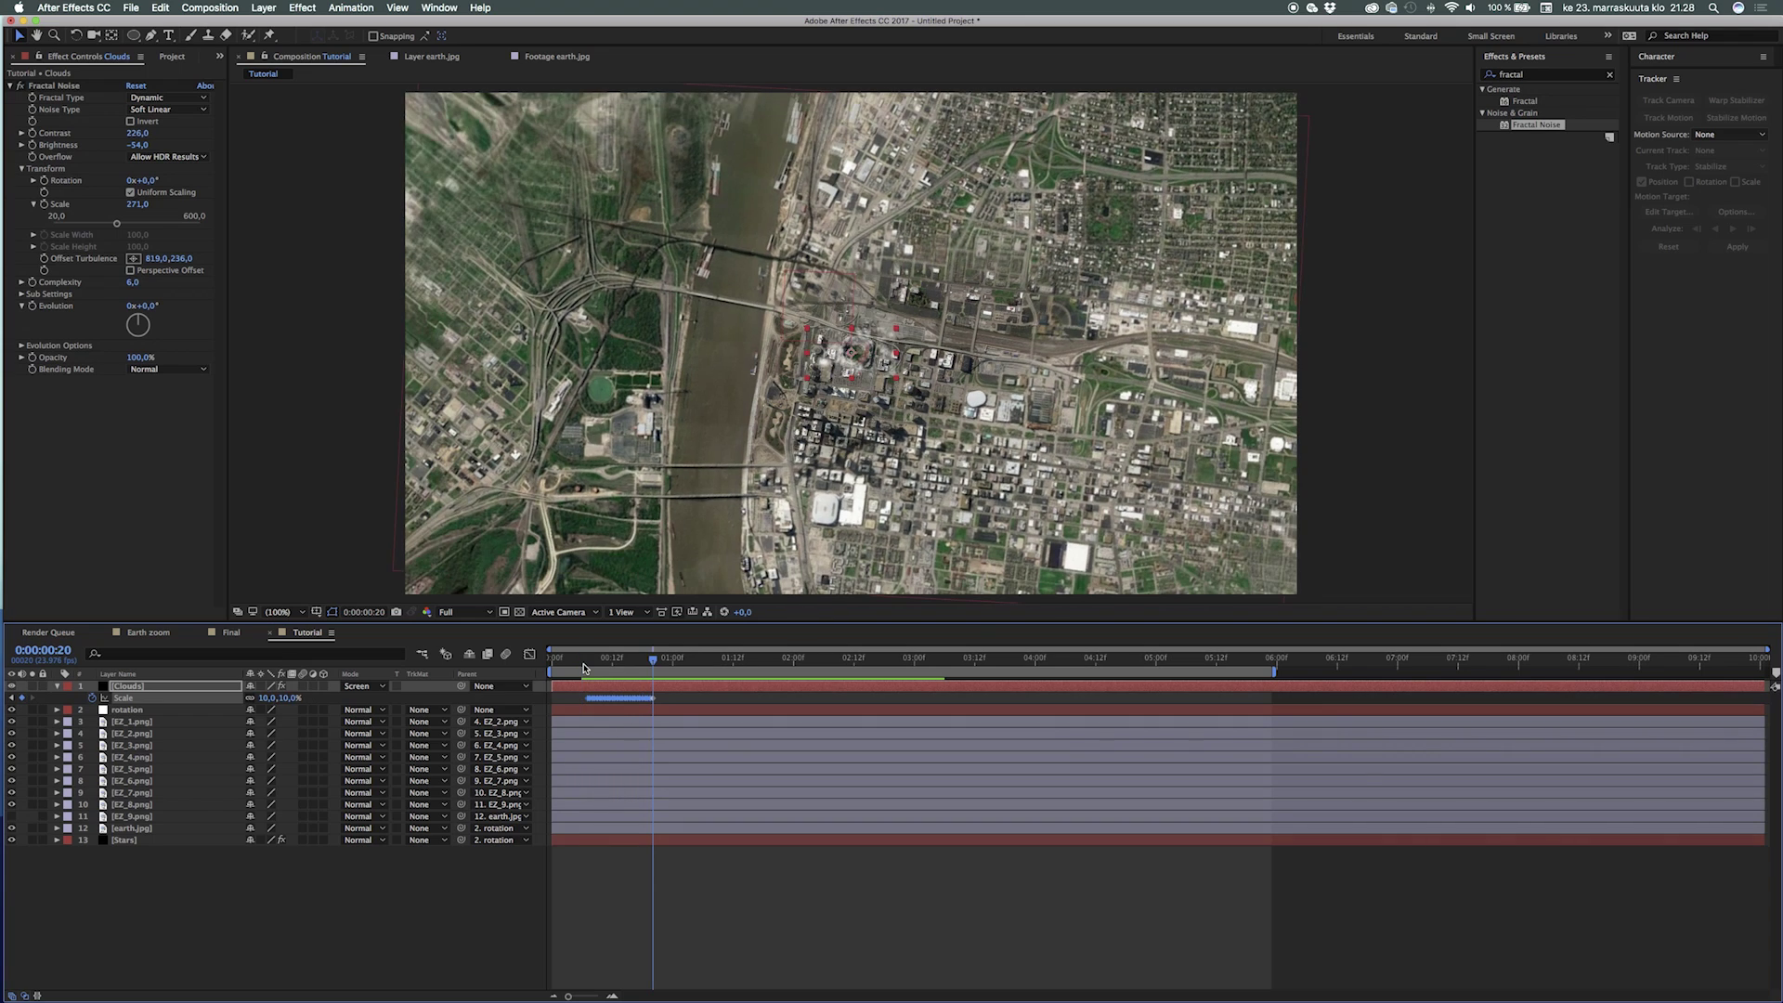
Step: Keyframe the Clouds layer's Opacity from 0% at 0:00:00:07 to 100% a few frames later
{"action": "left_click", "coordinate": [590, 667]}
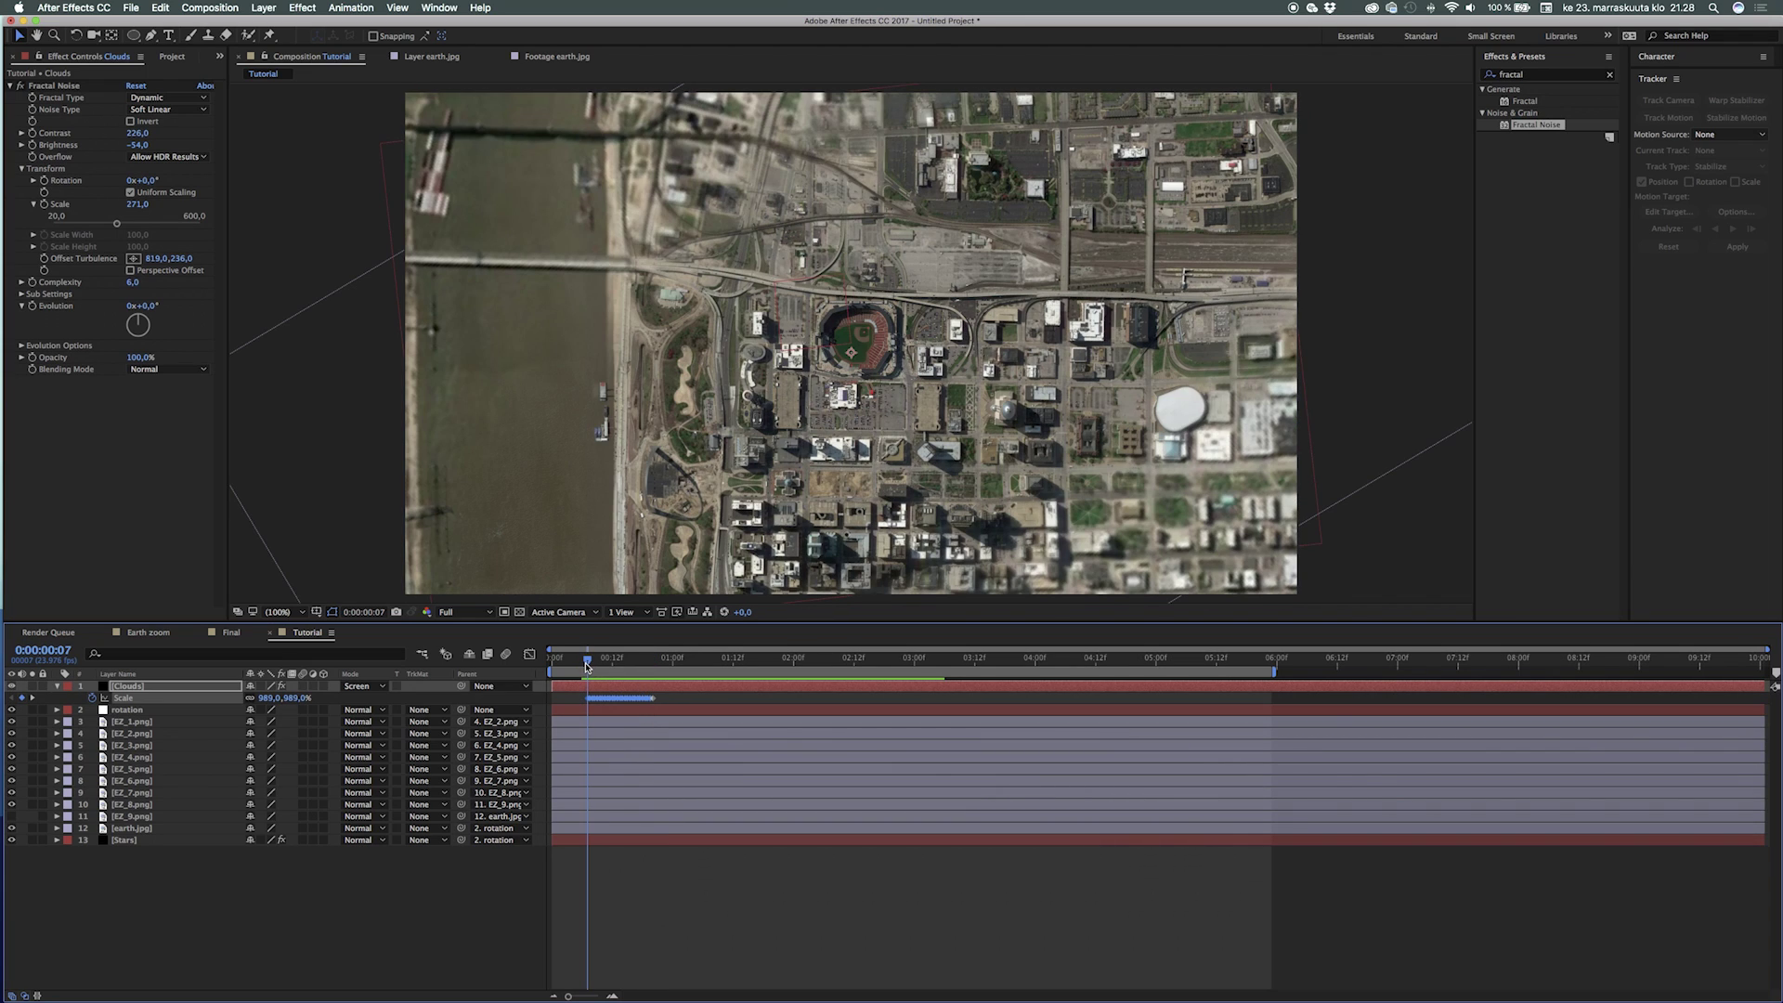
{"action": "key", "text": "t"}
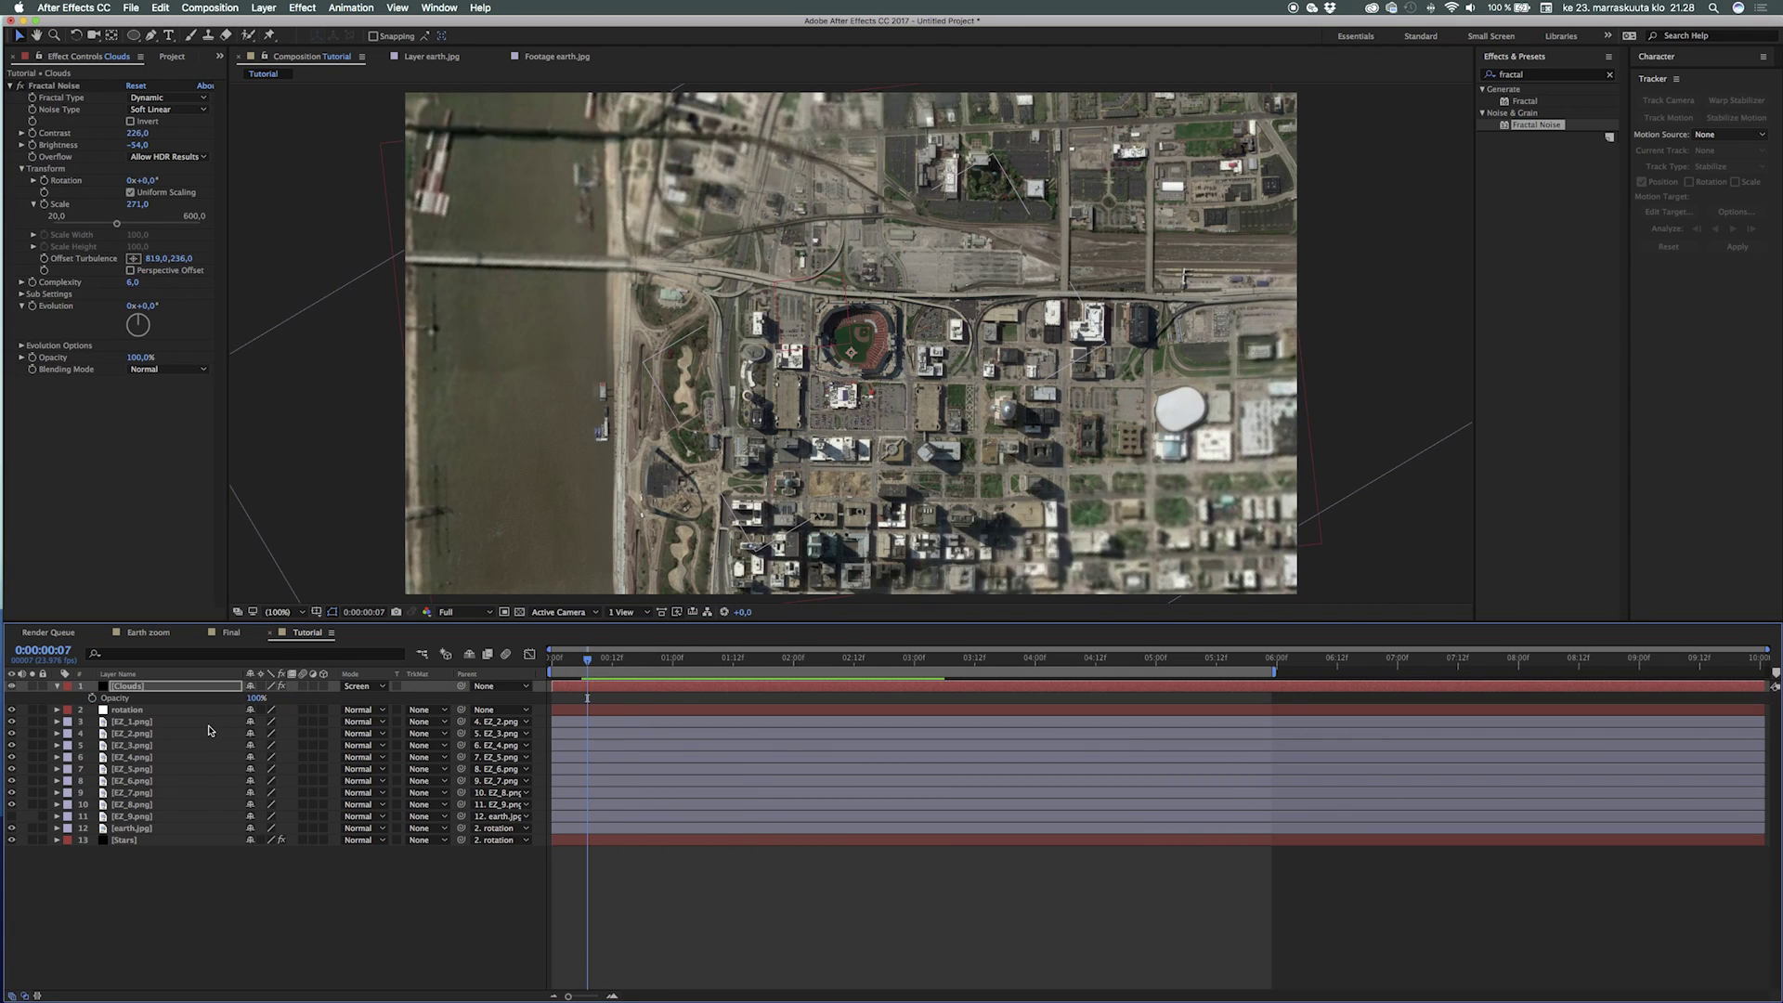
{"action": "key", "text": "shift+s"}
{"action": "left_click", "coordinate": [93, 709]}
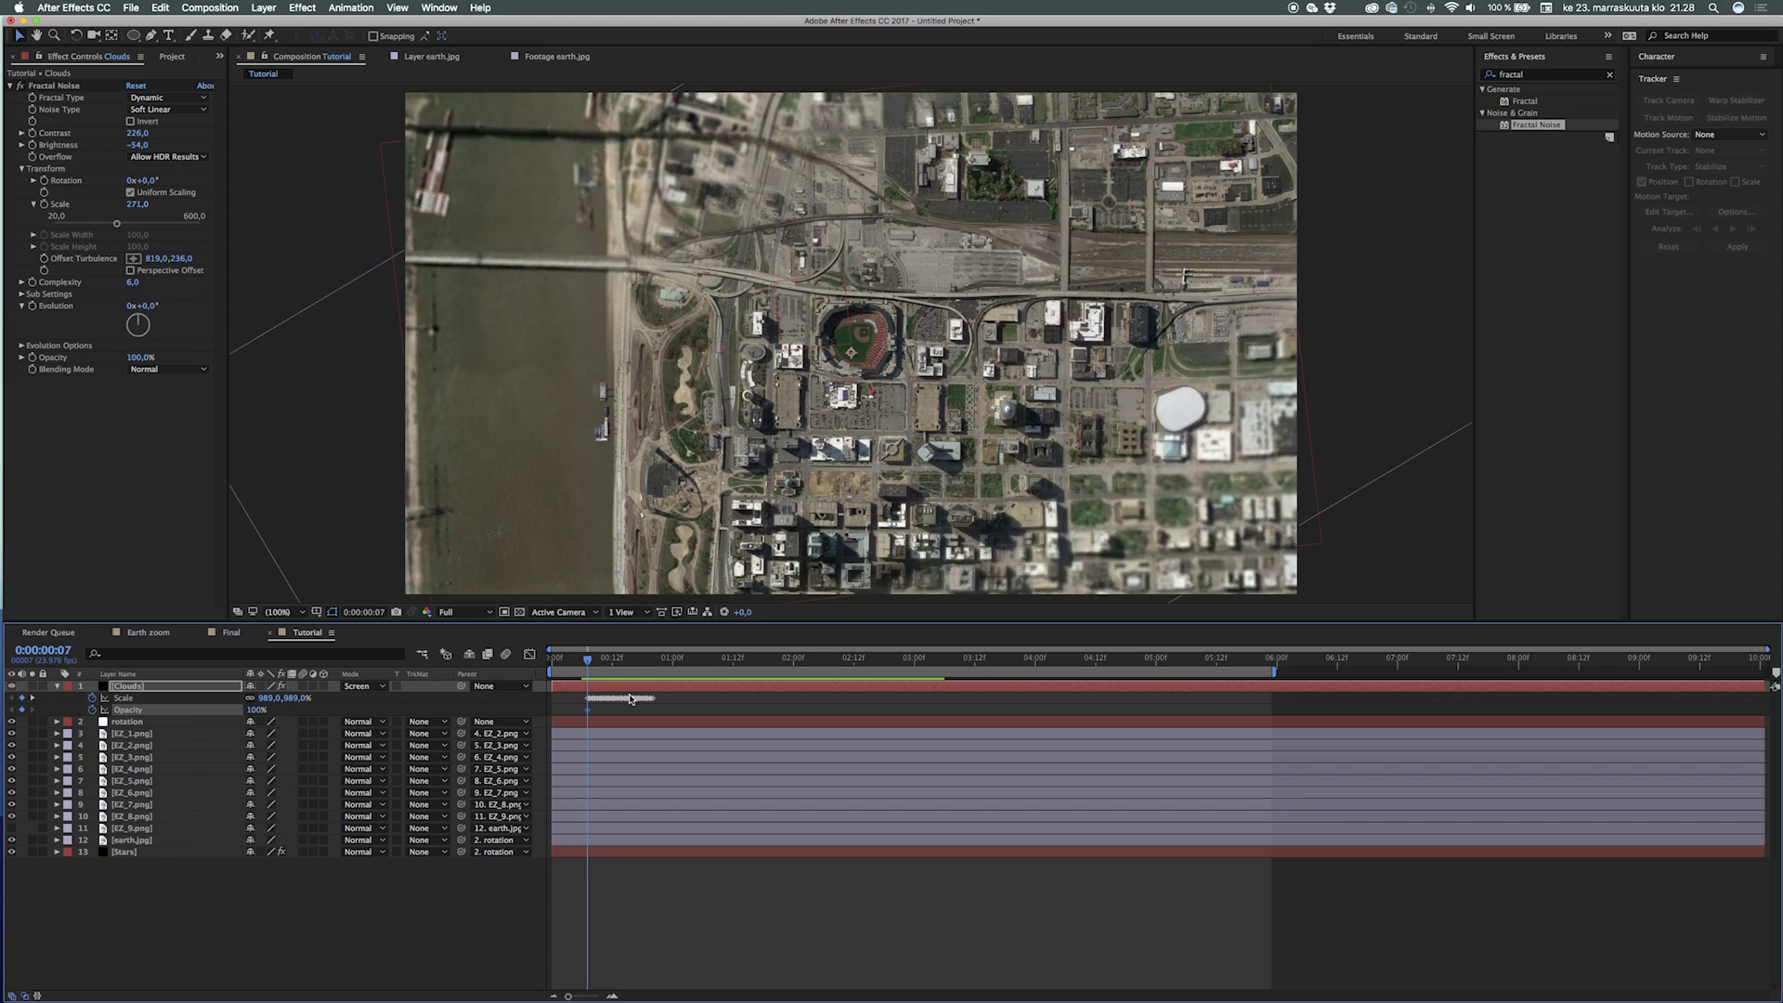
{"action": "left_click_drag", "start_coordinate": [588, 711], "coordinate": [597, 710]}
{"action": "left_click_drag", "start_coordinate": [258, 710], "coordinate": [184, 718]}
Step: Hold the clouds' Opacity at 100% with a keyframe at 0:00:00:15 and fade it to 0% at 0:00:00:20
{"action": "left_click", "coordinate": [627, 661]}
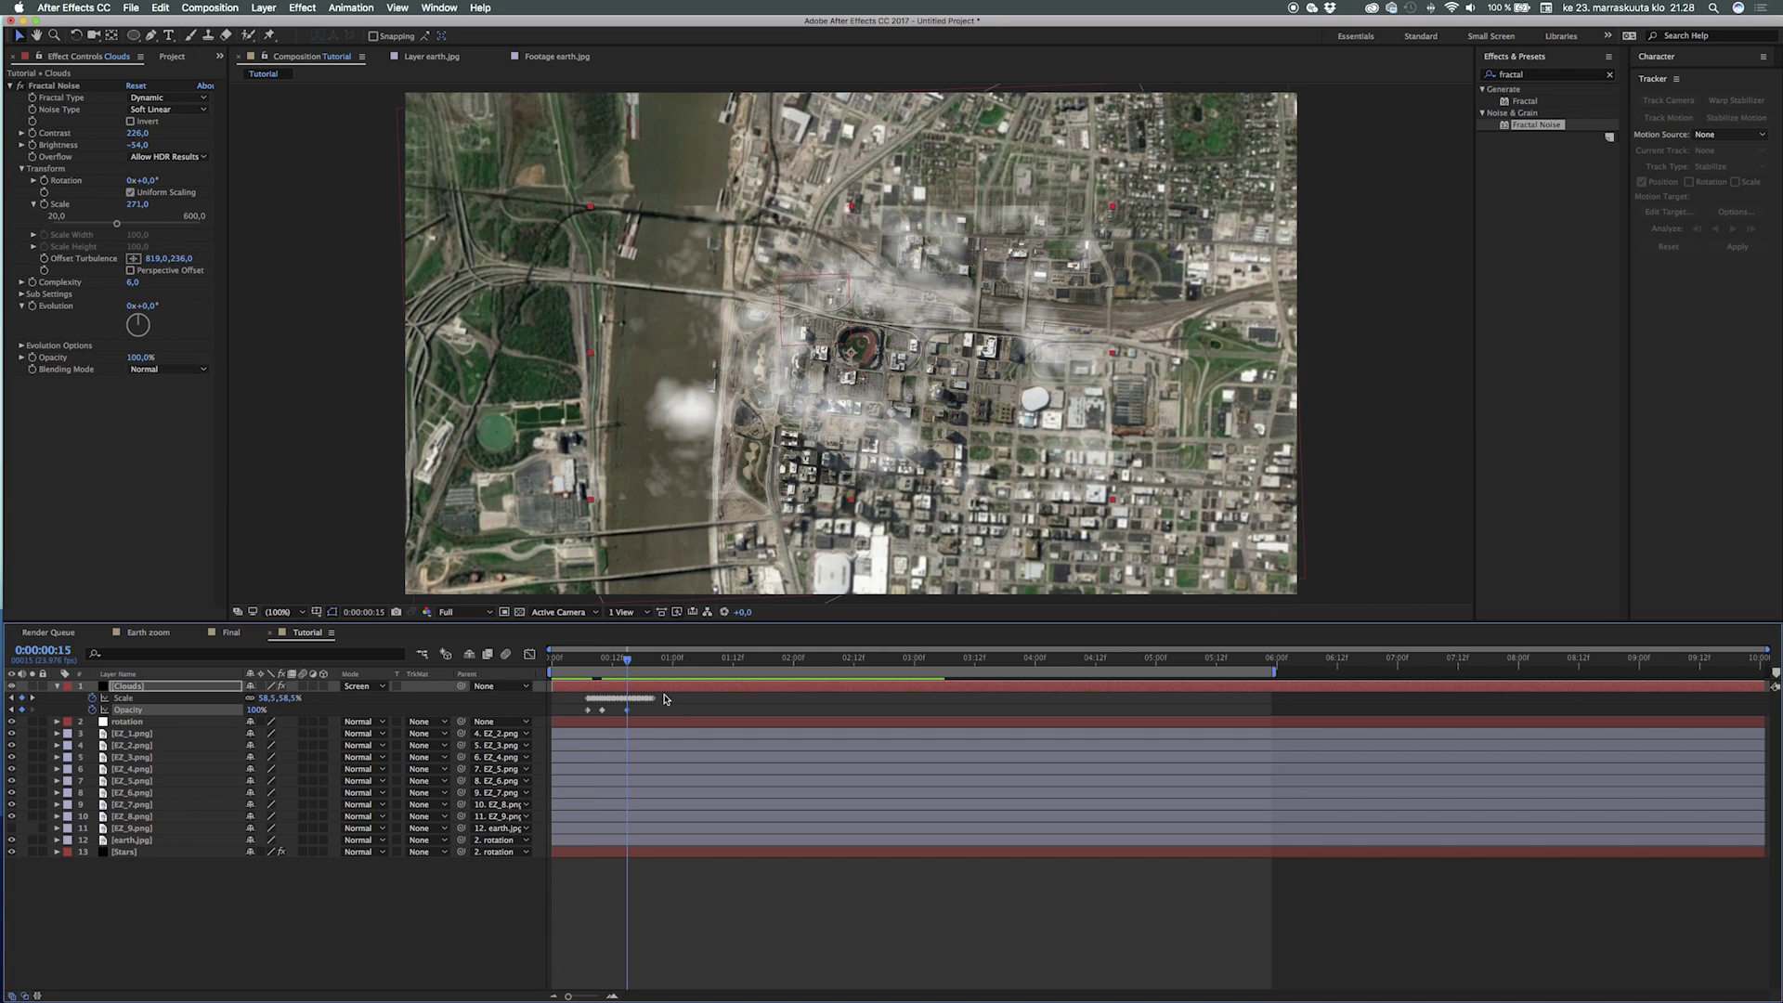
{"action": "left_click", "coordinate": [657, 662]}
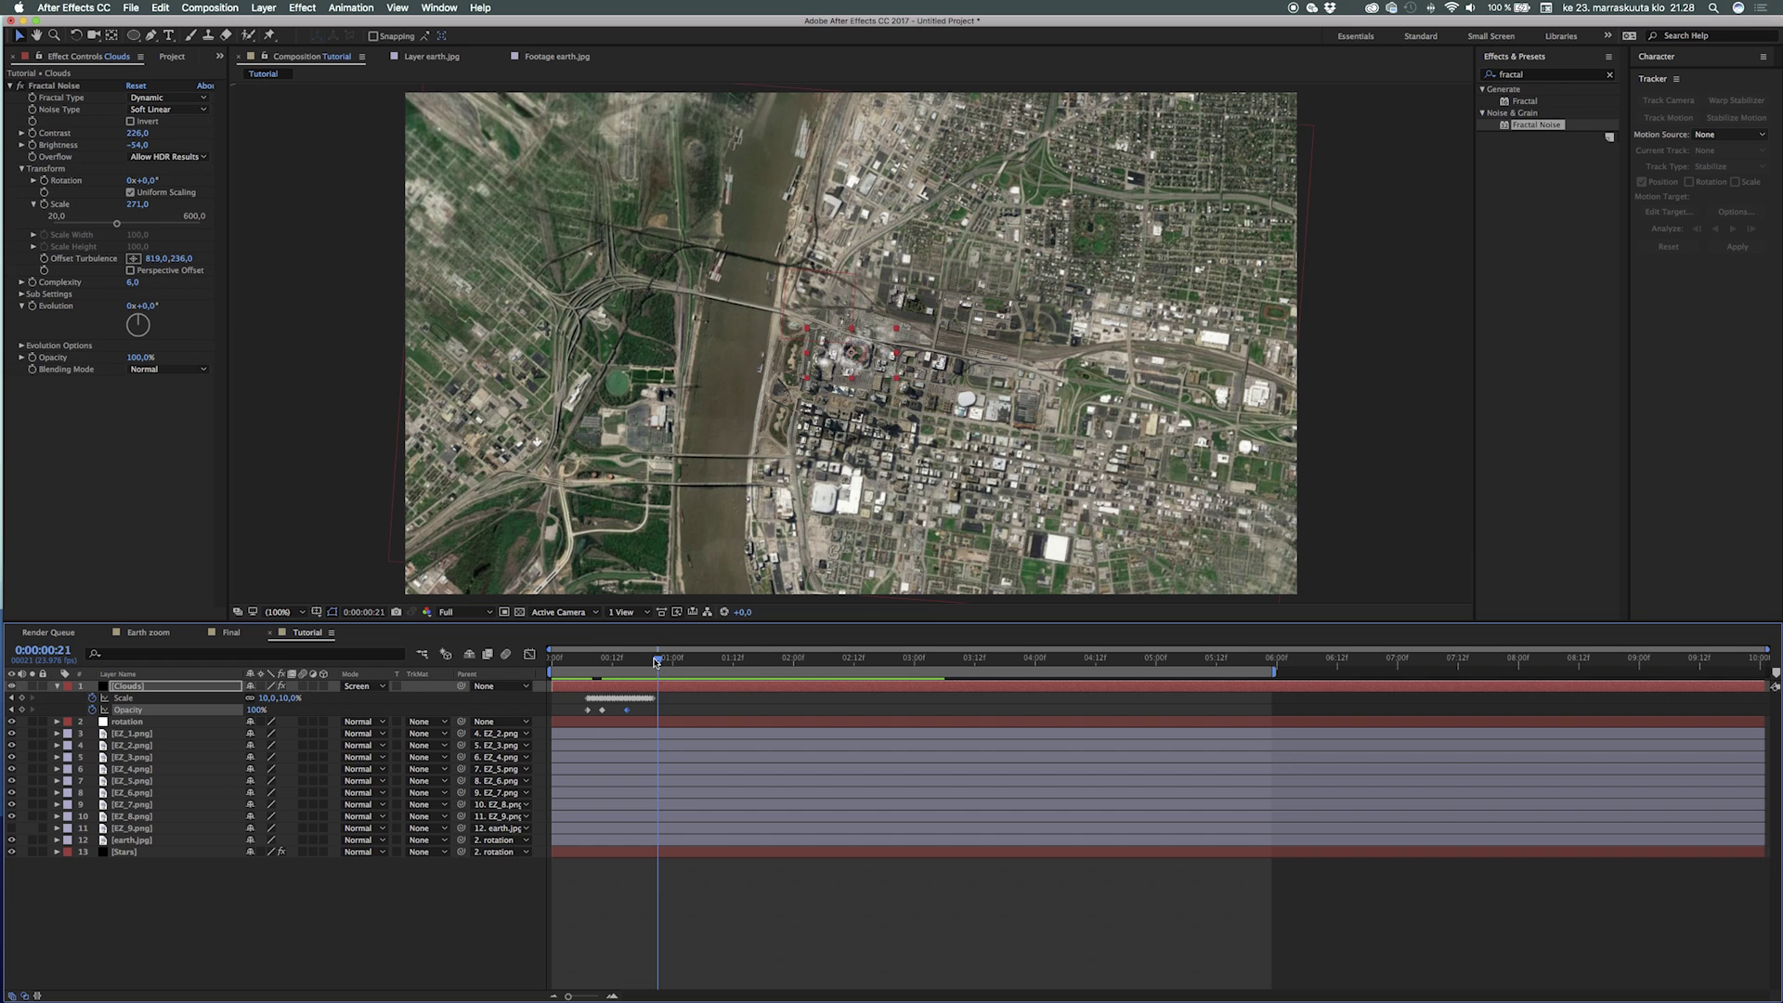
{"action": "left_click_drag", "start_coordinate": [657, 661], "coordinate": [653, 660]}
{"action": "left_click", "coordinate": [257, 709]}
{"action": "type", "text": "0"}
{"action": "key", "text": "Return"}
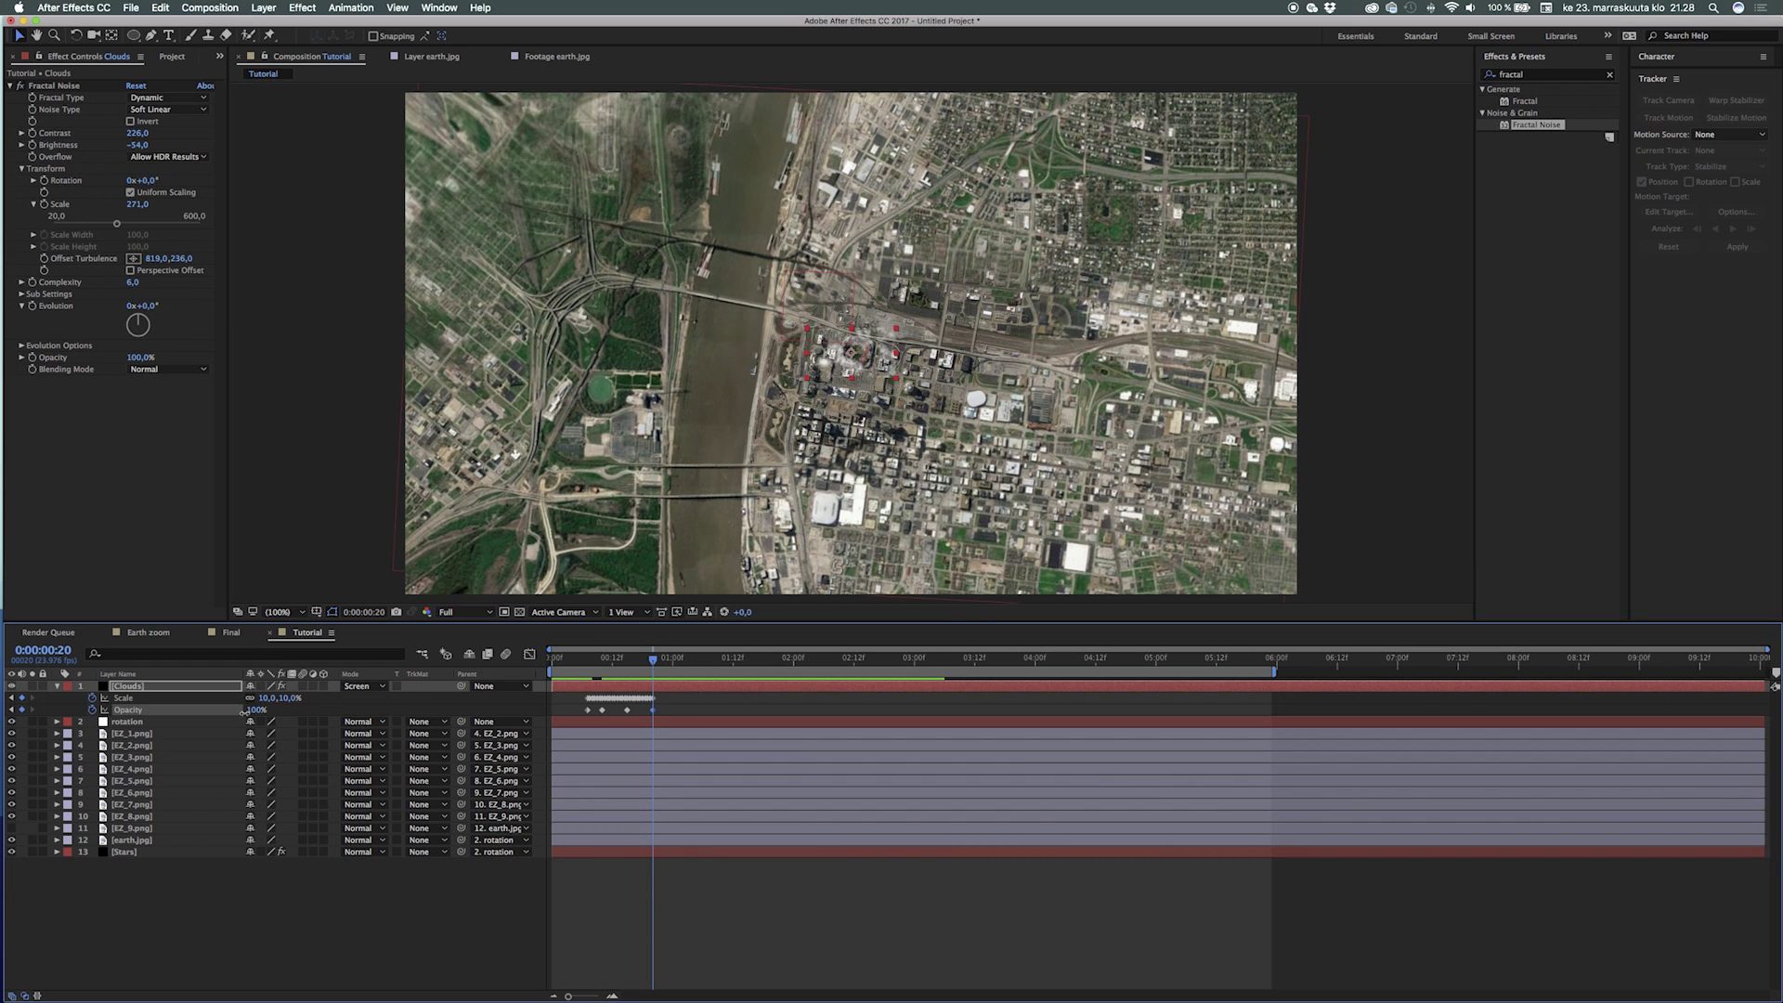
Step: Preview the clouds' opacity fade from 0:00:00:05 and return to 0:00:00:15
{"action": "left_click", "coordinate": [577, 664]}
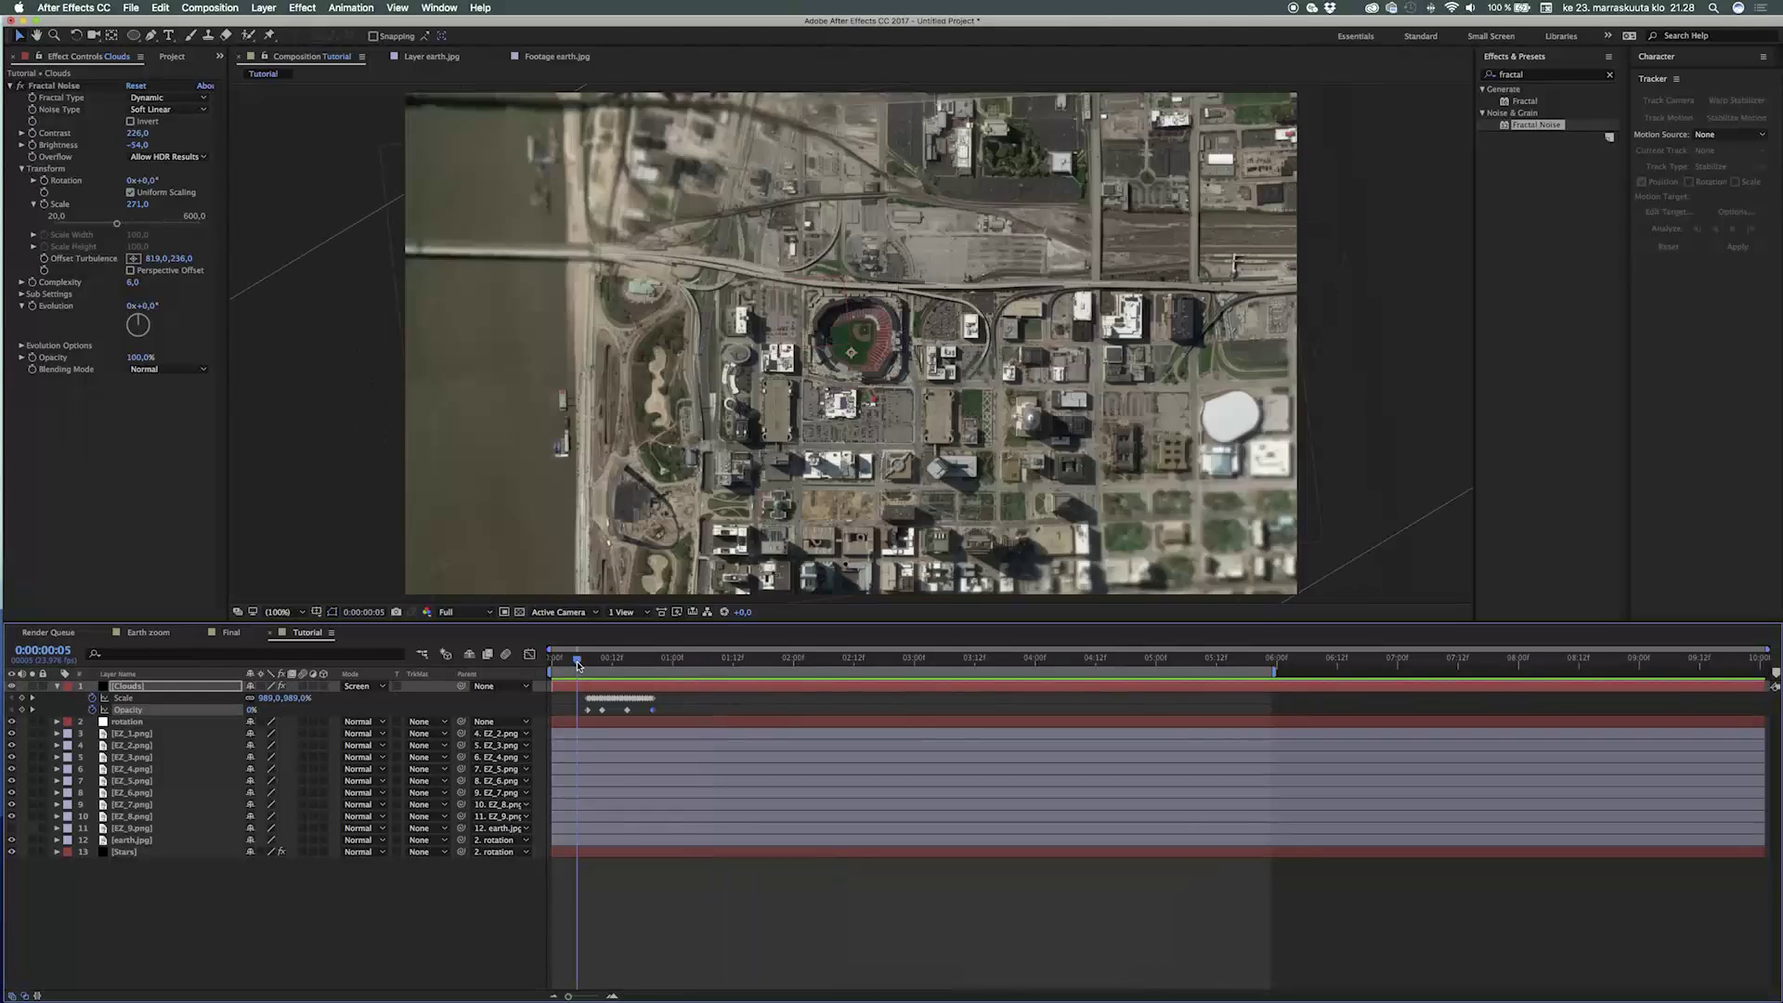
{"action": "key", "text": "space"}
{"action": "left_click_drag", "start_coordinate": [638, 662], "coordinate": [625, 667]}
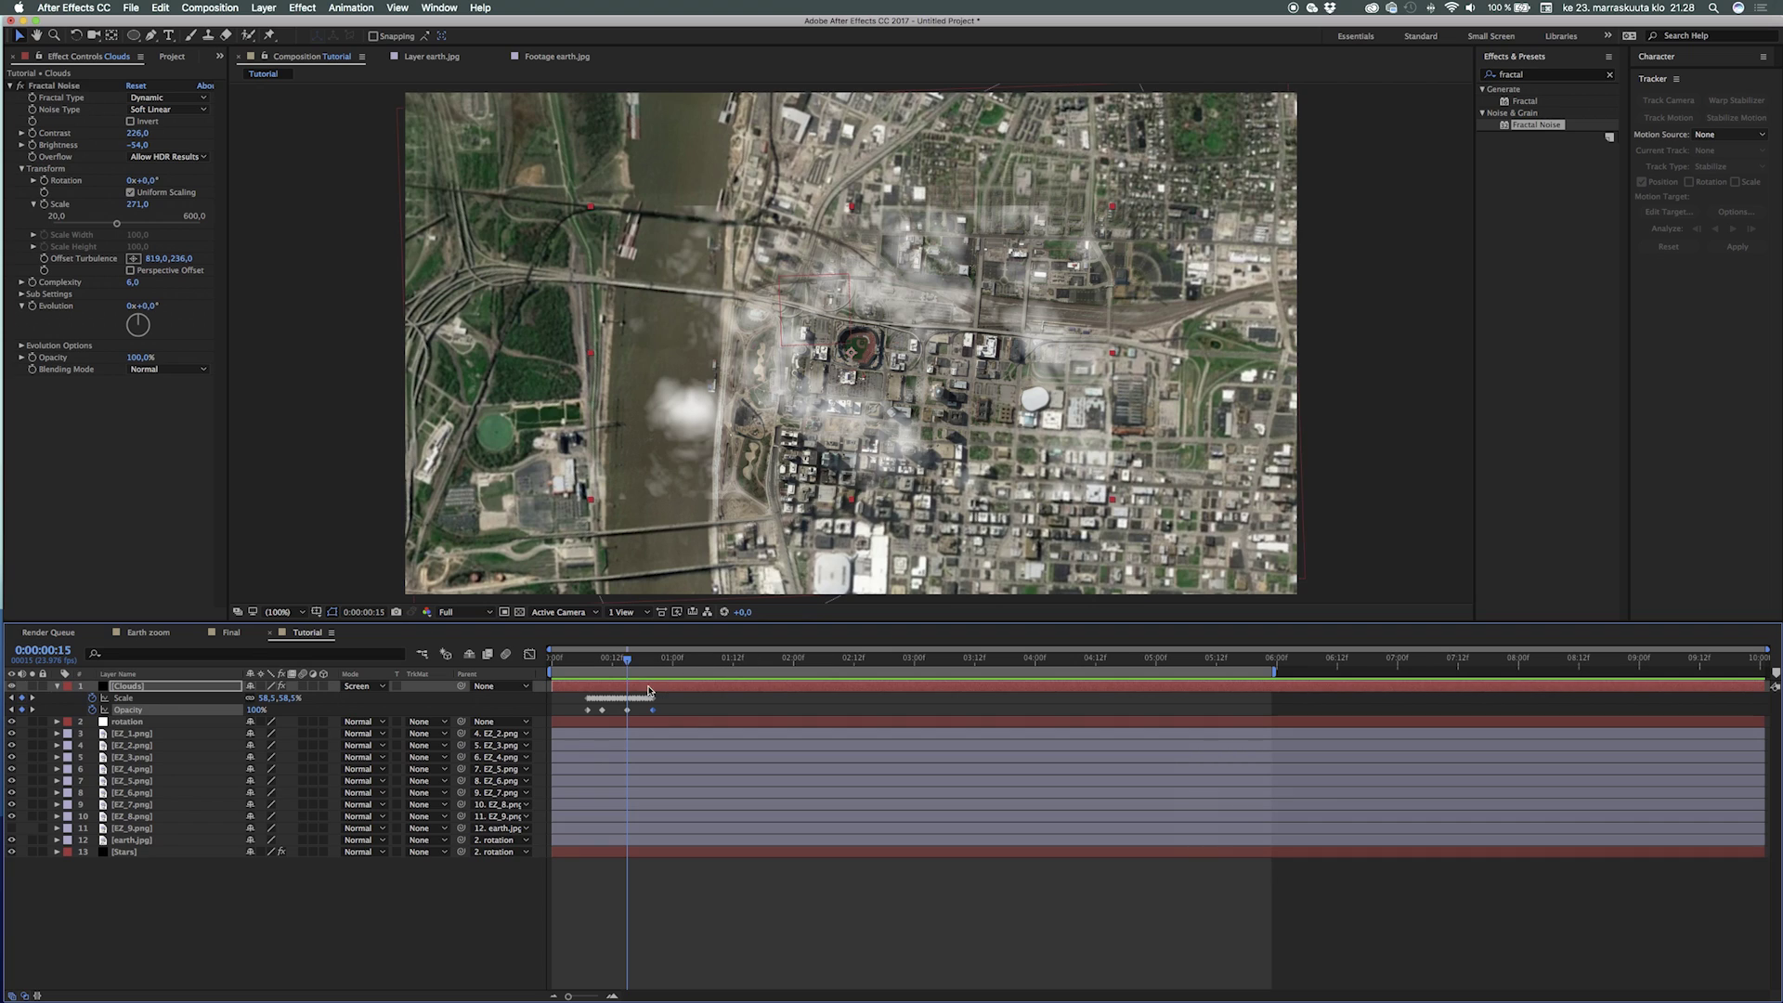
Step: Add a full-size elliptical mask to the Clouds layer with a 100-pixel feather and a -100-pixel expansion
{"action": "left_click", "coordinate": [641, 689]}
{"action": "double_click", "coordinate": [133, 35]}
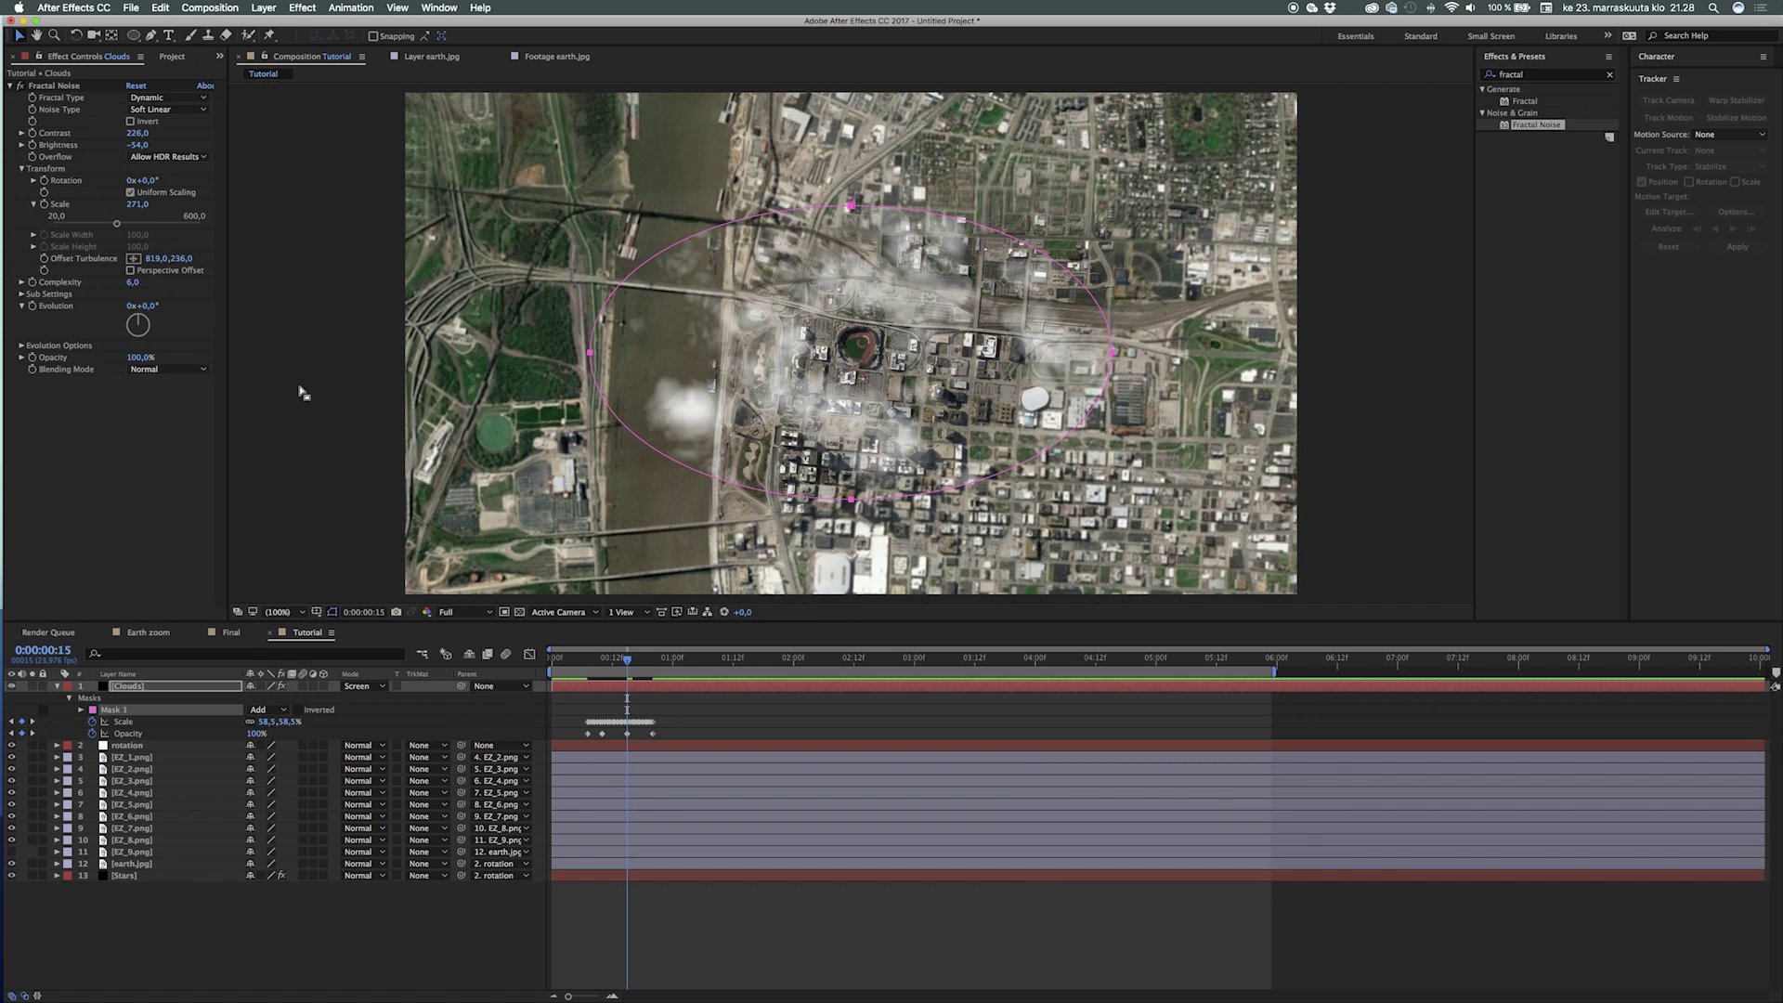
{"action": "key", "text": "m"}
{"action": "key", "text": "m"}
{"action": "left_click", "coordinate": [266, 722]}
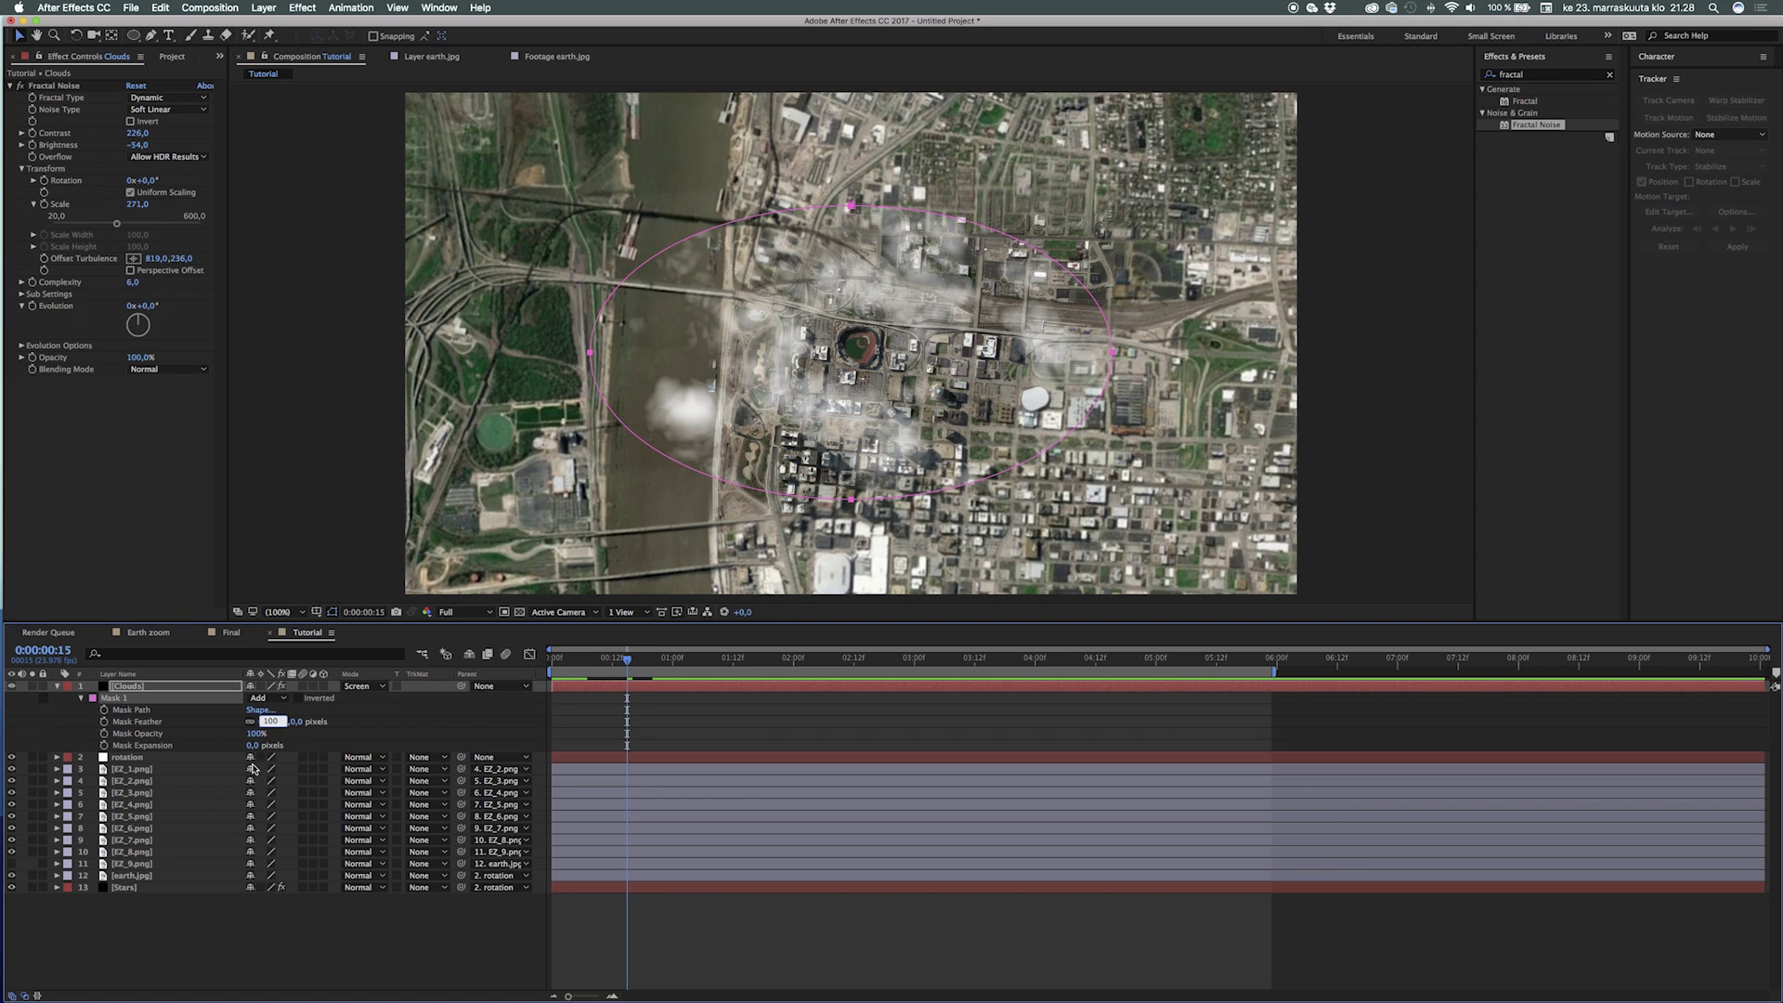
{"action": "left_click", "coordinate": [254, 746]}
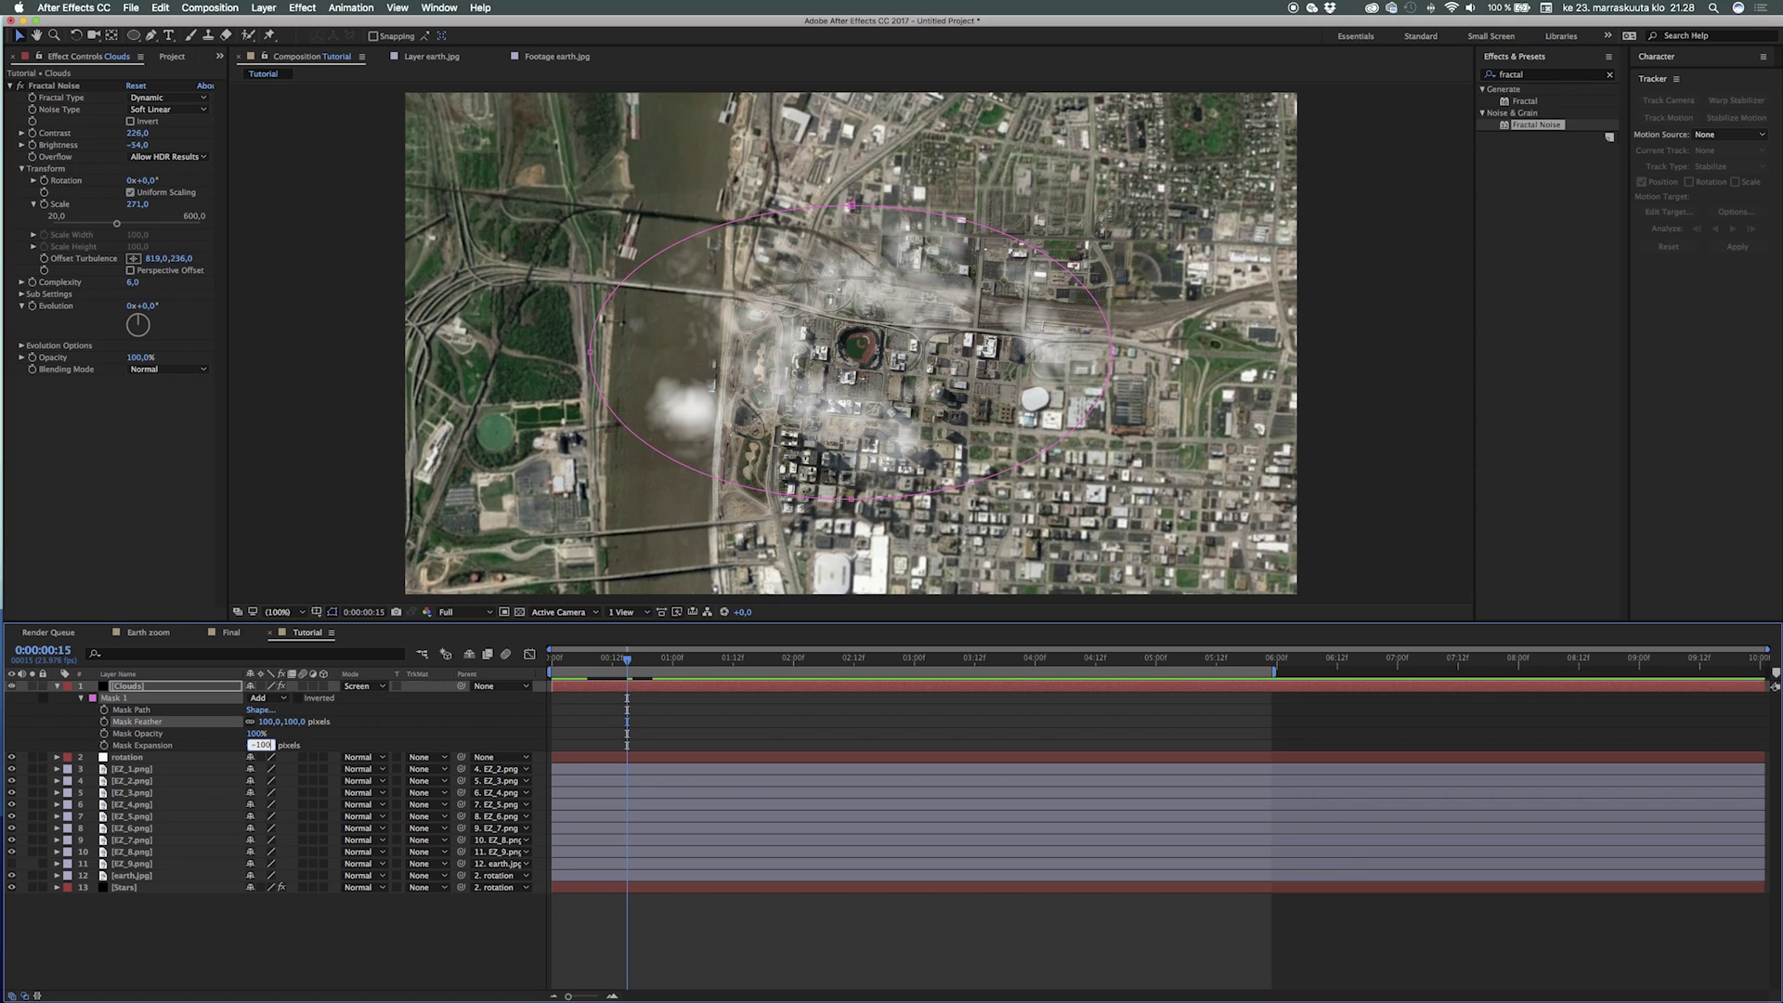
{"action": "type", "text": "-100"}
{"action": "left_click", "coordinate": [250, 929]}
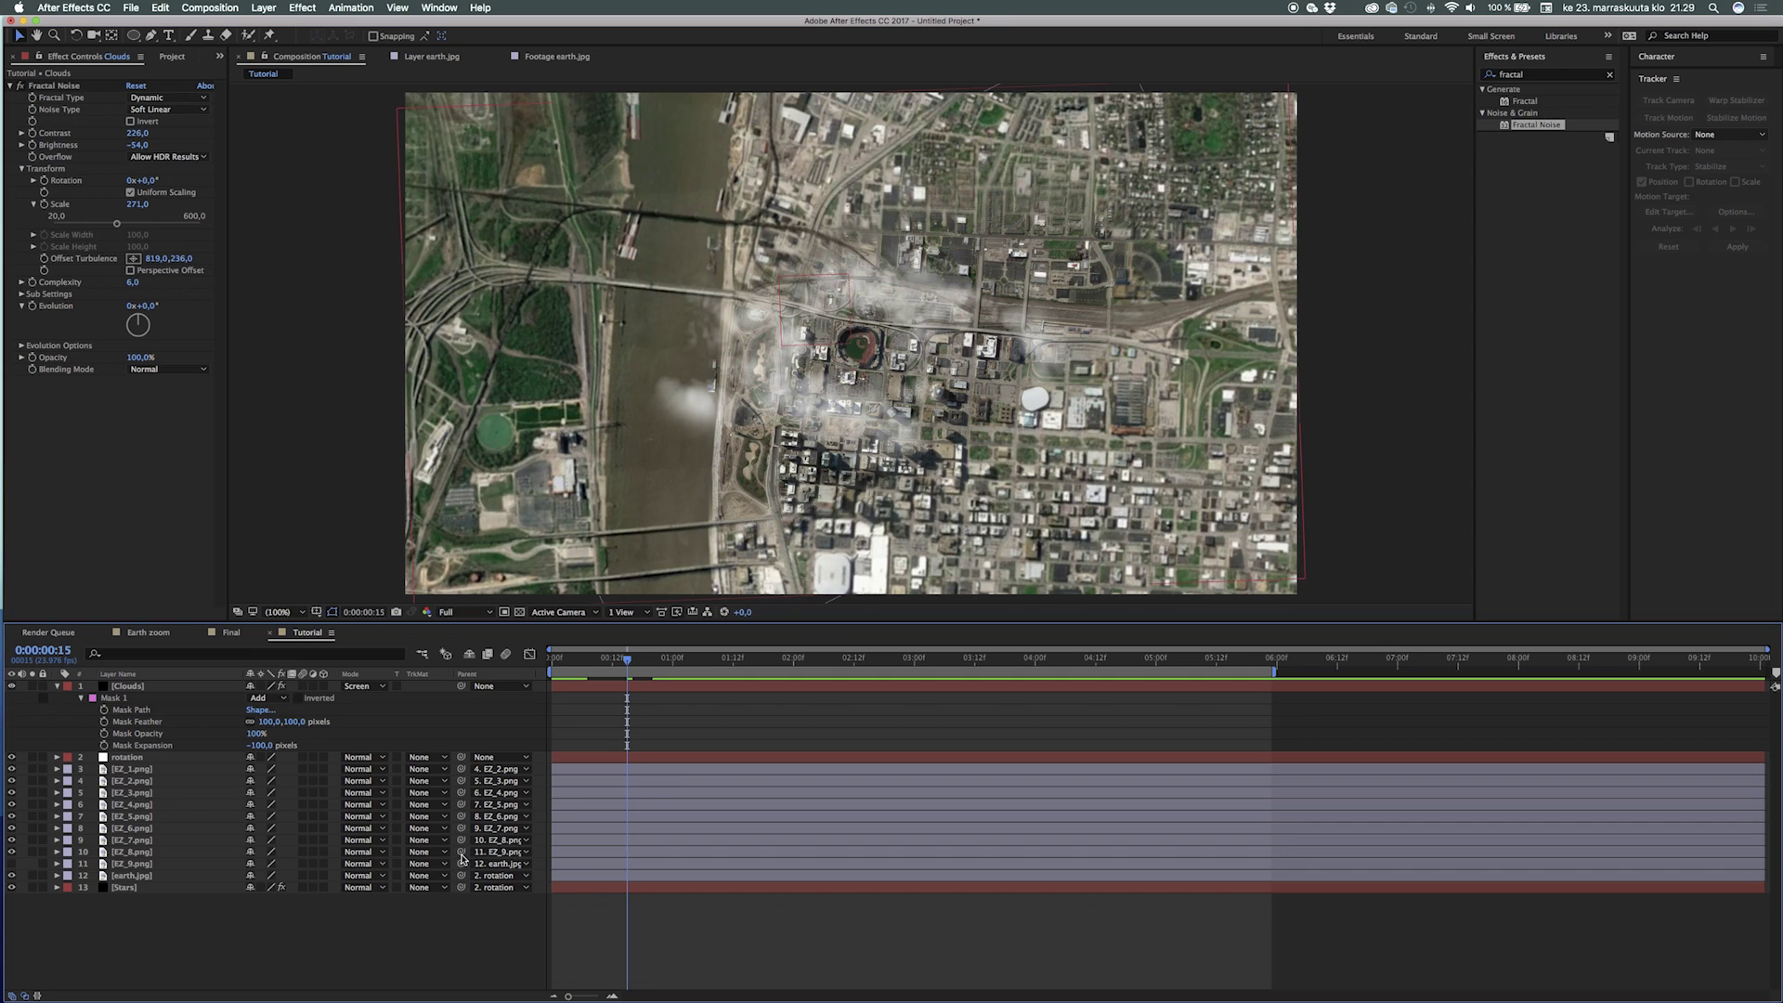
Step: Preview how the softly masked clouds pass through the zoom
{"action": "left_click_drag", "start_coordinate": [585, 661], "coordinate": [635, 687]}
{"action": "key", "text": "space"}
{"action": "key", "text": "space"}
Step: Duplicate the Clouds layer twice, starting each copy later and setting the copies' Fractal Noise Evolution to 2x+68° and 2x+322°
{"action": "left_click", "coordinate": [634, 687]}
{"action": "key", "text": "super+d"}
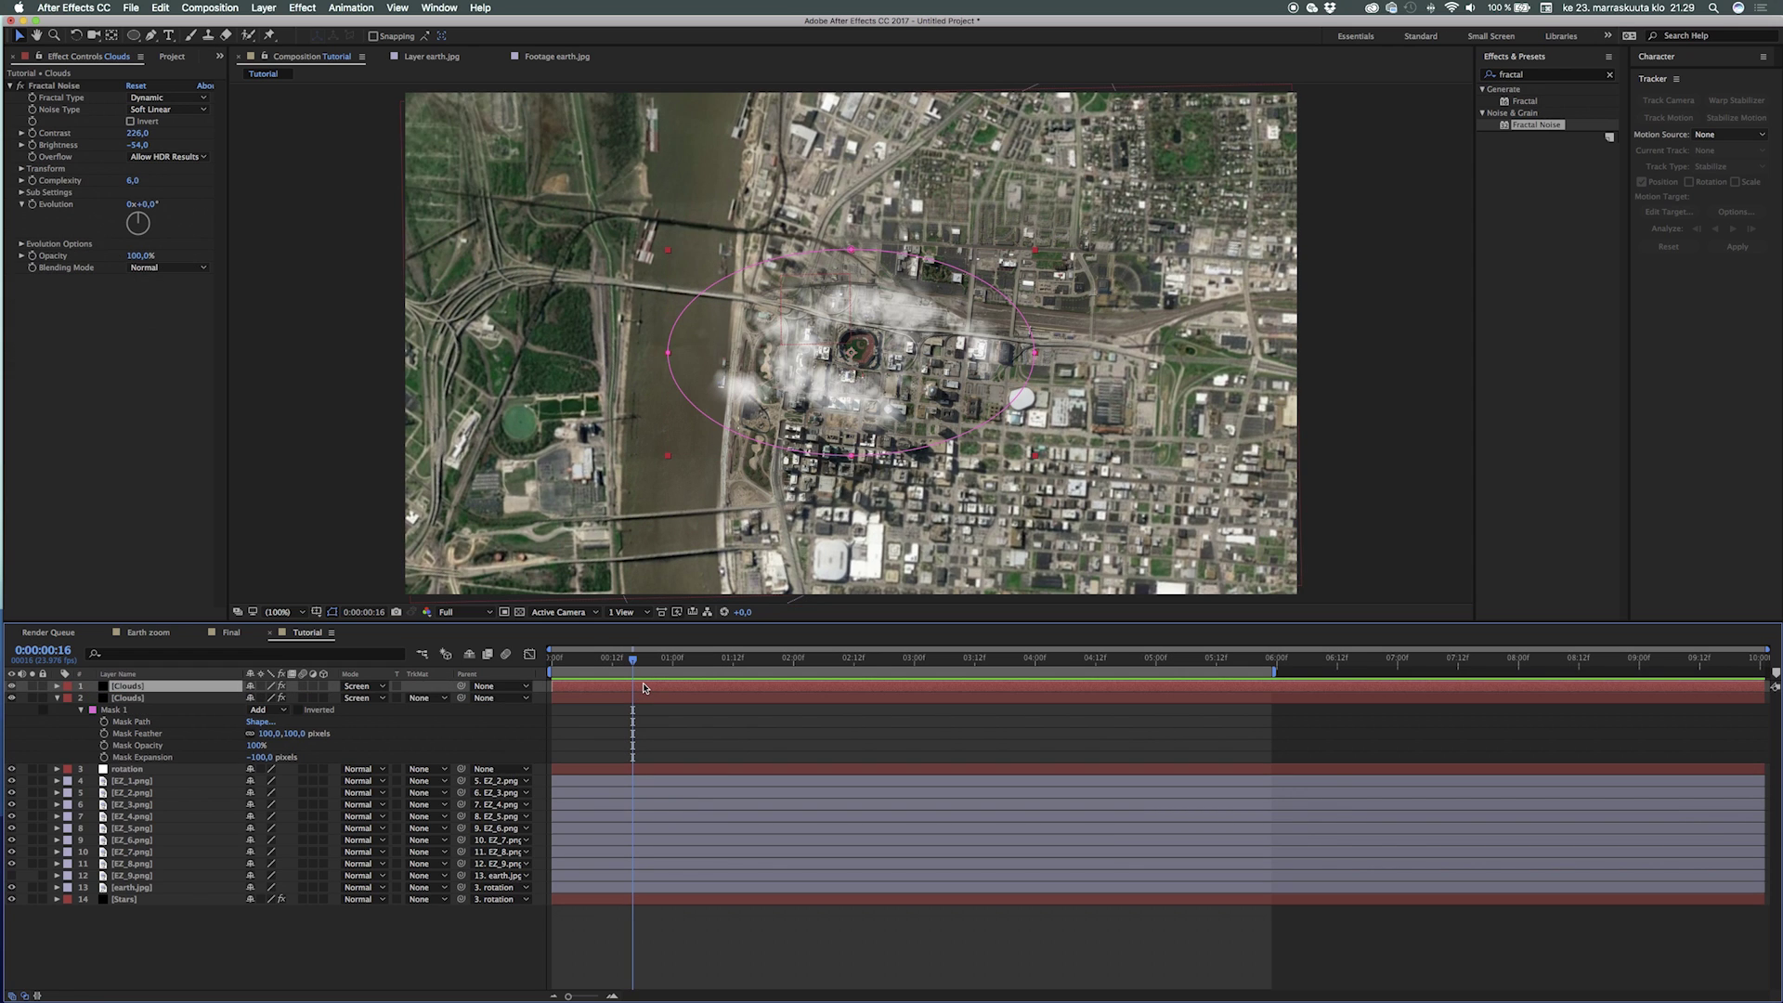
{"action": "left_click_drag", "start_coordinate": [137, 204], "coordinate": [562, 204]}
{"action": "left_click", "coordinate": [674, 661]}
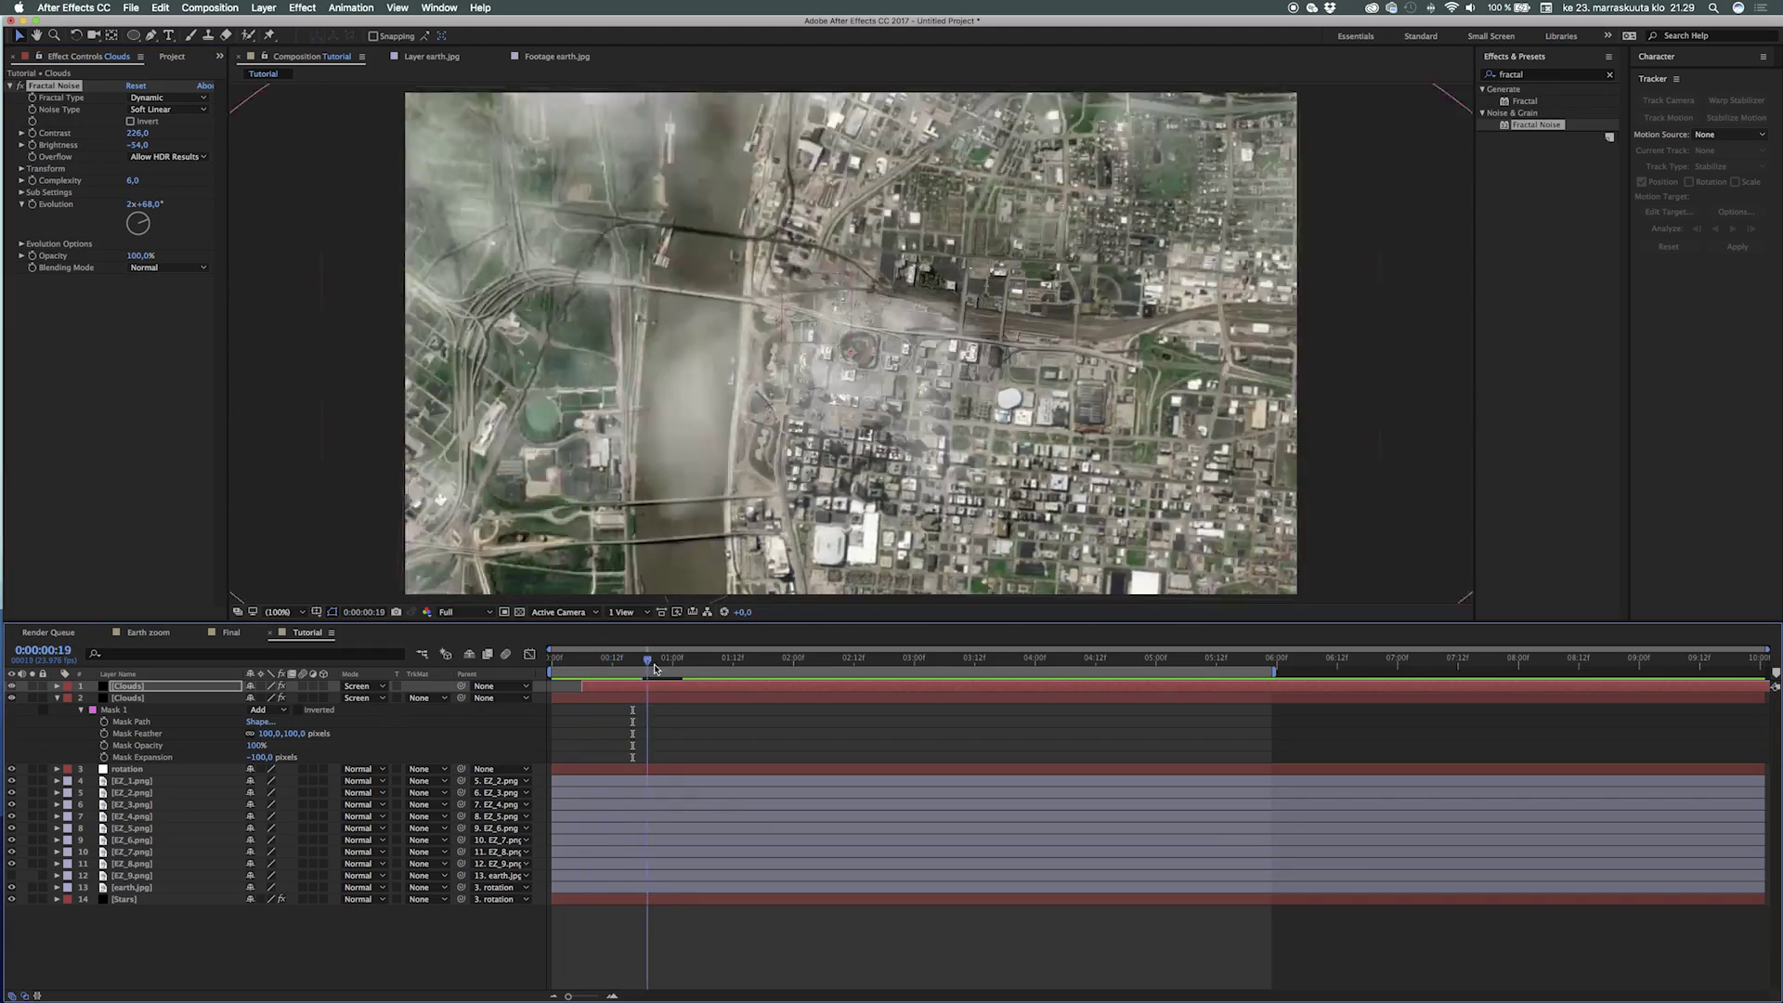
{"action": "key", "text": "super+d"}
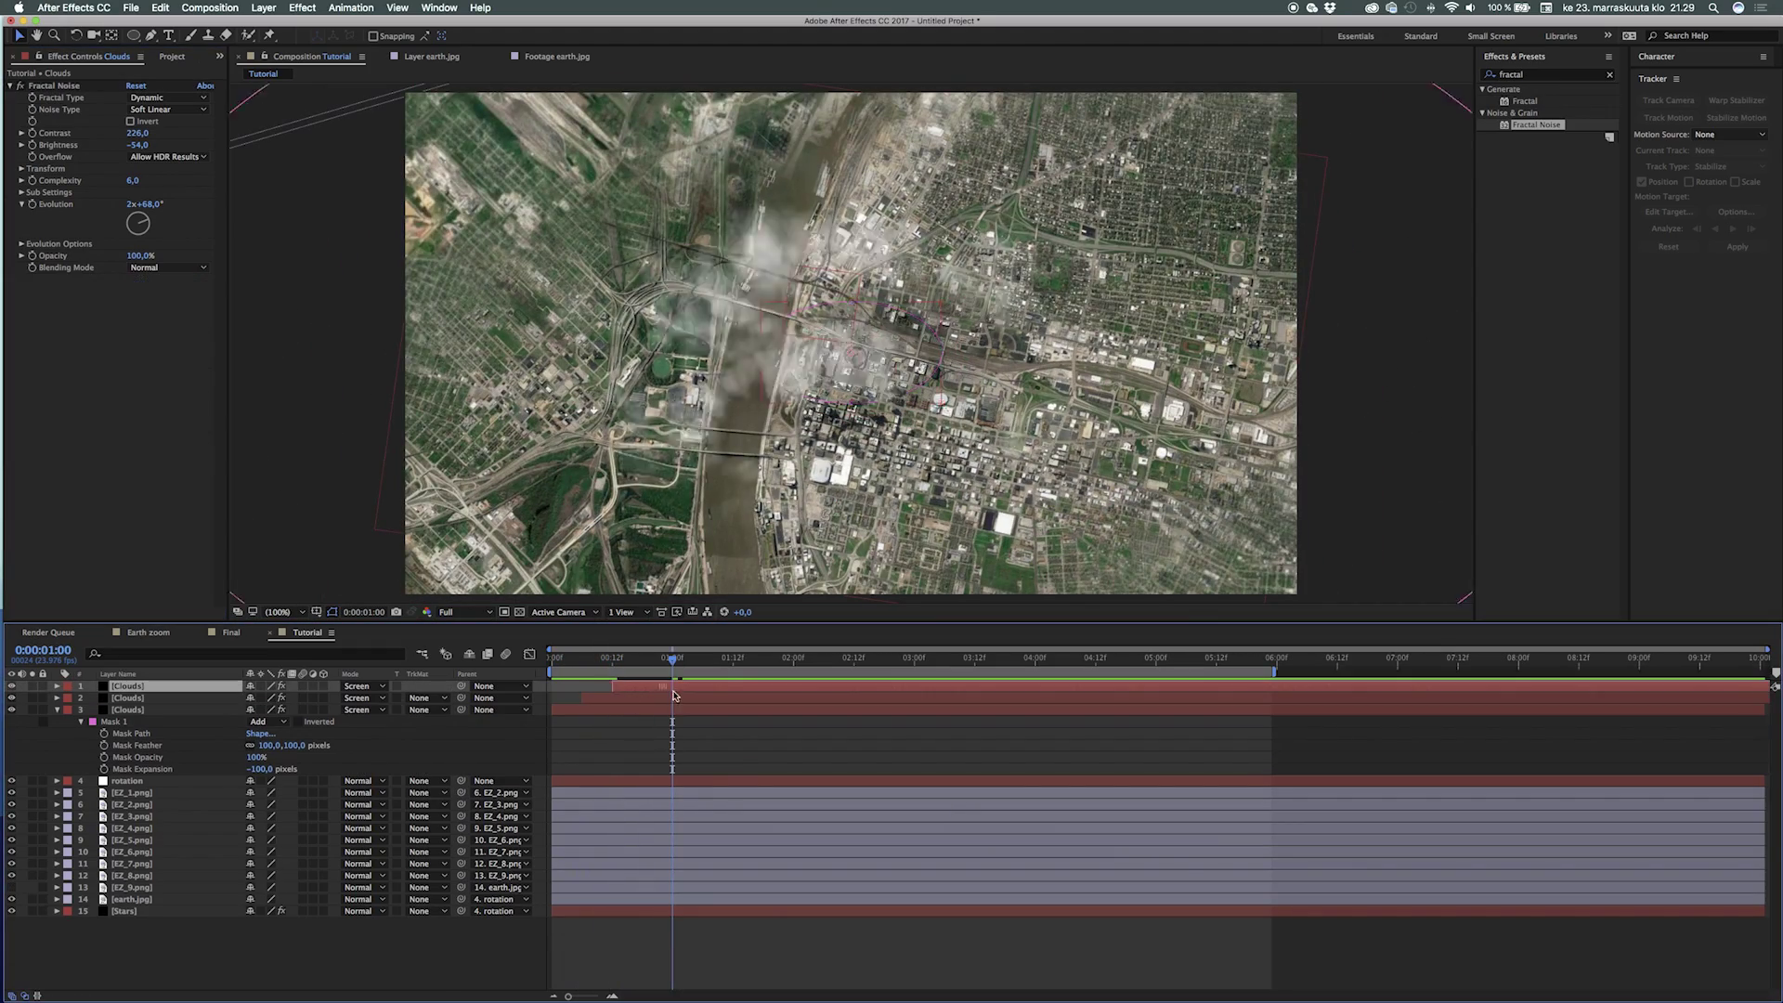
Step: Duplicate the topmost Clouds layer, reposition the copy with Evolution at 2x+181°, and parent it to the Clouds layer directly below
{"action": "left_click", "coordinate": [705, 662]}
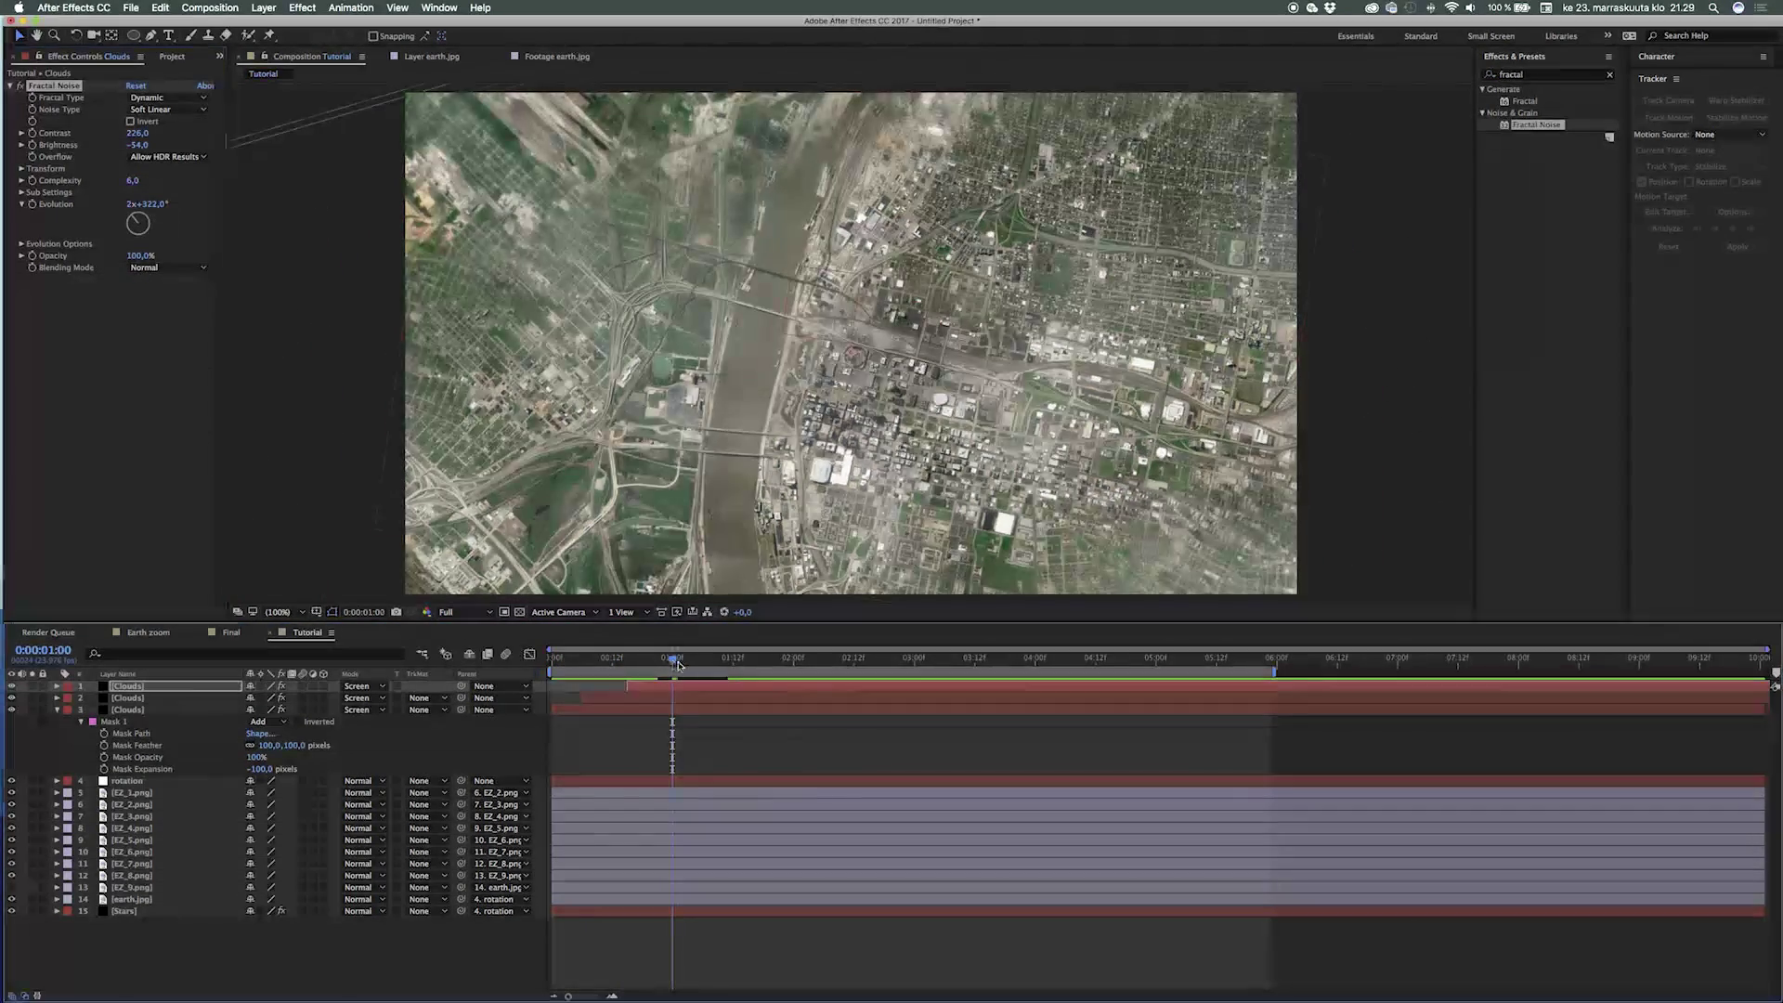
{"action": "key", "text": "super+d"}
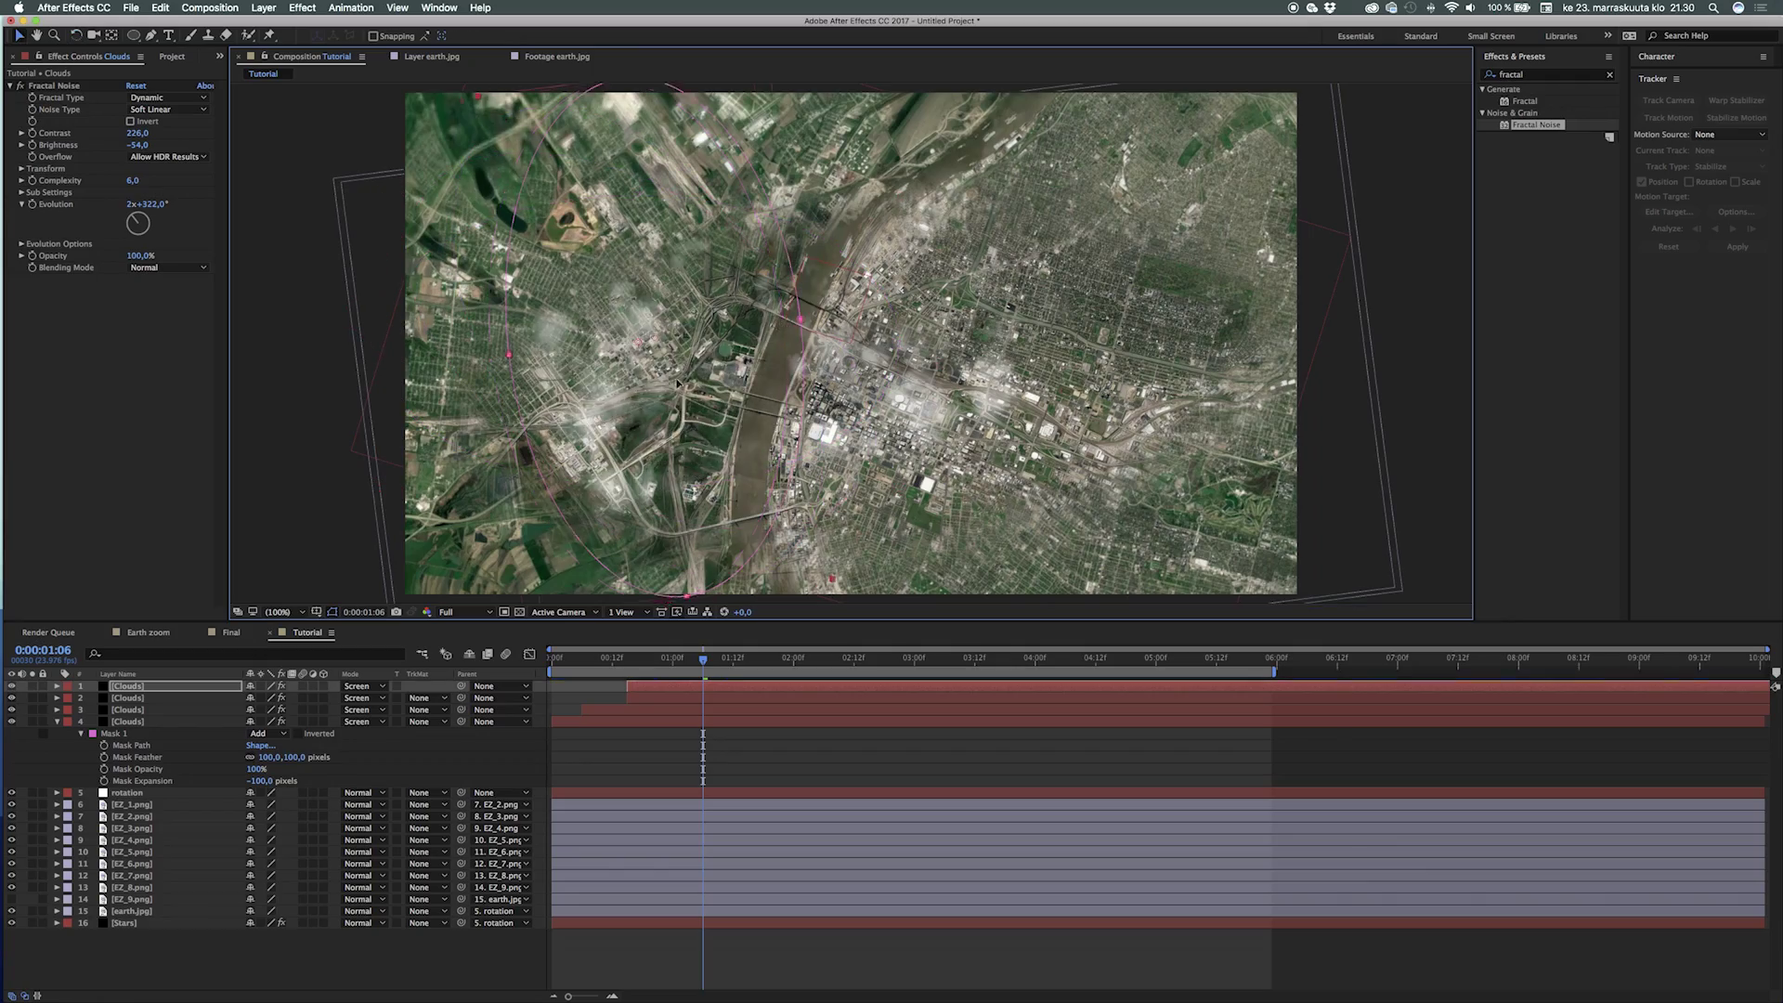
{"action": "left_click_drag", "start_coordinate": [154, 206], "coordinate": [58, 208]}
{"action": "left_click_drag", "start_coordinate": [699, 320], "coordinate": [738, 362]}
{"action": "left_click_drag", "start_coordinate": [462, 686], "coordinate": [150, 697]}
Step: Preview the zoom with all the layered cloud copies
{"action": "left_click", "coordinate": [733, 662]}
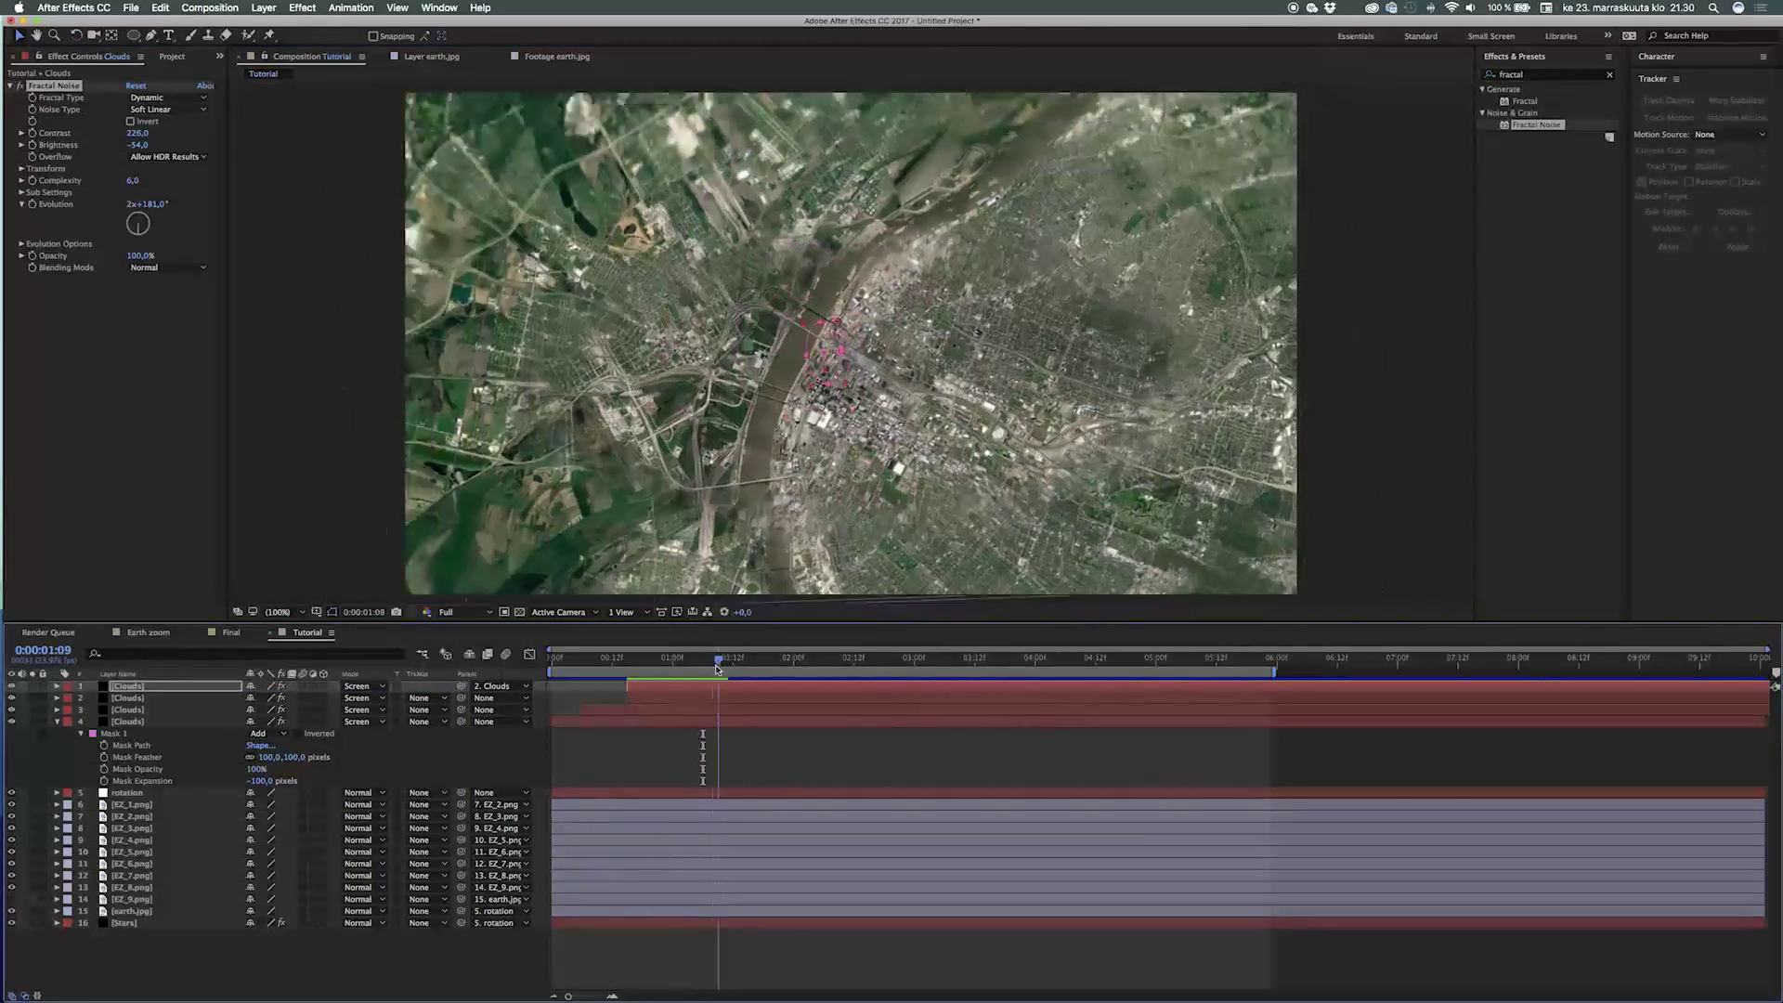
{"action": "left_click_drag", "start_coordinate": [733, 669], "coordinate": [522, 721]}
{"action": "key", "text": "space"}
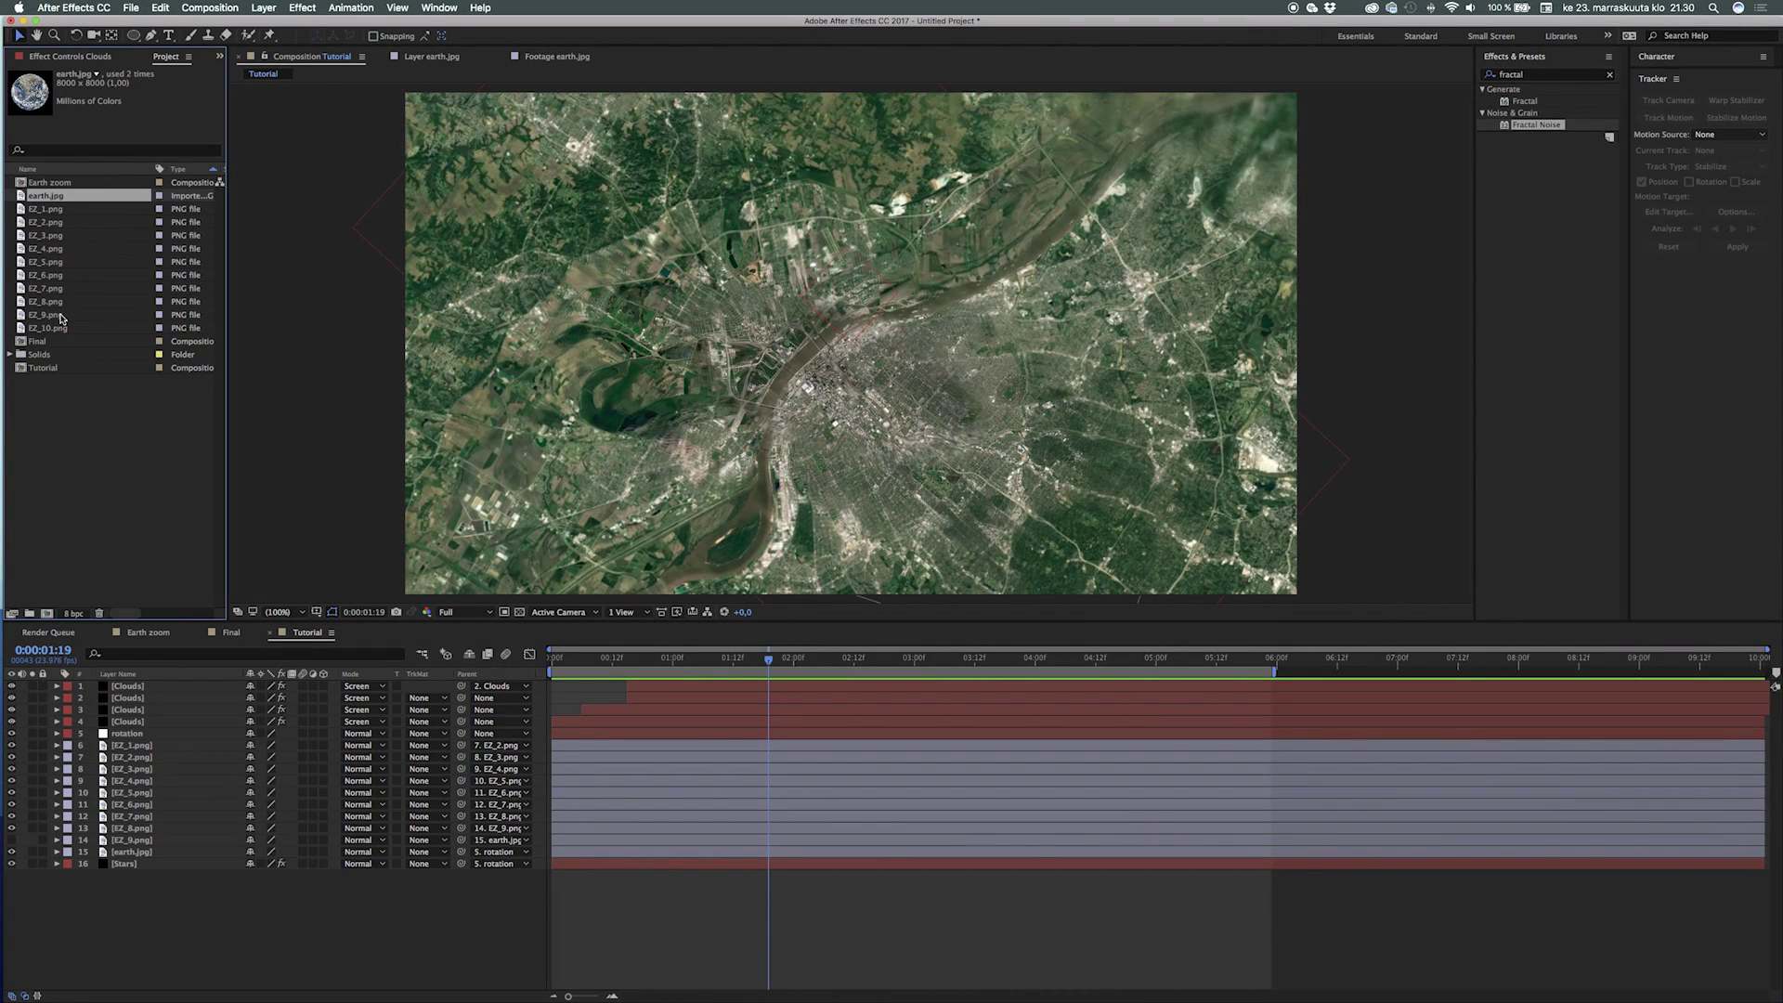
Step: Nest the Tutorial composition in a new composition and apply a Slider Control effect to the nested layer
{"action": "left_click", "coordinate": [49, 368]}
{"action": "left_click_drag", "start_coordinate": [52, 371], "coordinate": [47, 617]}
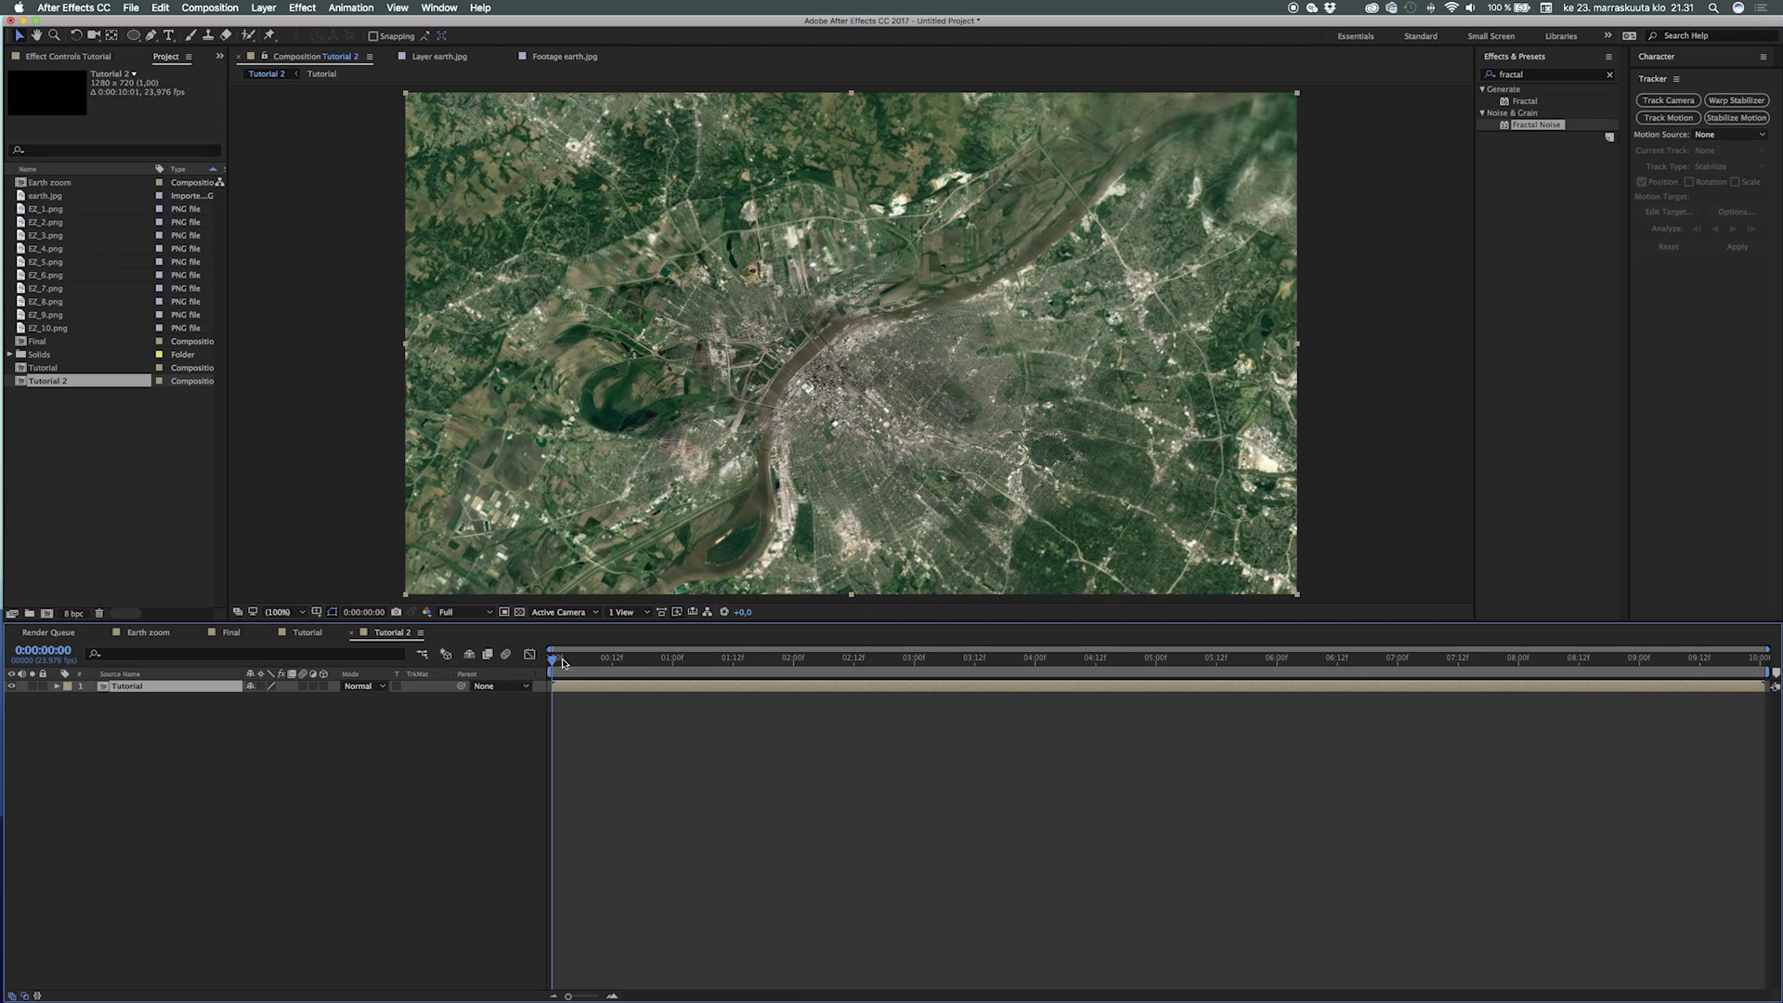
{"action": "left_click", "coordinate": [303, 7]}
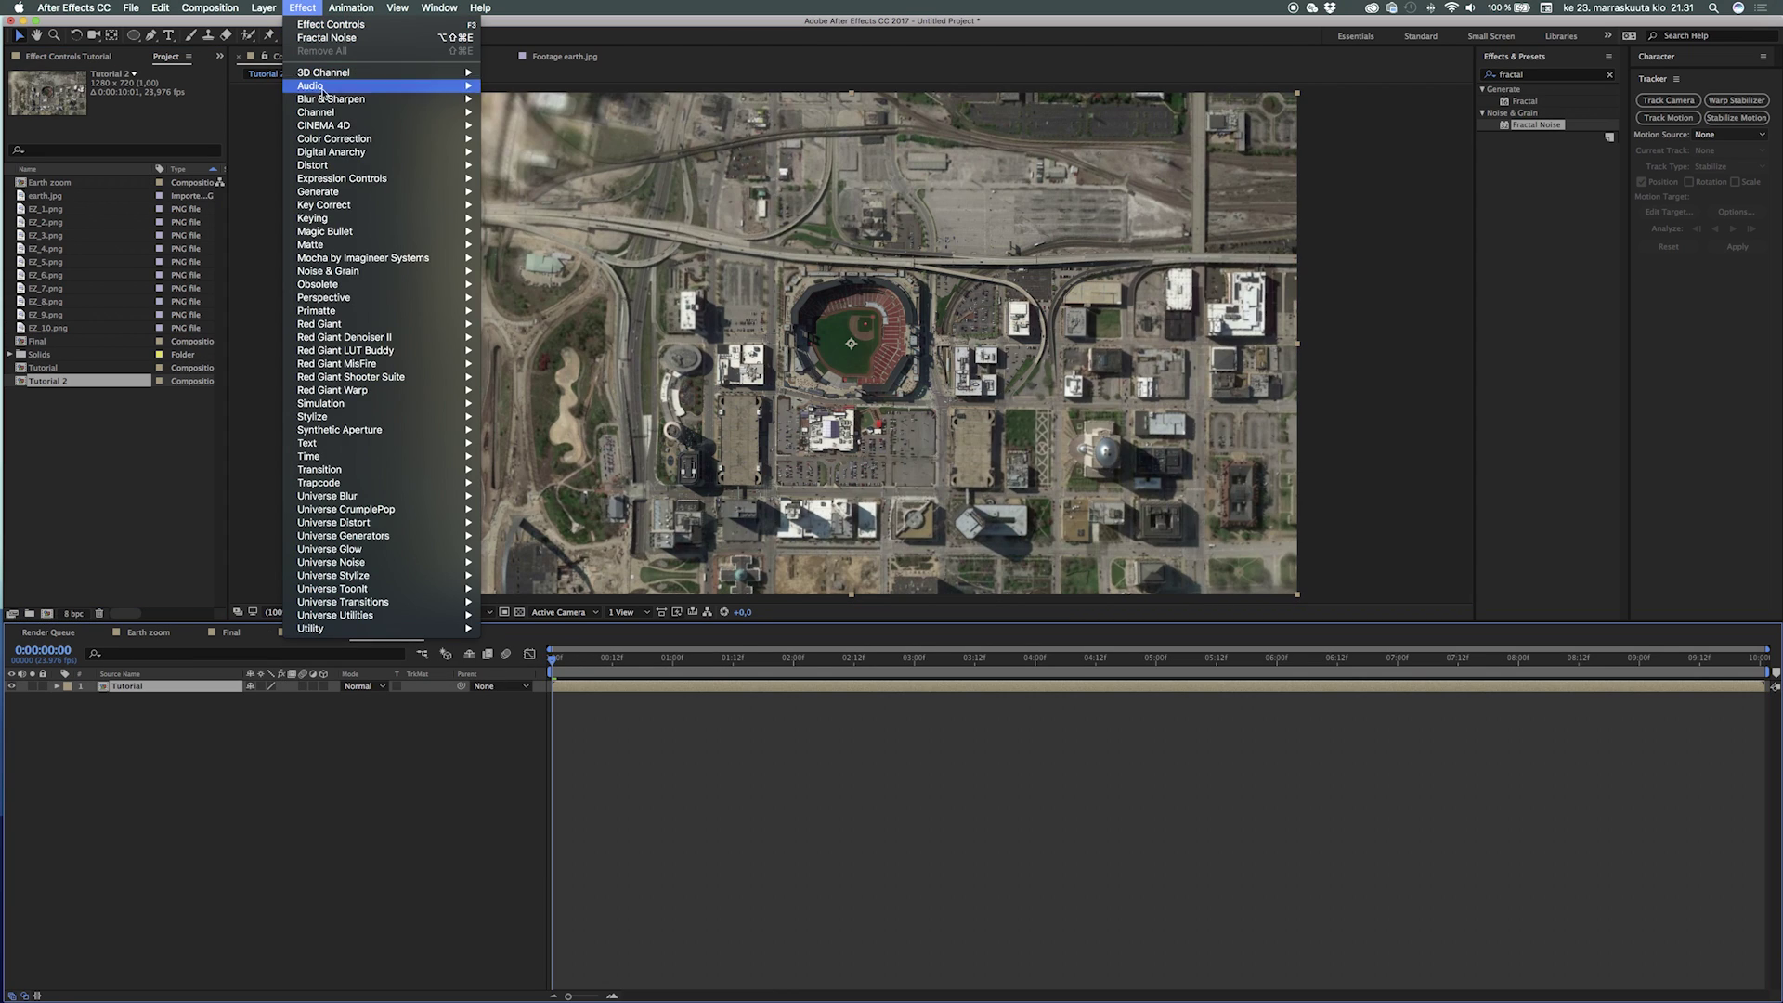
{"action": "mouse_move", "coordinate": [362, 179]}
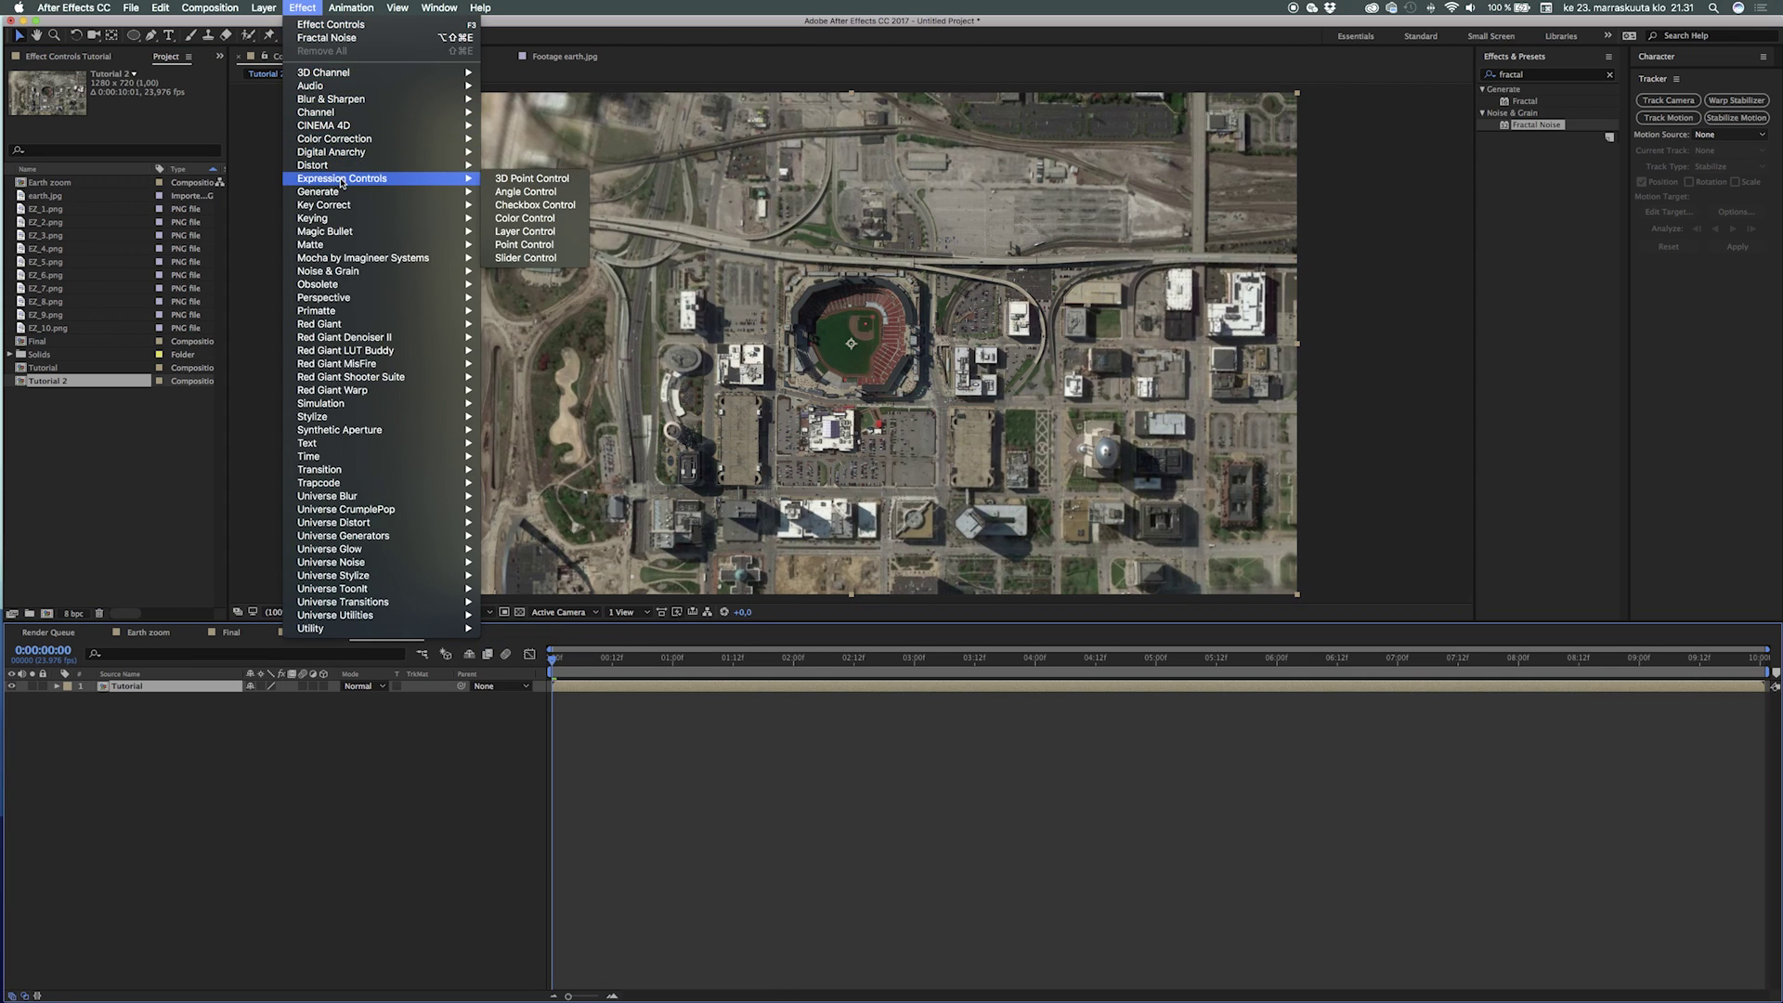
{"action": "left_click", "coordinate": [533, 259]}
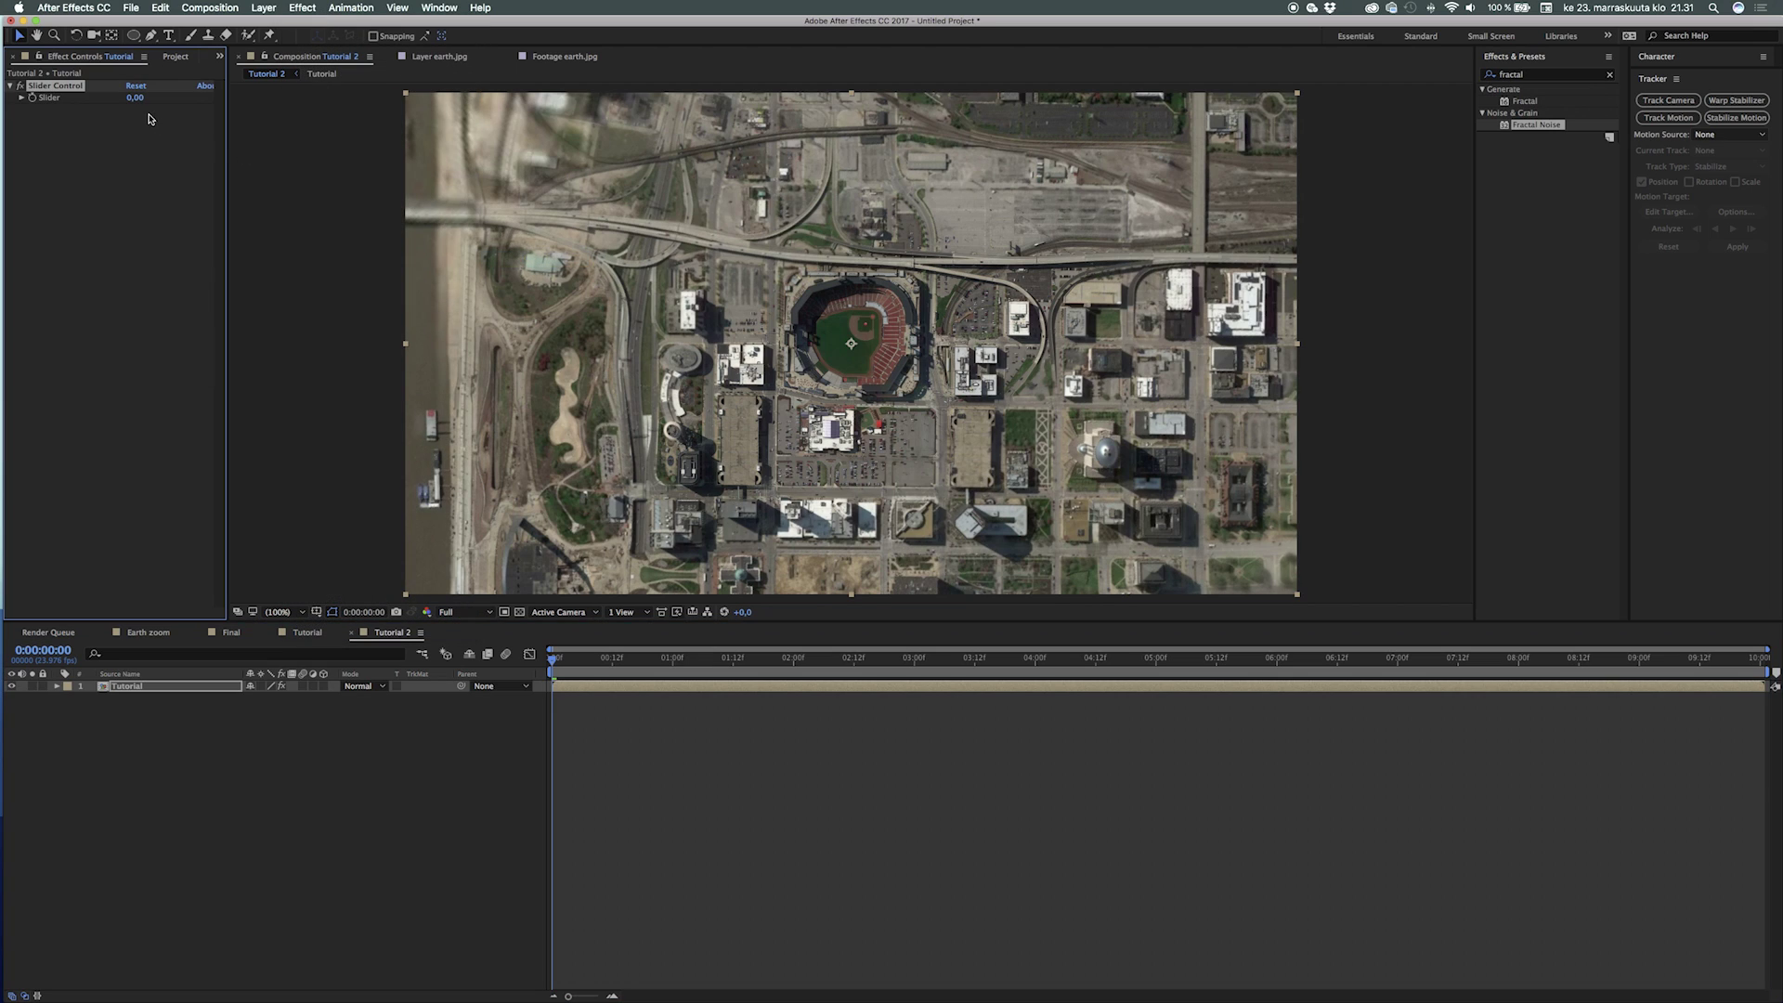
Step: Add the Position expression wiggle(8,effect("Slider Control")("Slider")) to the nested Tutorial layer
{"action": "key", "text": "p"}
{"action": "left_click", "coordinate": [93, 699], "text": "alt"}
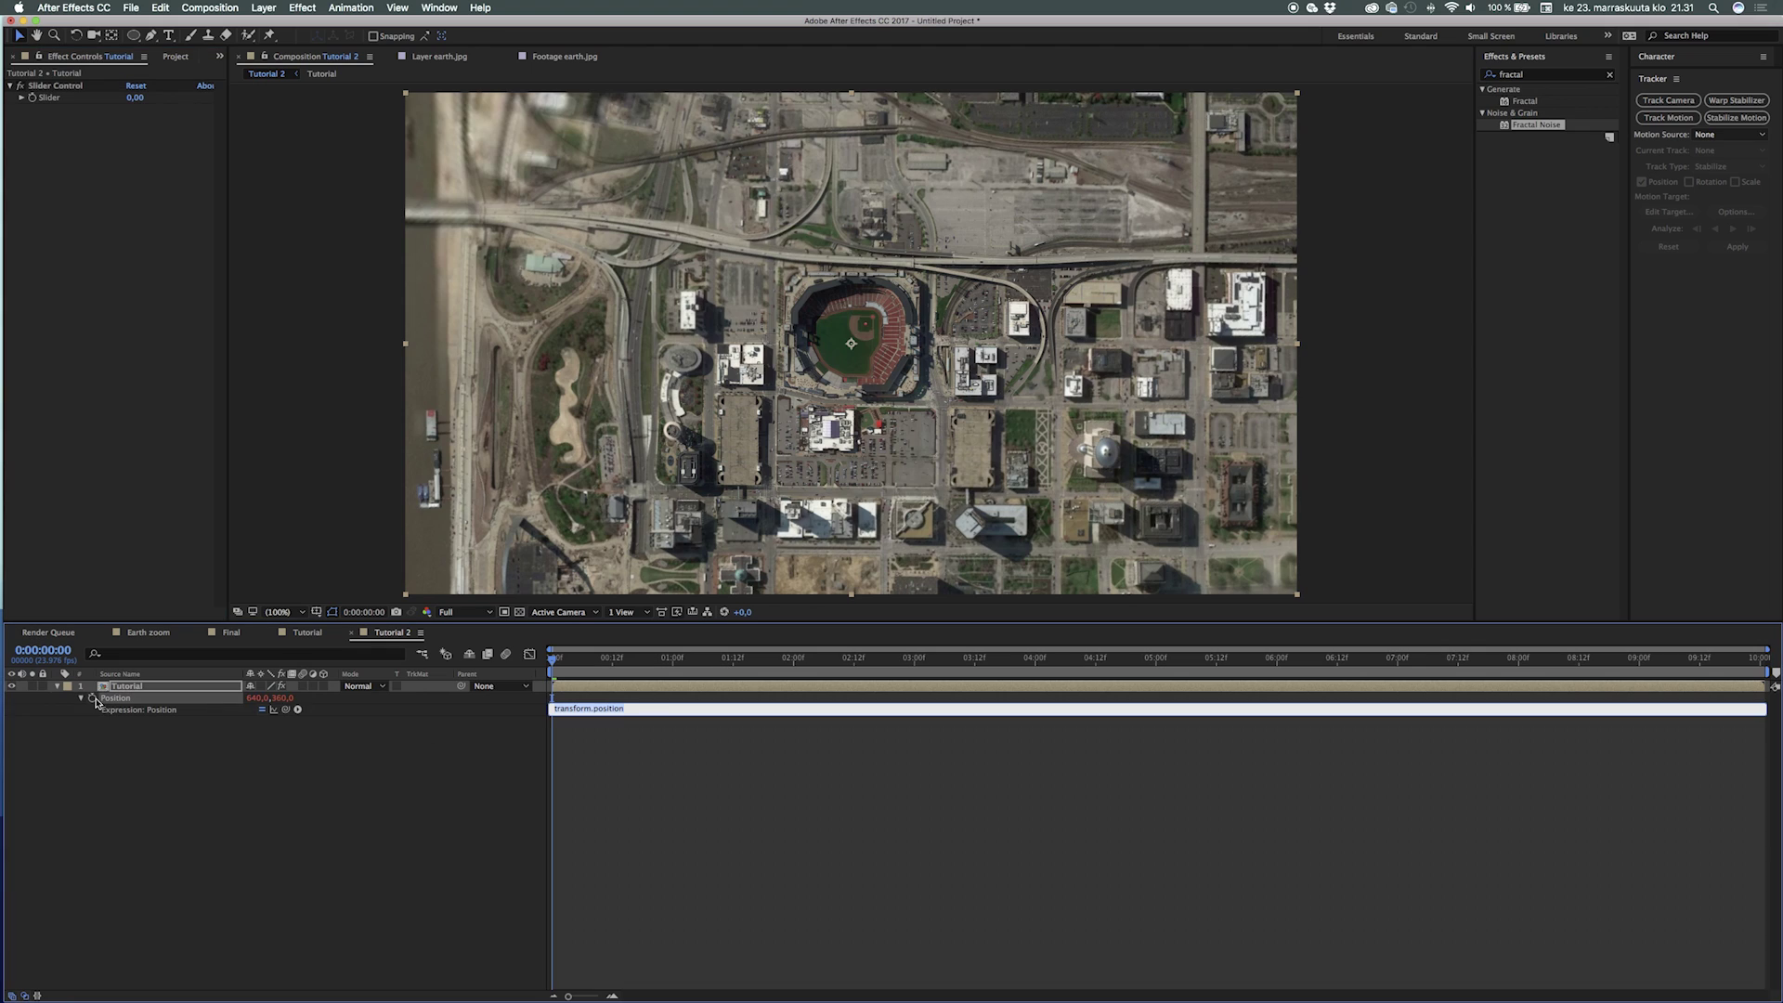
{"action": "type", "text": "wiggle(8,"}
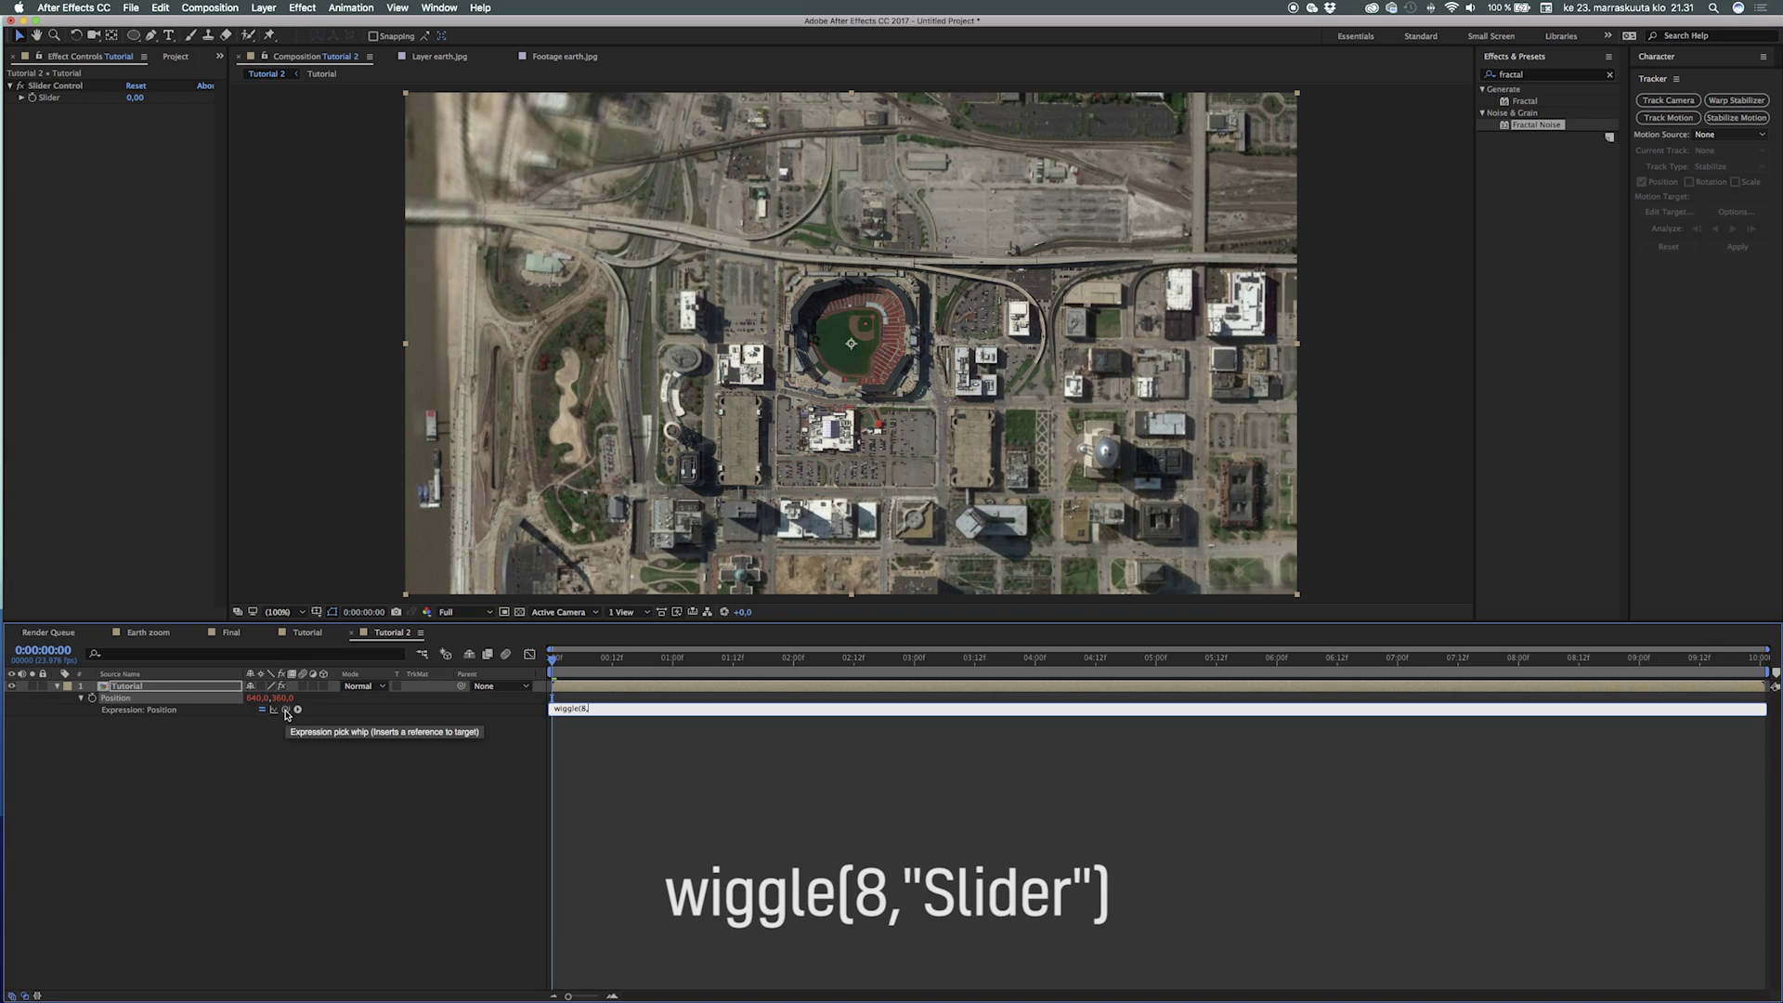
{"action": "mouse_move", "coordinate": [286, 711]}
{"action": "left_mouse_down"}
{"action": "mouse_move", "coordinate": [92, 350]}
{"action": "mouse_move", "coordinate": [48, 179]}
{"action": "mouse_move", "coordinate": [49, 102]}
{"action": "left_mouse_up"}
{"action": "type", "text": ")(\"Slider\"))"}
{"action": "left_click", "coordinate": [456, 794]}
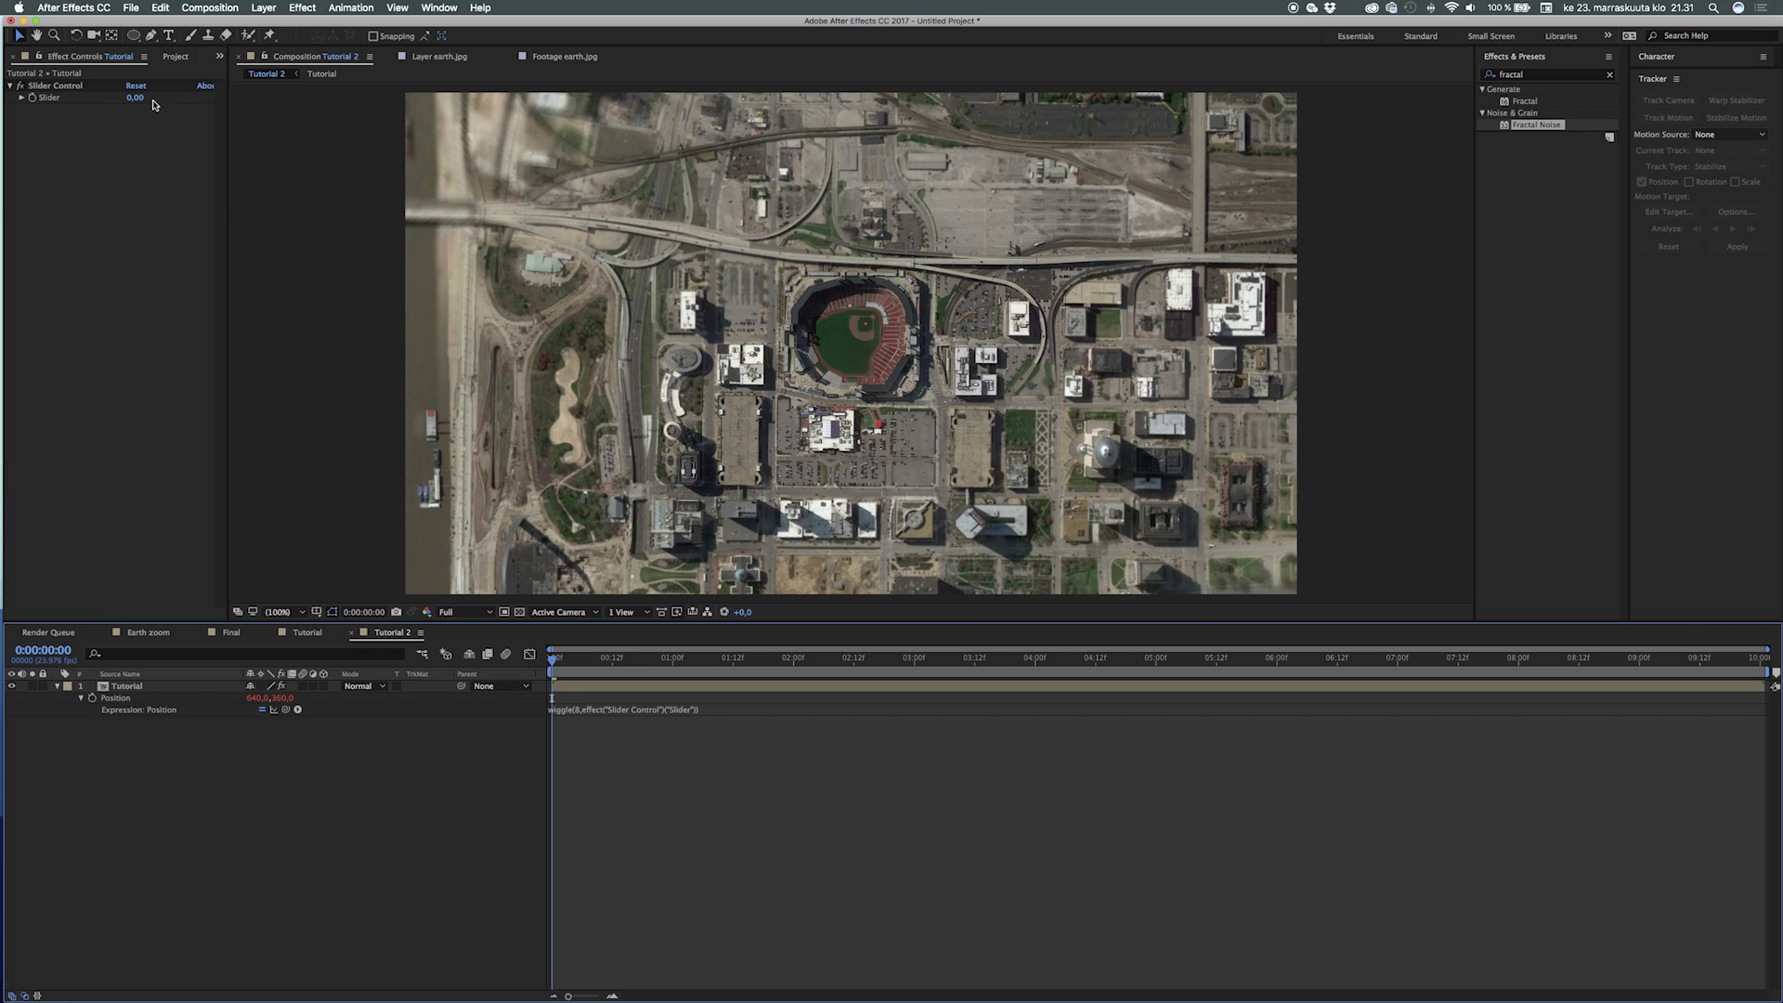
Step: Test the camera shake with the Slider at 31 and reset the Slider to 0
{"action": "left_click_drag", "start_coordinate": [136, 99], "coordinate": [202, 127]}
{"action": "key", "text": "space"}
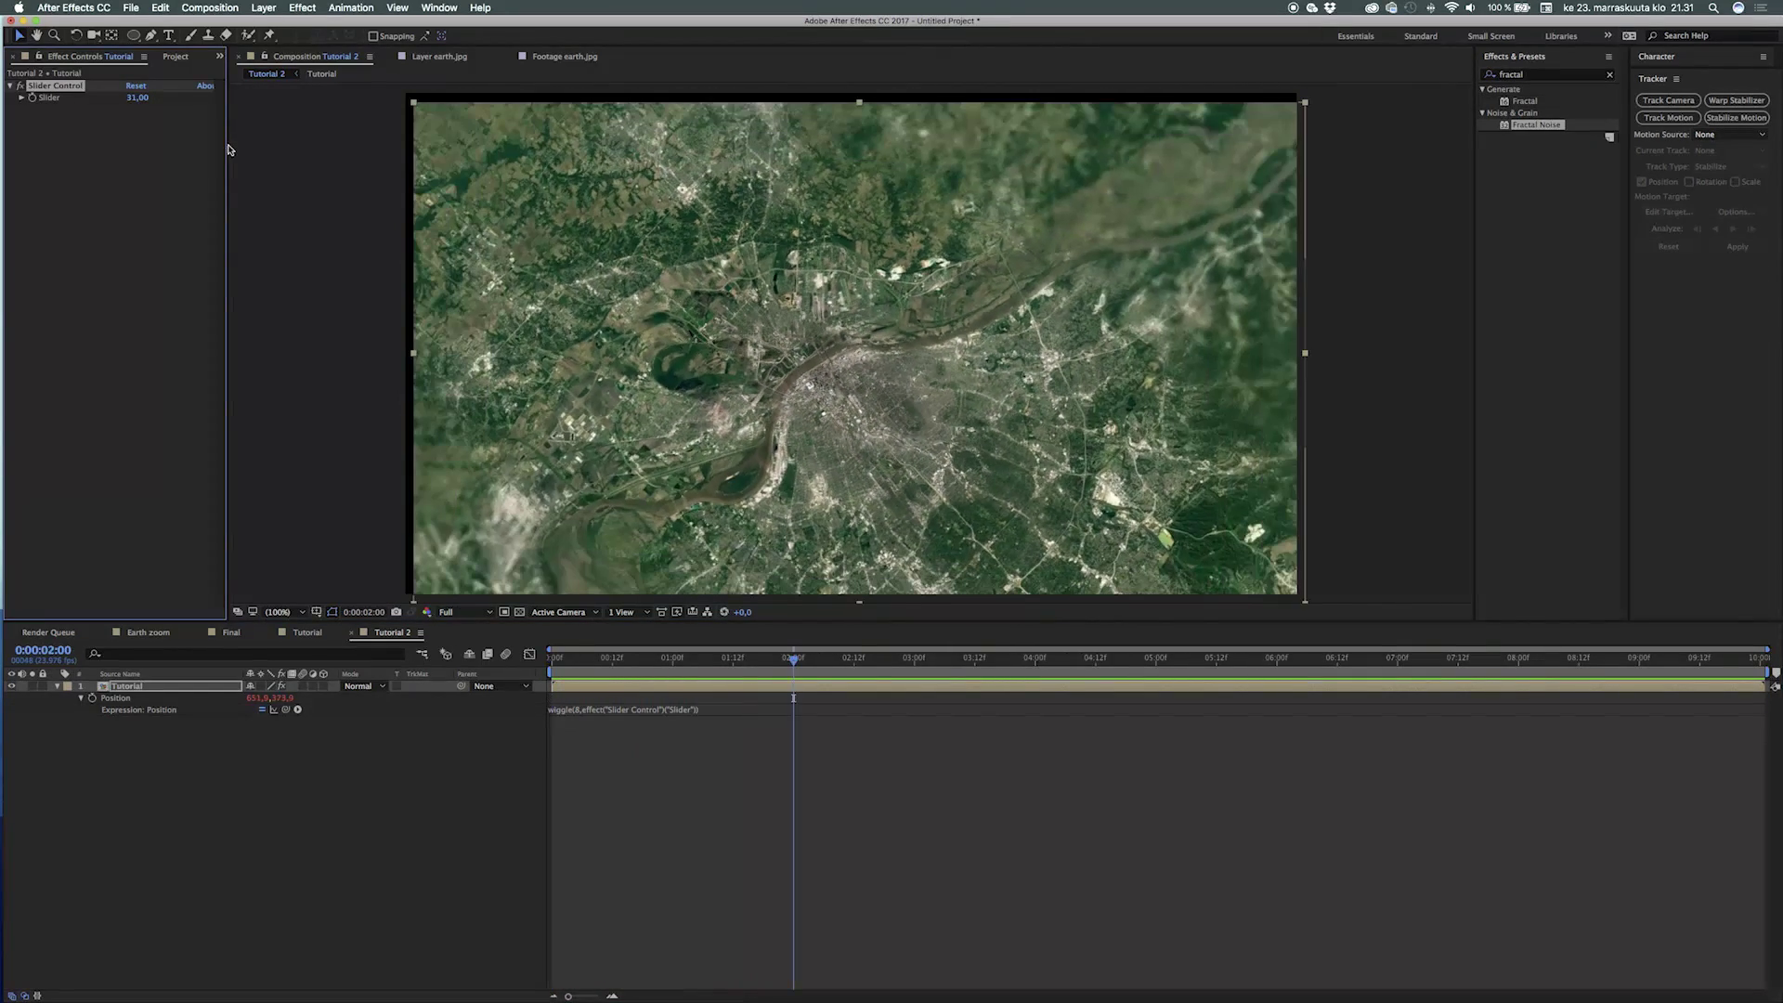
{"action": "left_click", "coordinate": [142, 98]}
{"action": "type", "text": "0"}
{"action": "key", "text": "Return"}
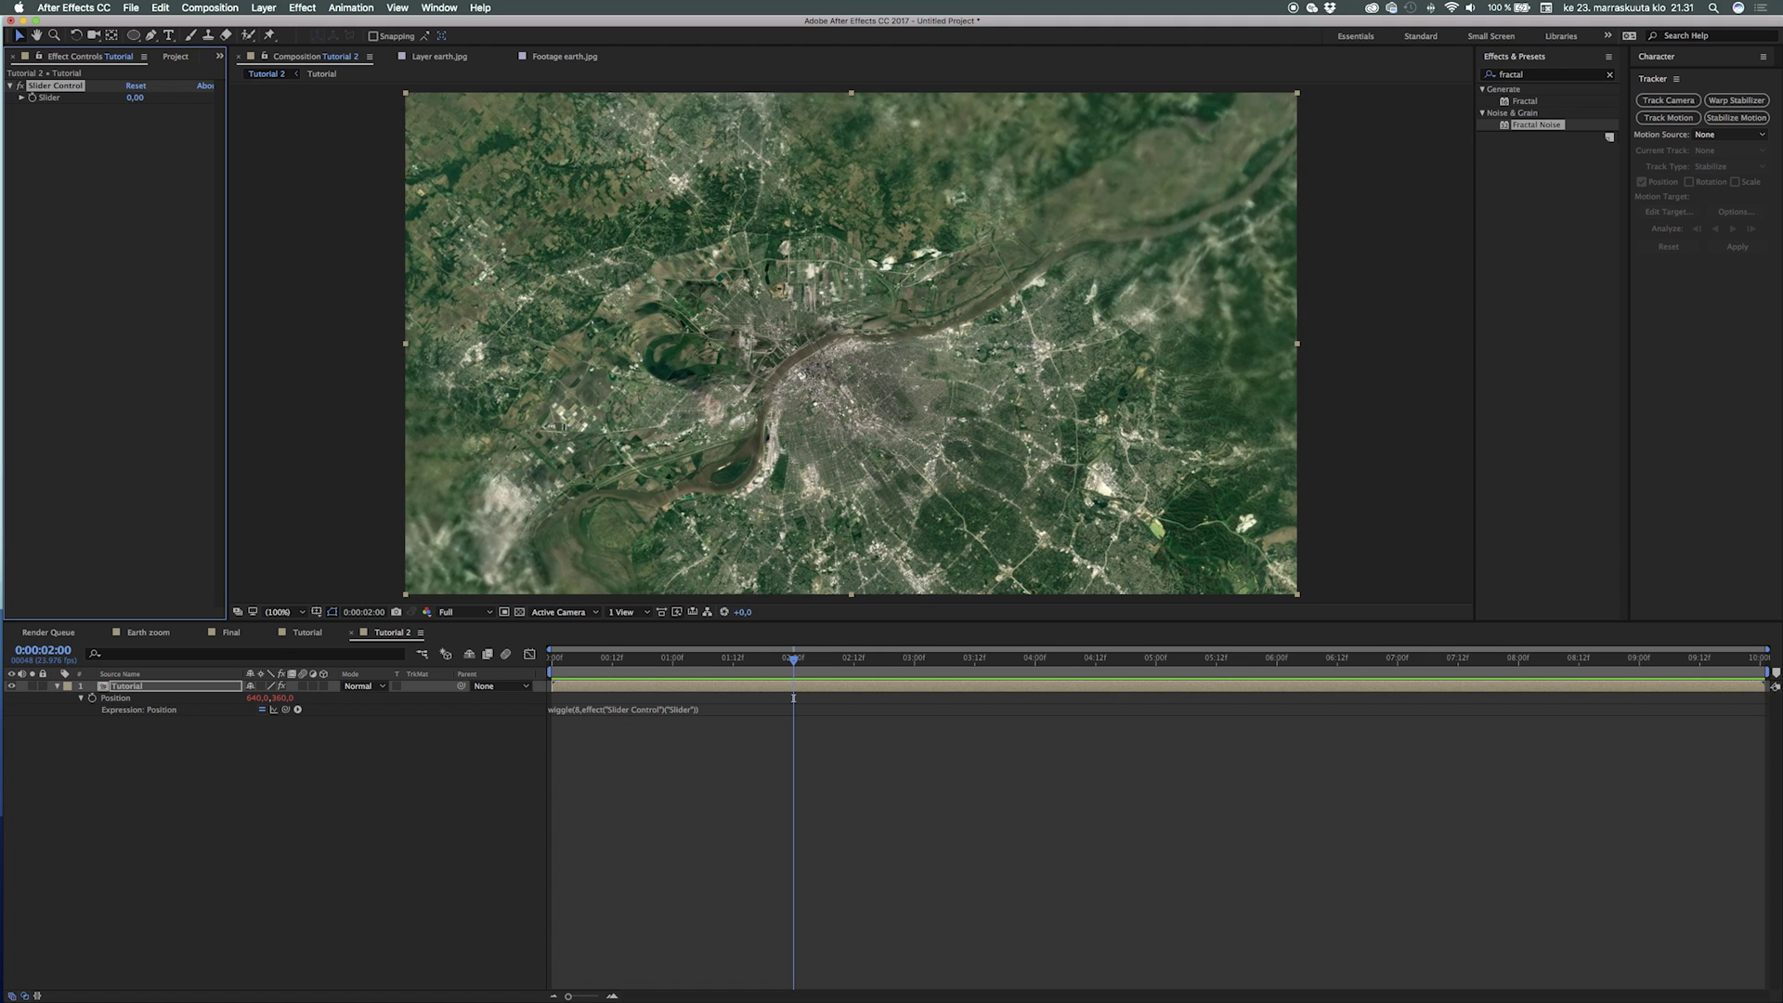
Step: Keyframe the Slider from 0 at the start of the composition to 4 at 0:00:00:05
{"action": "left_click", "coordinate": [551, 667]}
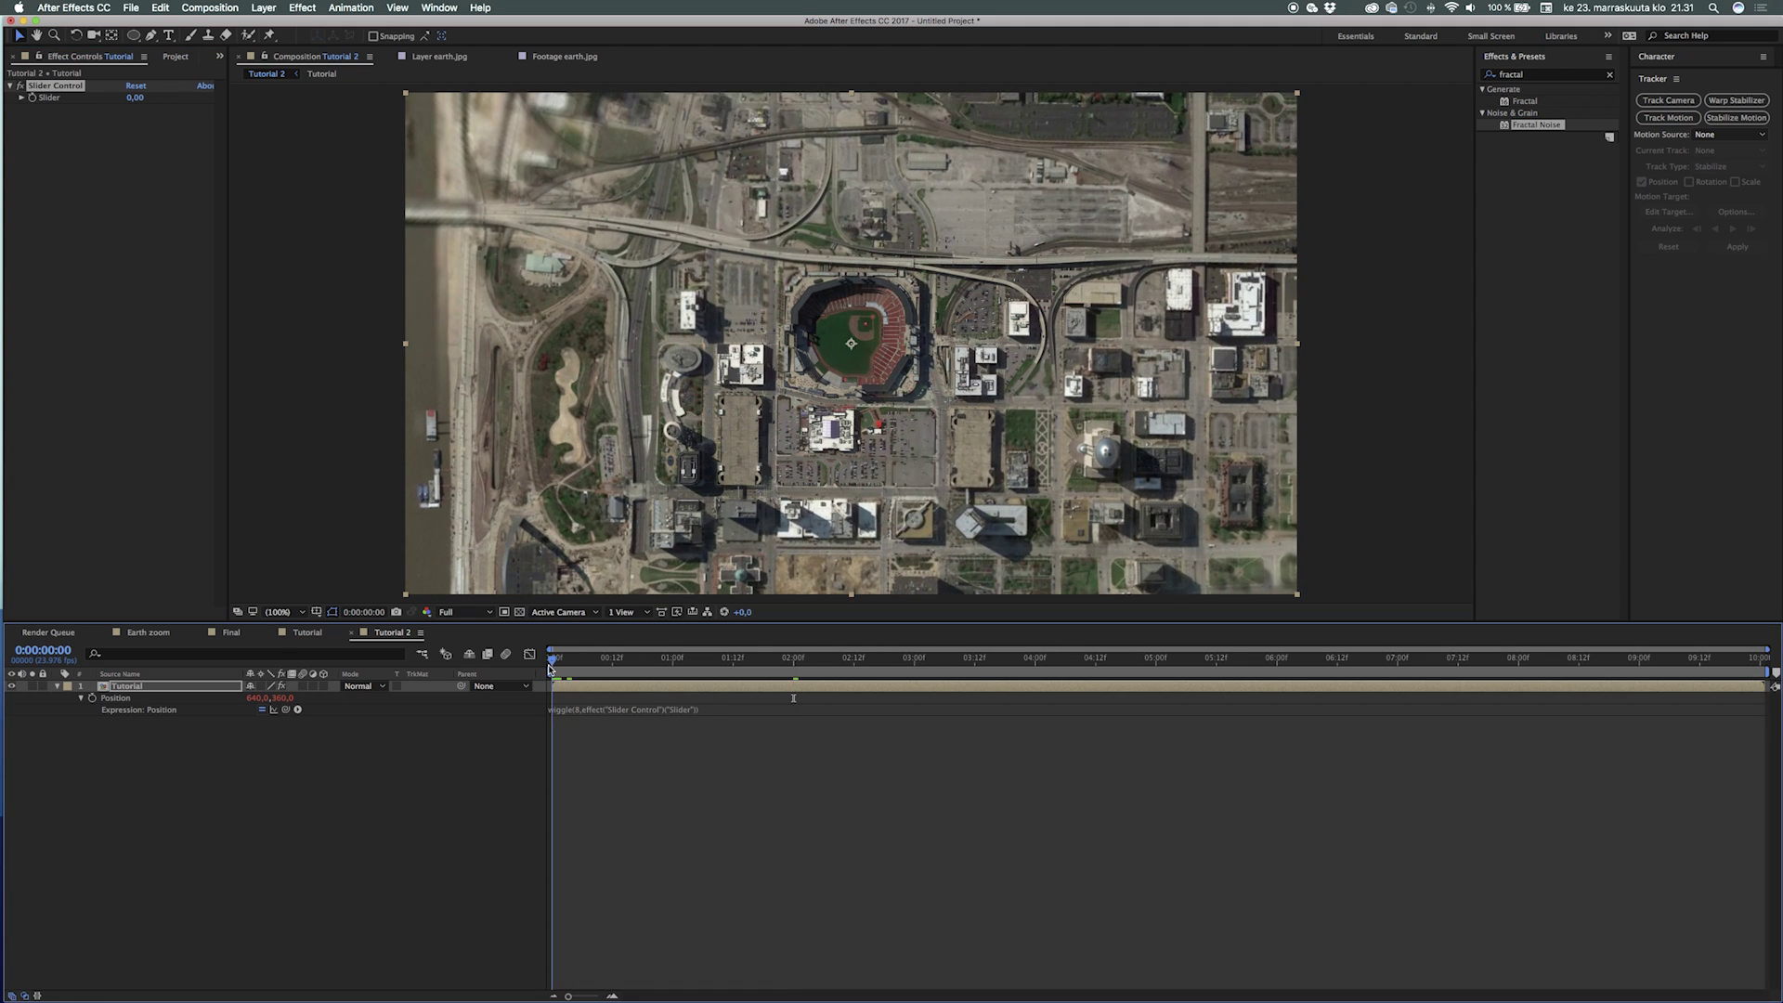
{"action": "left_click_drag", "start_coordinate": [550, 667], "coordinate": [577, 678]}
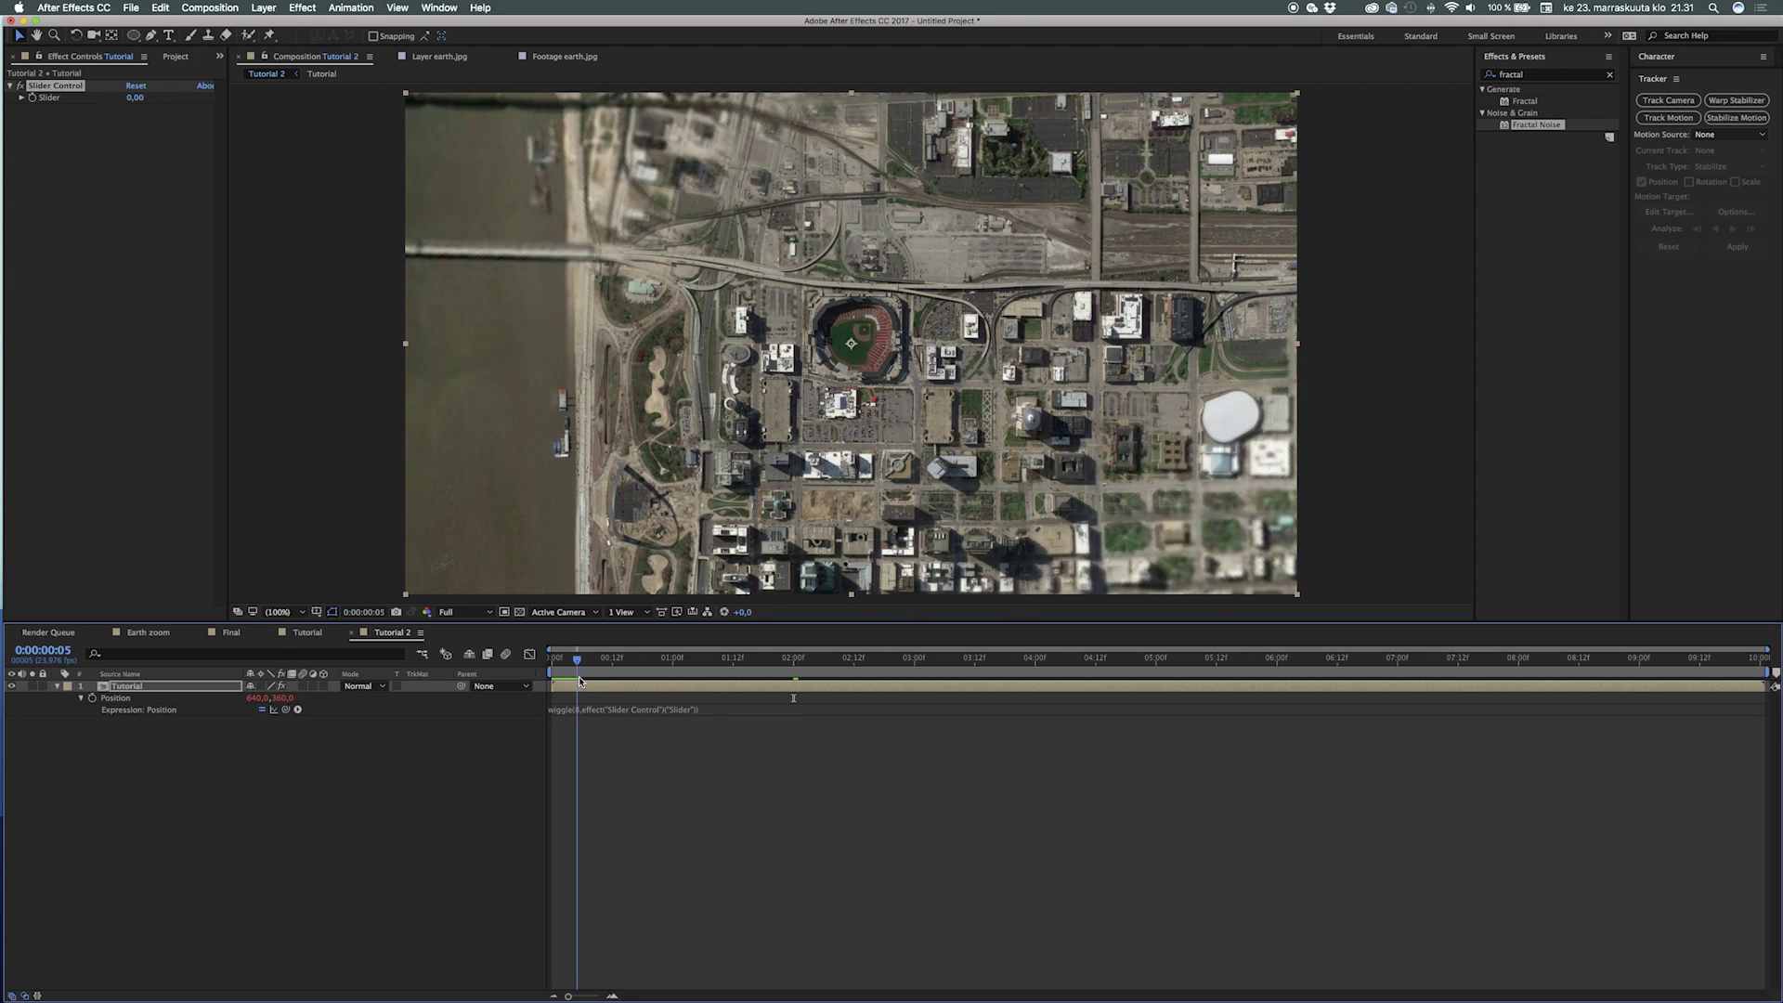
{"action": "left_click", "coordinate": [35, 98]}
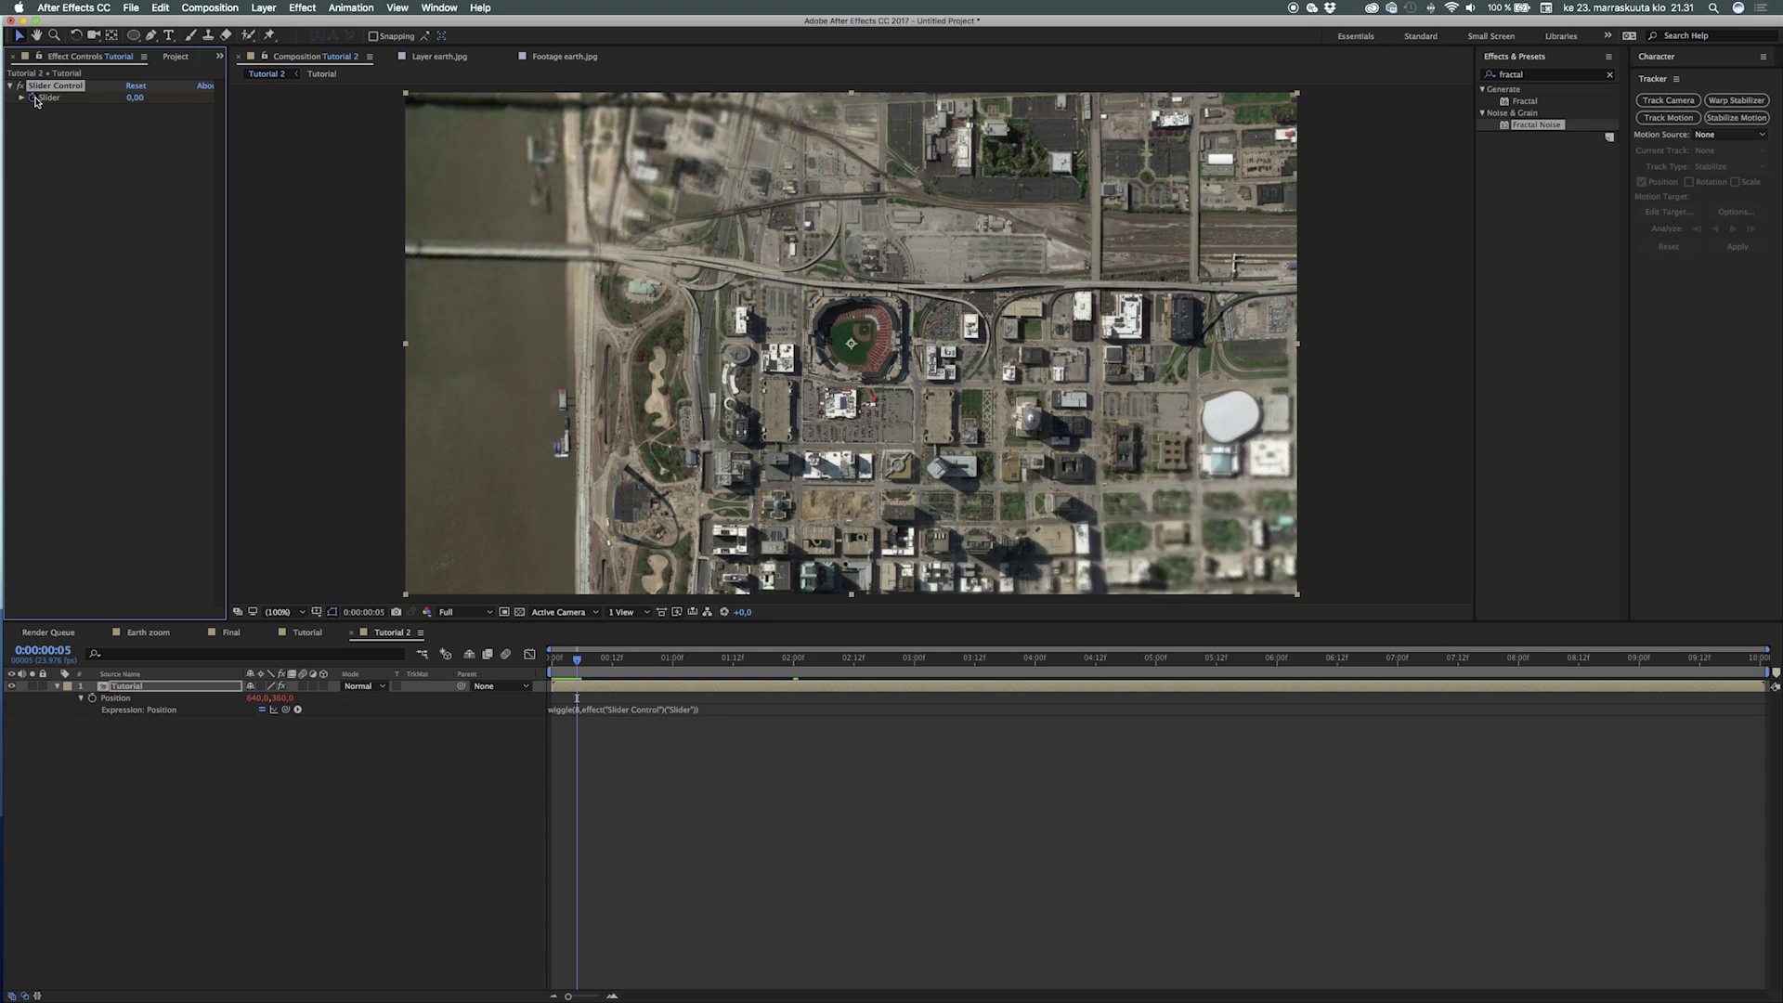
{"action": "left_click", "coordinate": [34, 99]}
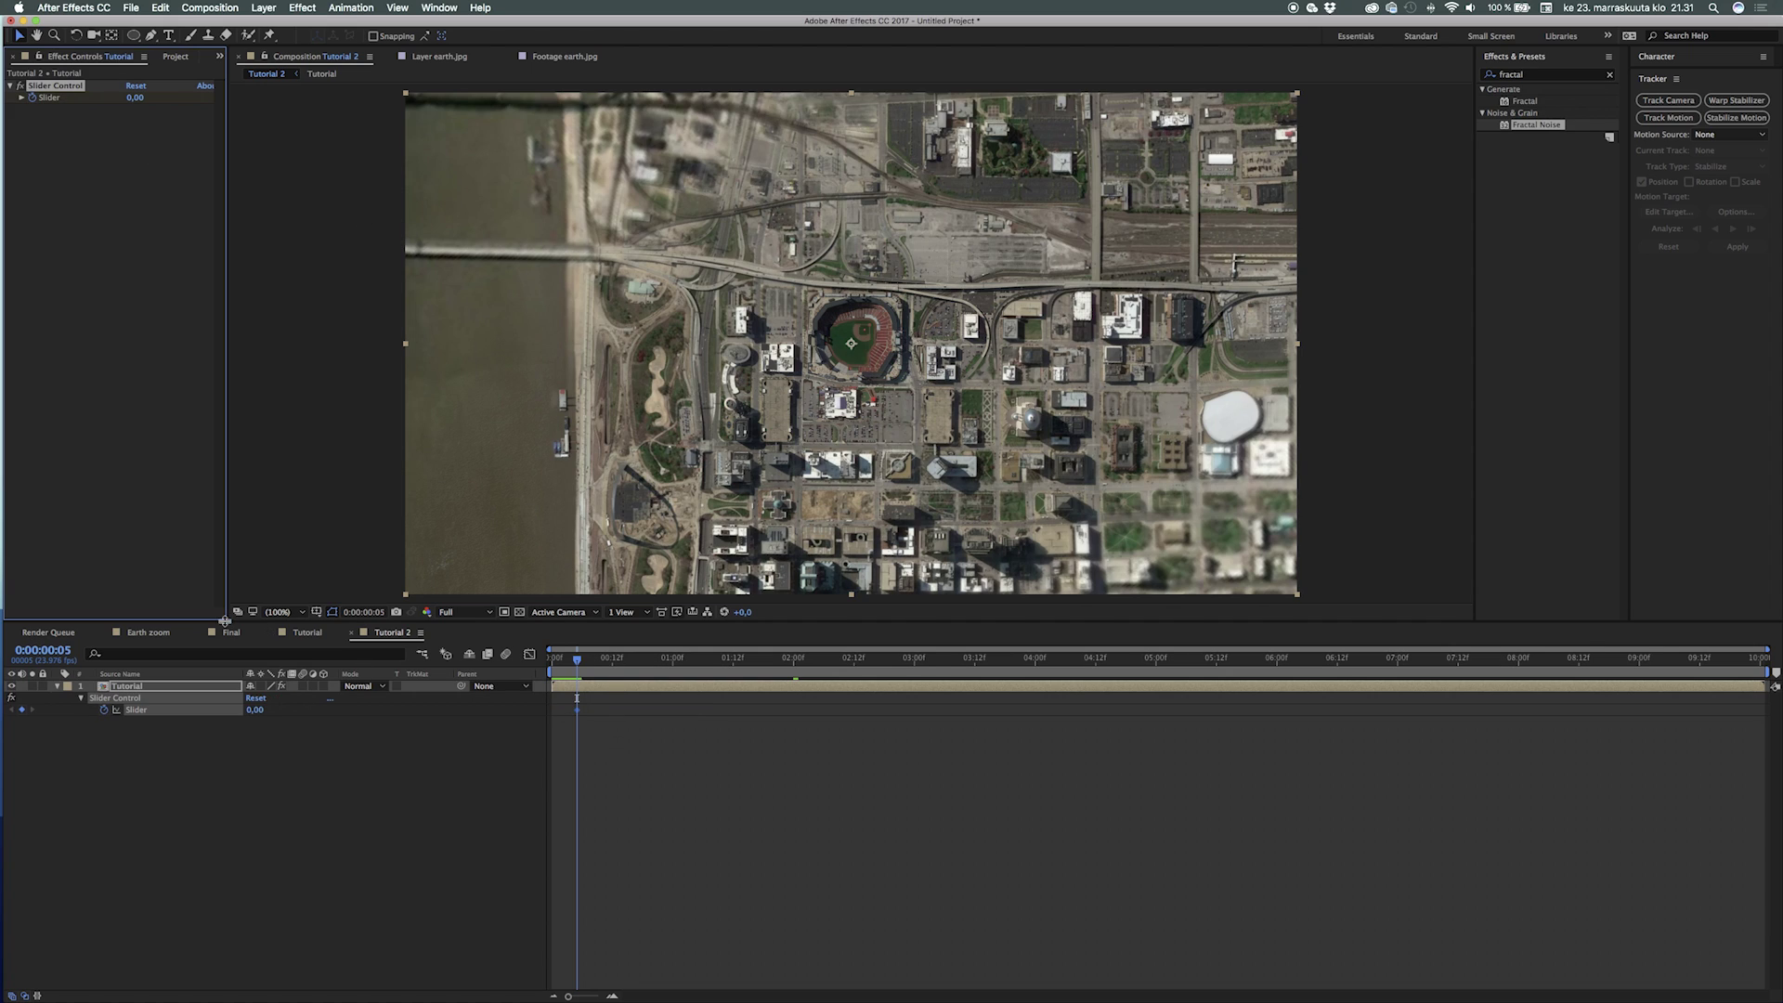
{"action": "left_click_drag", "start_coordinate": [579, 715], "coordinate": [553, 715]}
{"action": "left_click", "coordinate": [257, 710]}
{"action": "type", "text": "4"}
{"action": "key", "text": "Return"}
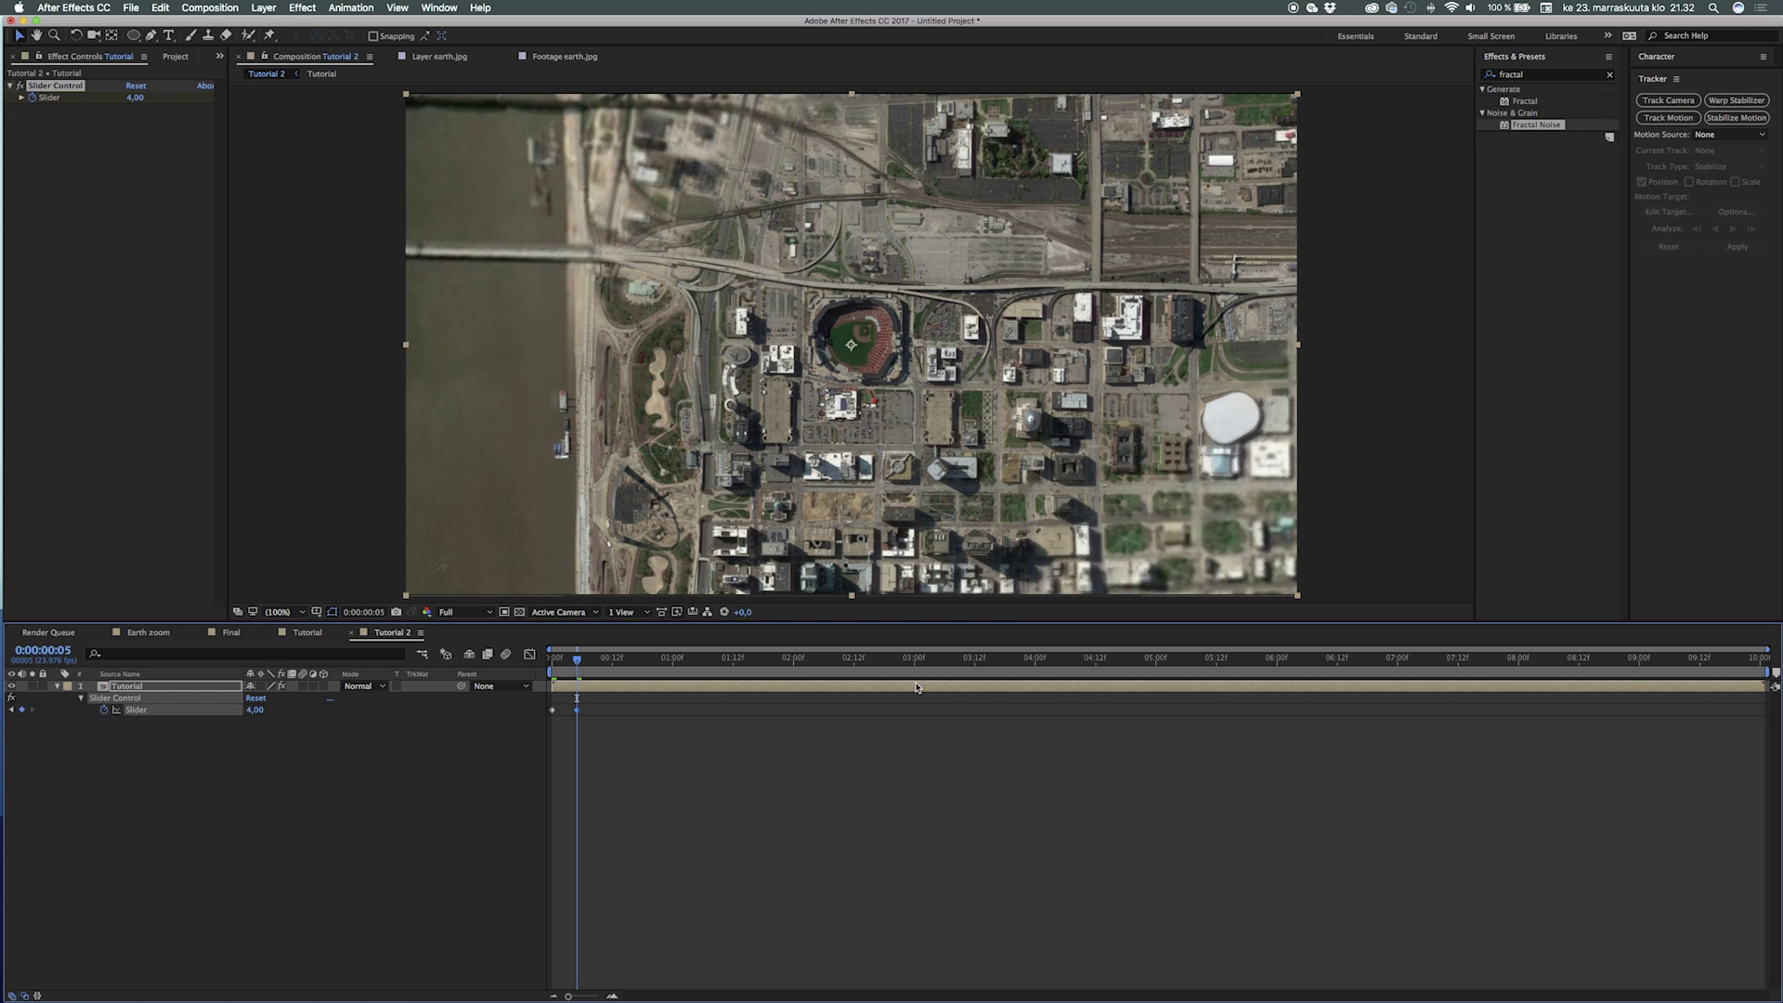
Step: Raise the shake Slider to 5 with a keyframe at 0:00:01:16
{"action": "left_click", "coordinate": [878, 667]}
{"action": "left_click_drag", "start_coordinate": [883, 668], "coordinate": [752, 684]}
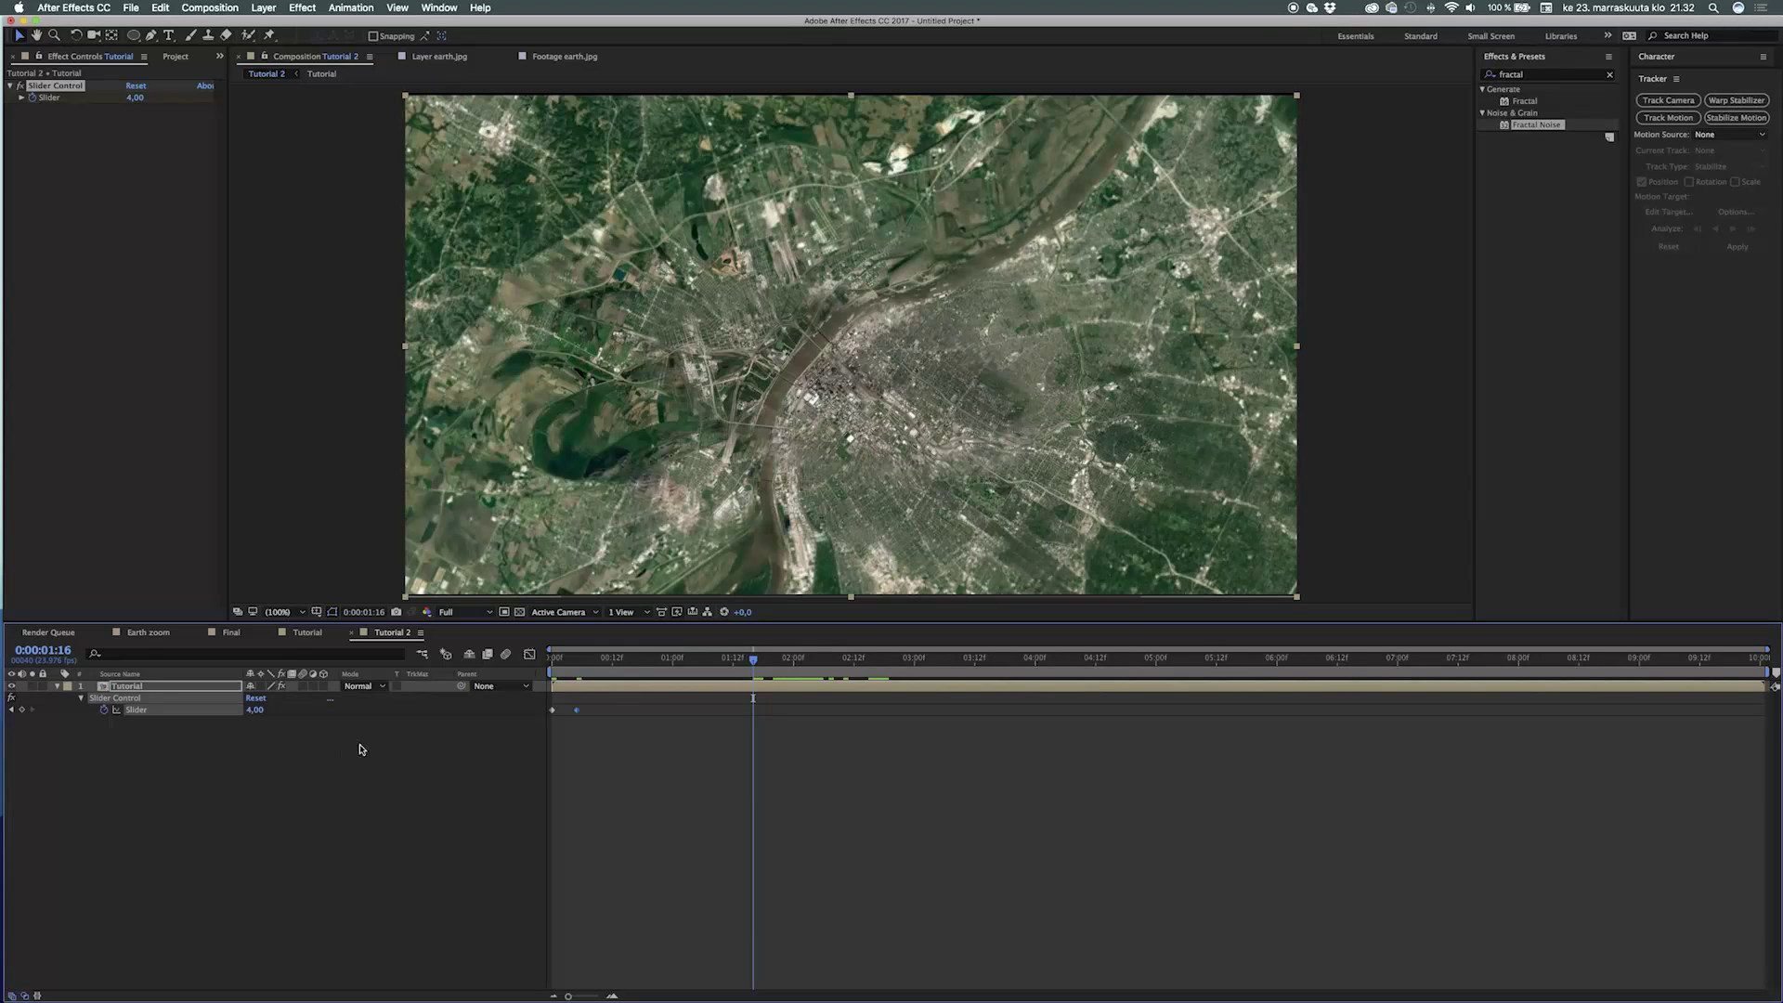
{"action": "left_click", "coordinate": [255, 711]}
{"action": "type", "text": "5"}
{"action": "key", "text": "Return"}
Step: Hold the Slider at 5 until just after 4 seconds, bring it to 0 before 5 seconds, and preview the shake
{"action": "left_click_drag", "start_coordinate": [754, 659], "coordinate": [1045, 712]}
{"action": "left_click", "coordinate": [22, 710]}
{"action": "left_click_drag", "start_coordinate": [1072, 662], "coordinate": [1130, 668]}
{"action": "left_click", "coordinate": [255, 709]}
{"action": "type", "text": "0"}
{"action": "key", "text": "Return"}
{"action": "key", "text": "space"}
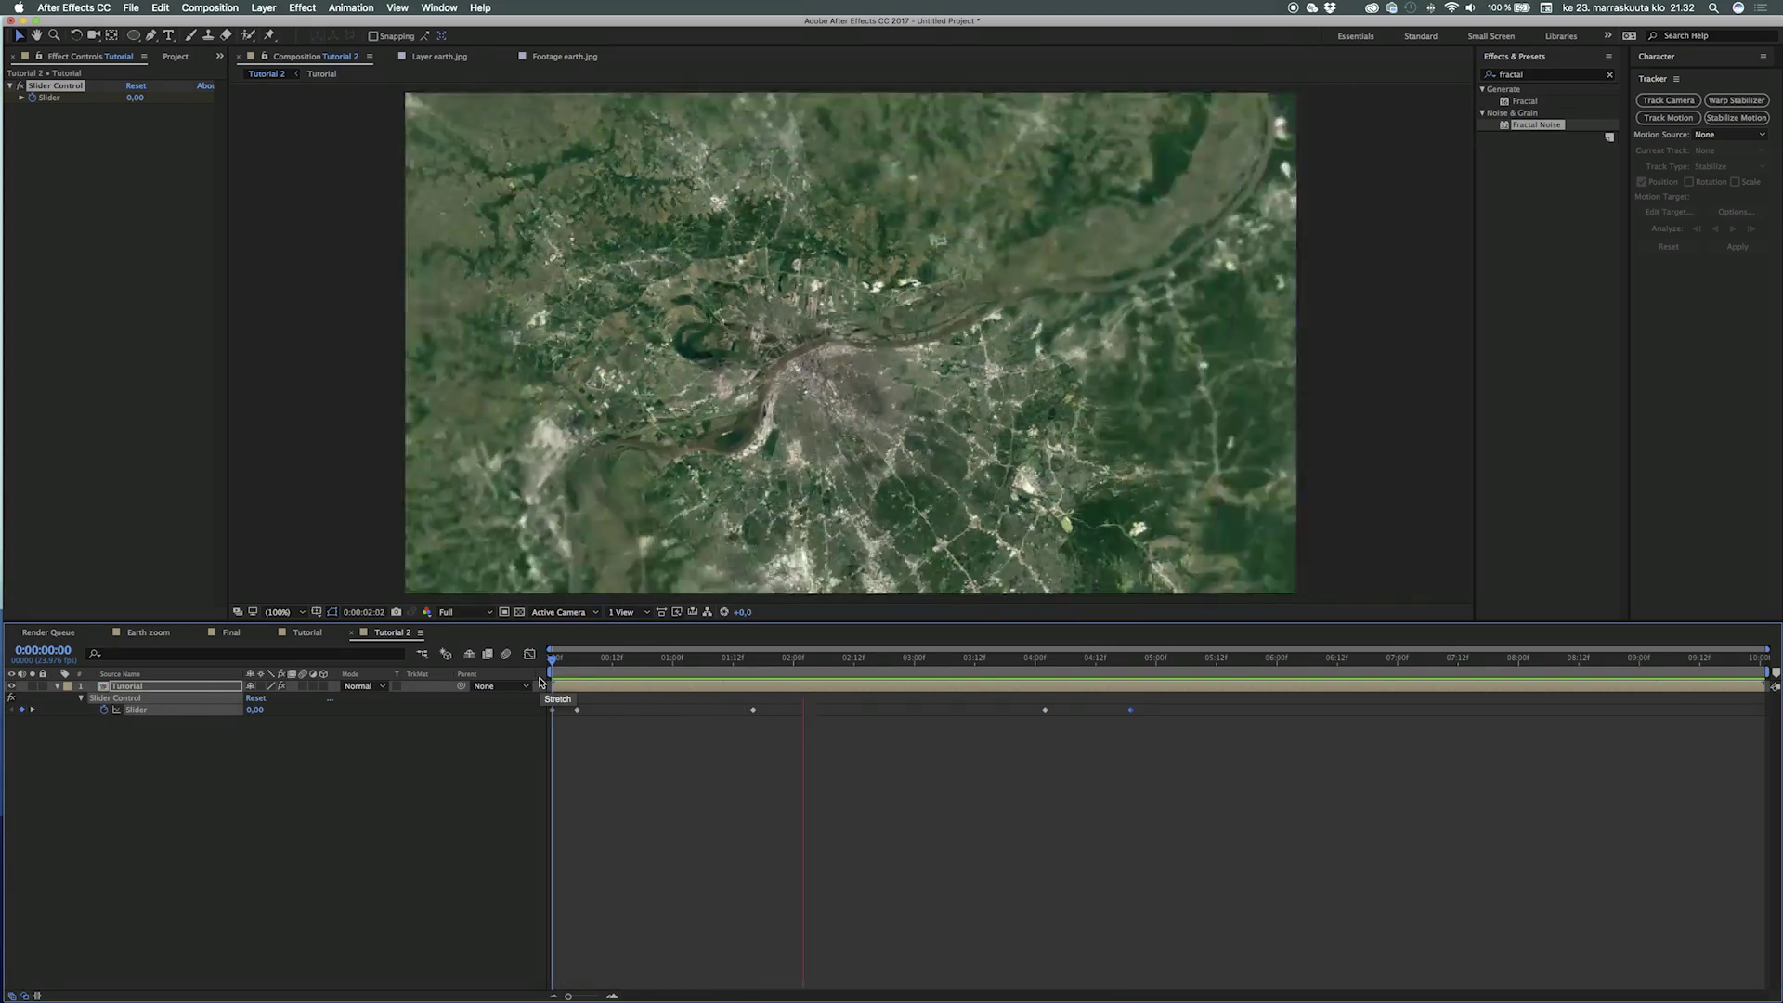
Step: Shorten the work area to end just after 6 seconds and preview the camera shake from the start
{"action": "left_click", "coordinate": [1214, 689]}
{"action": "left_click", "coordinate": [556, 662]}
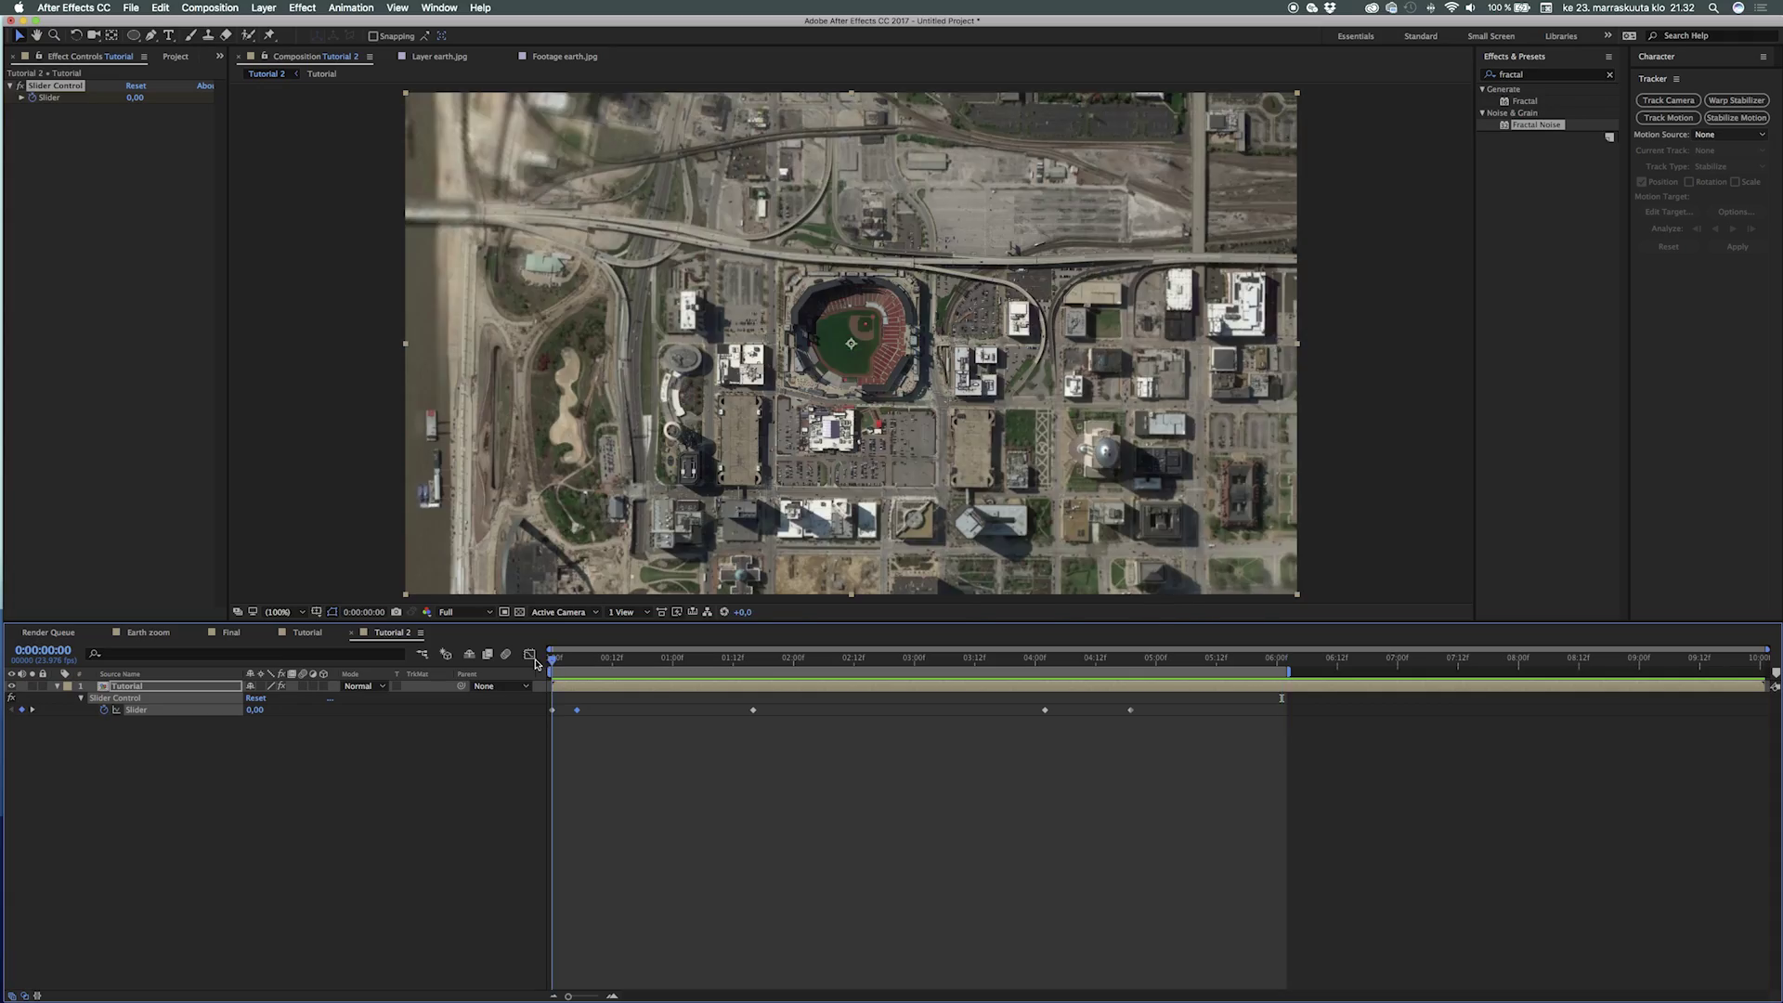
{"action": "key", "text": "space"}
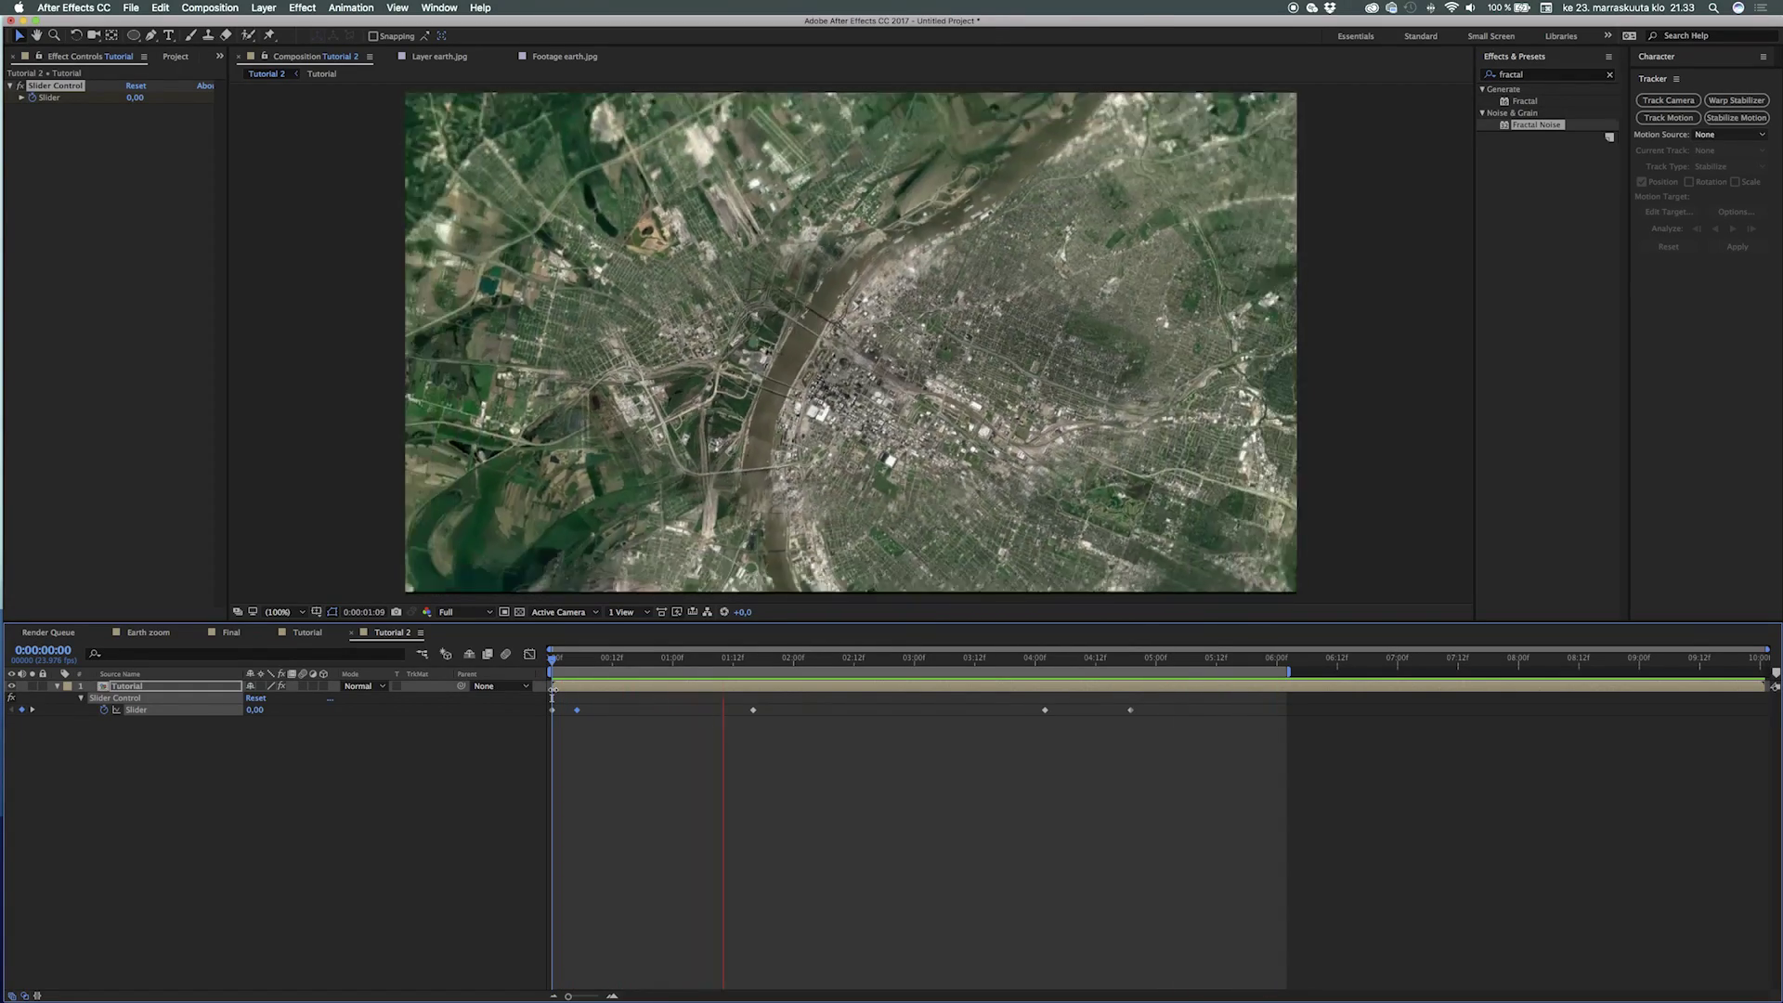
{"action": "key", "text": "space"}
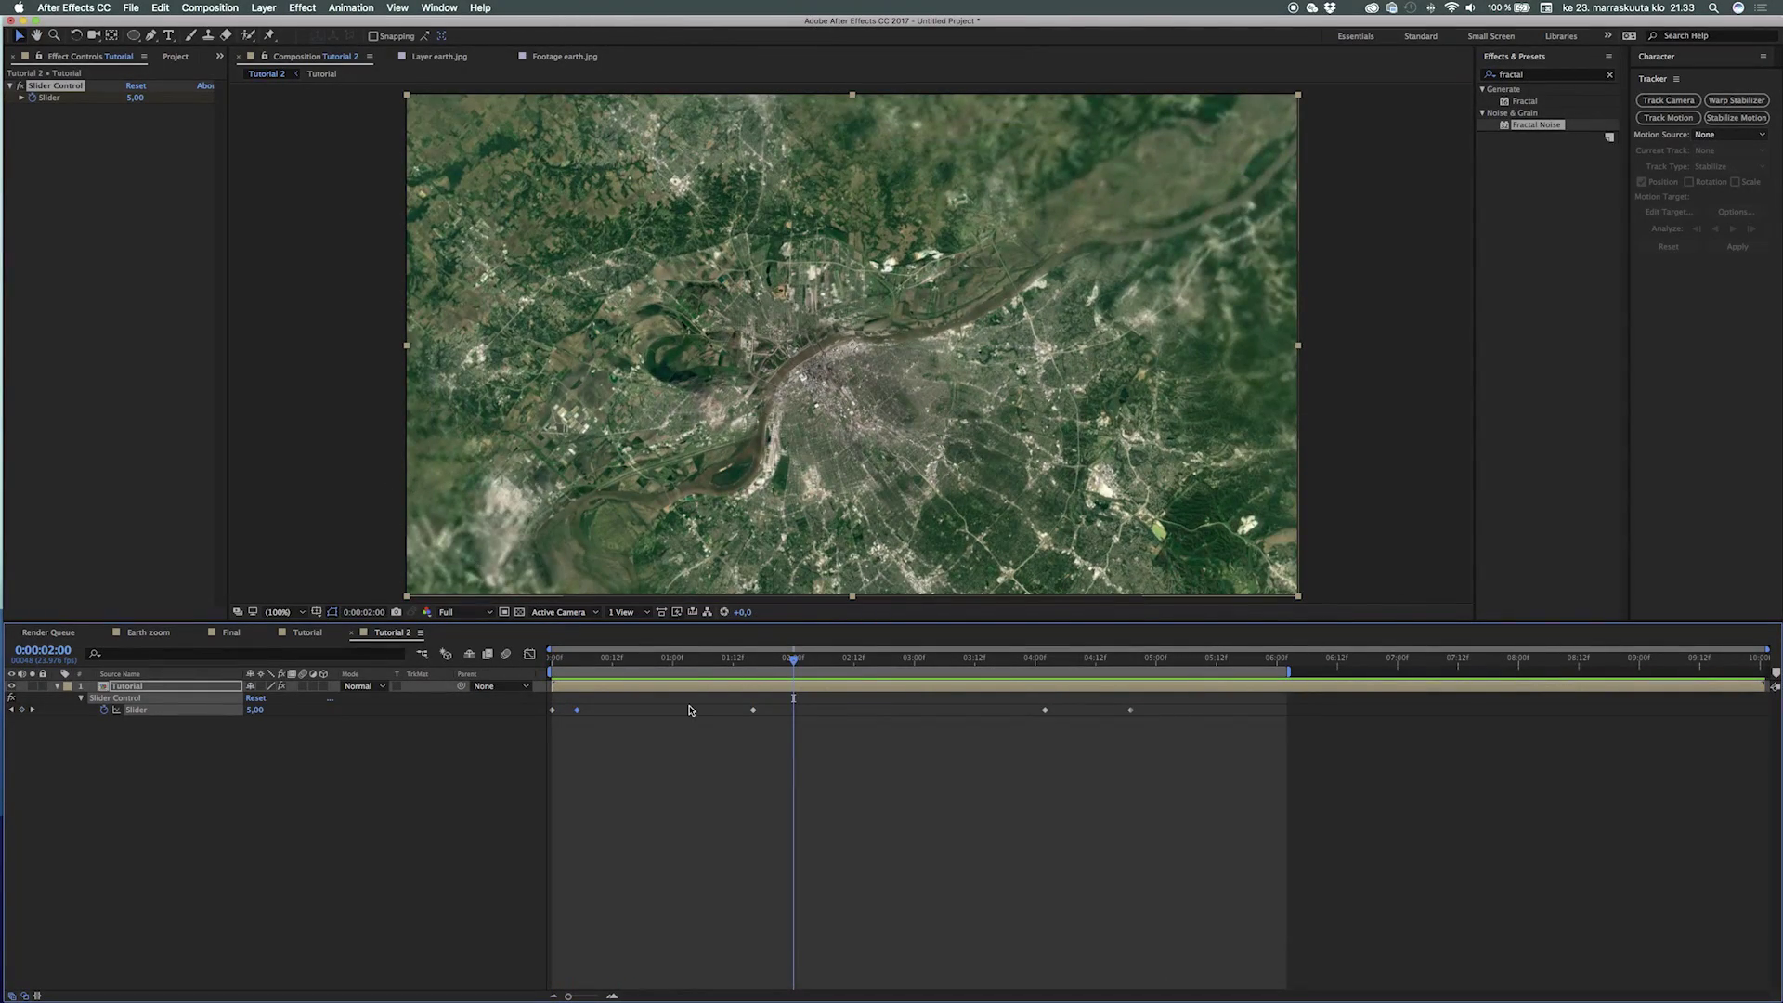
Step: Apply Motion Tile to the Tutorial layer with Output Width and Output Height at 120 and Mirror Edges enabled
{"action": "left_click_drag", "start_coordinate": [638, 668], "coordinate": [689, 671]}
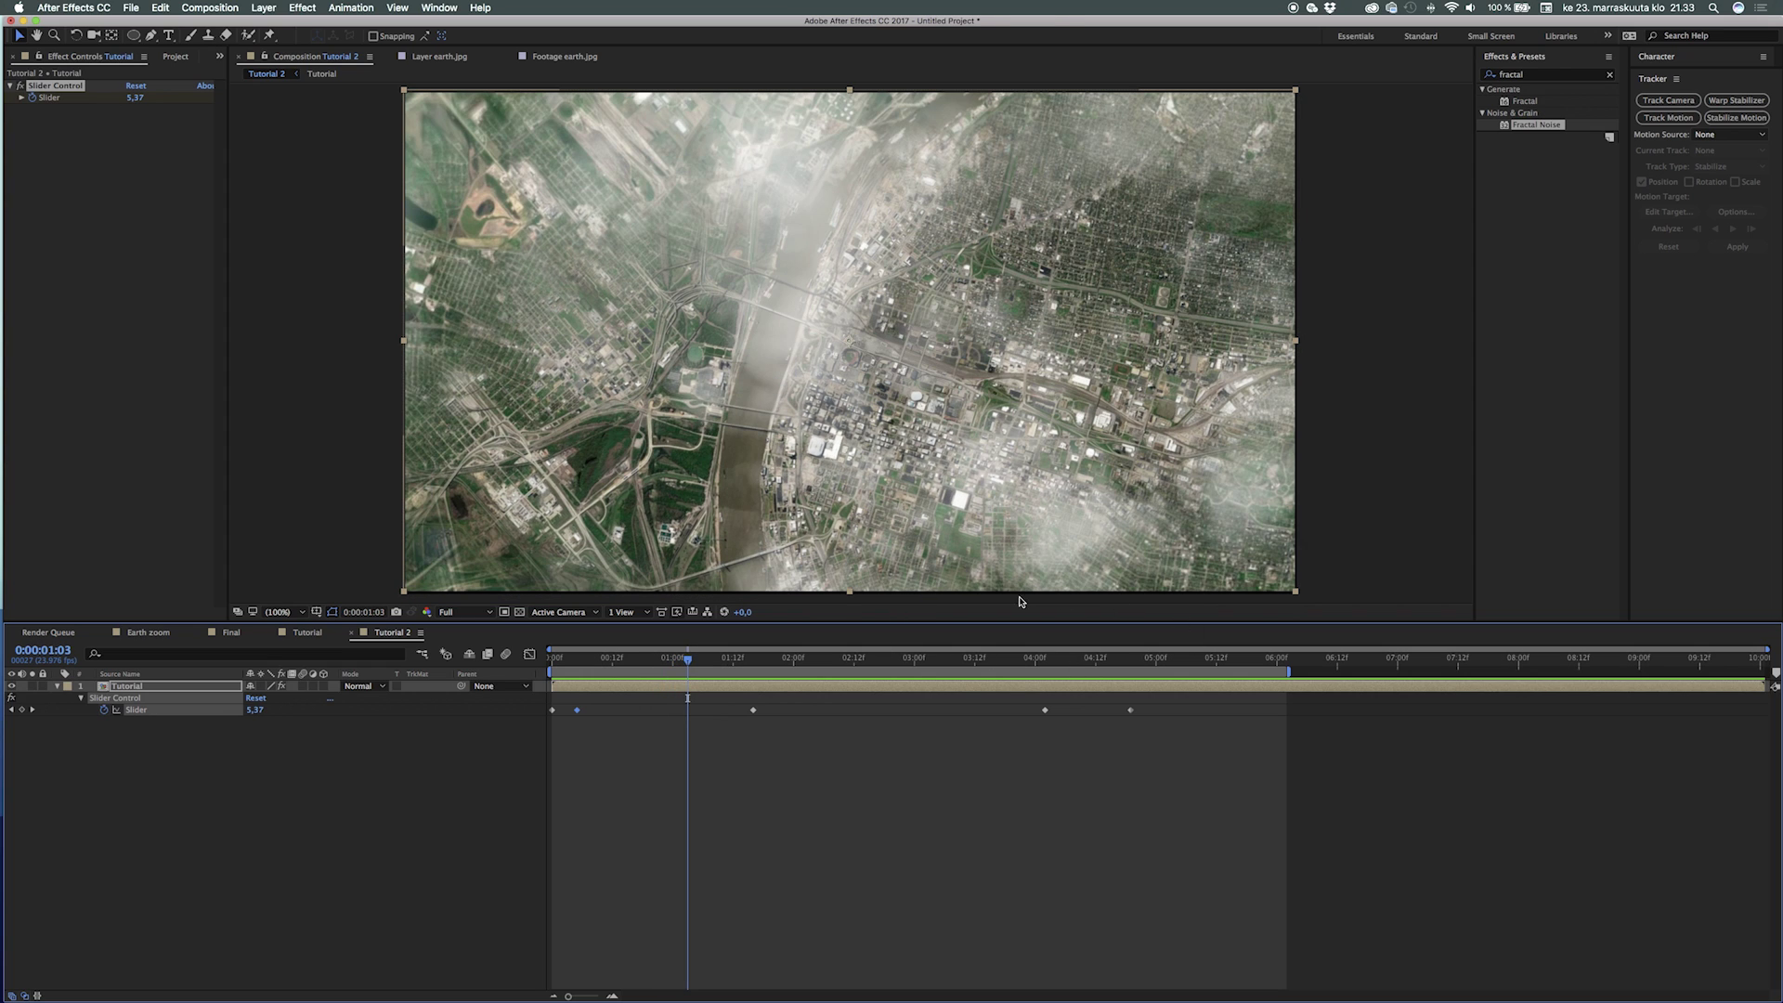
{"action": "left_click", "coordinate": [395, 761]}
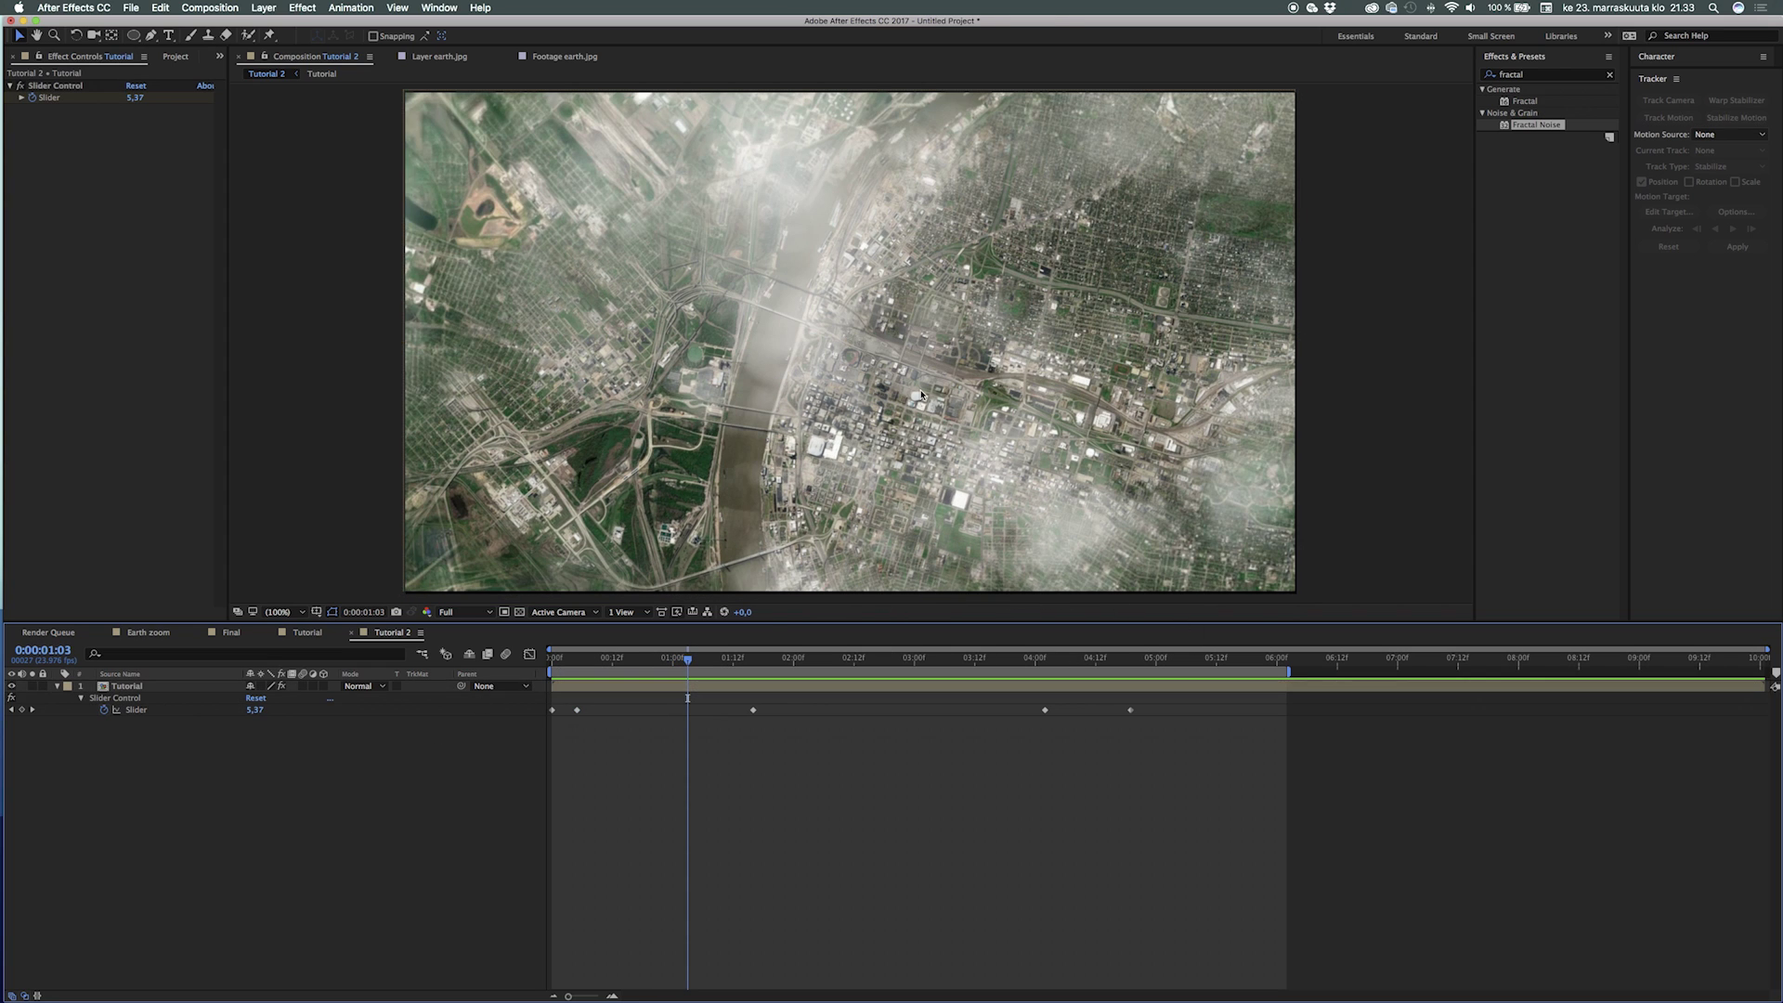
{"action": "left_click", "coordinate": [1535, 76]}
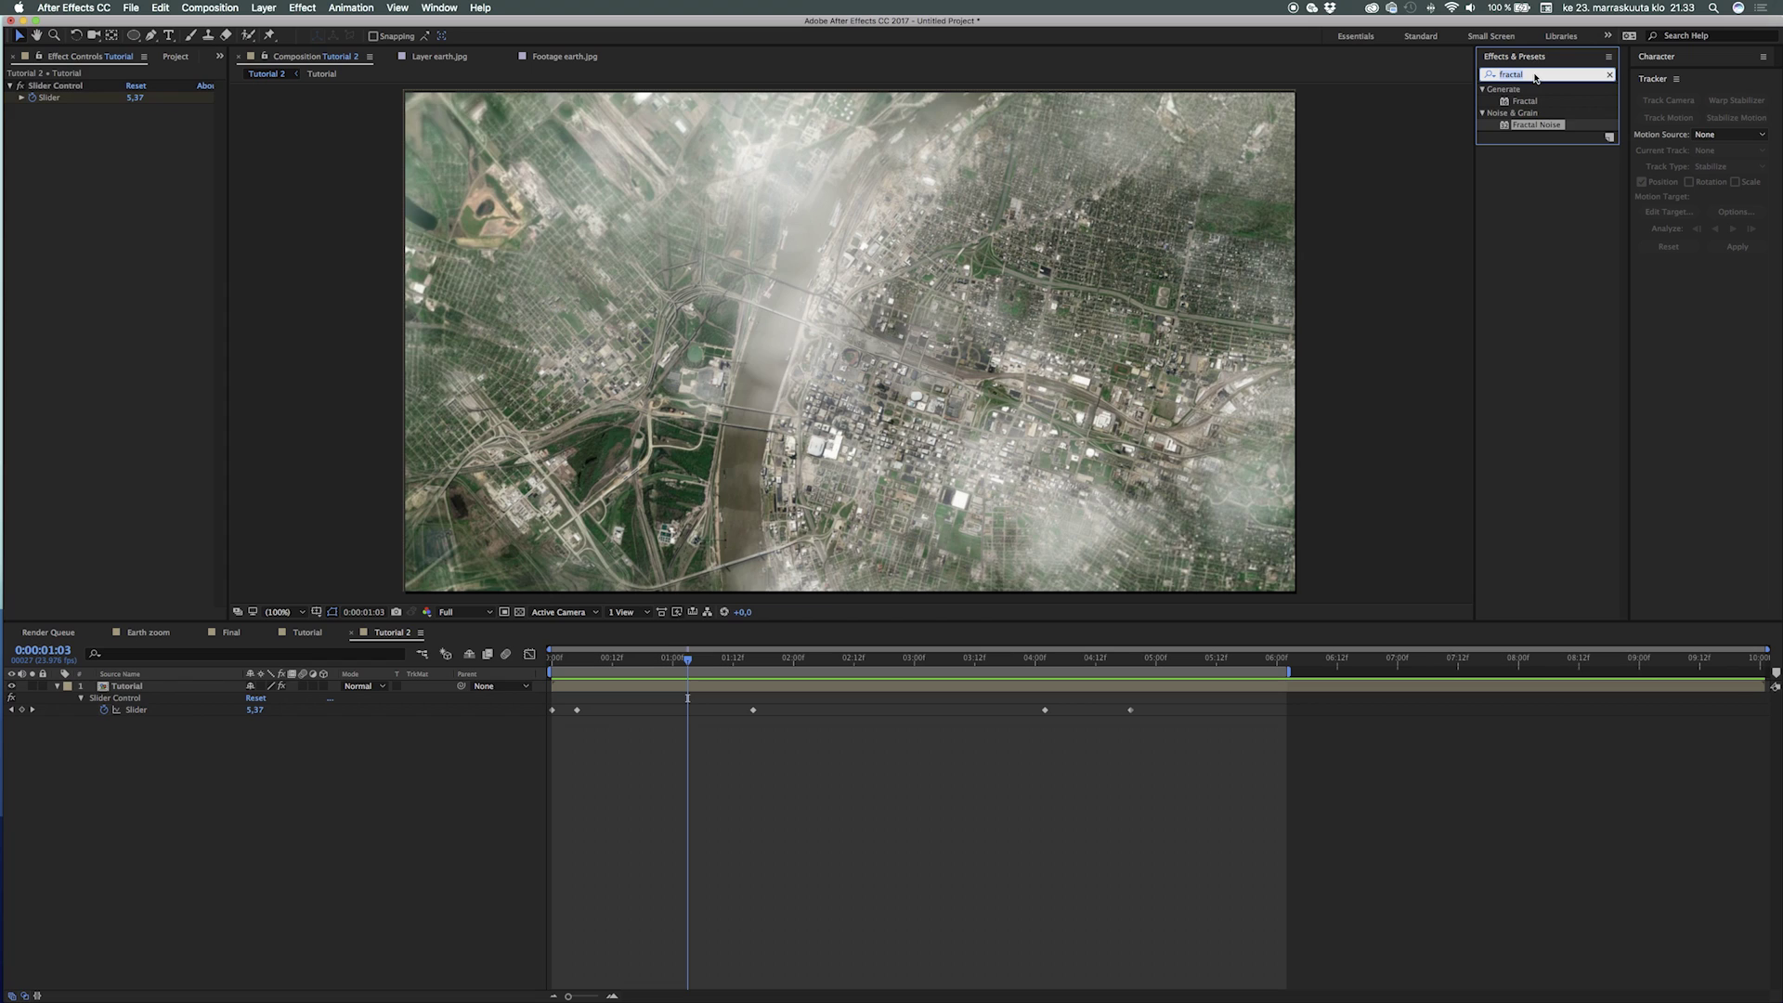
{"action": "type", "text": "motion tile"}
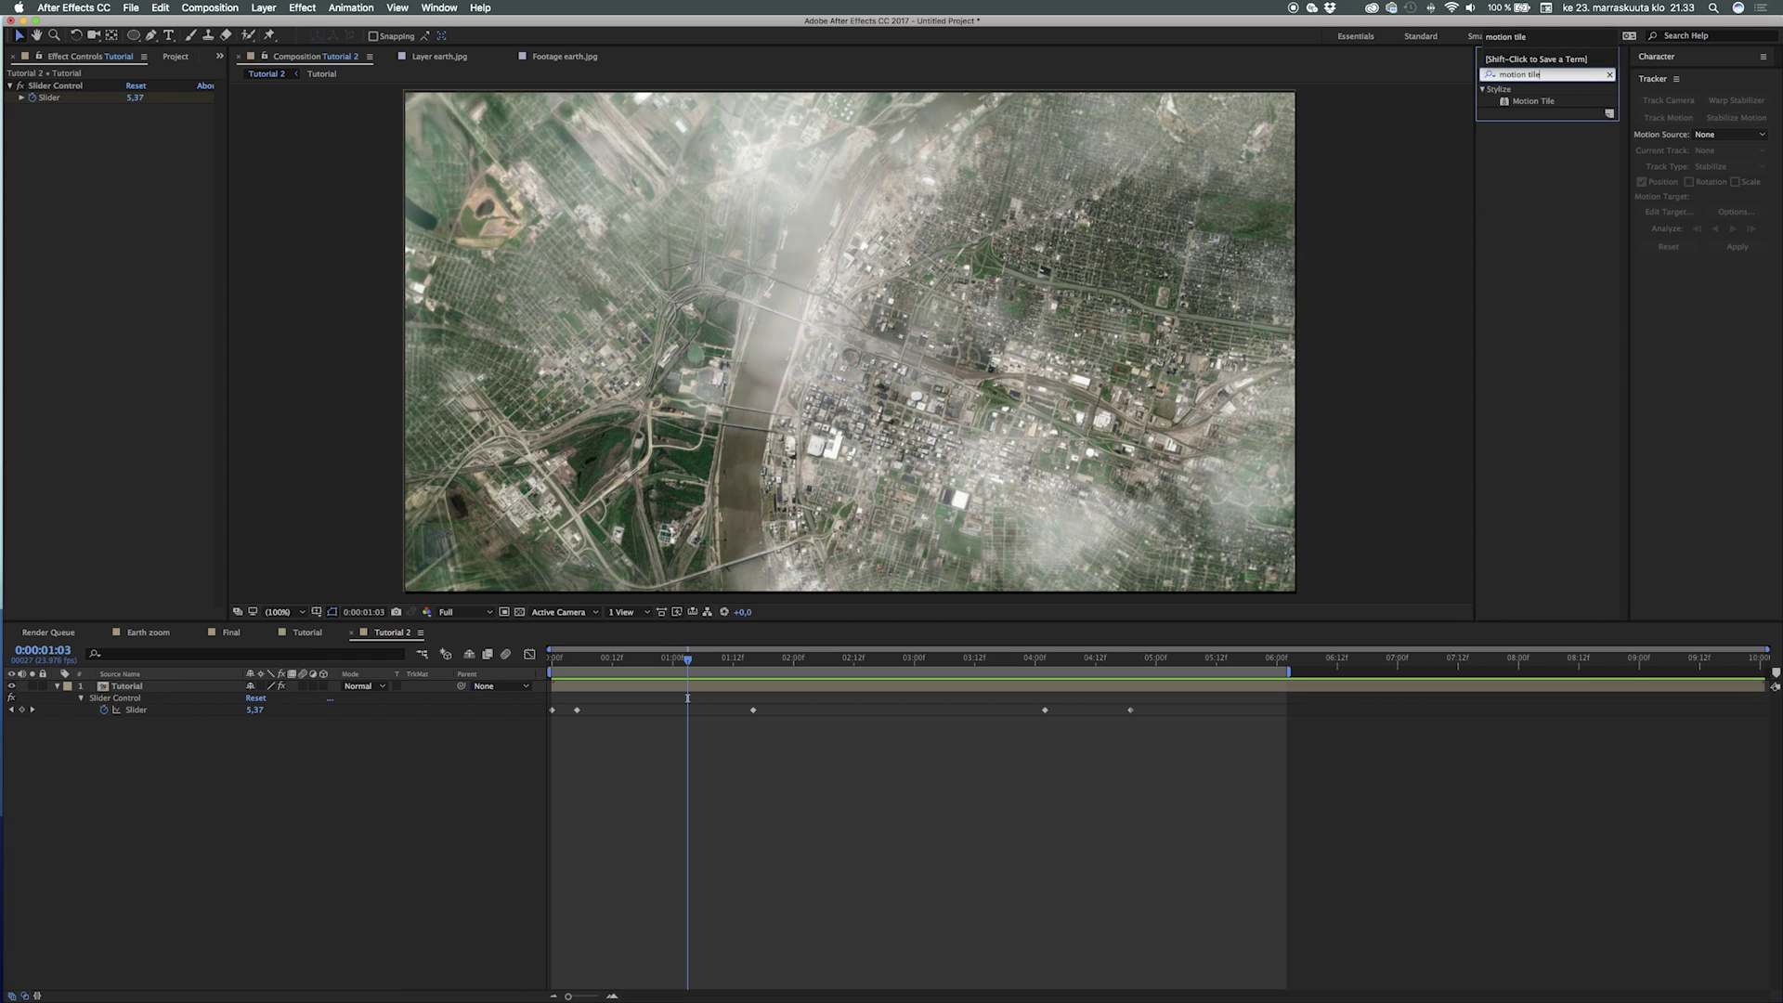
{"action": "left_click_drag", "start_coordinate": [1539, 103], "coordinate": [915, 232]}
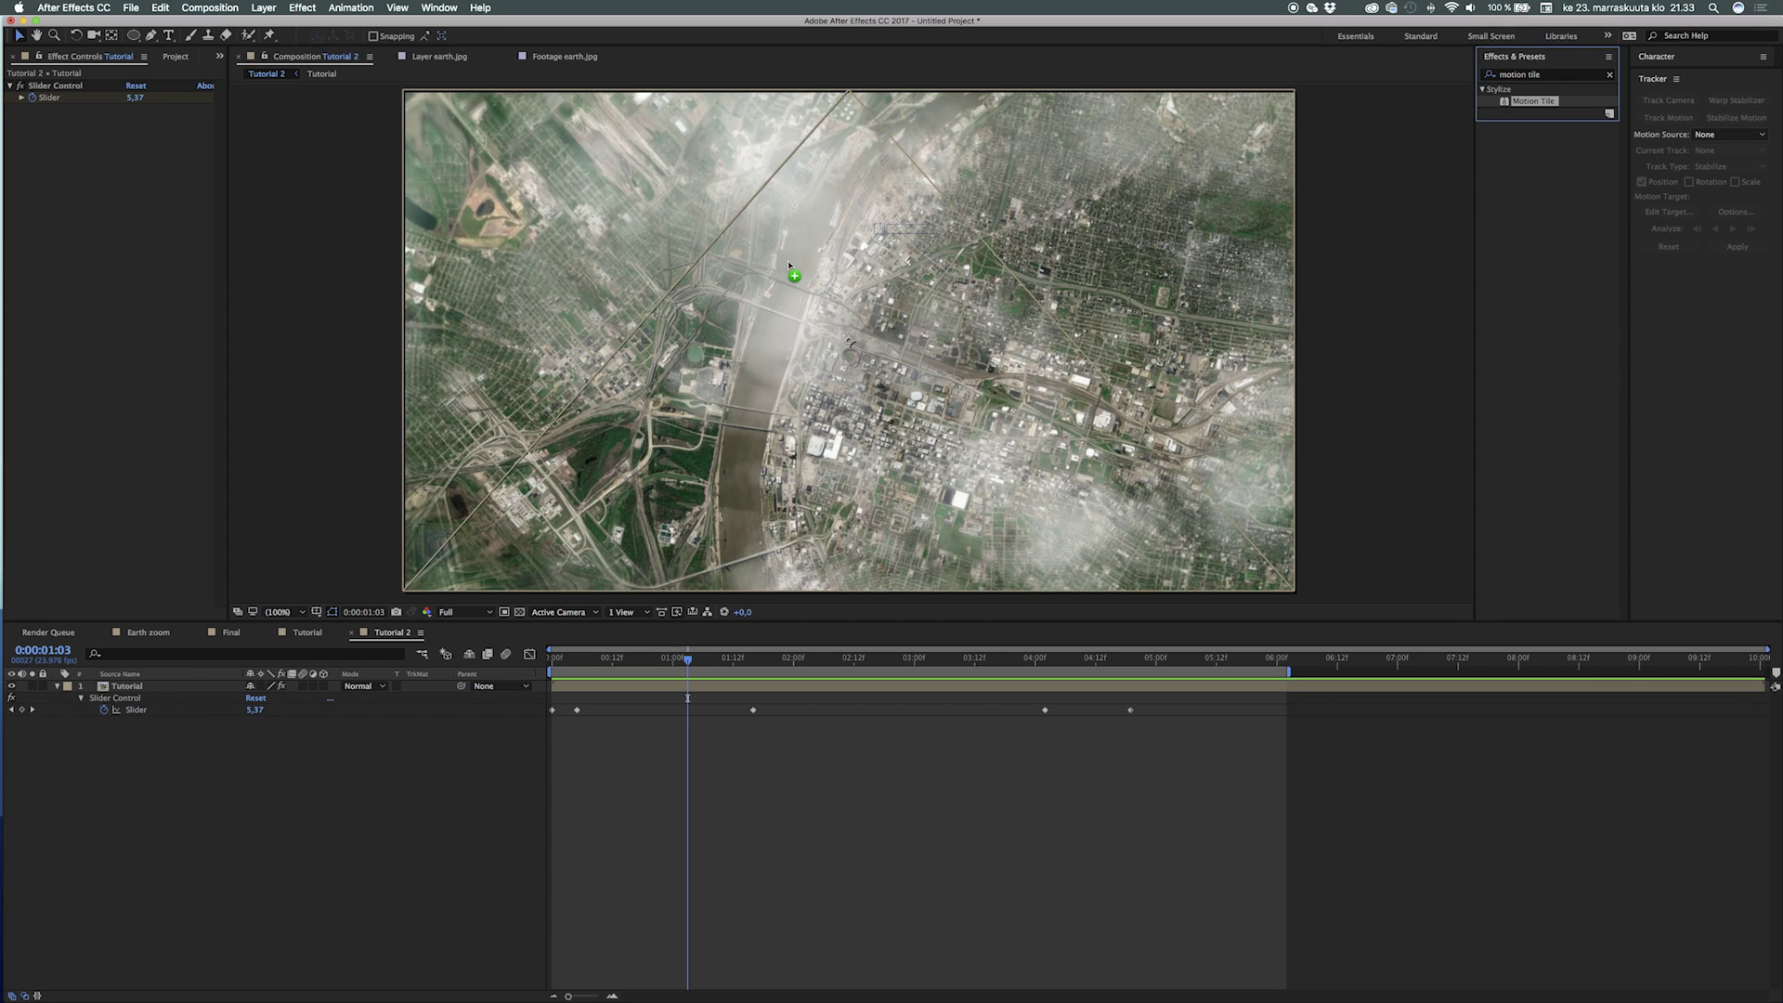
{"action": "left_click_drag", "start_coordinate": [241, 589], "coordinate": [173, 687]}
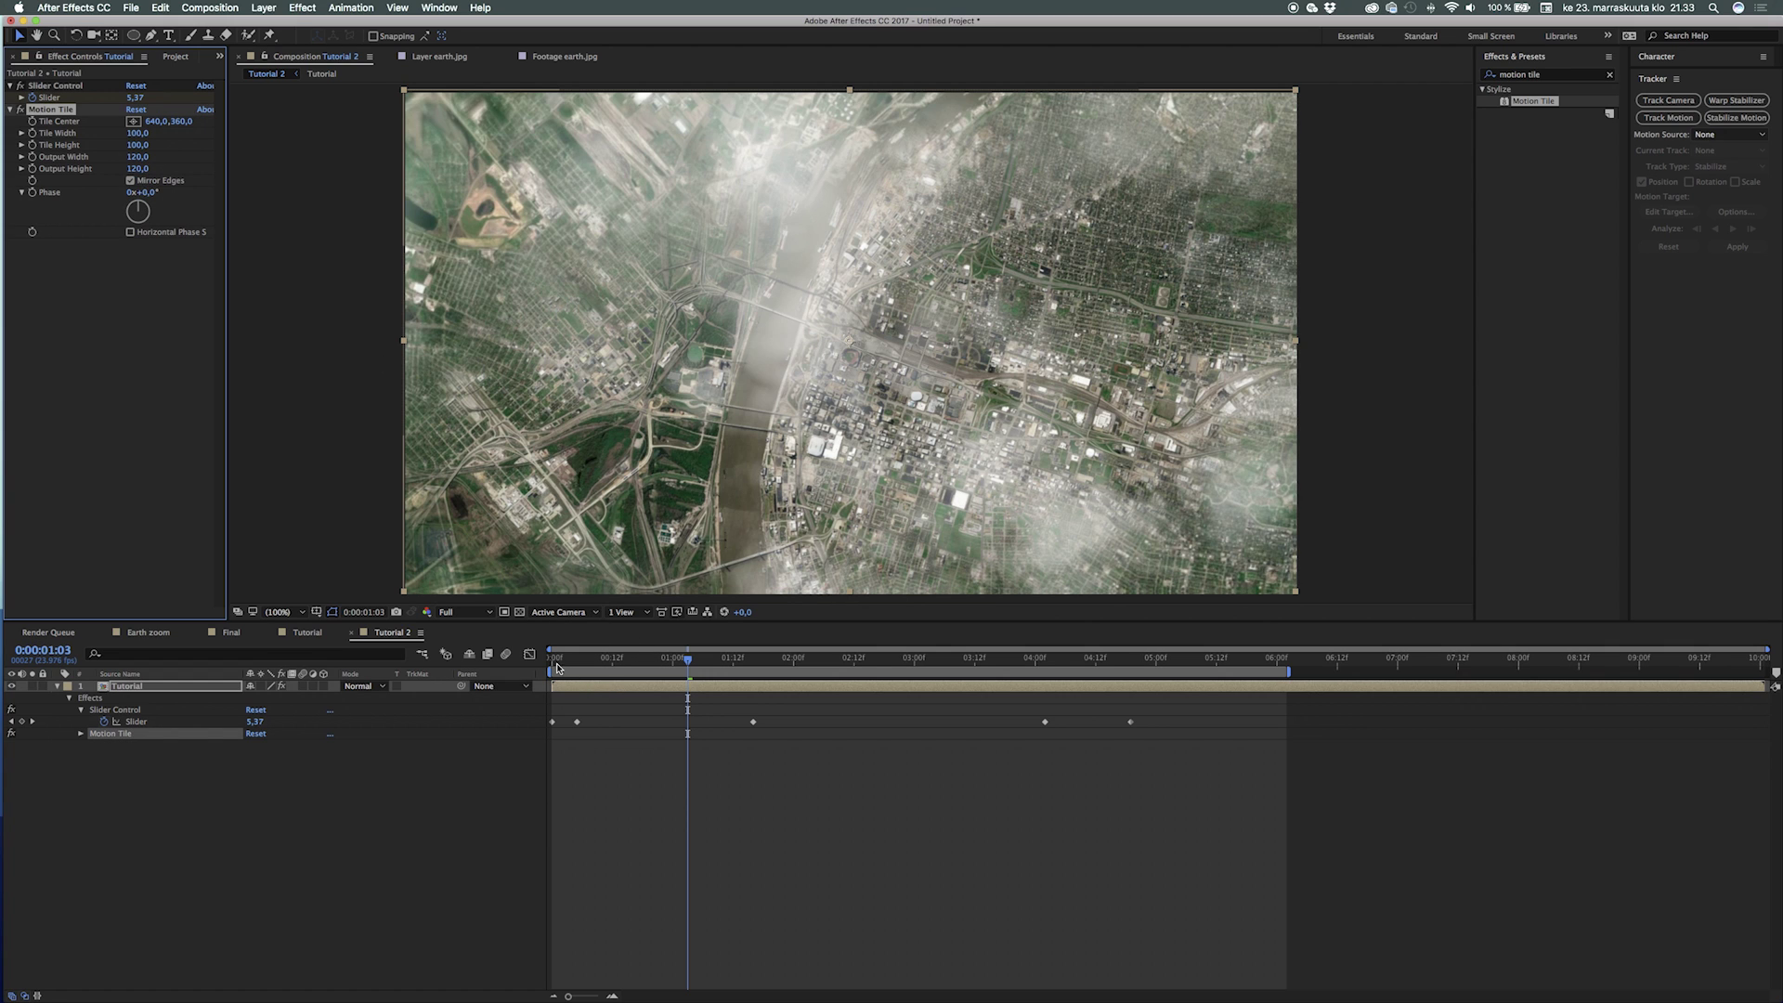
Step: Preview the tiled zoom animation from the start, collapse the Tutorial layer's properties and return to the first frame
{"action": "key", "text": "space"}
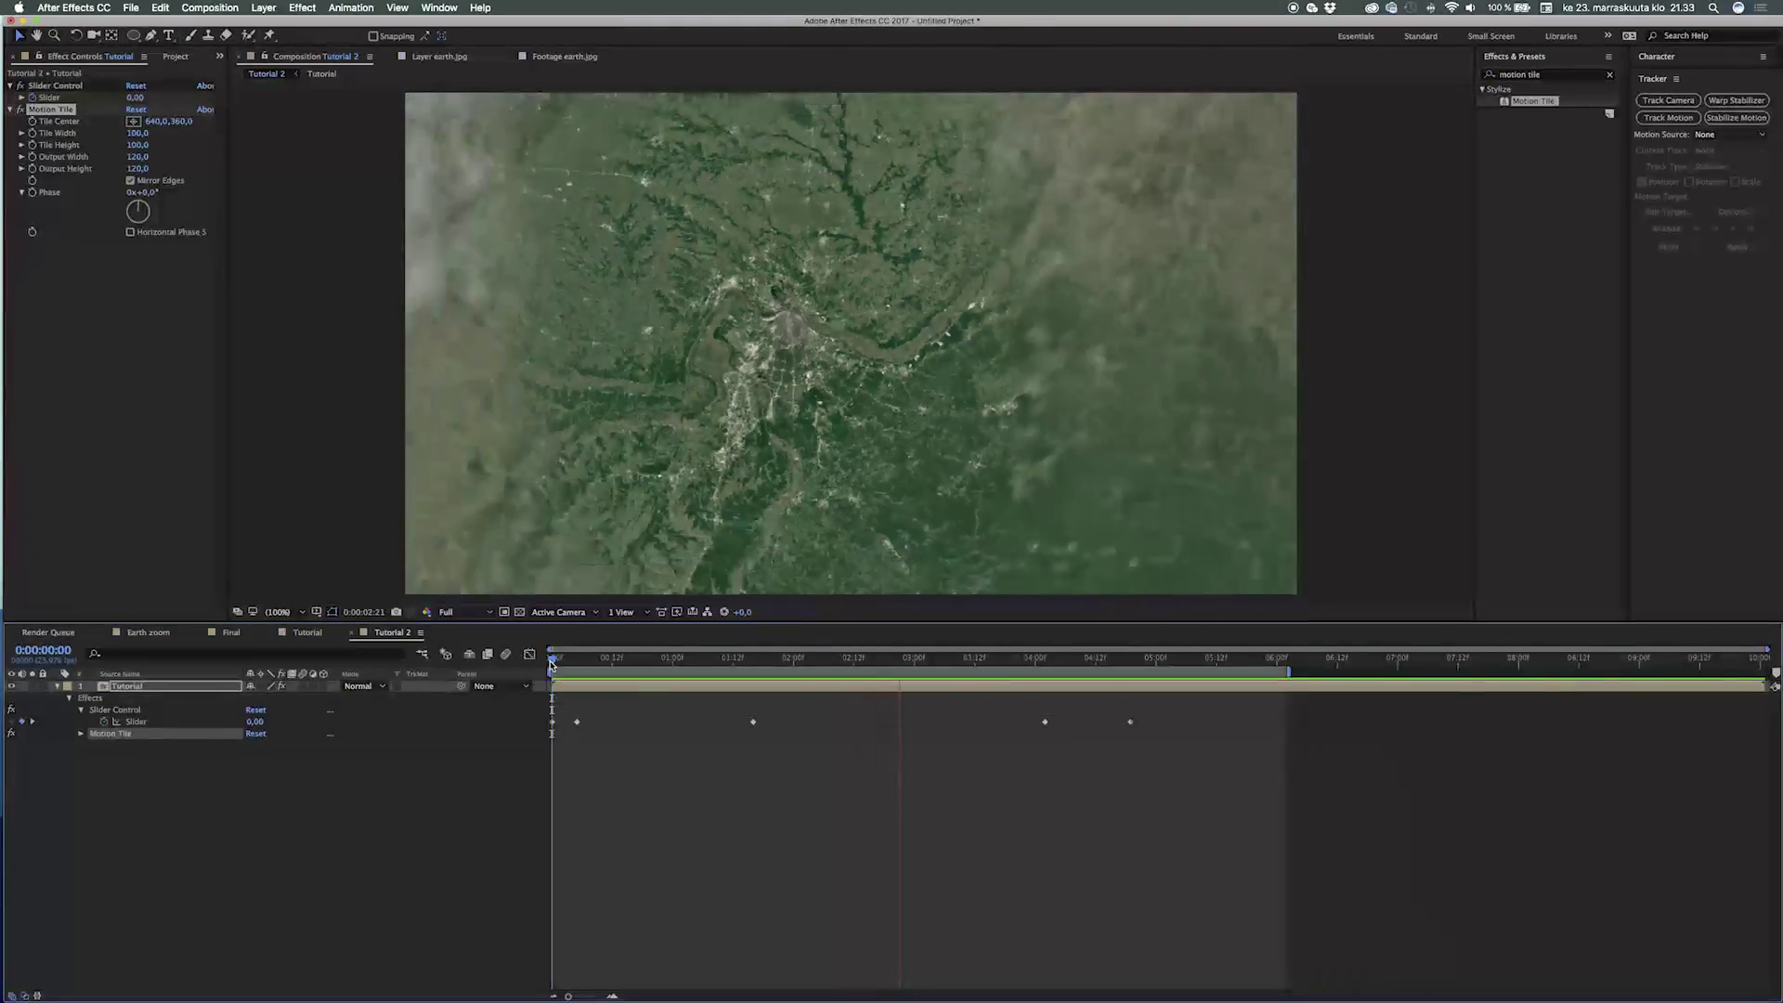
{"action": "key", "text": "space"}
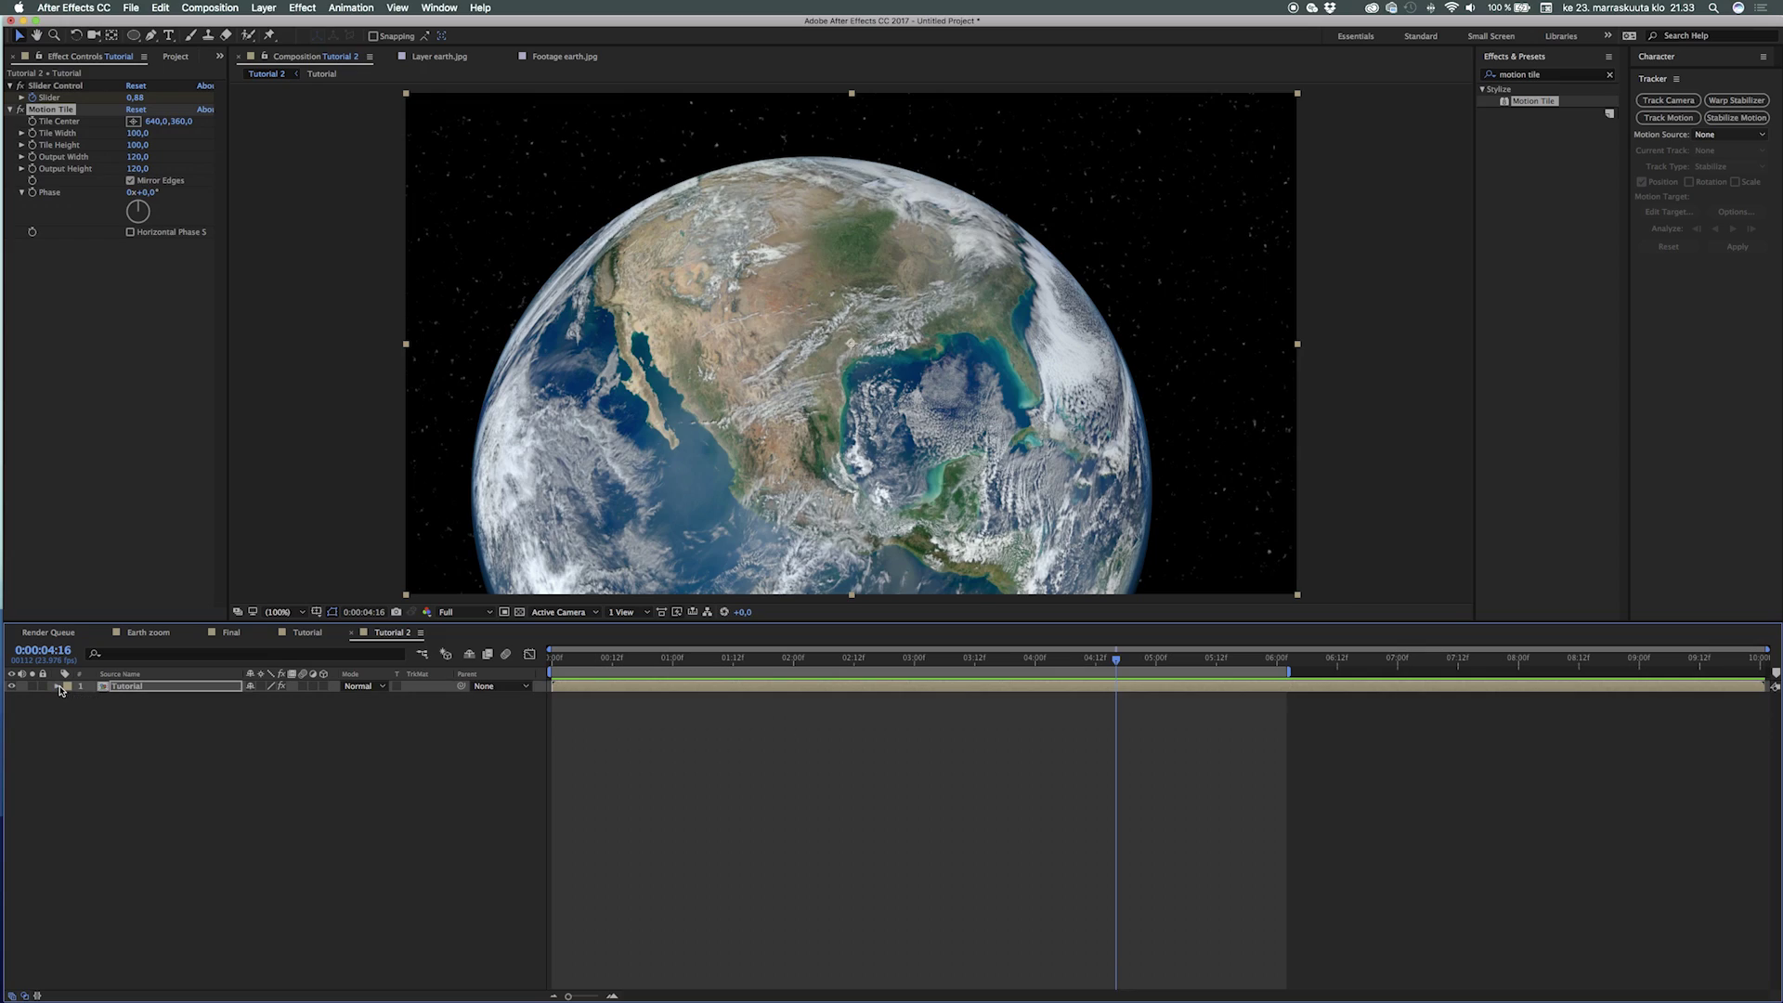
{"action": "left_click", "coordinate": [255, 848]}
{"action": "left_click_drag", "start_coordinate": [569, 663], "coordinate": [546, 668]}
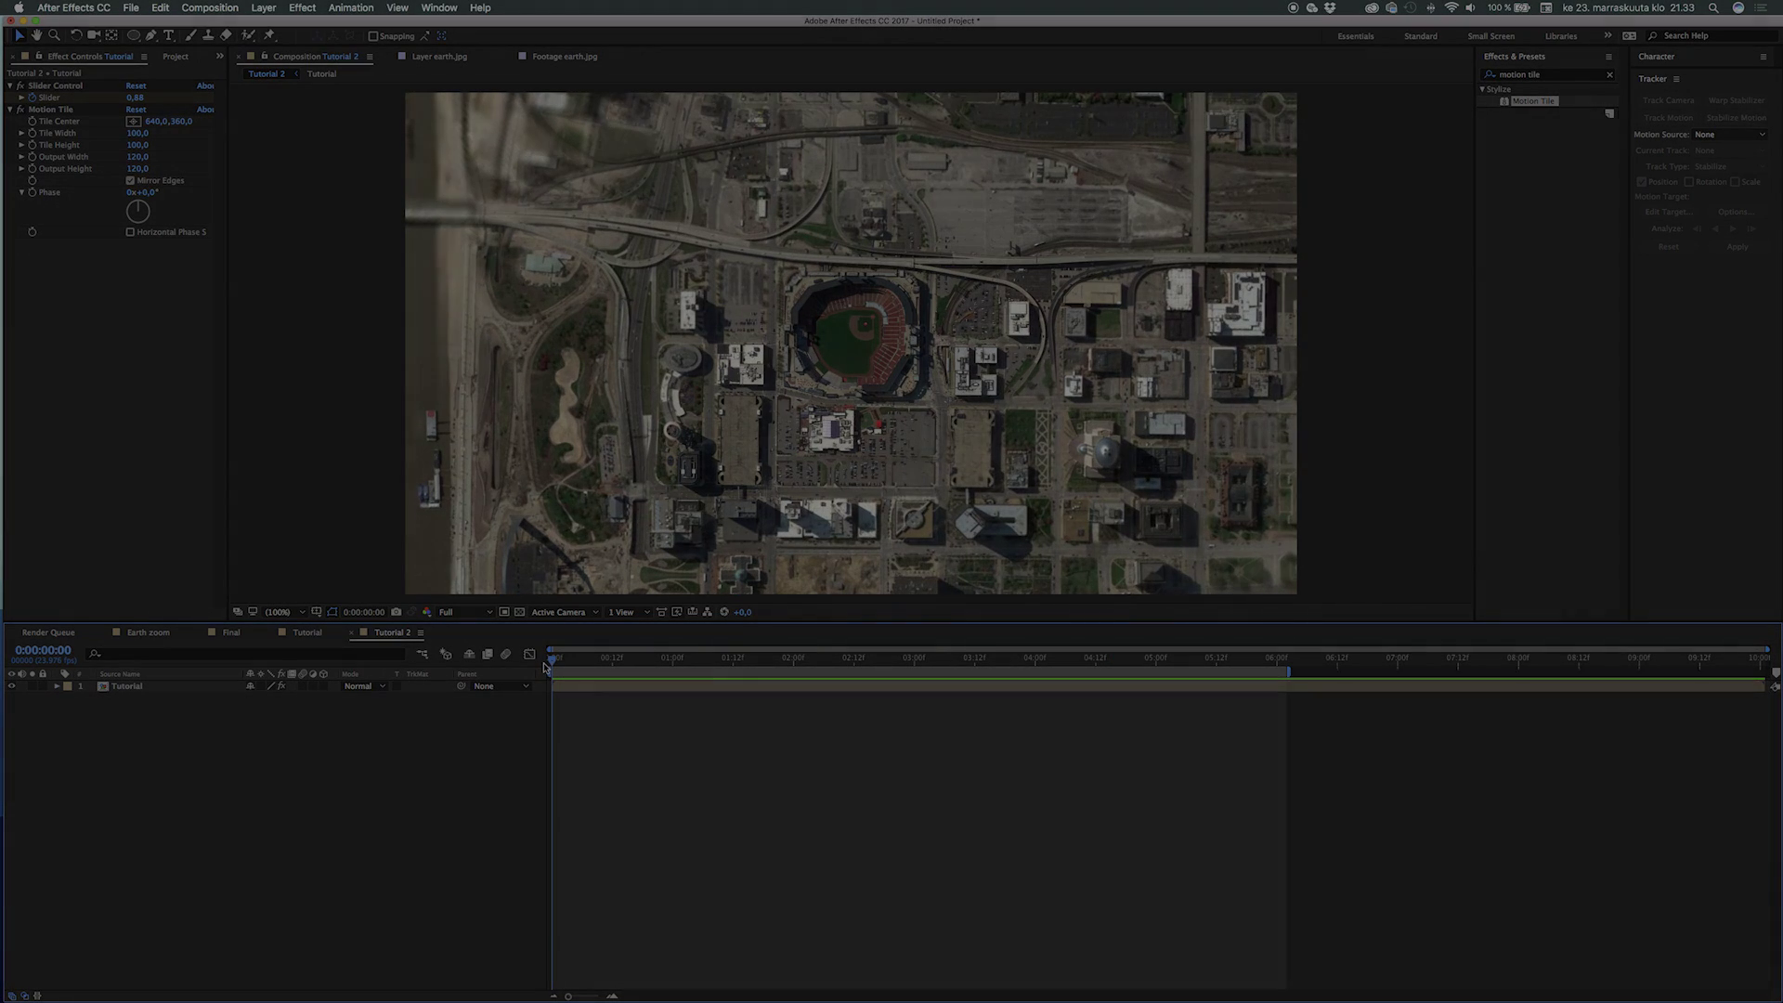